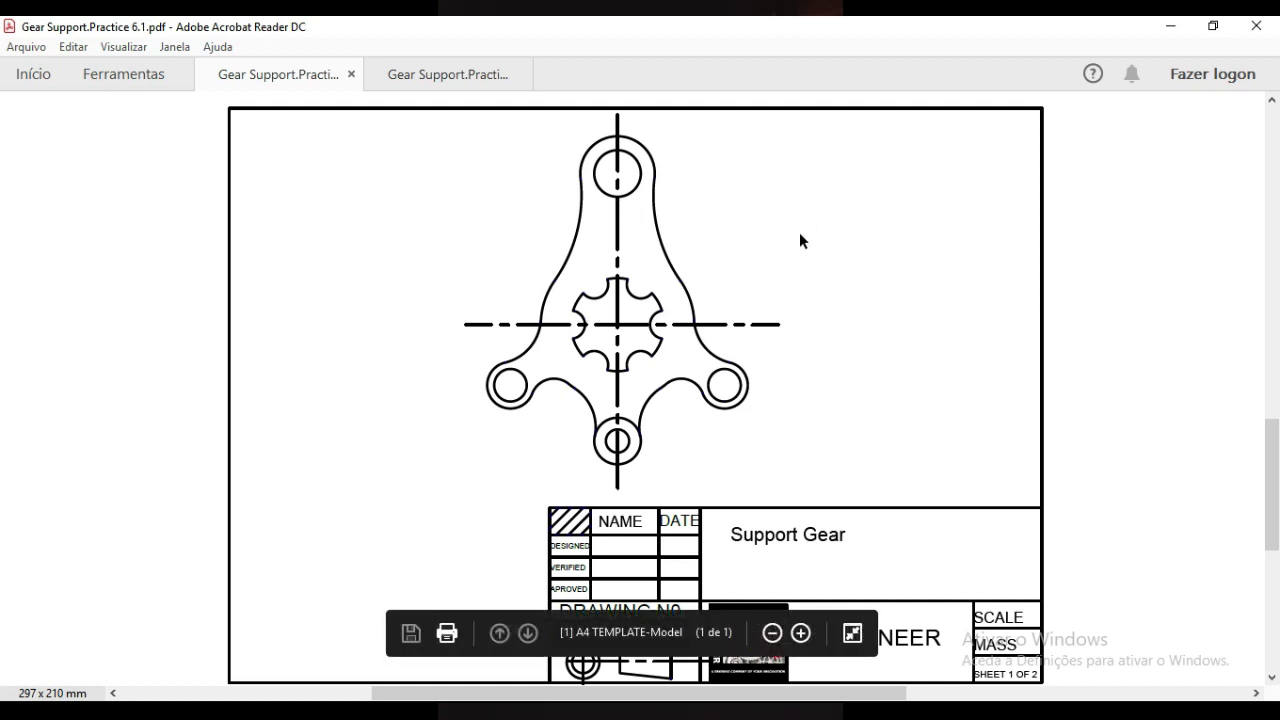
- Bring the empty A4.dwt title-block drawing to the front in AutoCAD
{"action": "left_click", "coordinate": [432, 76]}
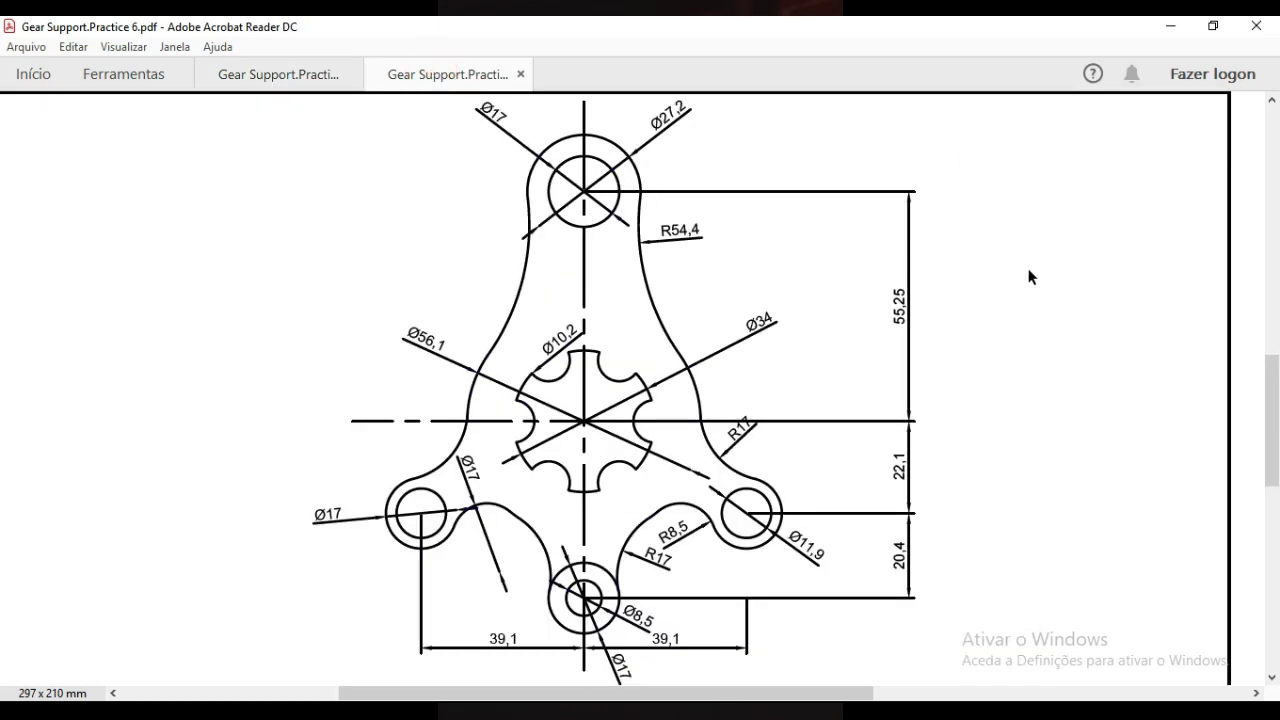
{"action": "left_click", "coordinate": [277, 76]}
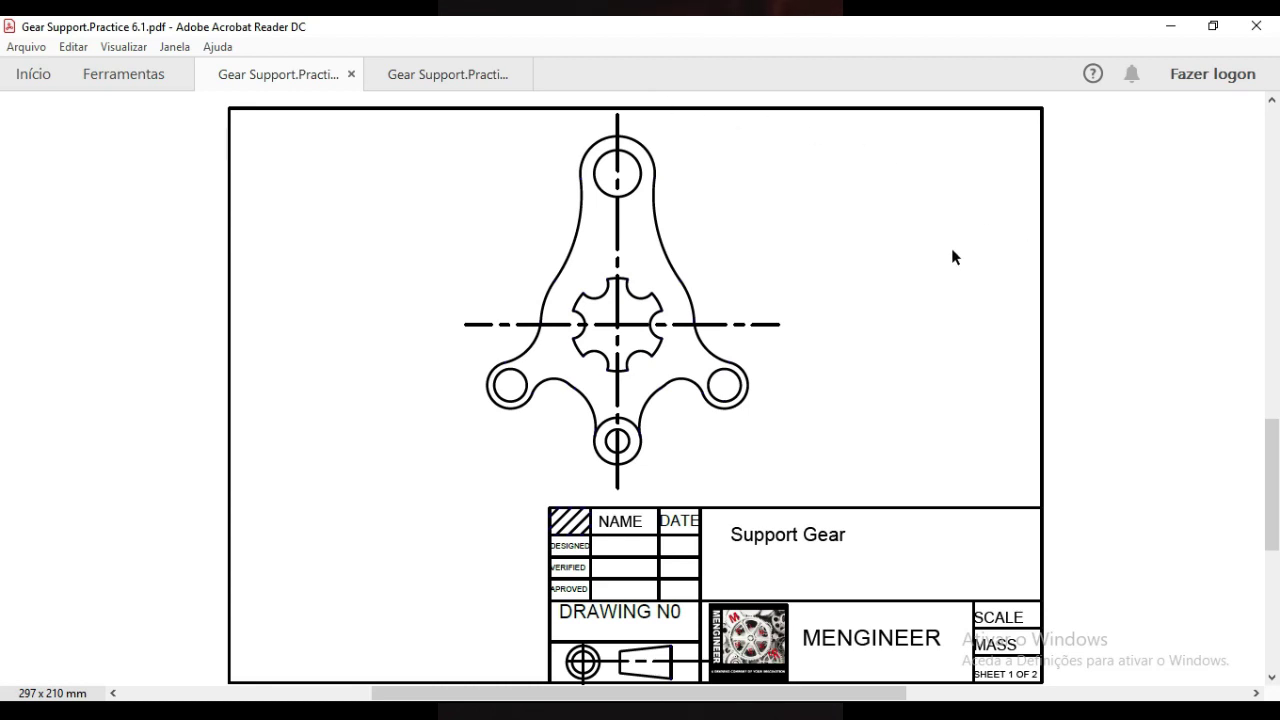
{"action": "mouse_move", "coordinate": [721, 712]}
{"action": "left_click", "coordinate": [923, 627]}
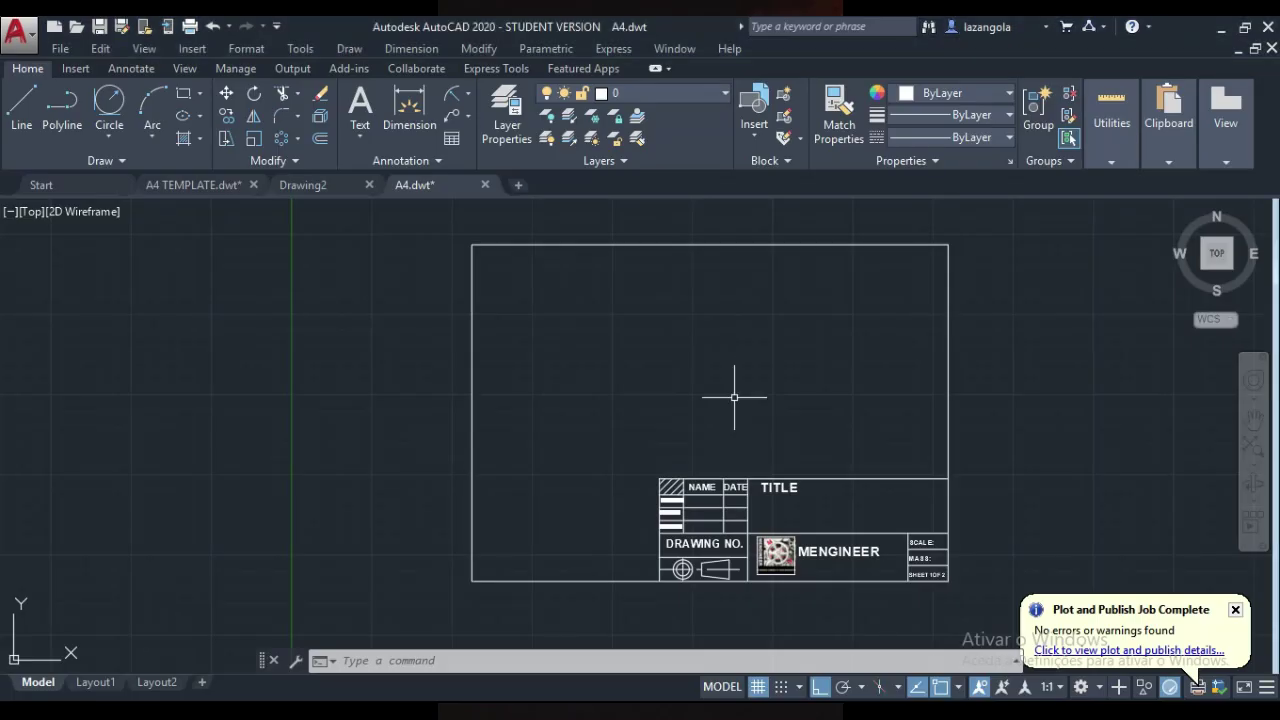
{"action": "scroll", "coordinate": [743, 391], "scroll_direction": "up", "scroll_amount": 2}
{"action": "scroll", "coordinate": [780, 360], "scroll_direction": "down", "scroll_amount": 2}
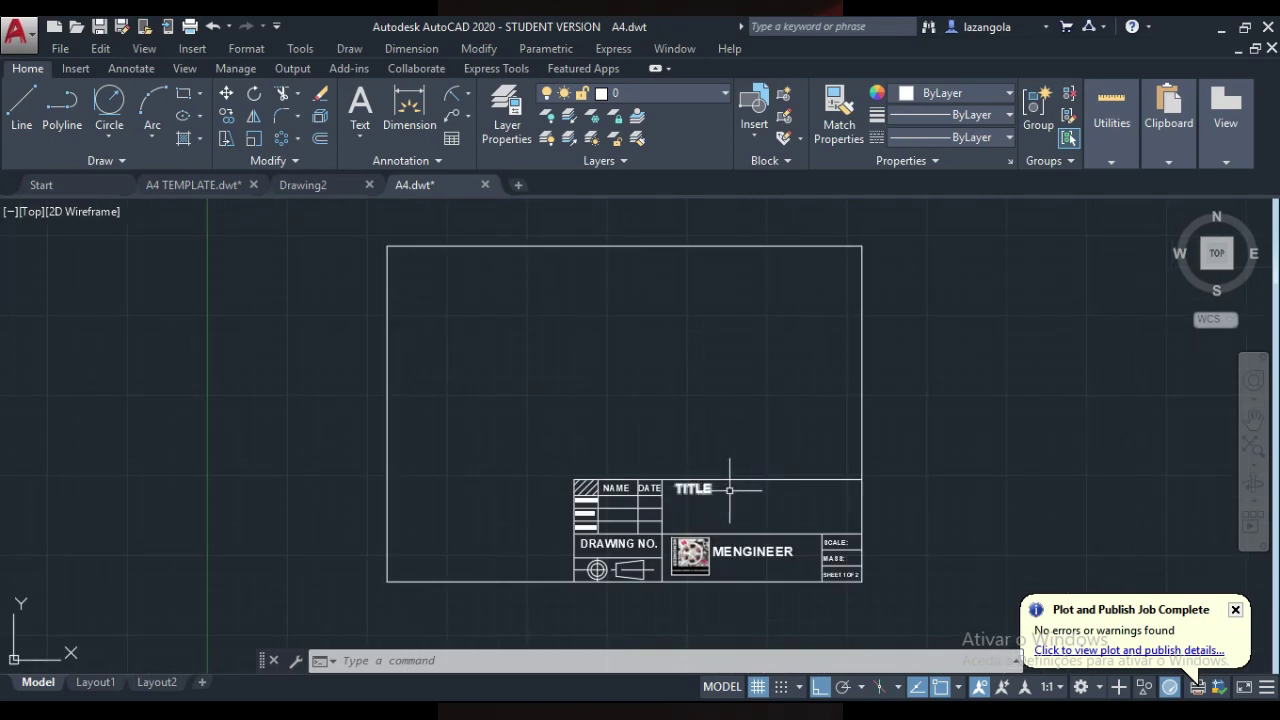
- Check the Gear Support.Practice 6.pdf reference in Acrobat, then return to AutoCAD
{"action": "mouse_move", "coordinate": [832, 712]}
{"action": "left_click", "coordinate": [955, 650]}
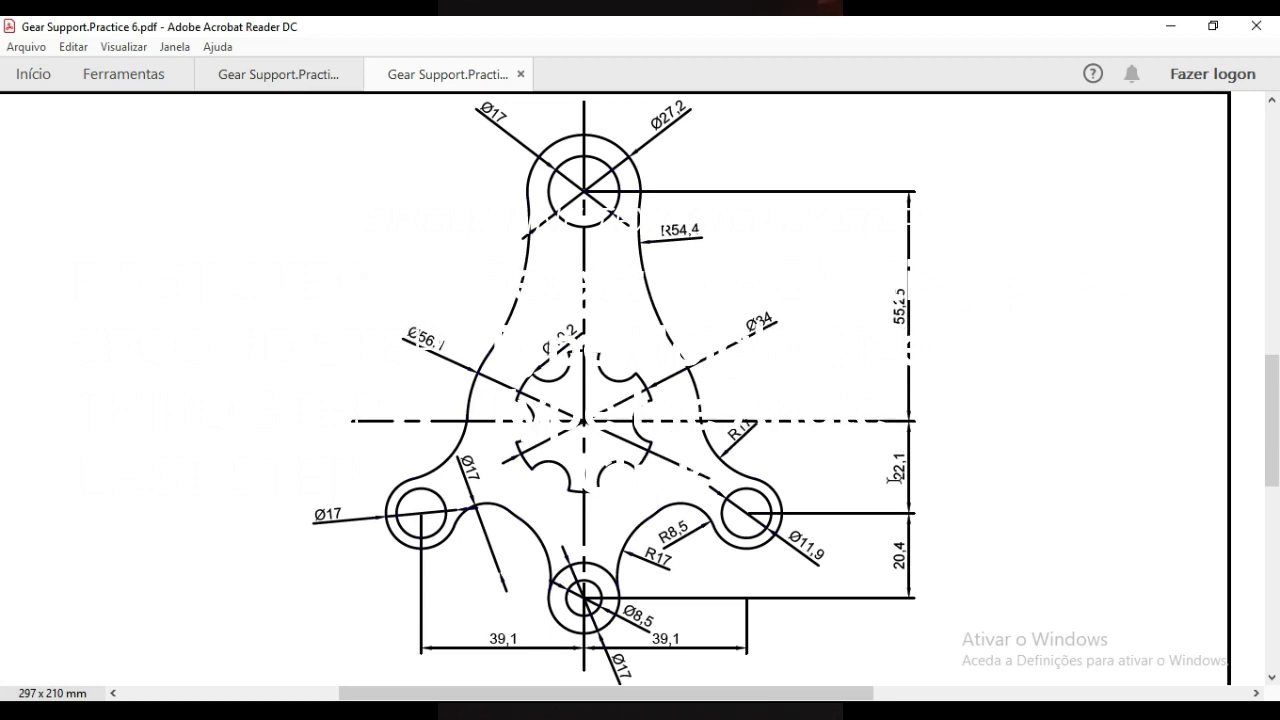
{"action": "key", "text": "alt+Tab"}
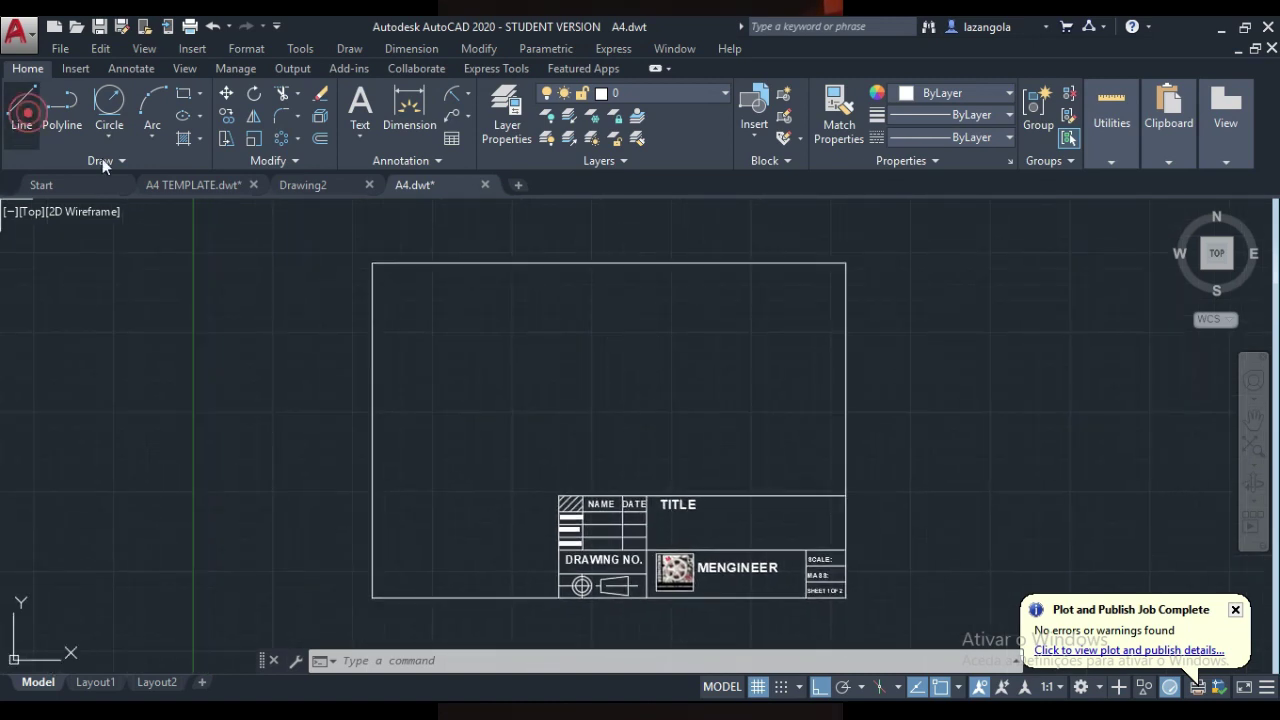
- Draw a 55.25-long vertical line starting near the top of the sheet
{"action": "left_click", "coordinate": [24, 116]}
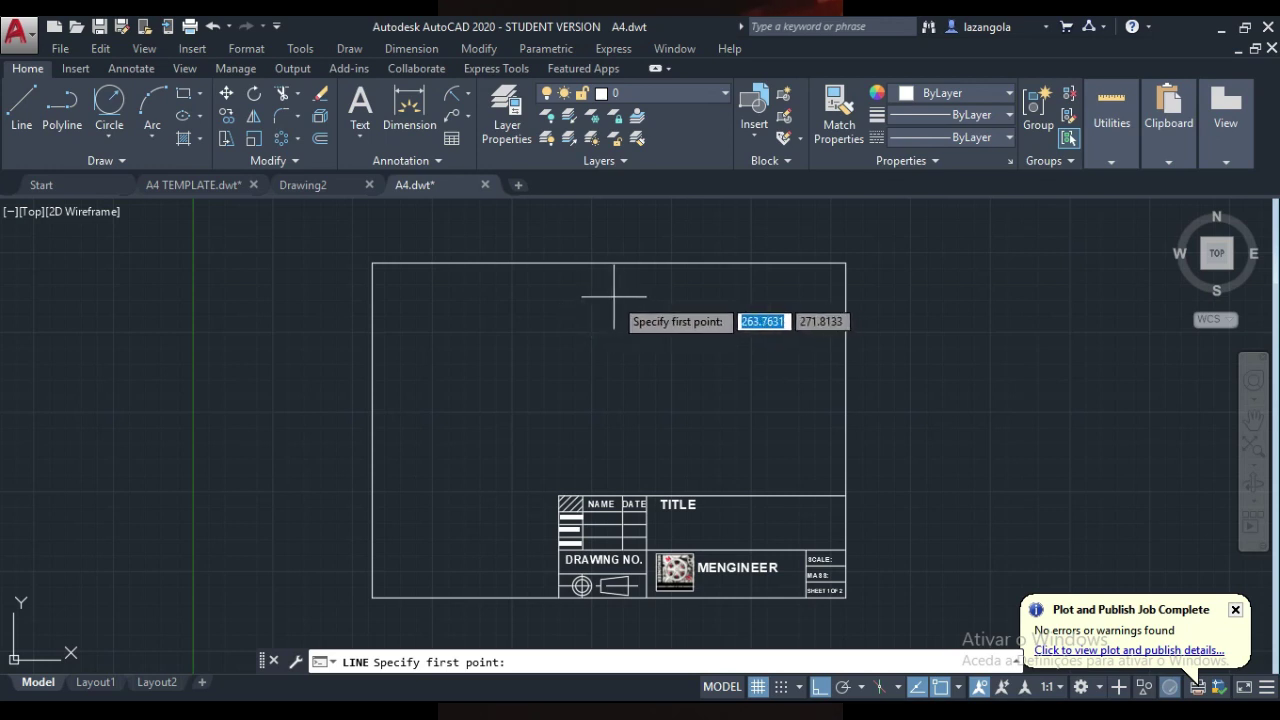
{"action": "left_click", "coordinate": [597, 297]}
{"action": "type", "text": "55."}
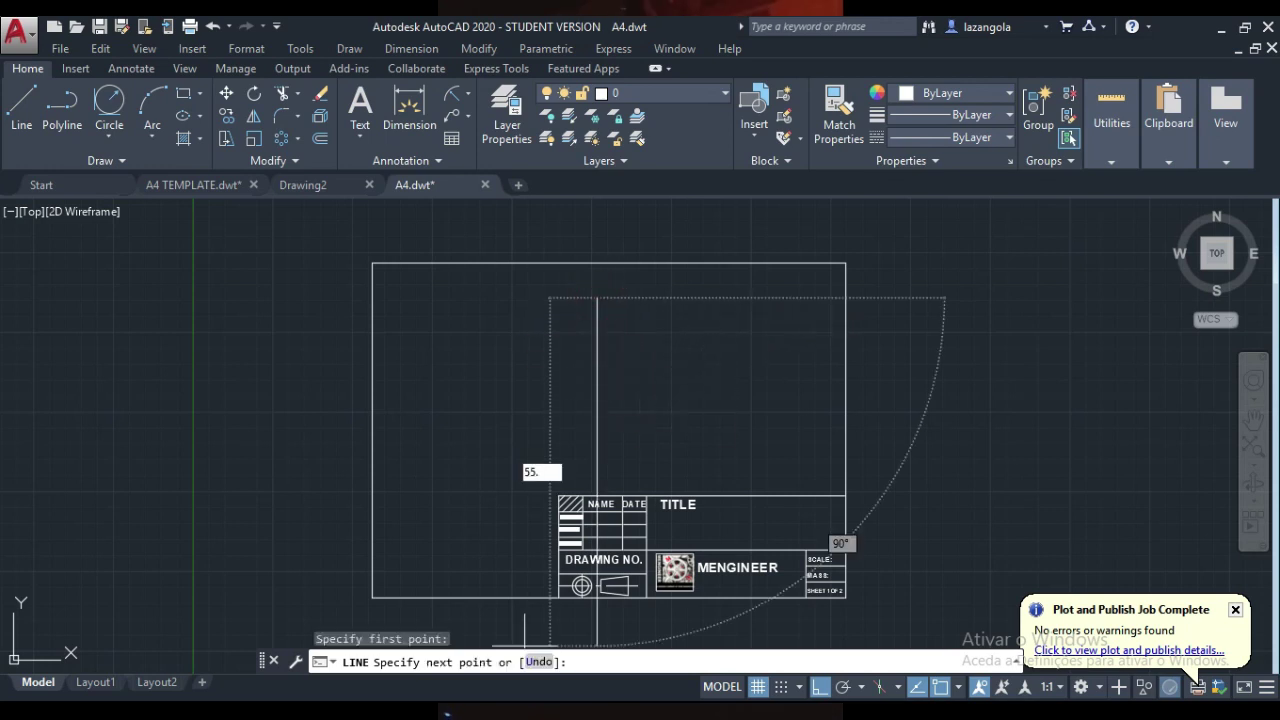
{"action": "type", "text": "25"}
{"action": "key", "text": "Return"}
{"action": "key", "text": "Escape"}
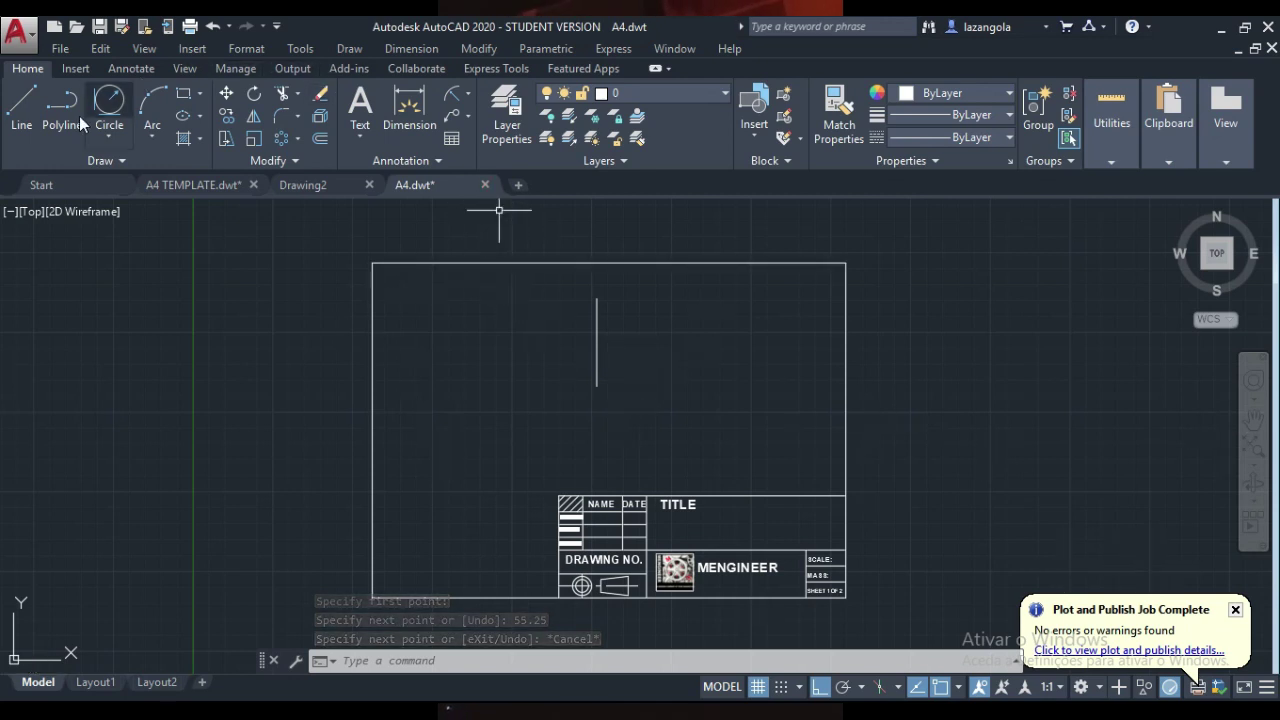
- Draw a horizontal line through the vertical line's lower end, then view the dimensioned PDF
{"action": "left_click", "coordinate": [20, 110]}
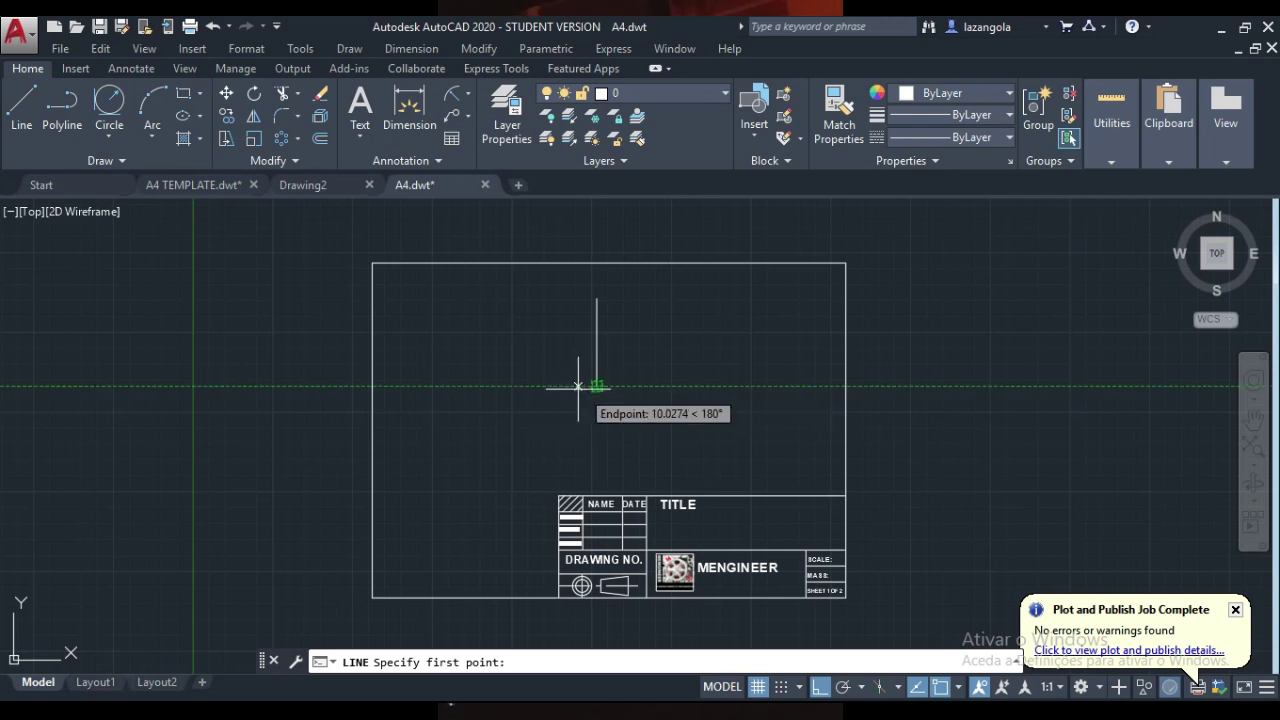
{"action": "left_click", "coordinate": [517, 386]}
{"action": "left_click", "coordinate": [687, 386]}
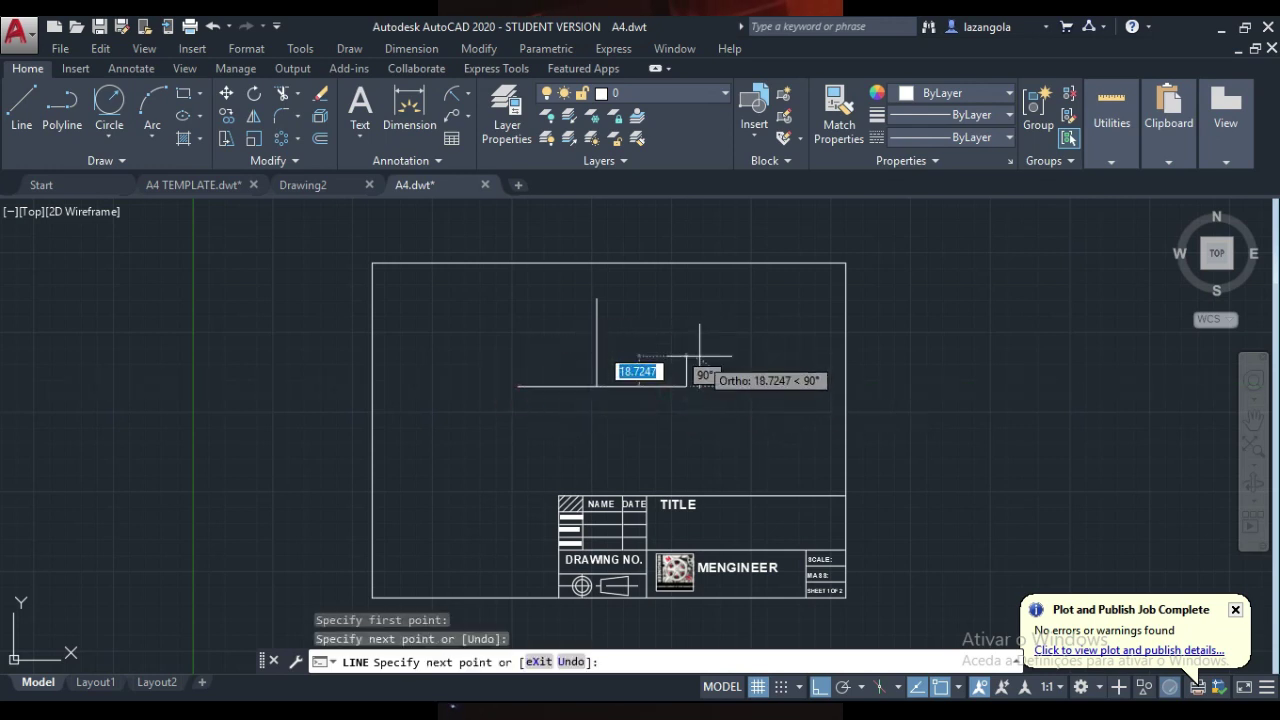
{"action": "key", "text": "Escape"}
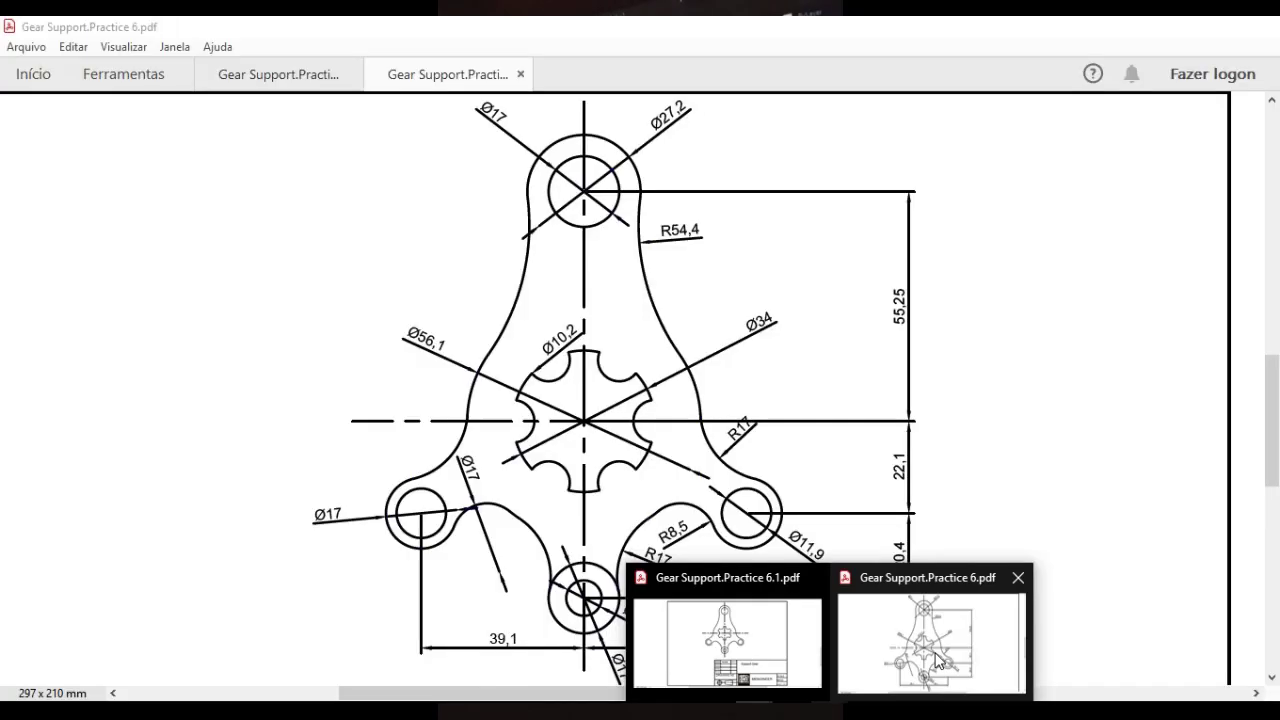
{"action": "left_click", "coordinate": [925, 640]}
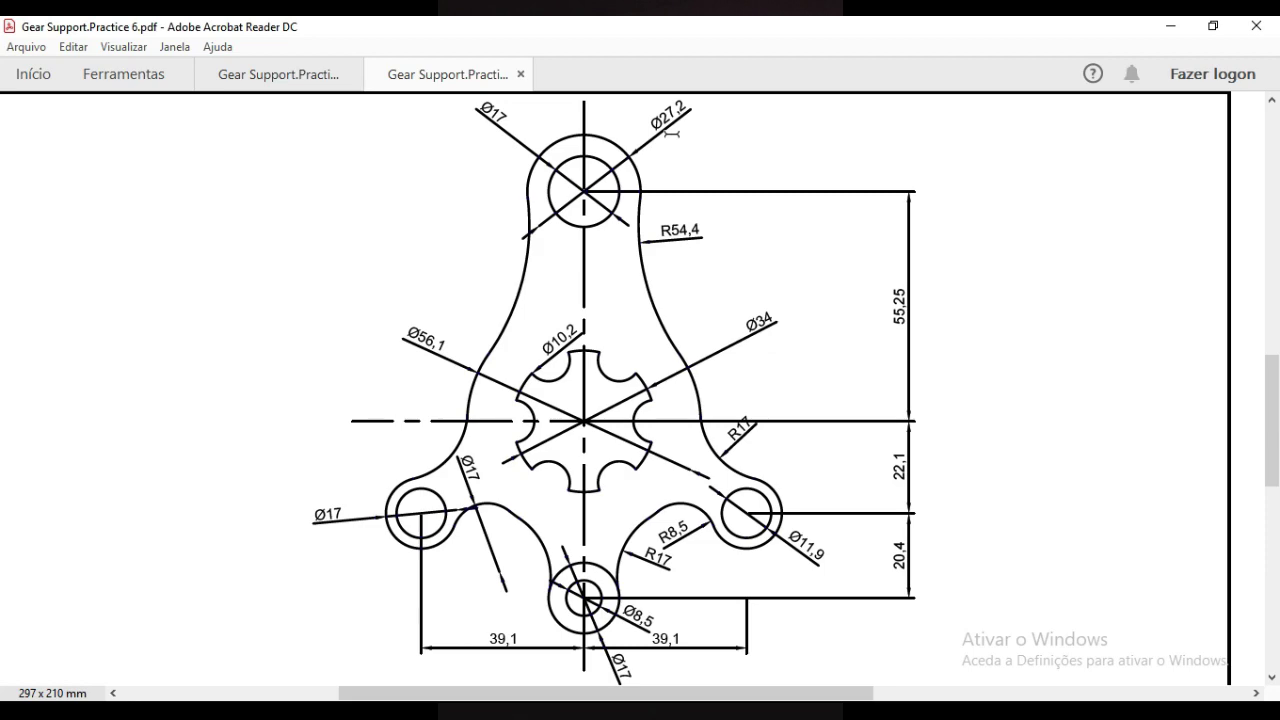
- Back in A4.dwt, draw a 17-diameter circle centred on the vertical line's top end
{"action": "mouse_move", "coordinate": [921, 635]}
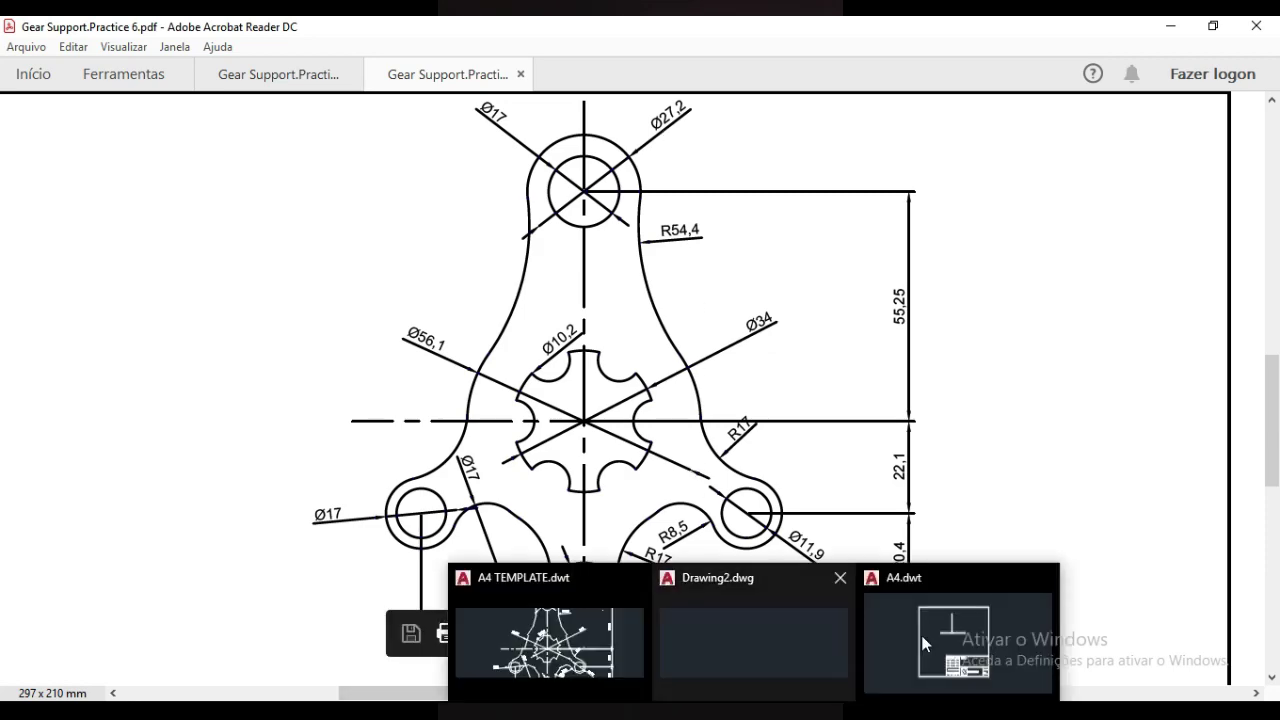
{"action": "left_click", "coordinate": [978, 630]}
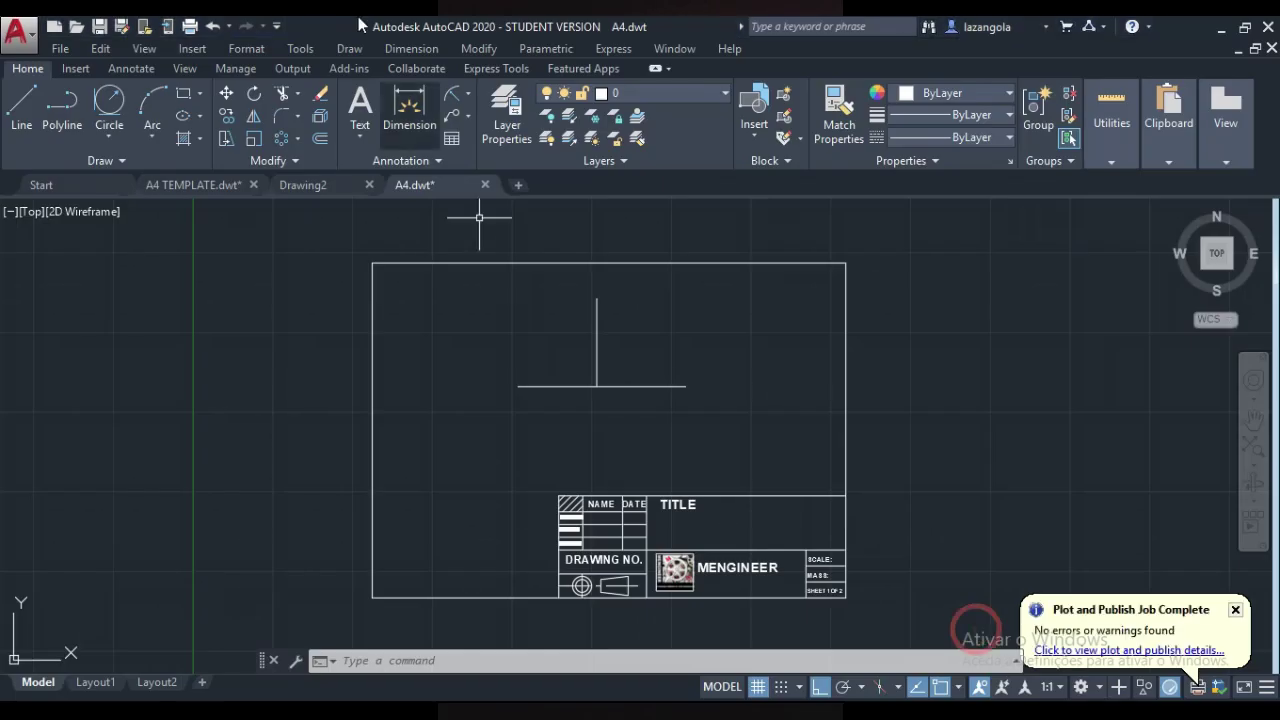
{"action": "left_click", "coordinate": [109, 137]}
{"action": "left_click", "coordinate": [166, 210]}
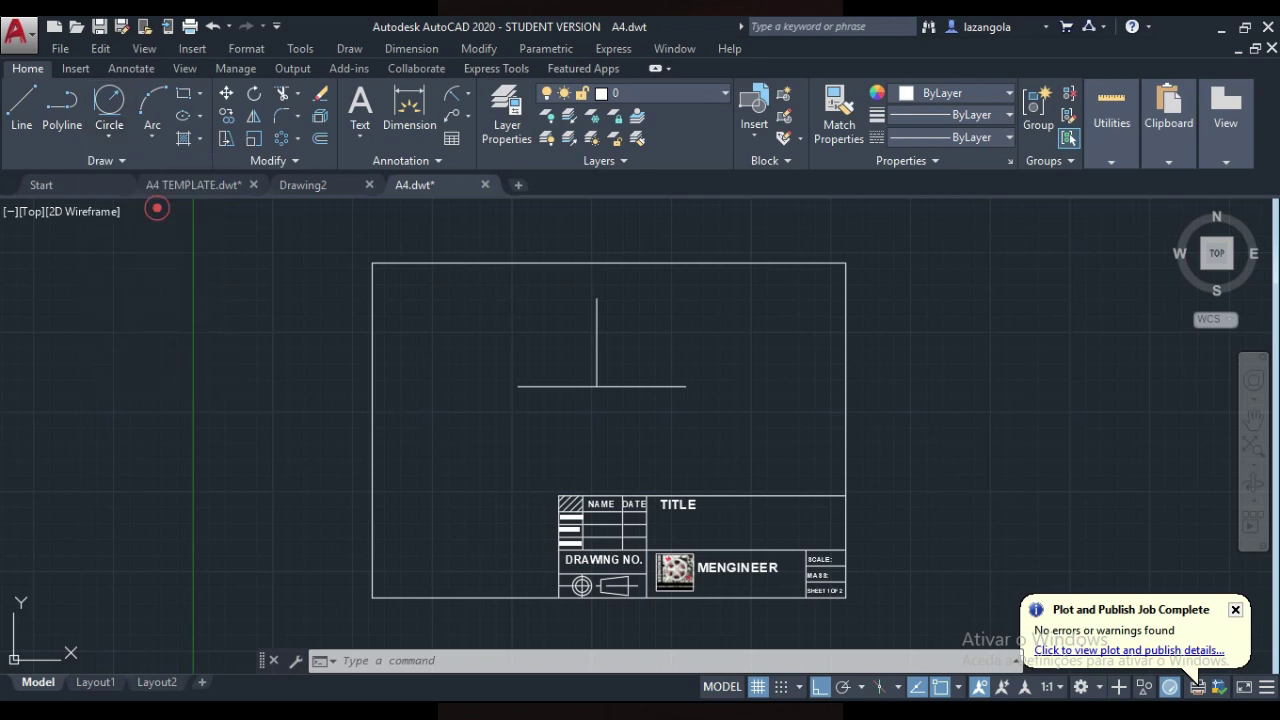
{"action": "left_click", "coordinate": [597, 297]}
{"action": "type", "text": "17"}
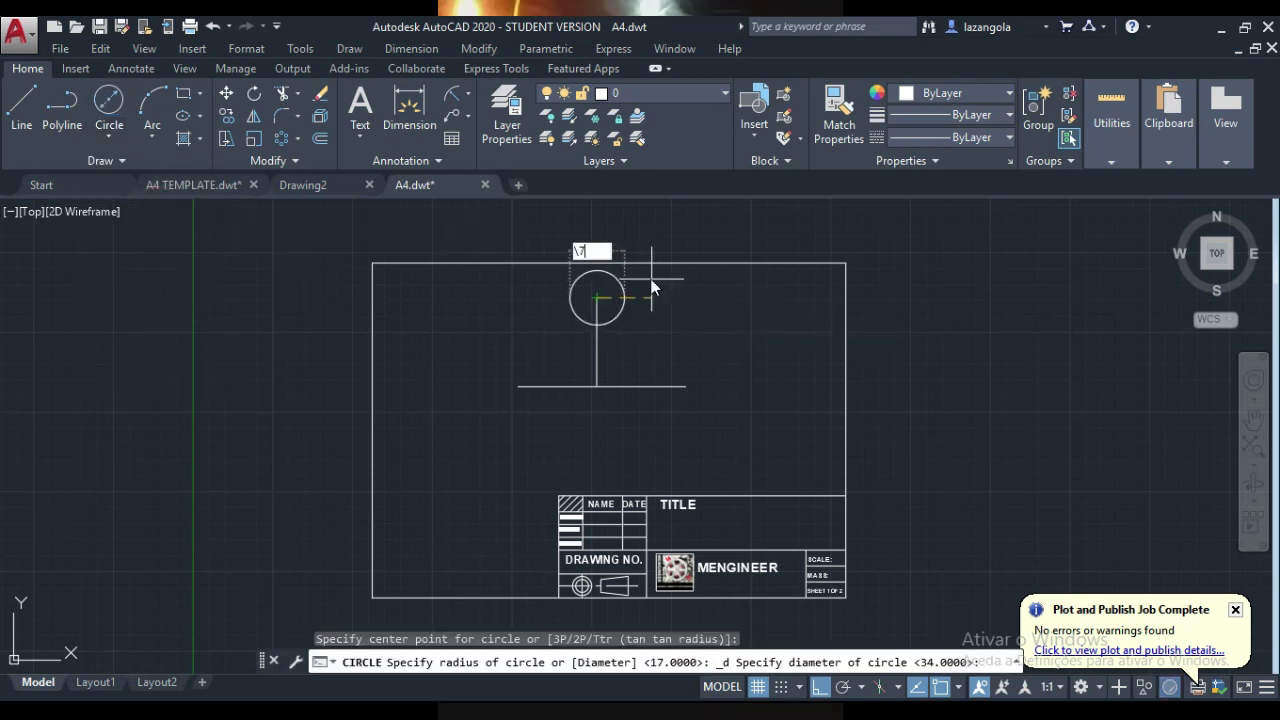
{"action": "key", "text": "Return"}
- Add a concentric 27.2-diameter circle at the same point
{"action": "left_click", "coordinate": [109, 103]}
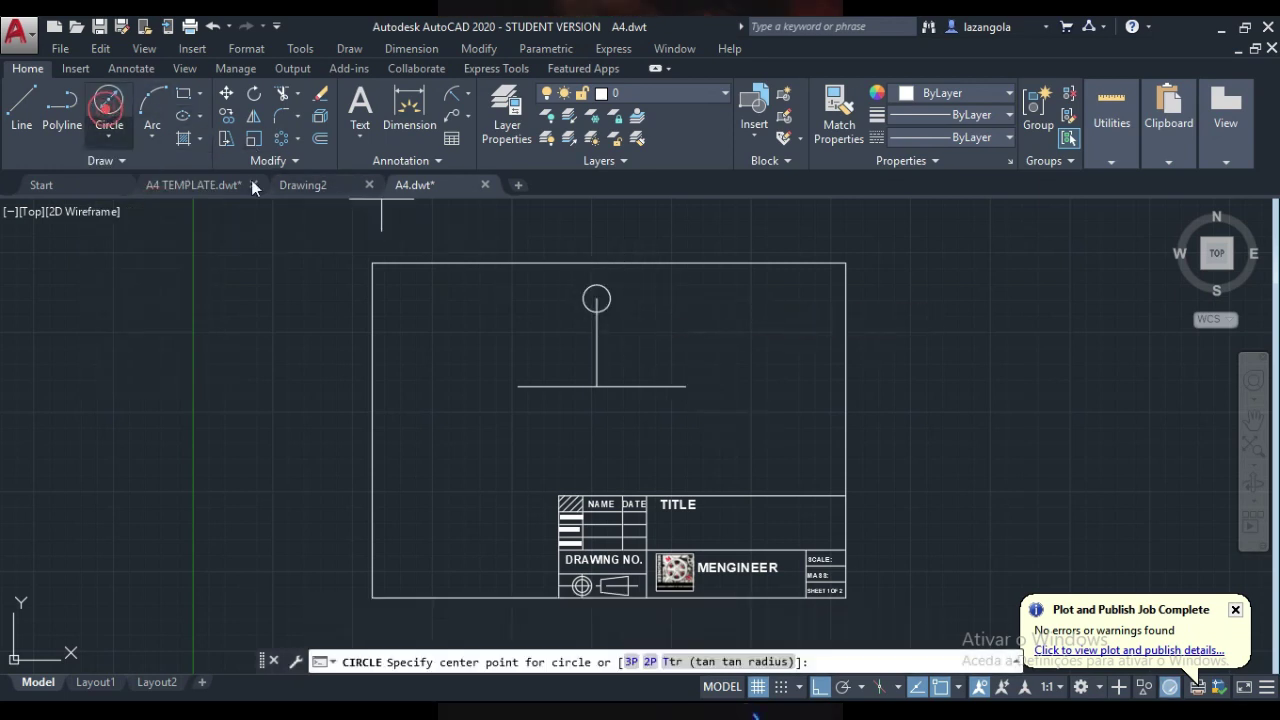
{"action": "left_click", "coordinate": [597, 297]}
{"action": "type", "text": "27.2"}
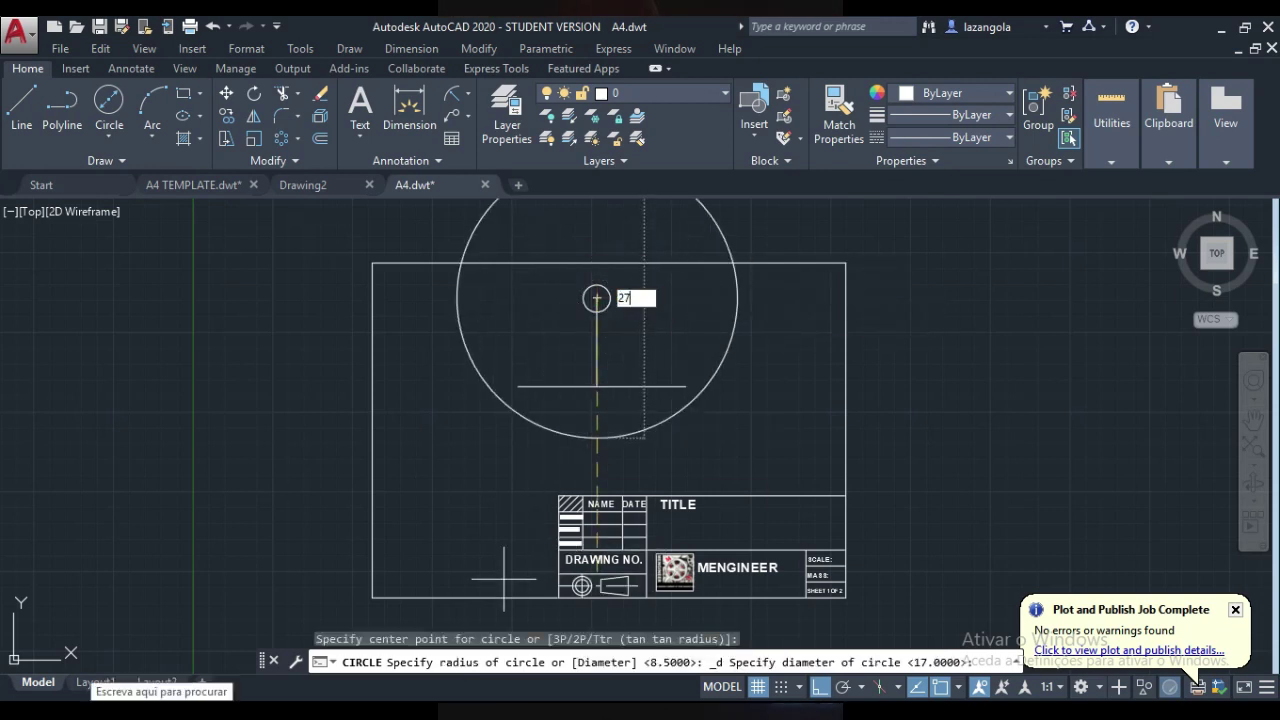
{"action": "key", "text": "Return"}
- Check the Gear Support PDF reference and return to the A4.dwt drawing
{"action": "mouse_move", "coordinate": [785, 708]}
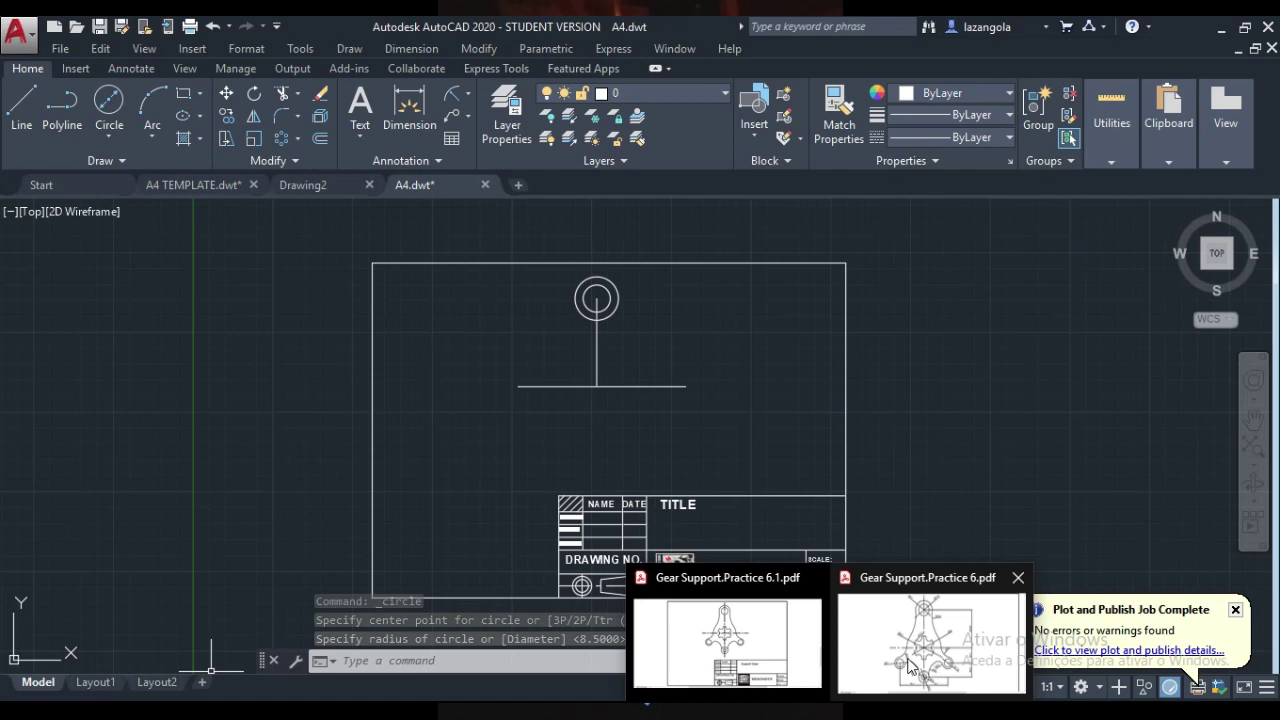
{"action": "left_click", "coordinate": [910, 668]}
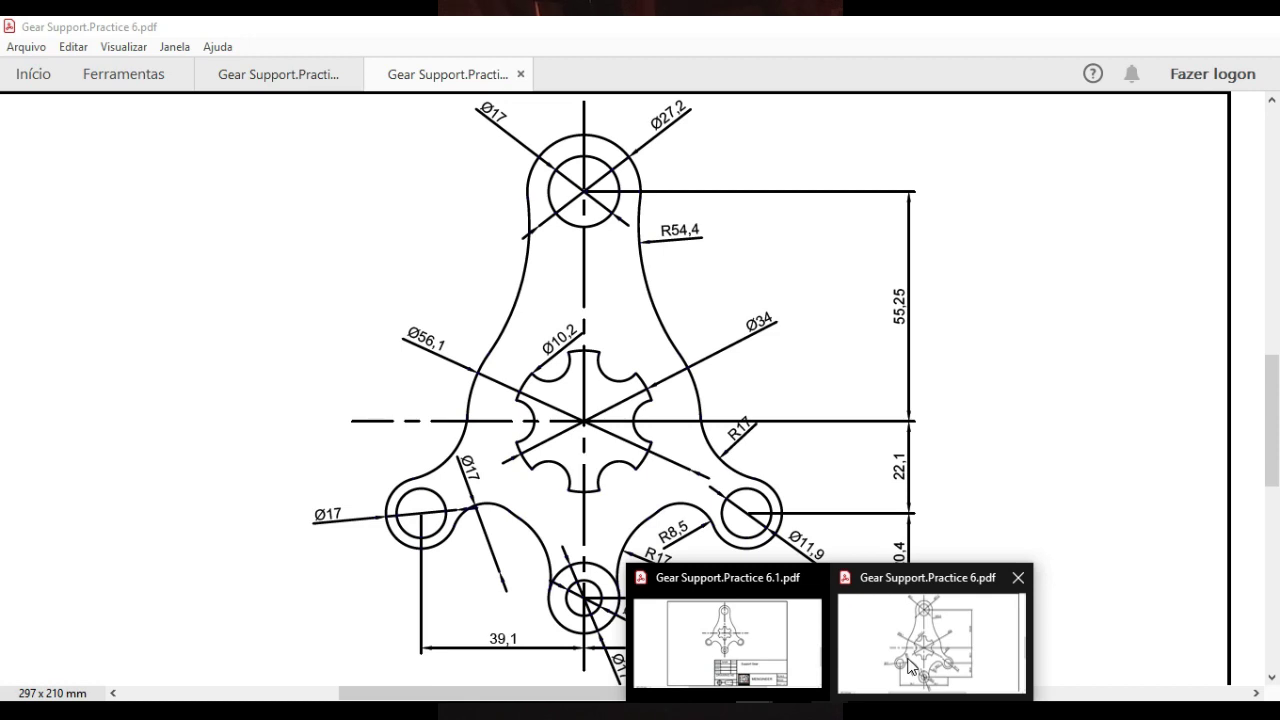
{"action": "left_click", "coordinate": [910, 668]}
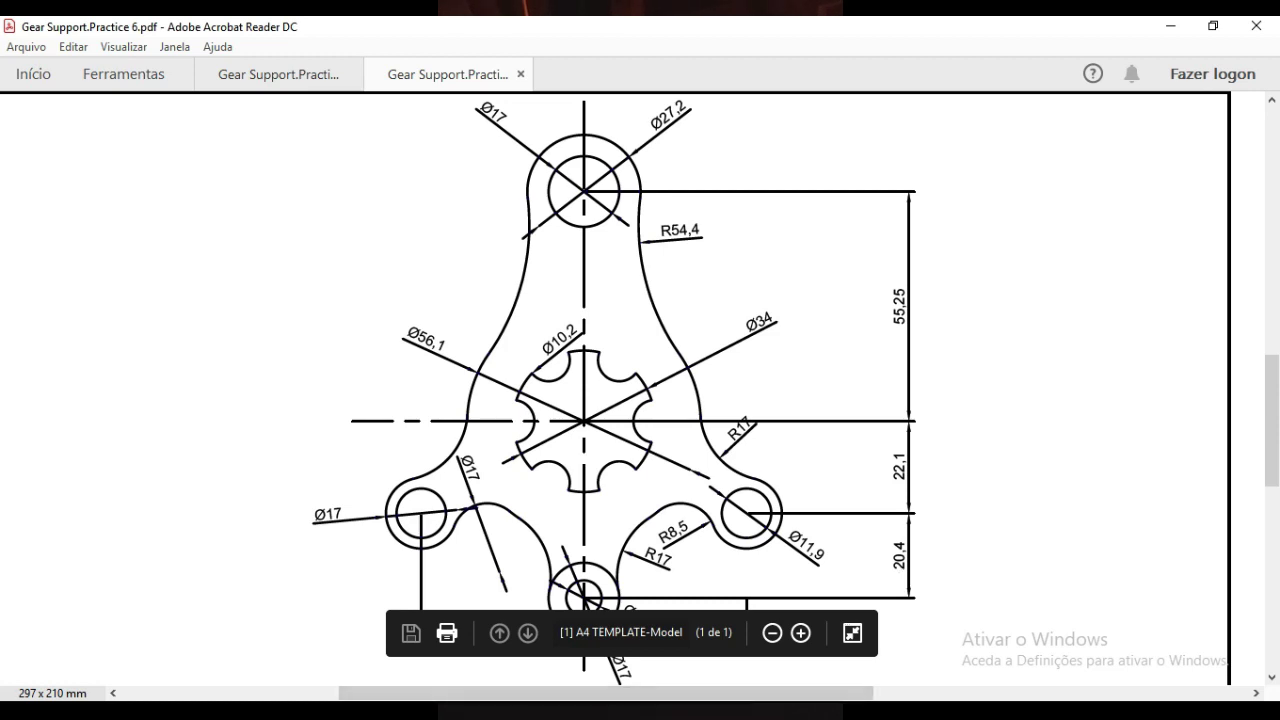
{"action": "mouse_move", "coordinate": [756, 698]}
{"action": "left_click", "coordinate": [945, 630]}
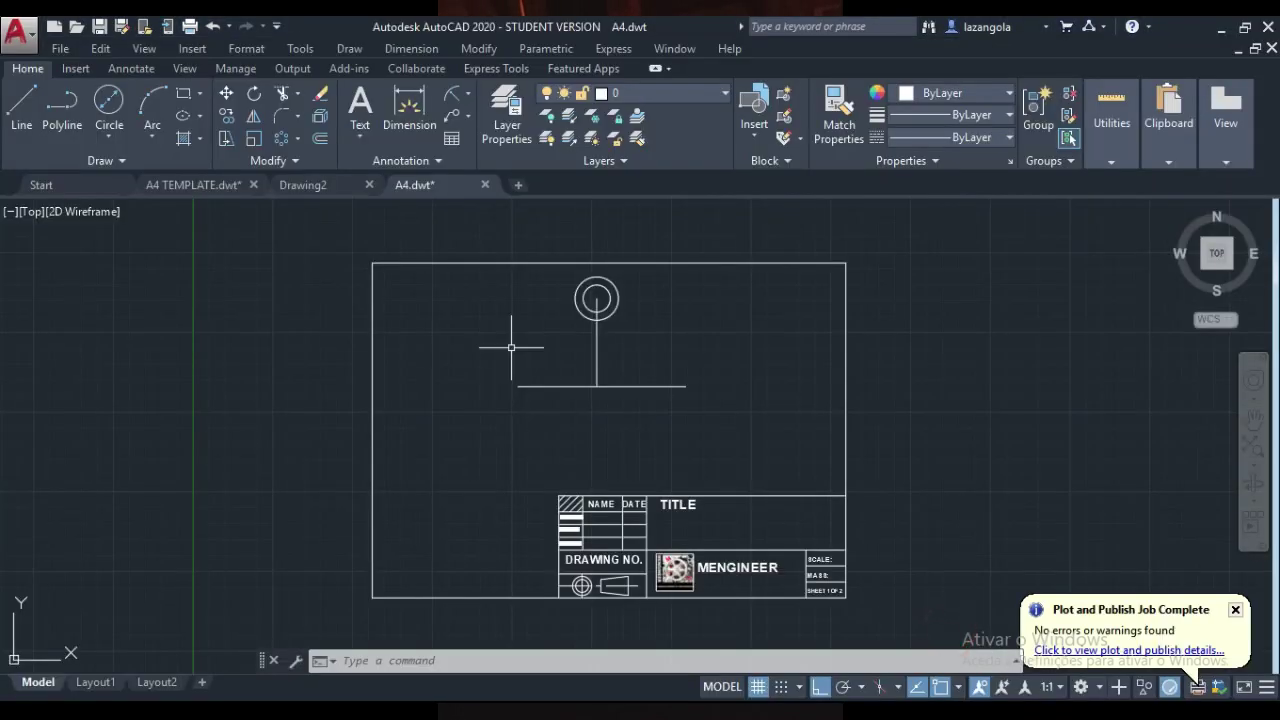
- Offset the horizontal line 22.1 downward
{"action": "left_click", "coordinate": [321, 141]}
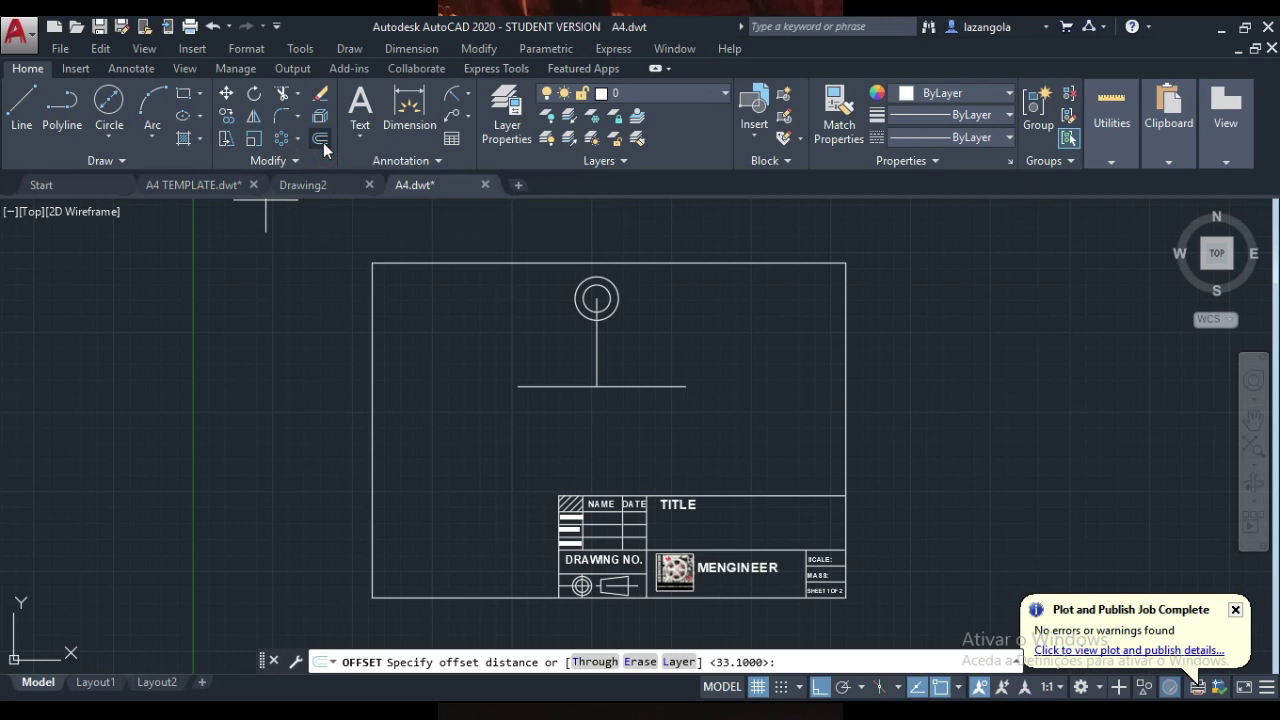
{"action": "type", "text": "22"}
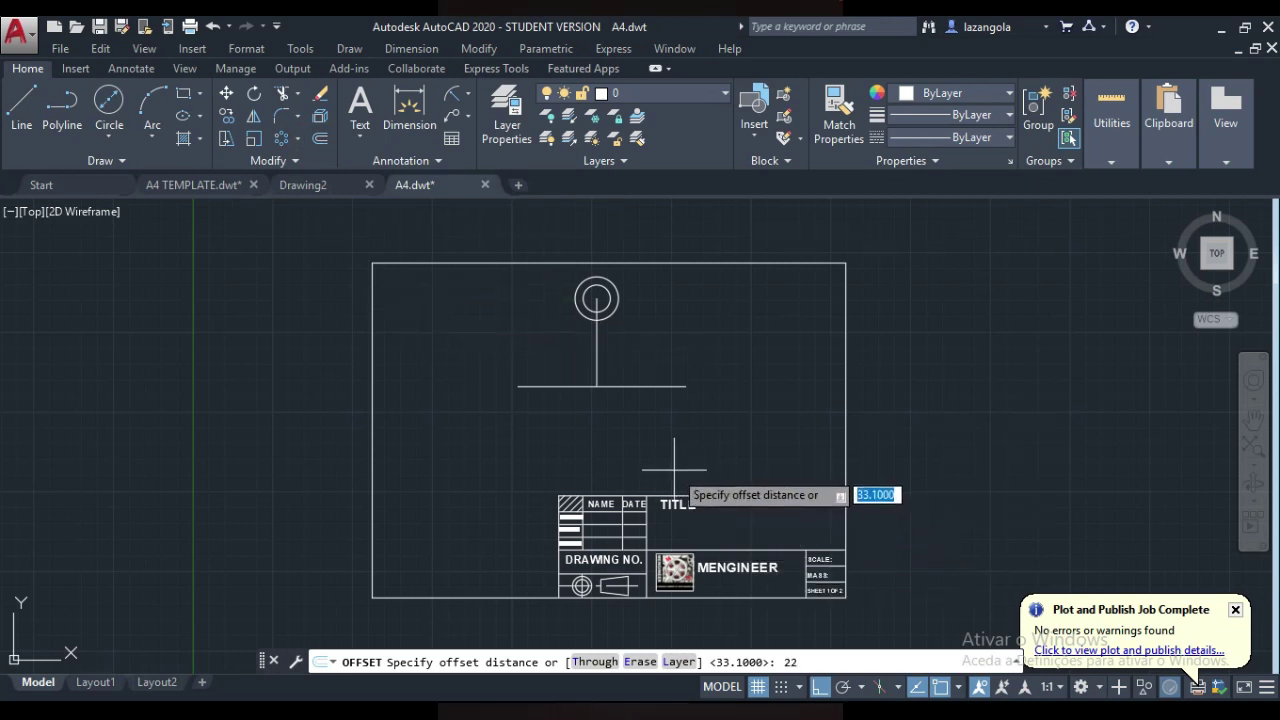
{"action": "key", "text": "BackSpace"}
{"action": "key", "text": "BackSpace"}
{"action": "type", "text": "22.1"}
{"action": "key", "text": "Return"}
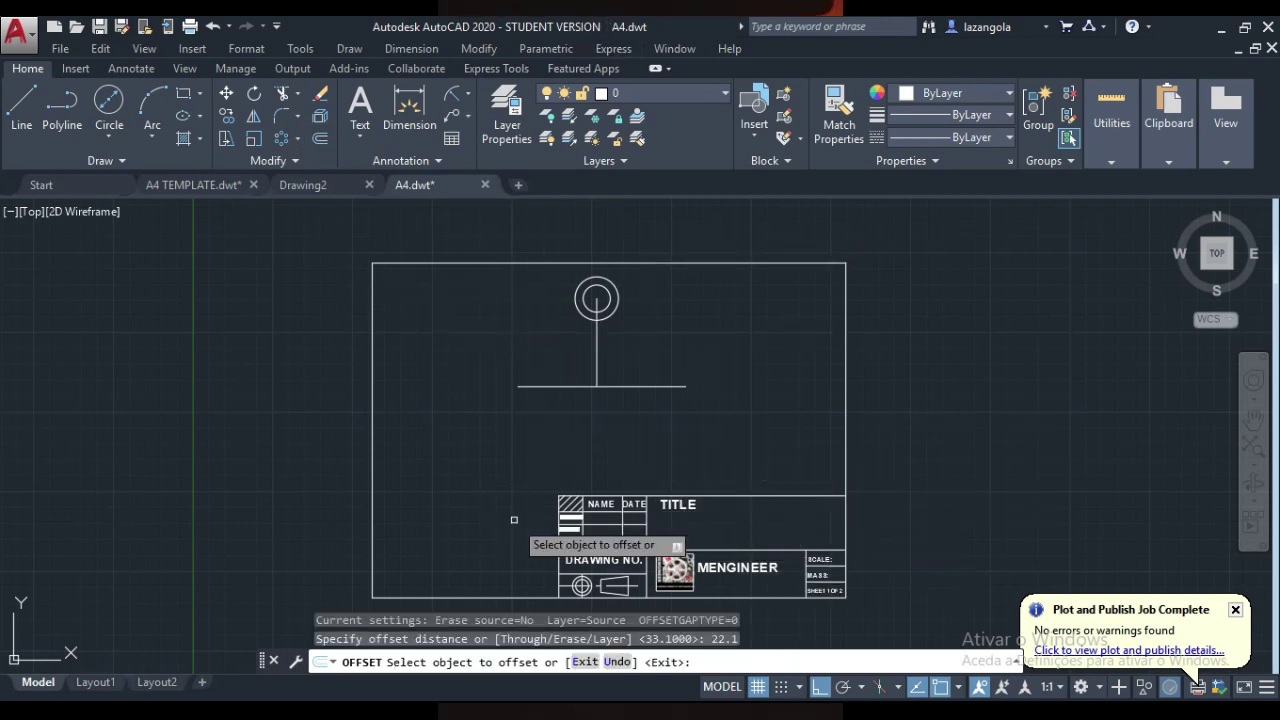
{"action": "left_click", "coordinate": [605, 386]}
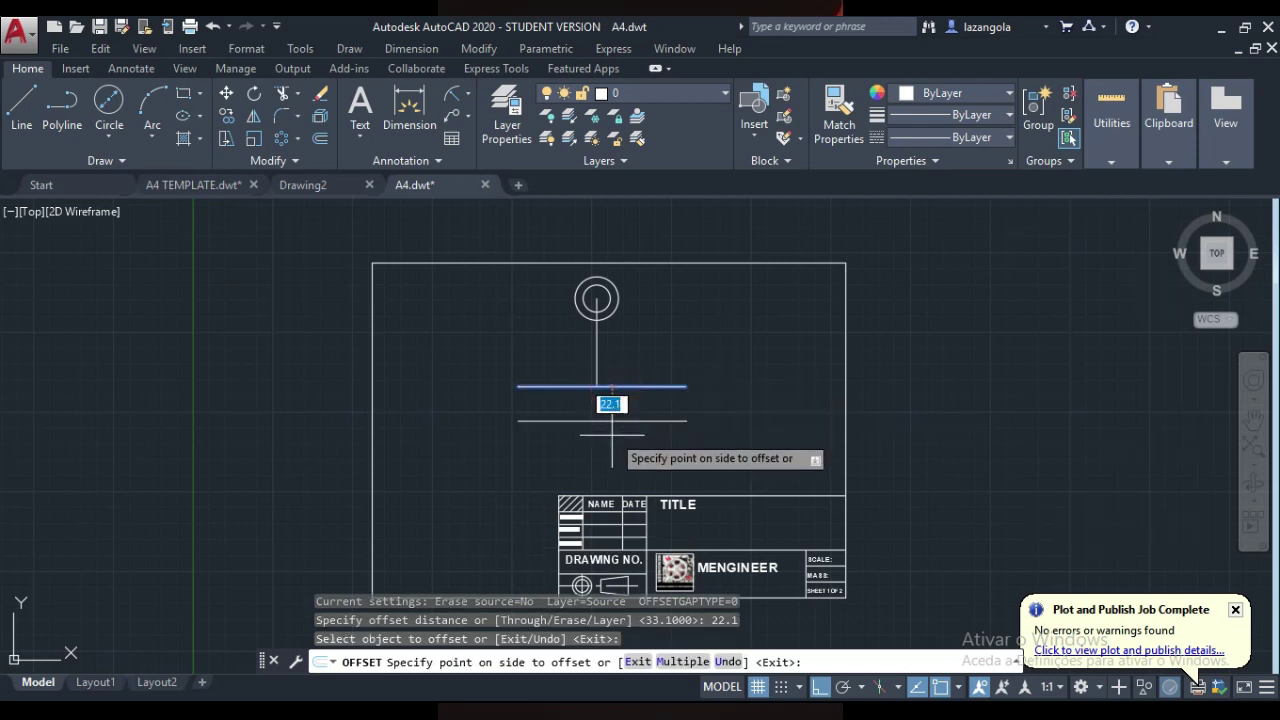
{"action": "left_click", "coordinate": [612, 432]}
- Offset the new lower line a further 20.4 downward
{"action": "key", "text": "Return"}
{"action": "key", "text": "Return"}
{"action": "type", "text": "2"}
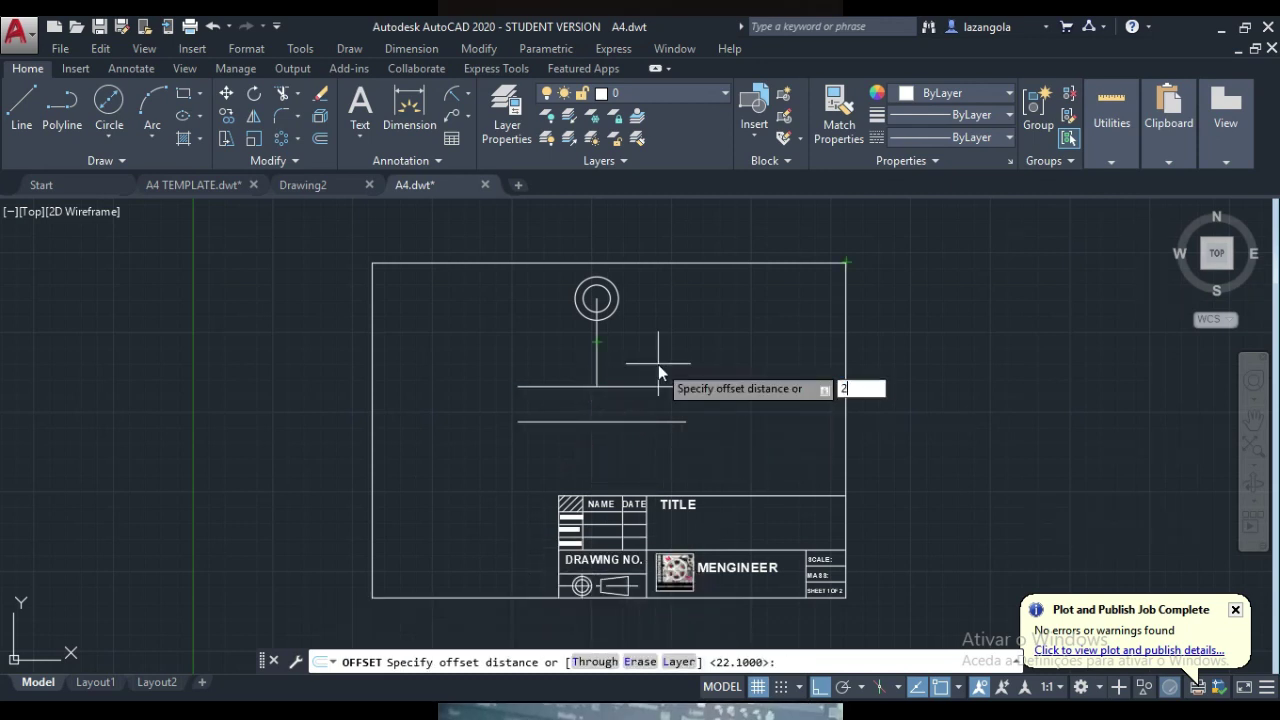
{"action": "type", "text": "0.4"}
{"action": "key", "text": "Return"}
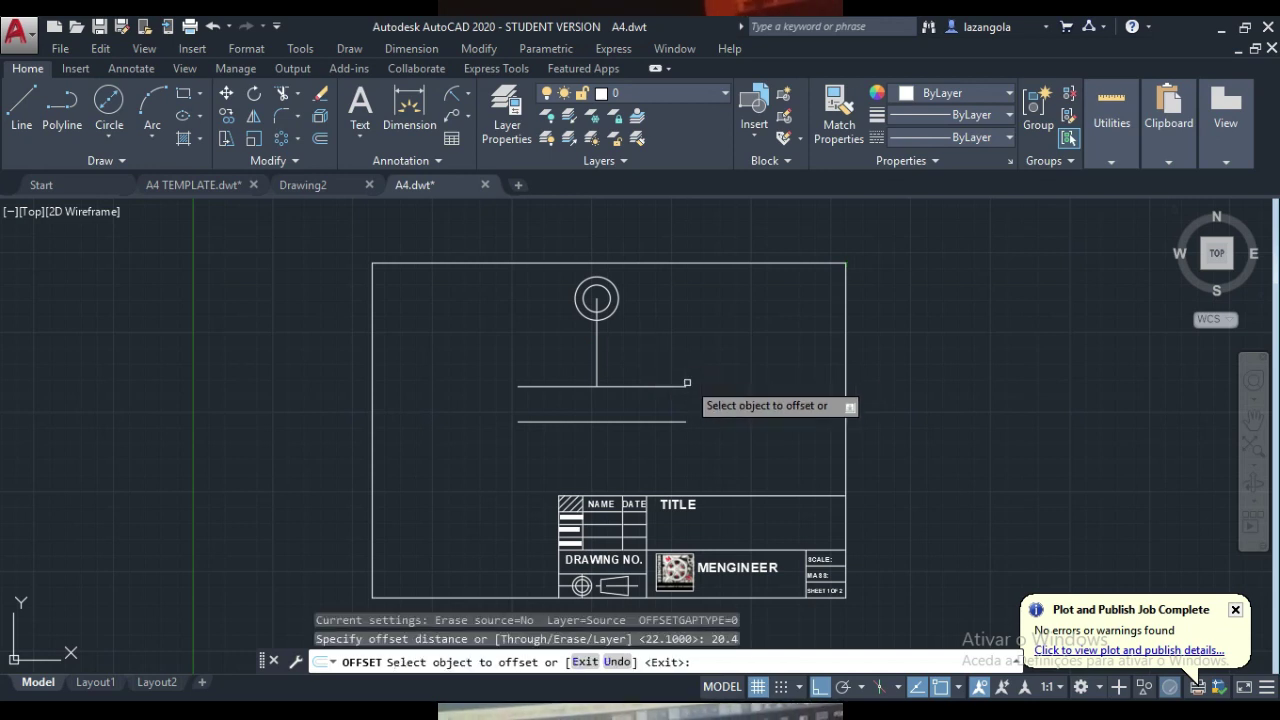
{"action": "left_click", "coordinate": [607, 423]}
{"action": "left_click", "coordinate": [603, 438]}
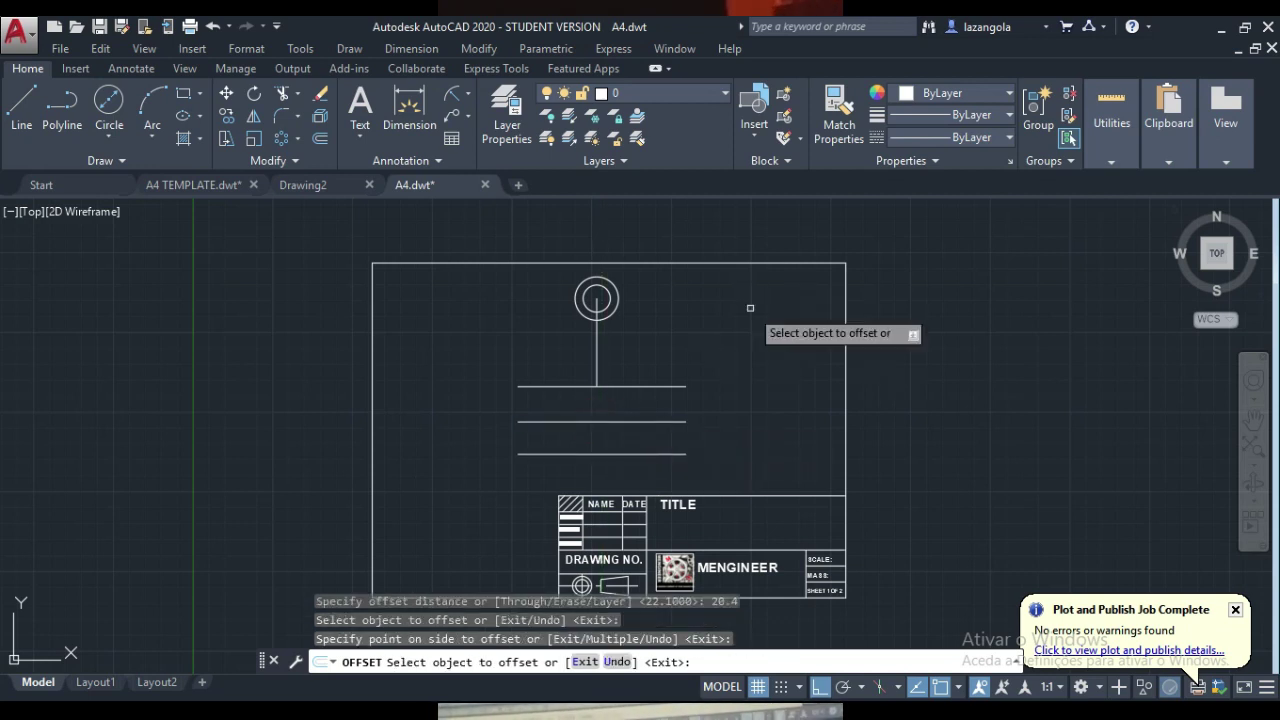
{"action": "key", "text": "Escape"}
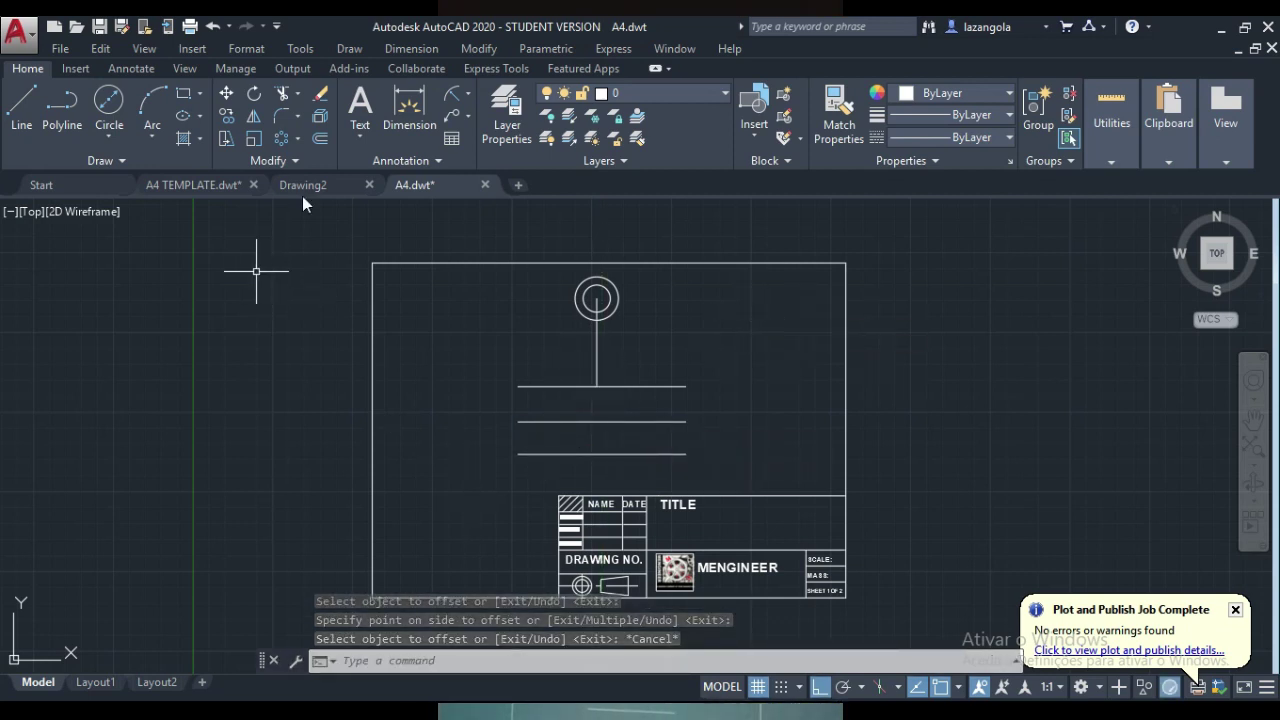
- Extend the vertical stem down through the second and third horizontal lines
{"action": "left_click", "coordinate": [298, 94]}
{"action": "left_click", "coordinate": [301, 160]}
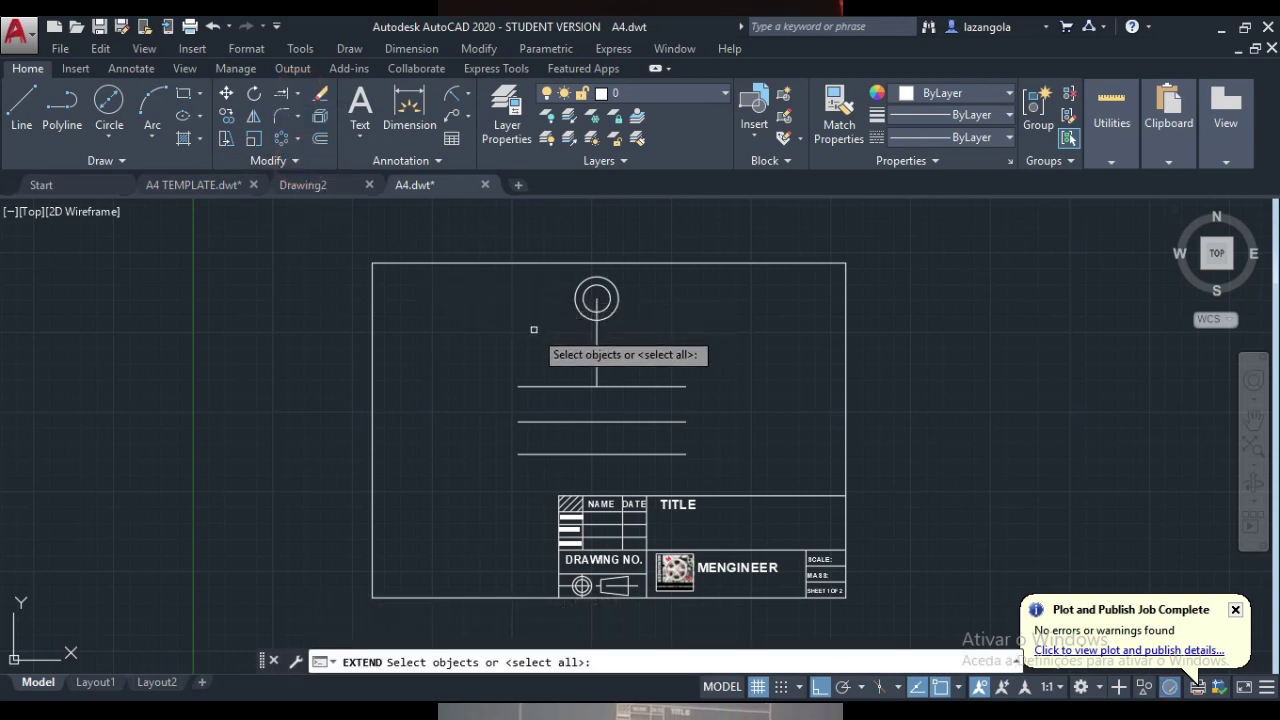
{"action": "key", "text": "Return"}
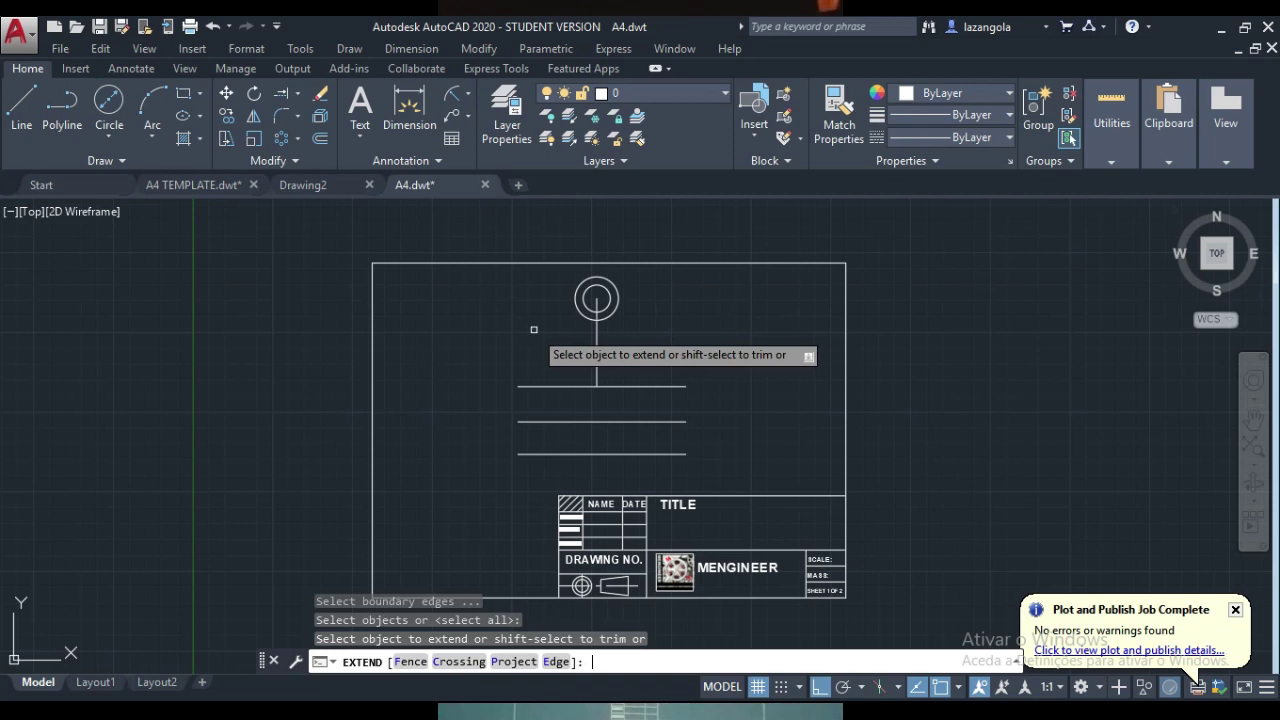
{"action": "left_click", "coordinate": [598, 377]}
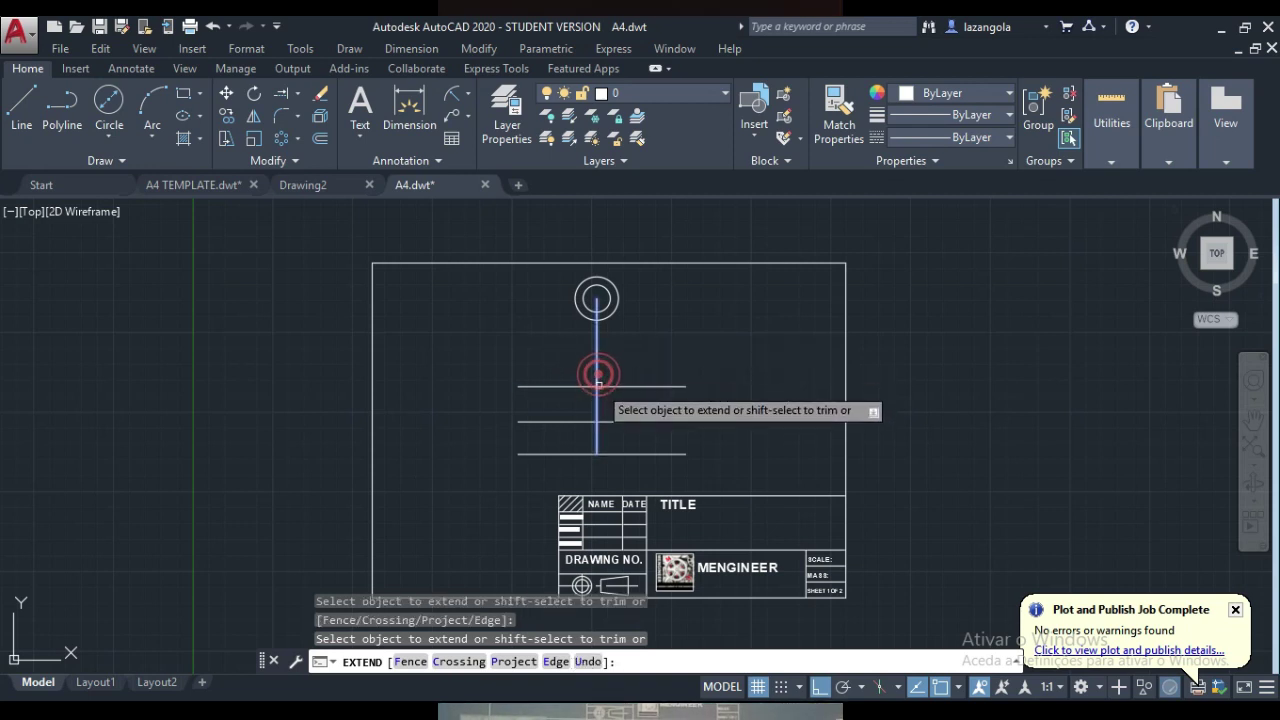
{"action": "left_click", "coordinate": [596, 402]}
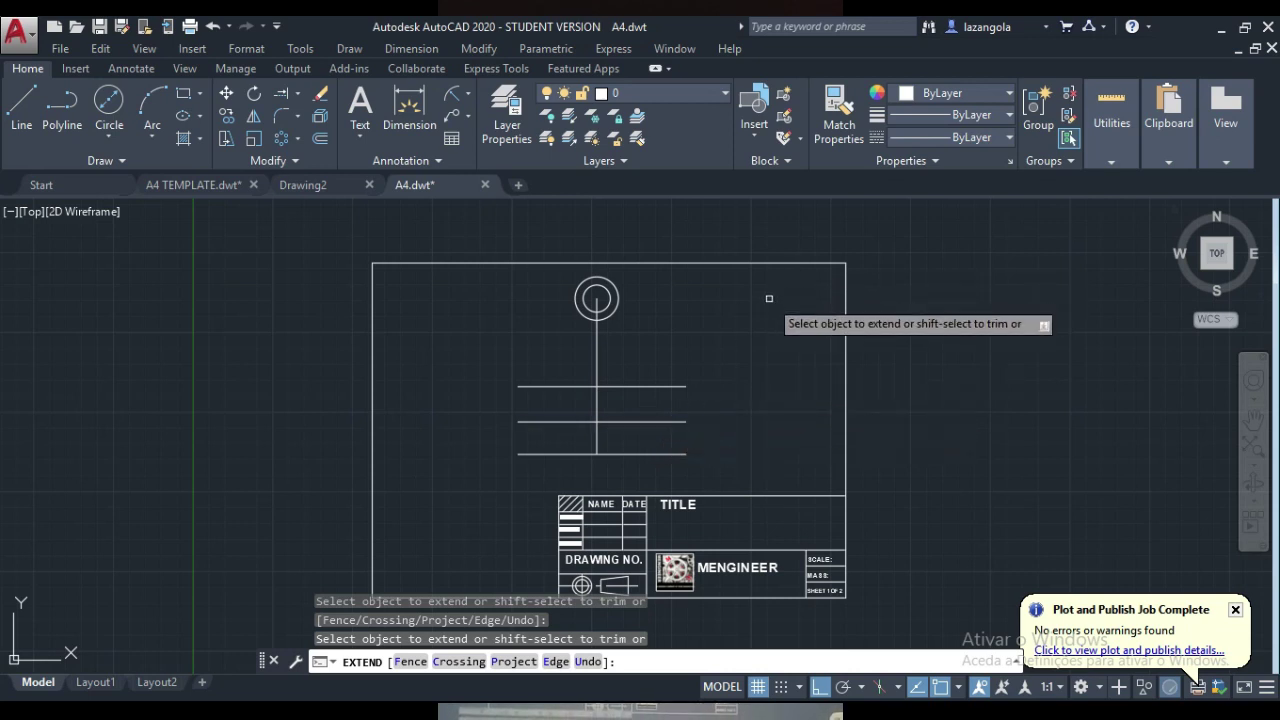
{"action": "key", "text": "Escape"}
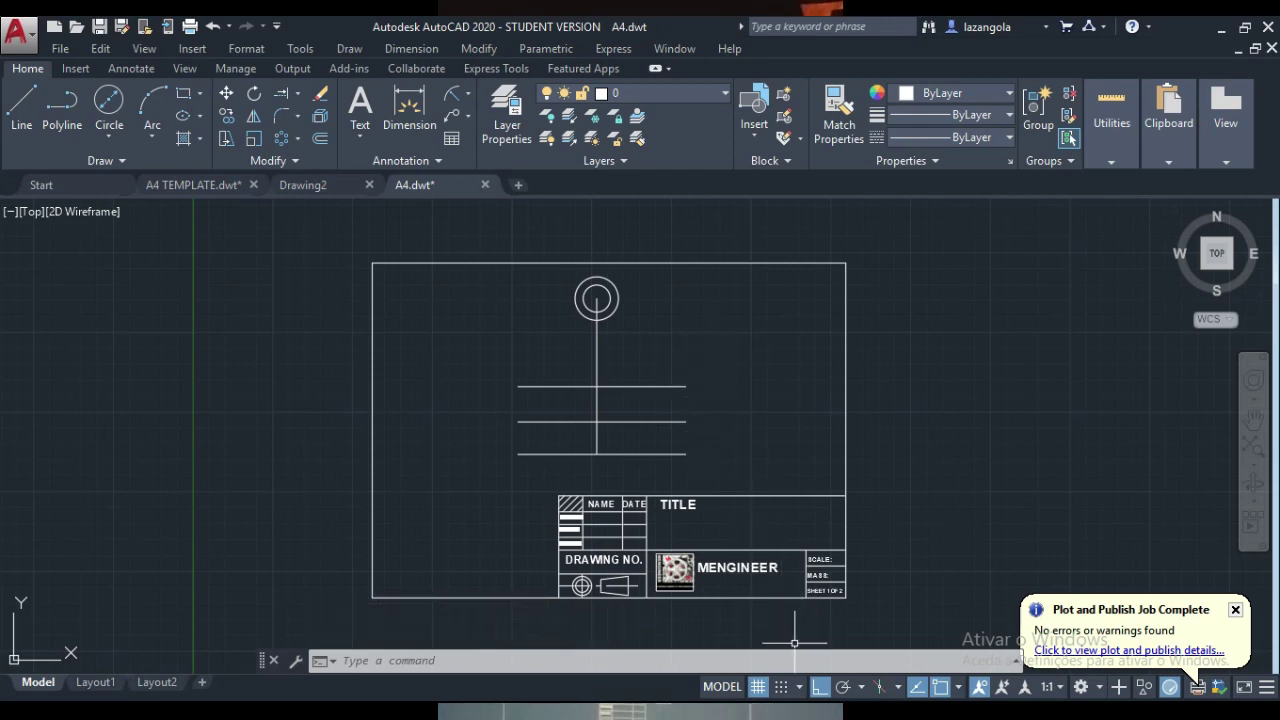
{"action": "mouse_move", "coordinate": [832, 702]}
{"action": "left_click", "coordinate": [909, 650]}
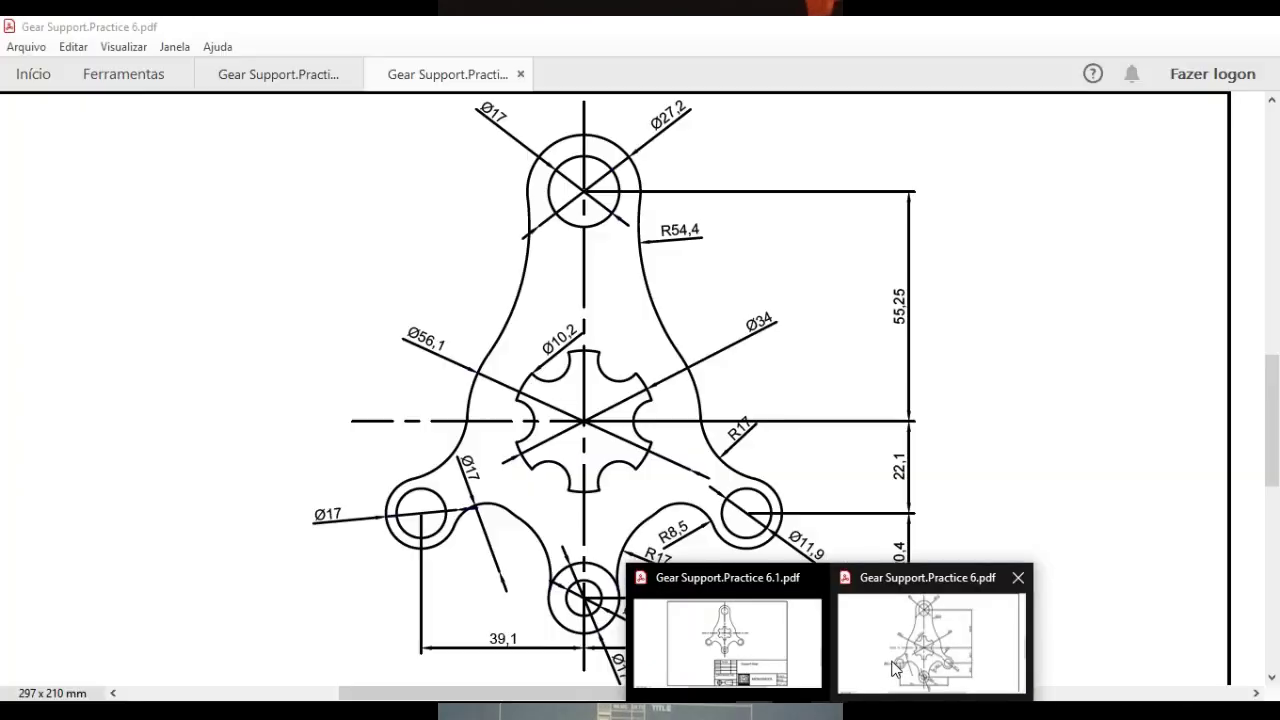
{"action": "left_click", "coordinate": [885, 650]}
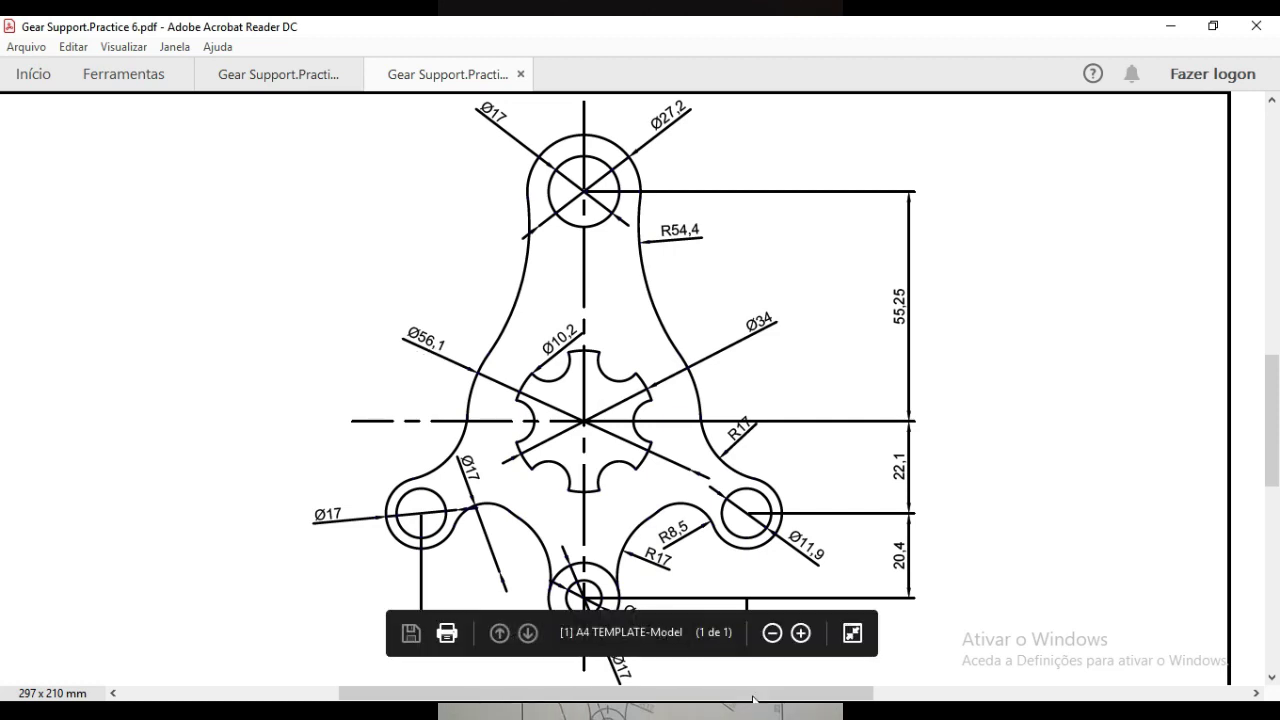
{"action": "left_click", "coordinate": [913, 638]}
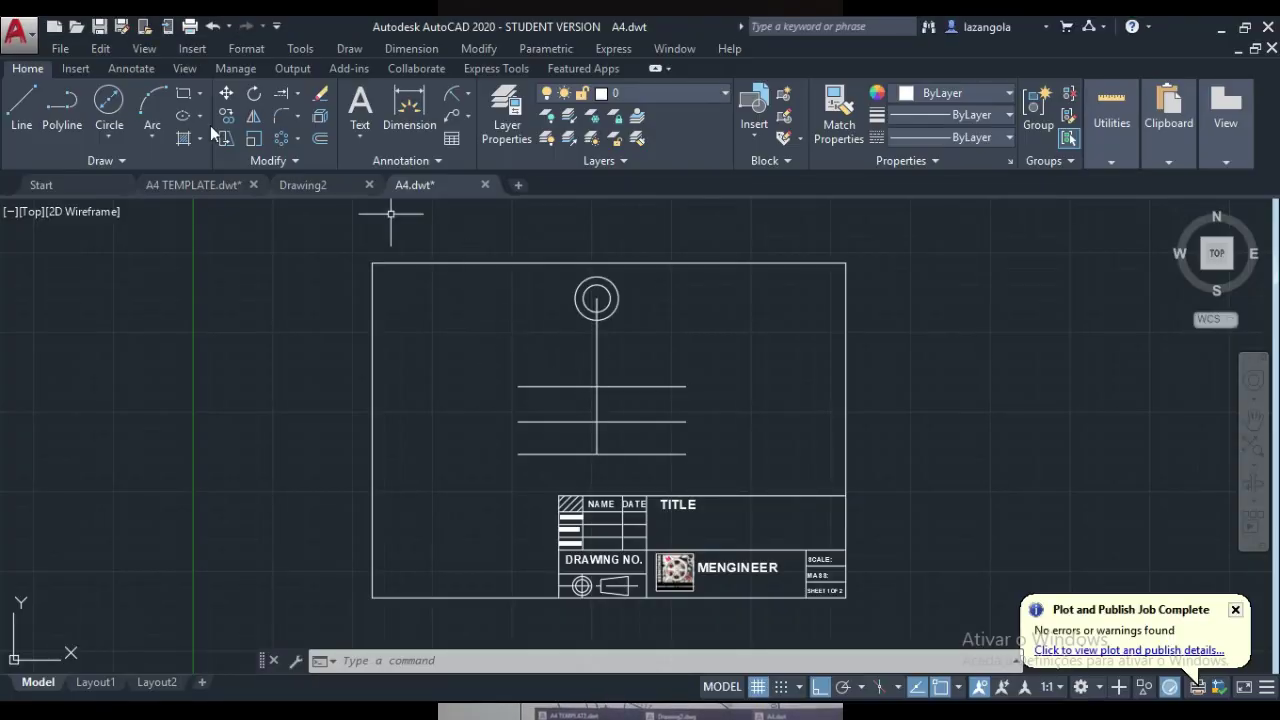
- Draw a 34-diameter circle centred where the stem crosses the top horizontal line
{"action": "left_click", "coordinate": [109, 102]}
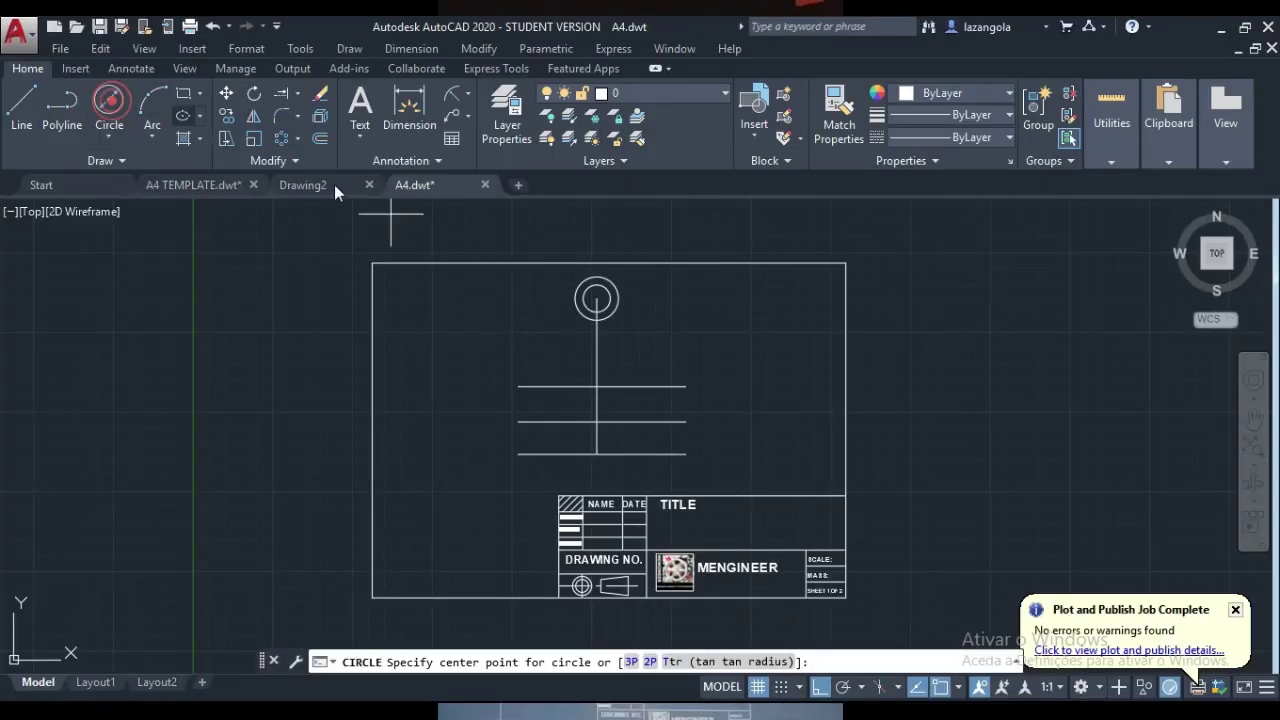
{"action": "left_click", "coordinate": [597, 387]}
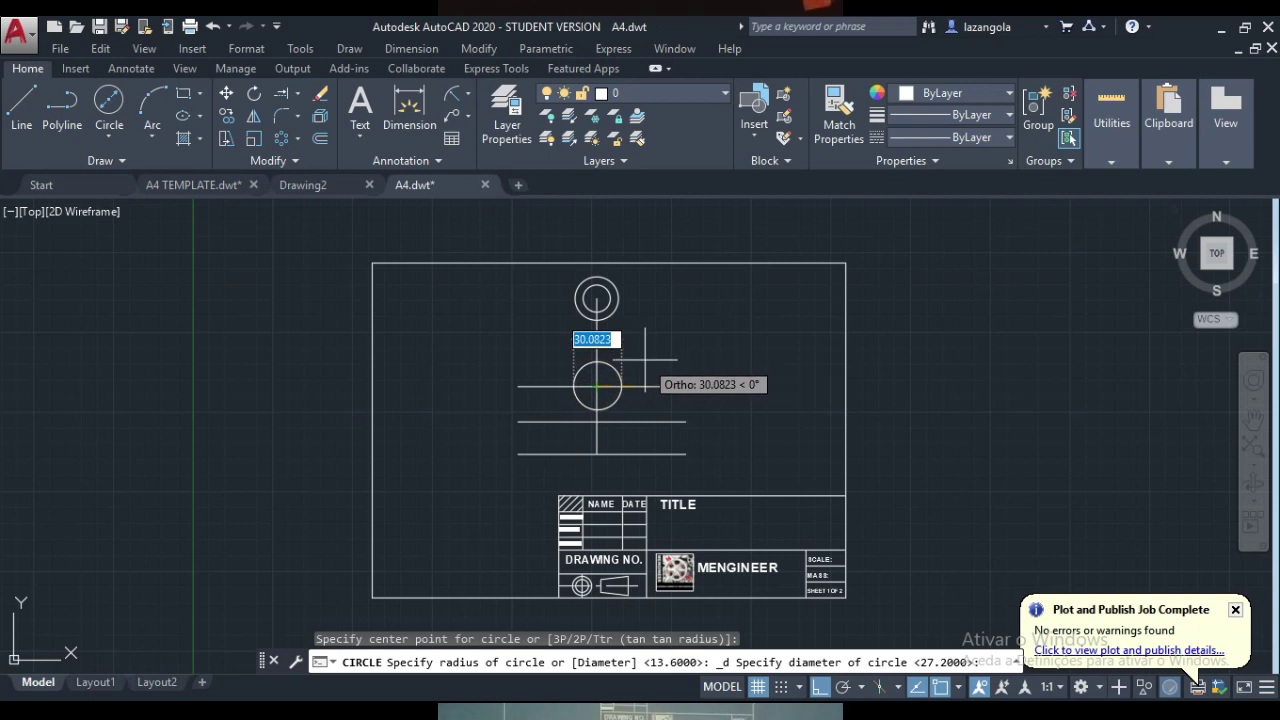
{"action": "type", "text": "34"}
{"action": "key", "text": "Return"}
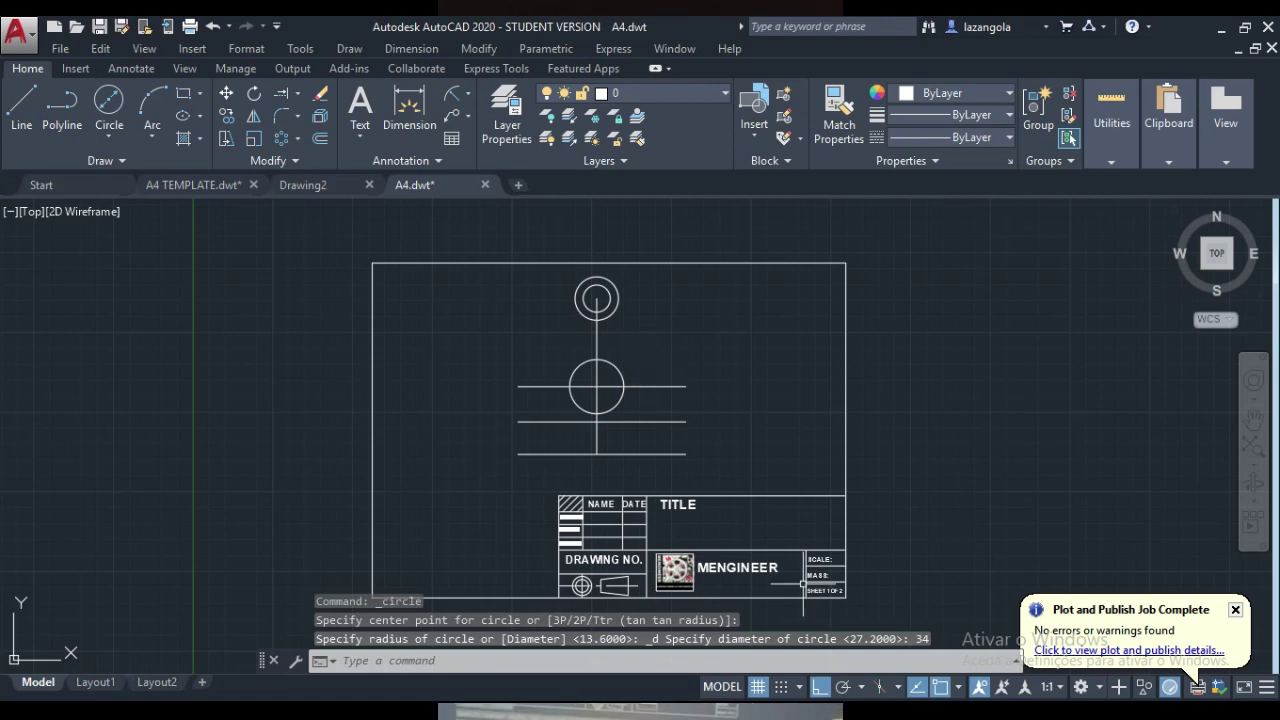
{"action": "mouse_move", "coordinate": [832, 712]}
{"action": "left_click", "coordinate": [962, 640]}
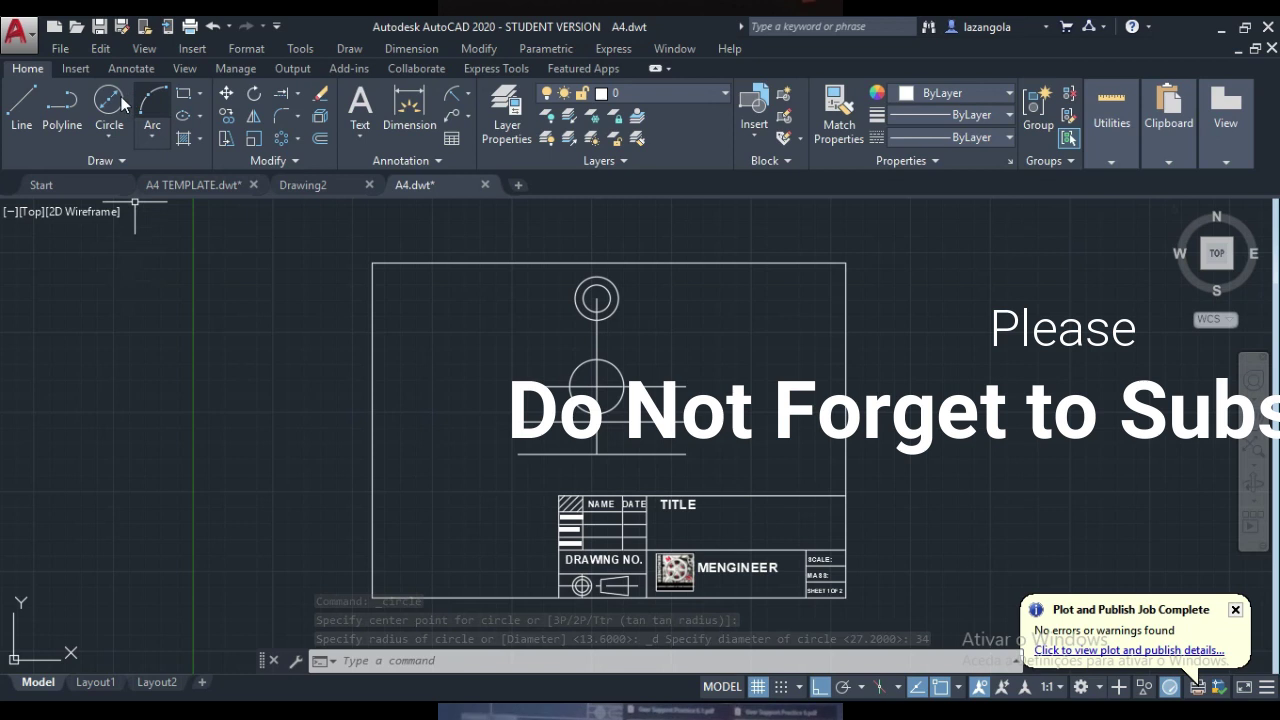
- Add a concentric 56.1-diameter circle at the same crossing
{"action": "left_click", "coordinate": [112, 102]}
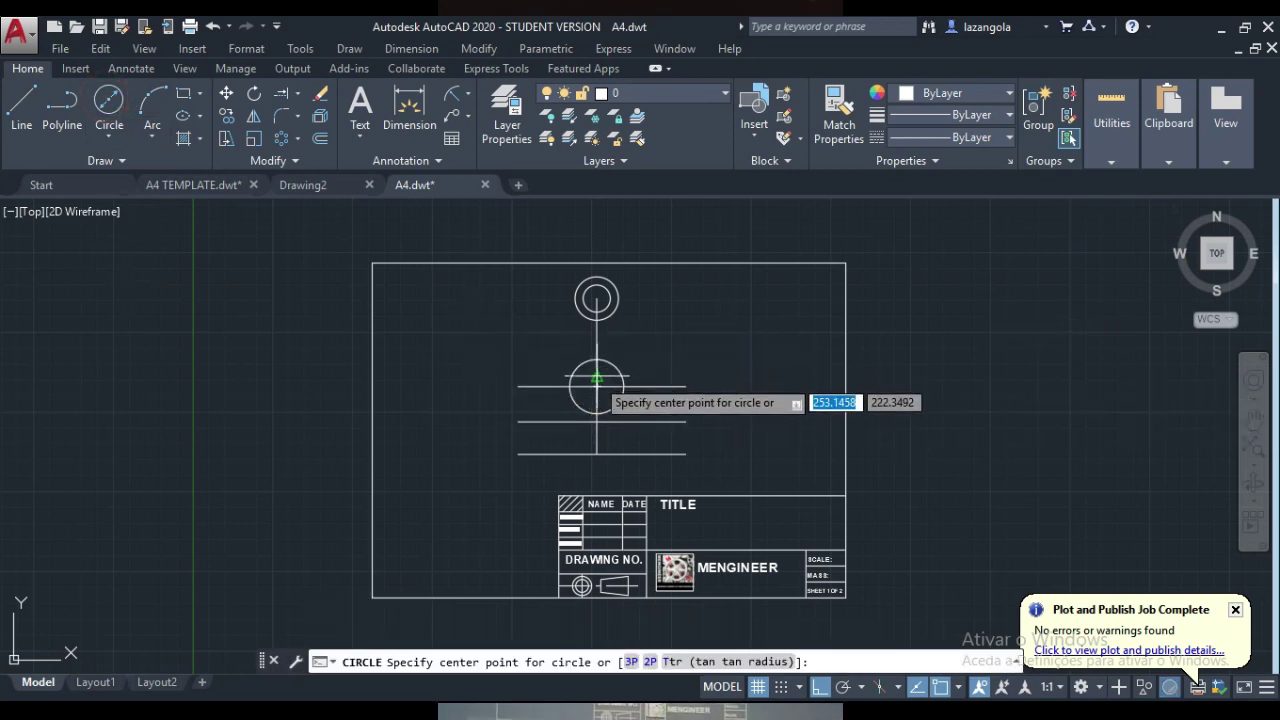
{"action": "left_click", "coordinate": [597, 386]}
{"action": "key", "text": "Down"}
{"action": "key", "text": "Return"}
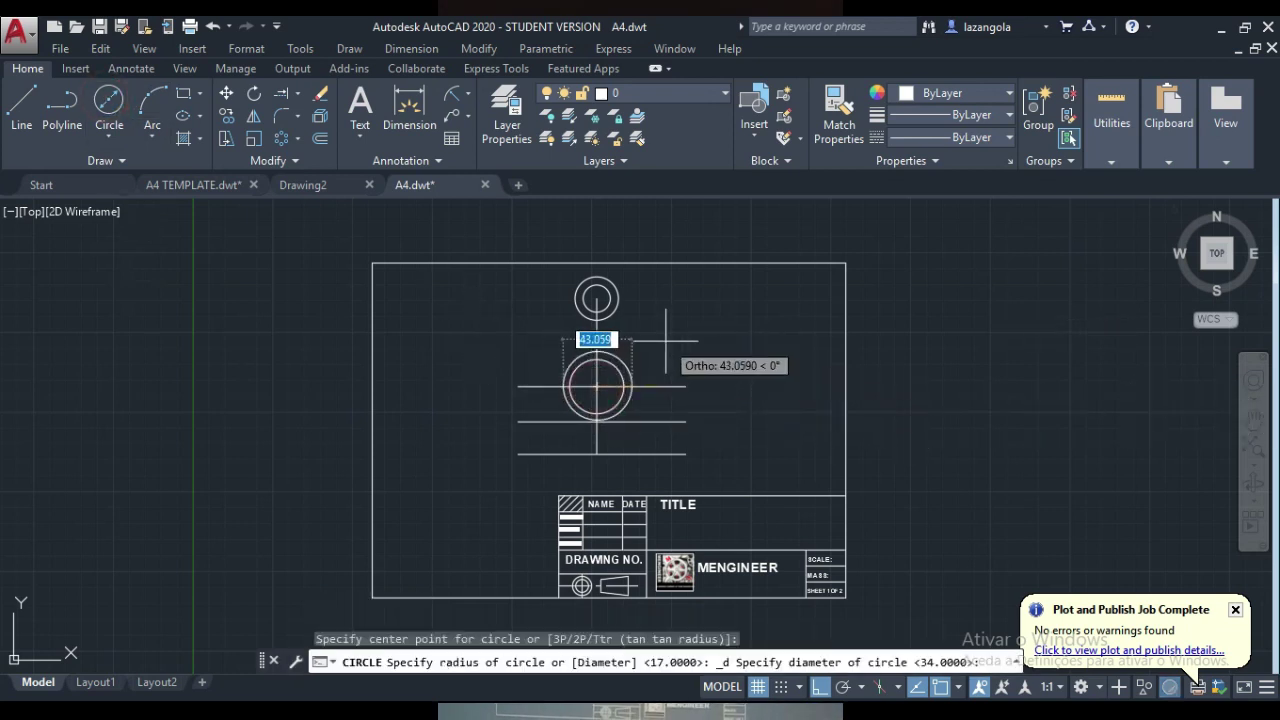
{"action": "key", "text": "BackSpace"}
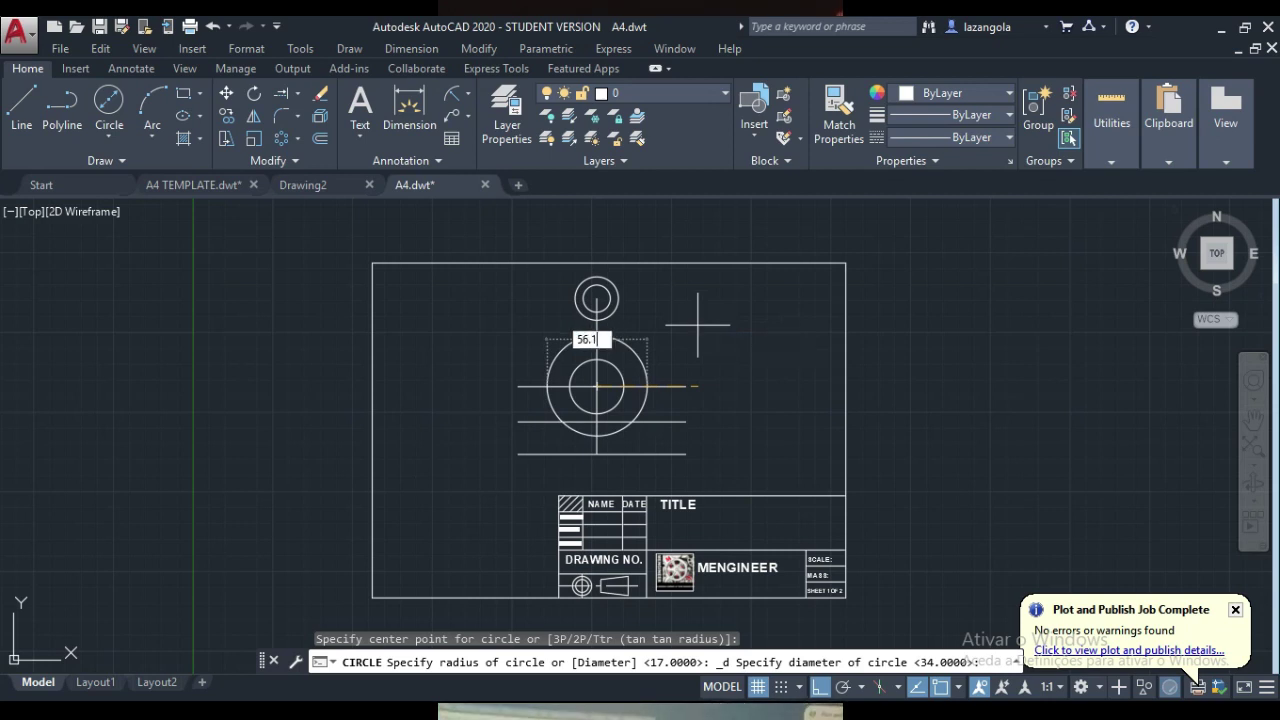
{"action": "type", "text": "56.1"}
{"action": "key", "text": "Return"}
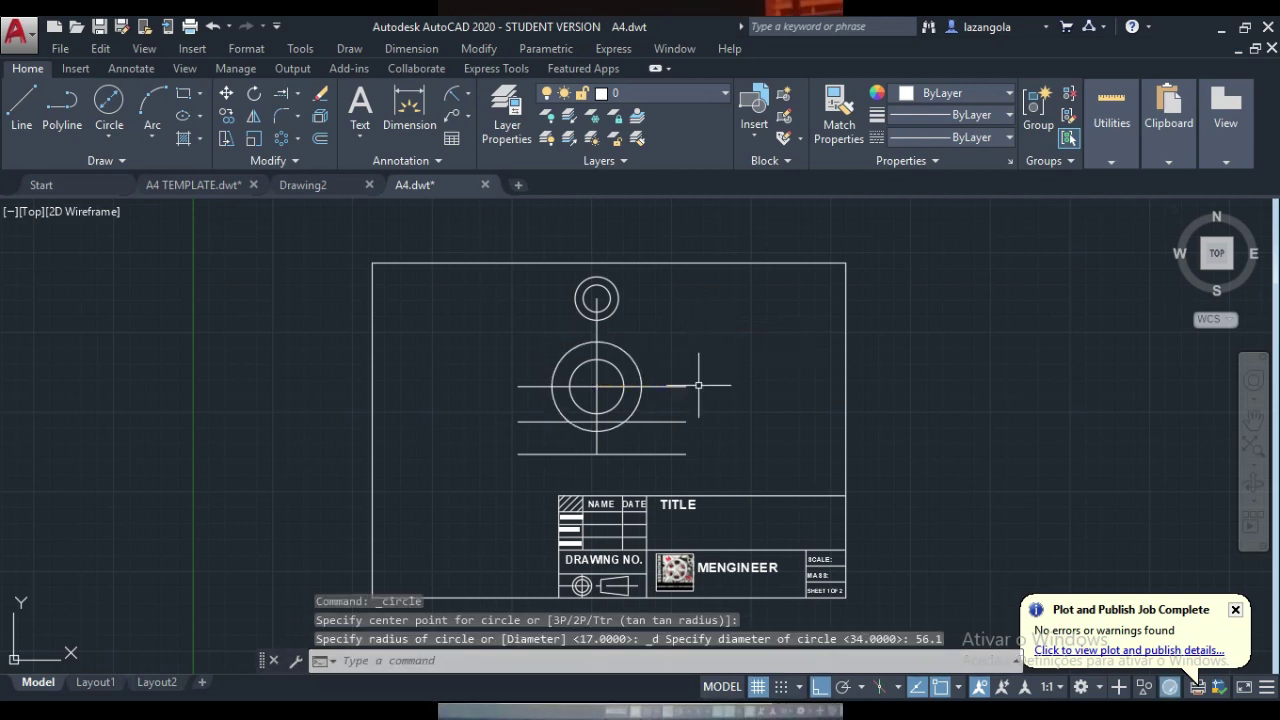
- Switch to Gear Support.Practice 6.pdf and scroll down to the bottom hole and title block
{"action": "mouse_move", "coordinate": [829, 712]}
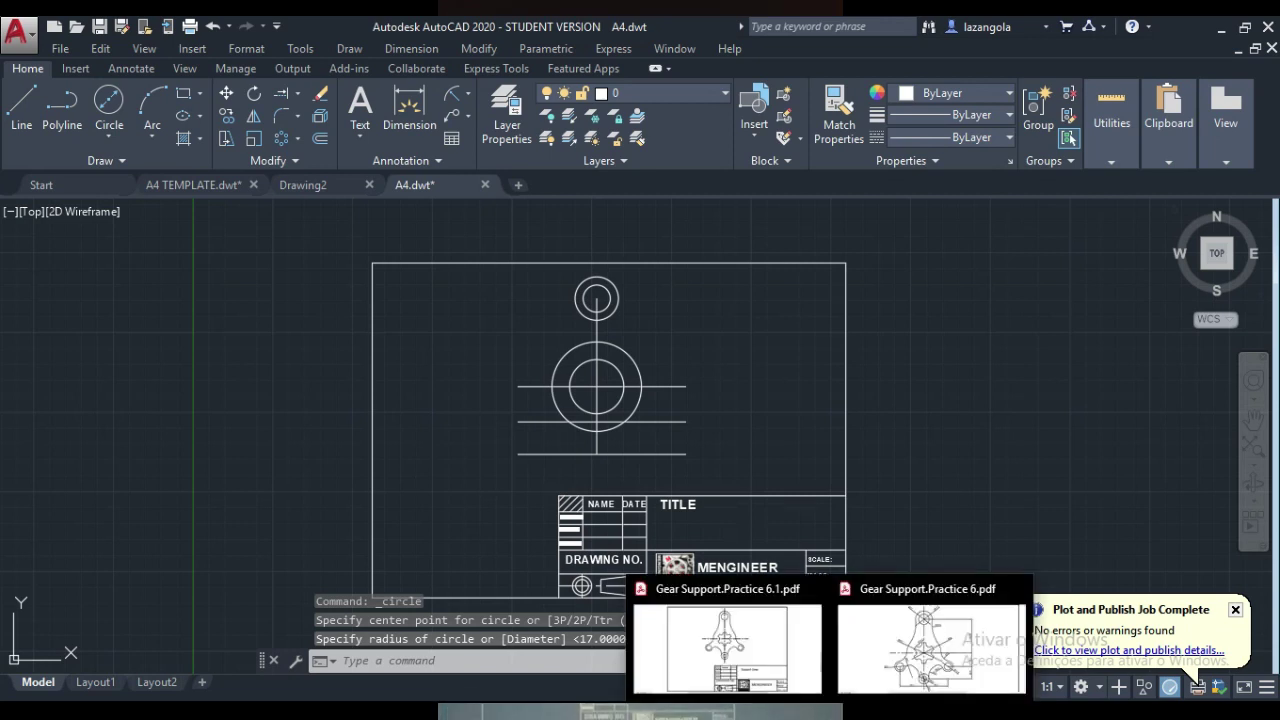
{"action": "mouse_move", "coordinate": [753, 712]}
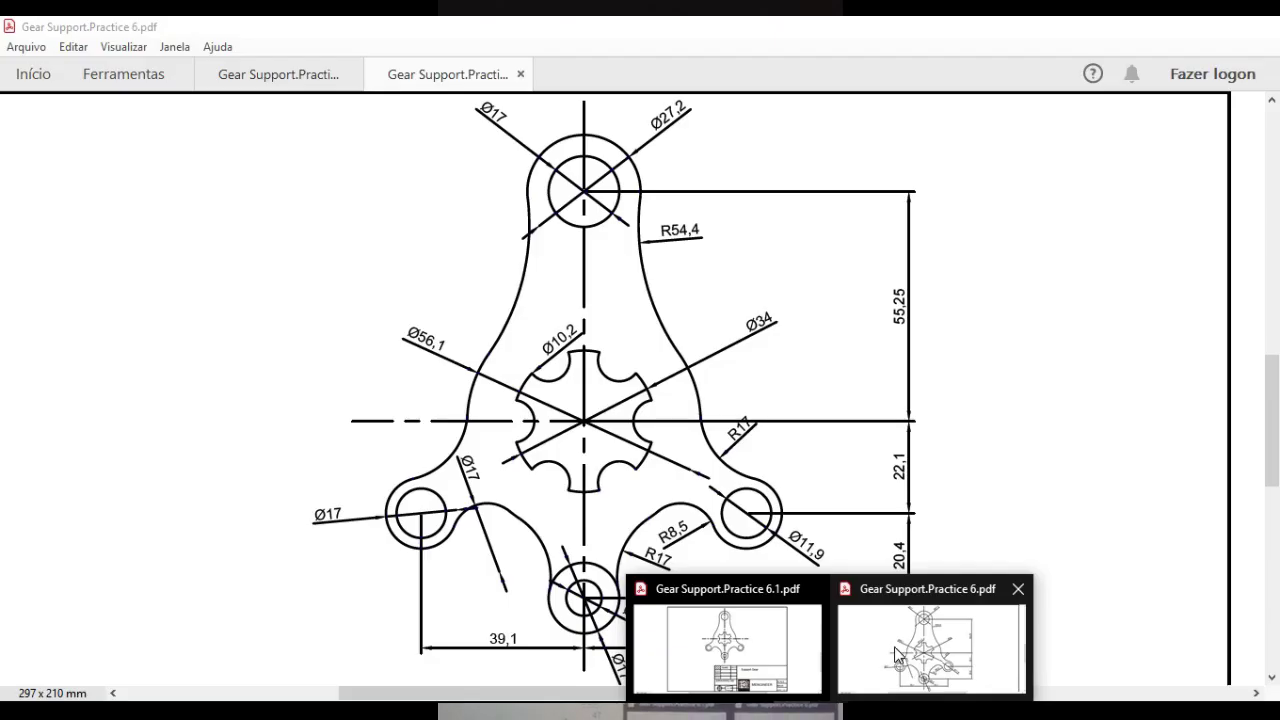
{"action": "left_click", "coordinate": [895, 650]}
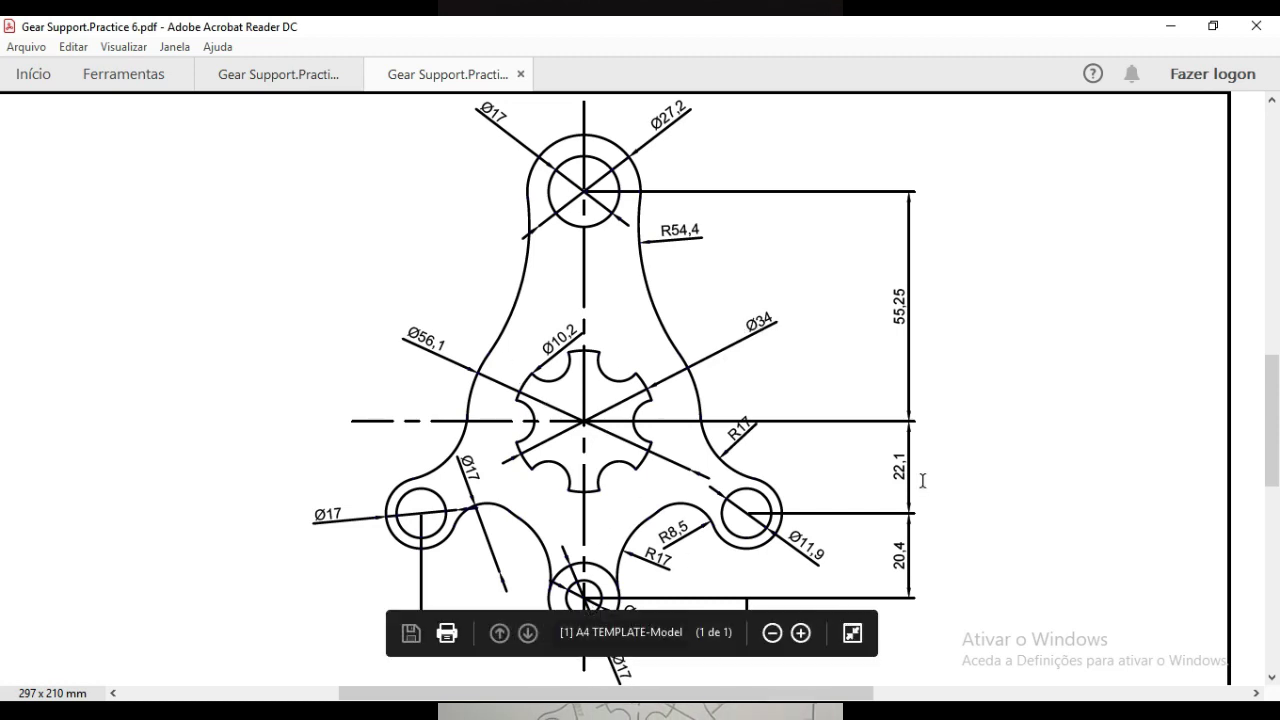
{"action": "scroll", "coordinate": [945, 460], "scroll_direction": "down", "scroll_amount": 2}
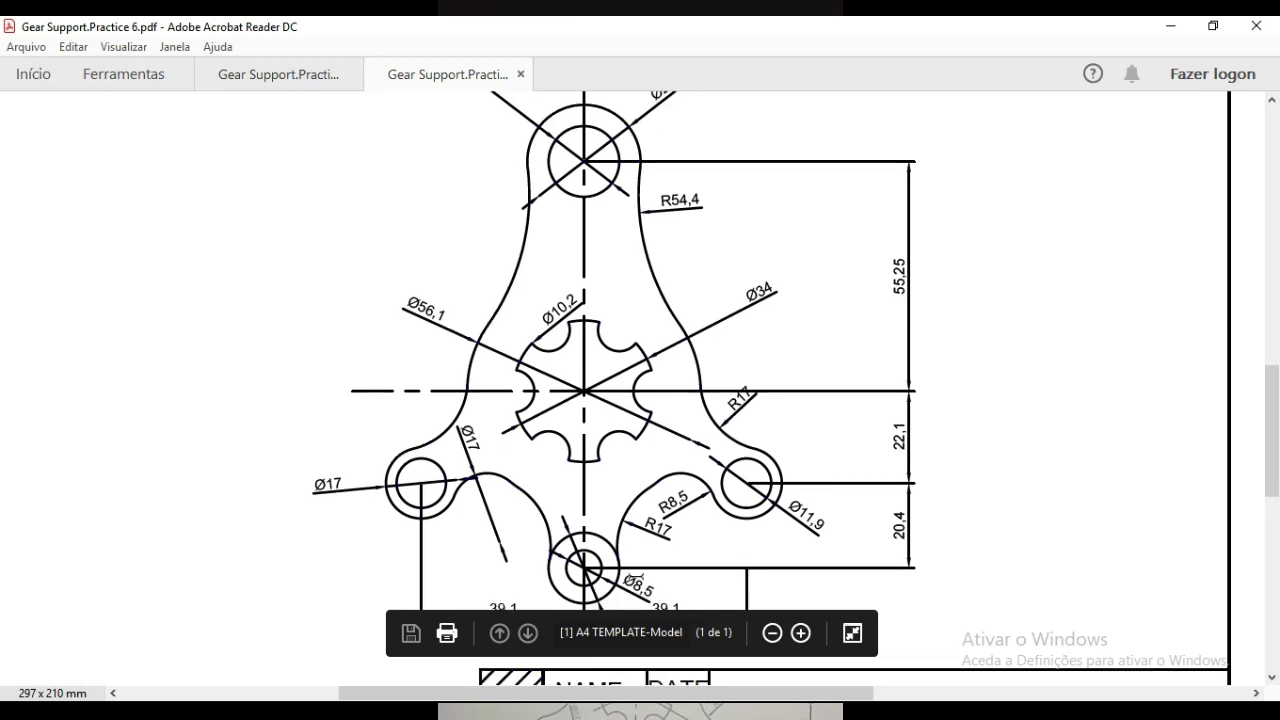
{"action": "scroll", "coordinate": [675, 572], "scroll_direction": "down", "scroll_amount": 2}
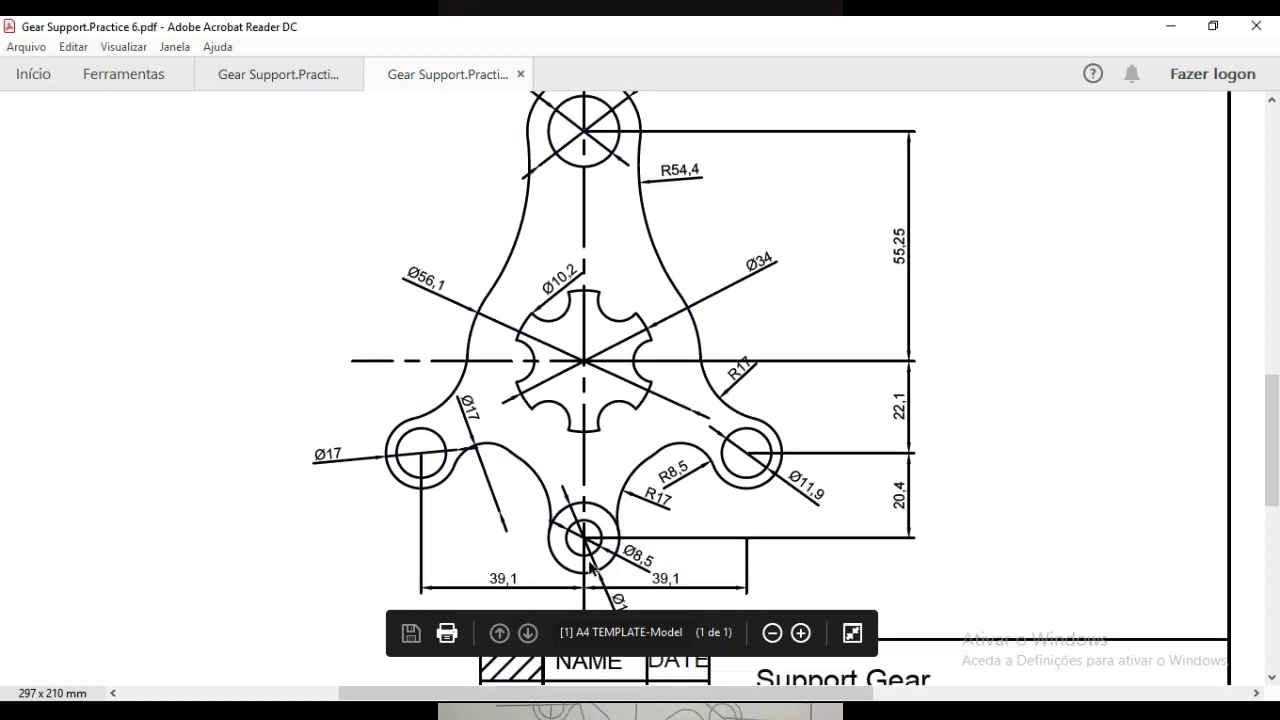
{"action": "scroll", "coordinate": [626, 583], "scroll_direction": "down", "scroll_amount": 2}
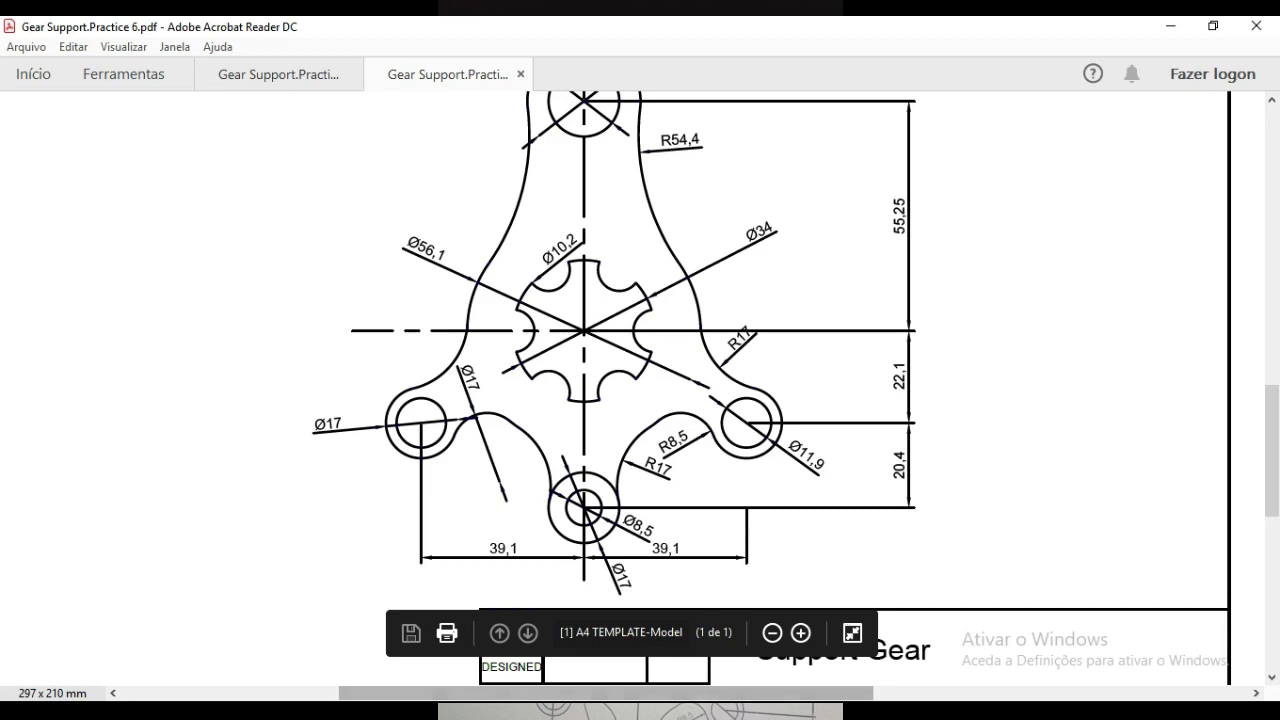
- Back in A4.dwt, draw concentric 8.5 and 17 diameter circles at the stem's bottom intersection
{"action": "mouse_move", "coordinate": [760, 712]}
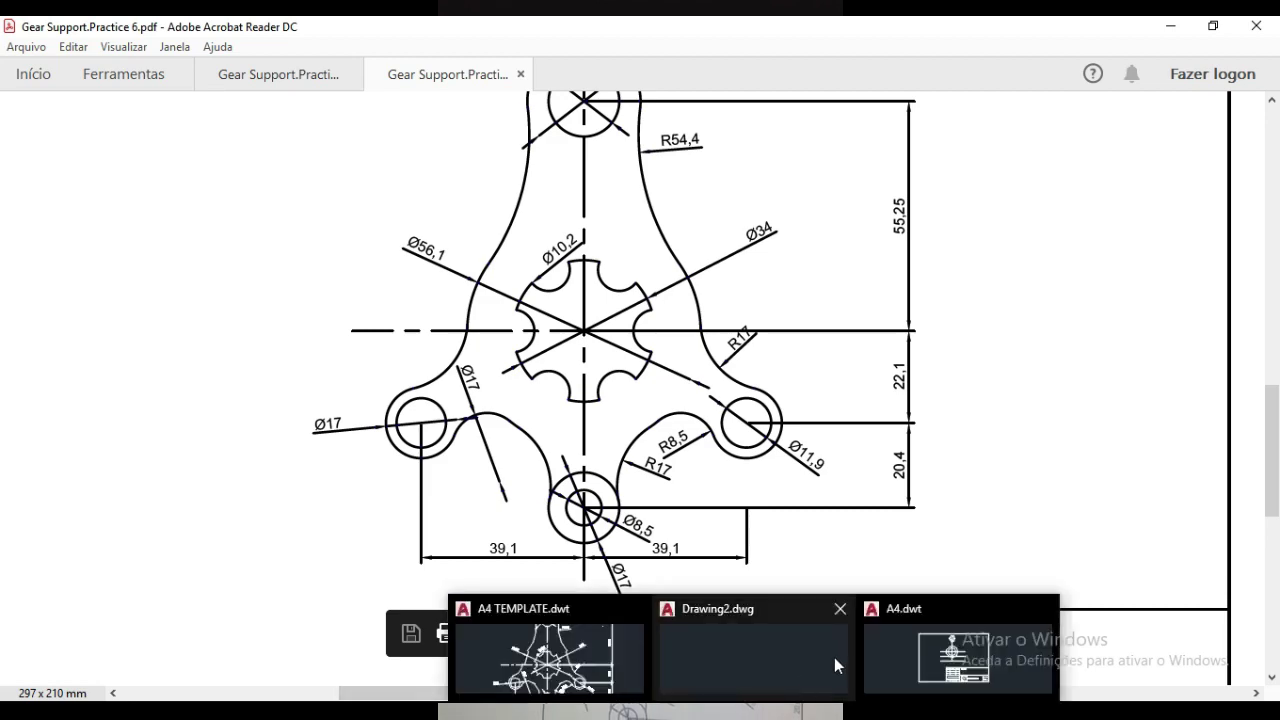
{"action": "left_click", "coordinate": [912, 657]}
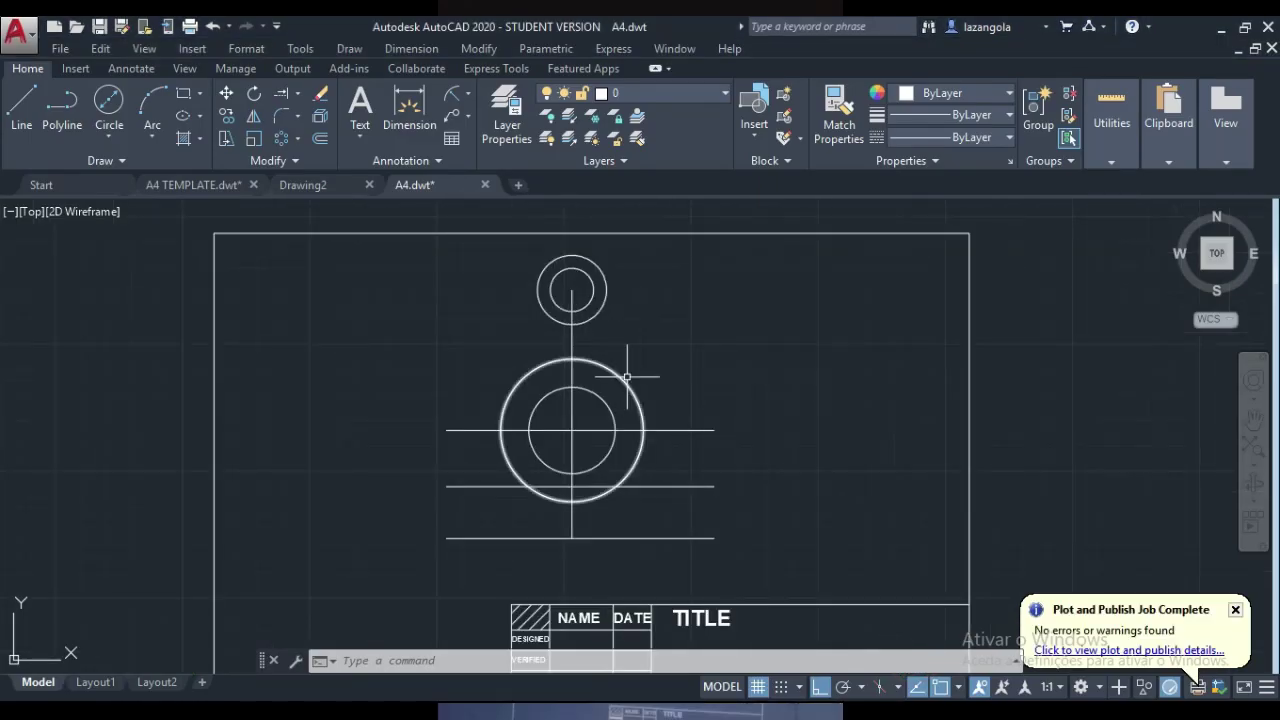
{"action": "scroll", "coordinate": [583, 523], "scroll_direction": "up", "scroll_amount": 2}
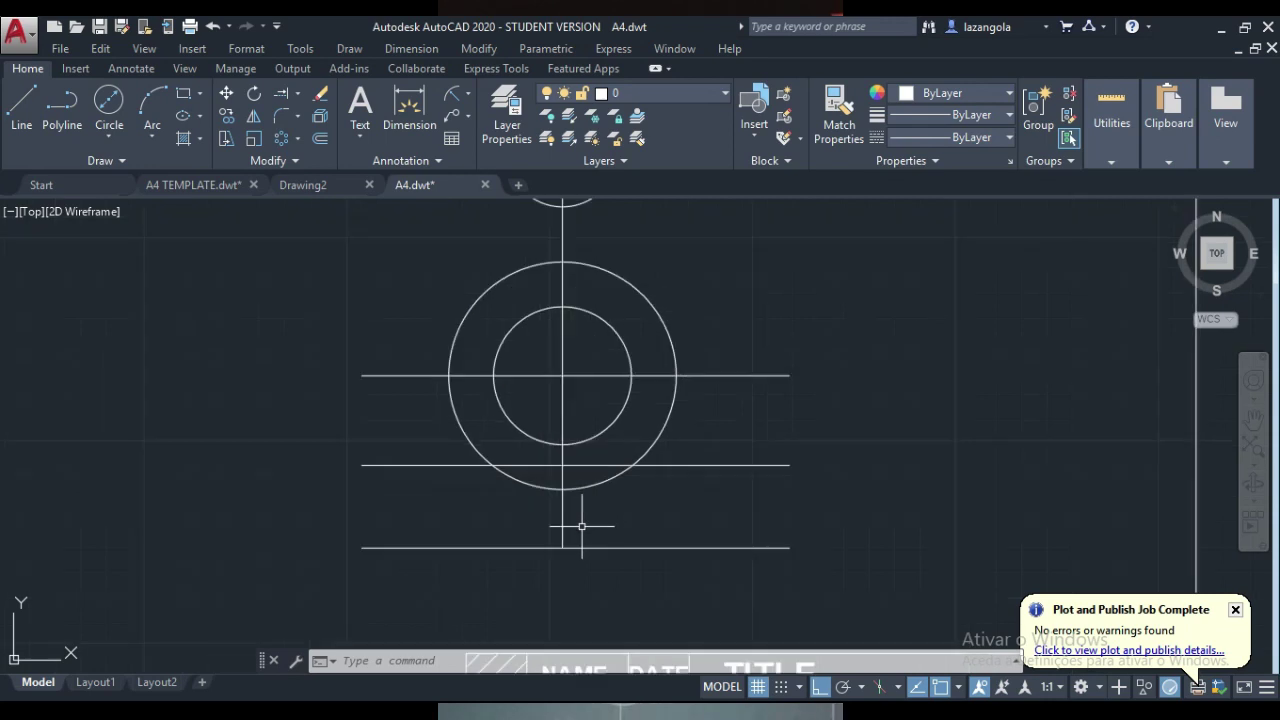
{"action": "left_click", "coordinate": [108, 100]}
{"action": "left_click", "coordinate": [562, 547]}
{"action": "type", "text": "8.5"}
{"action": "key", "text": "Return"}
{"action": "key", "text": "Return"}
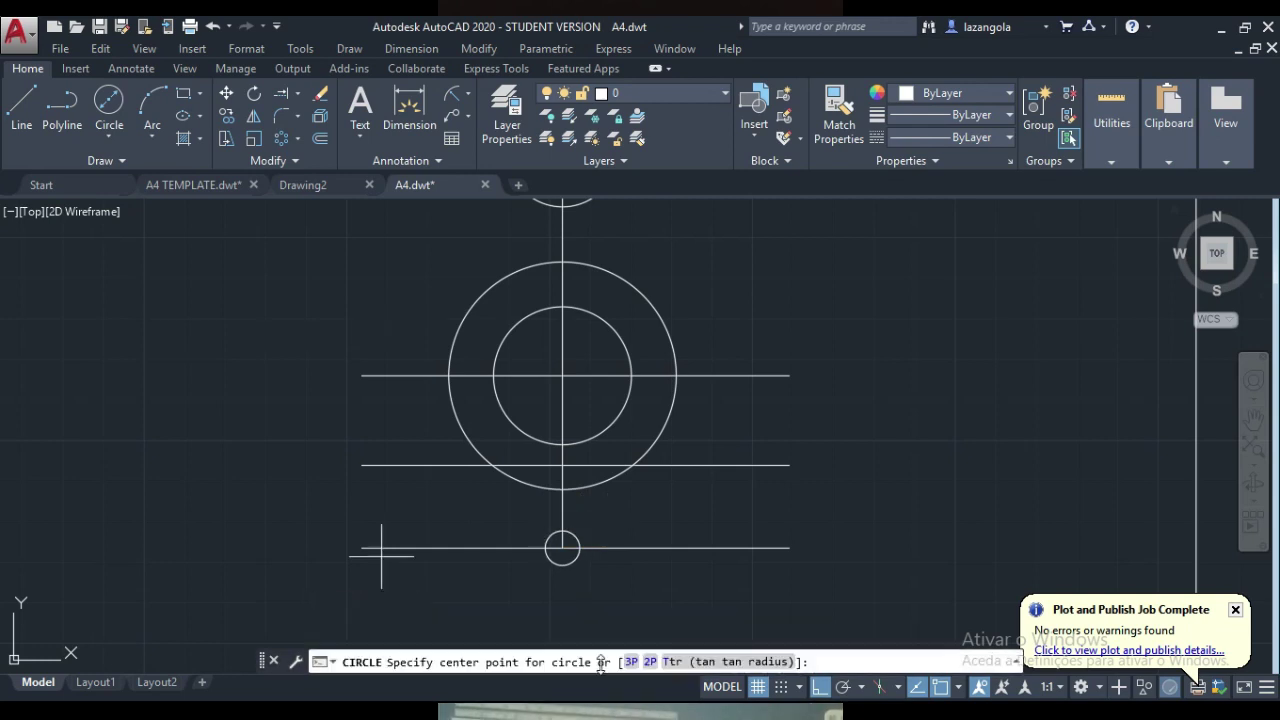
{"action": "left_click", "coordinate": [562, 547]}
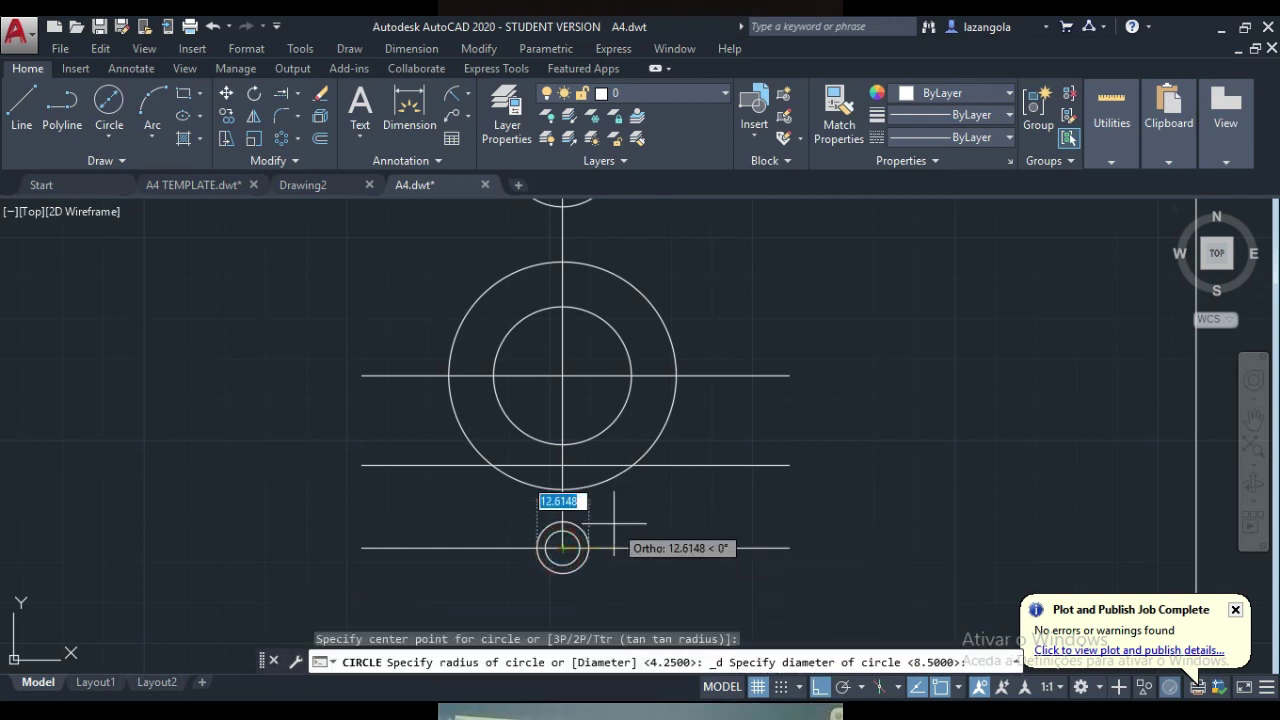
{"action": "type", "text": "17"}
{"action": "key", "text": "Return"}
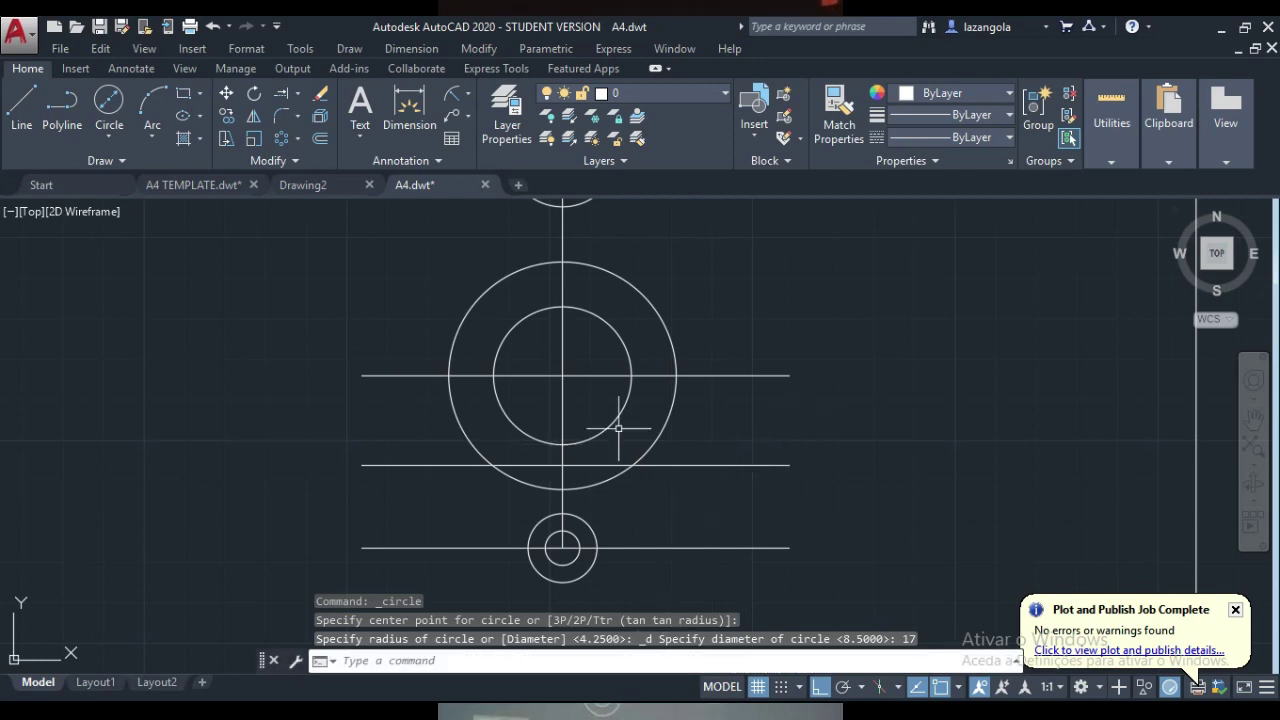
- Recheck the Gear Support.Practice 6.pdf dimensions, then bring A4.dwt back to the front
{"action": "mouse_move", "coordinate": [831, 712]}
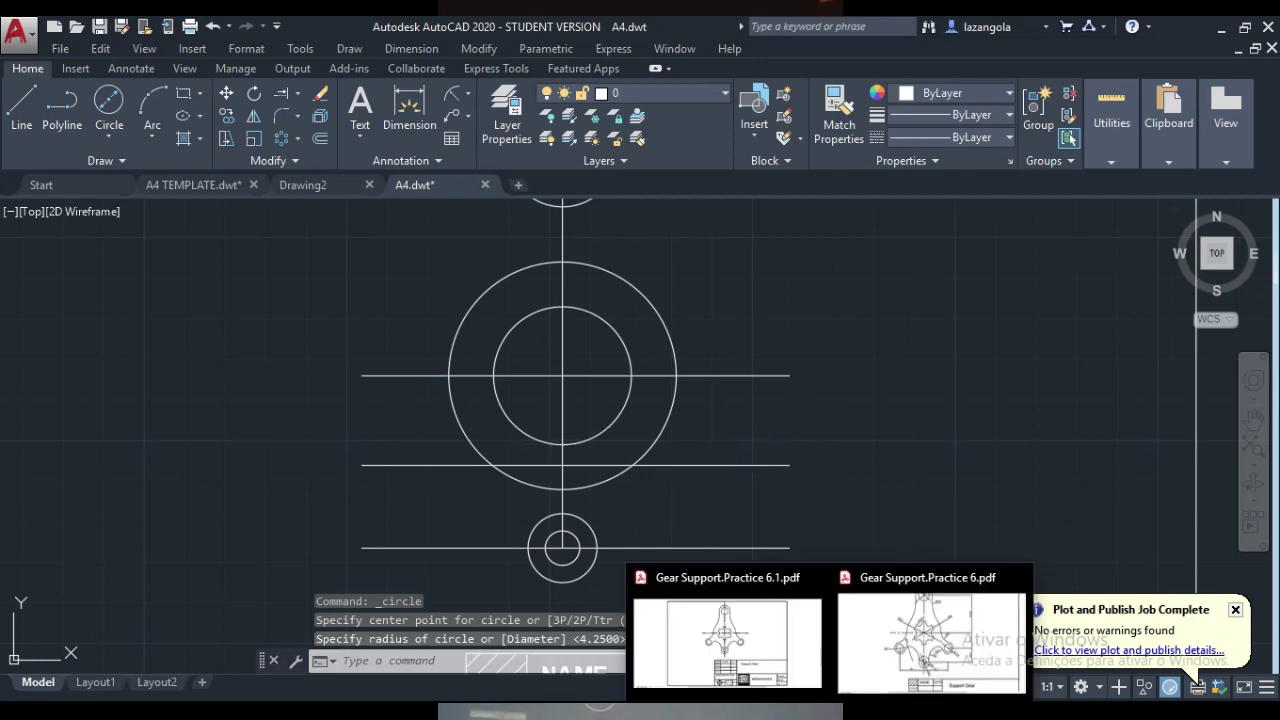
{"action": "left_click", "coordinate": [920, 658]}
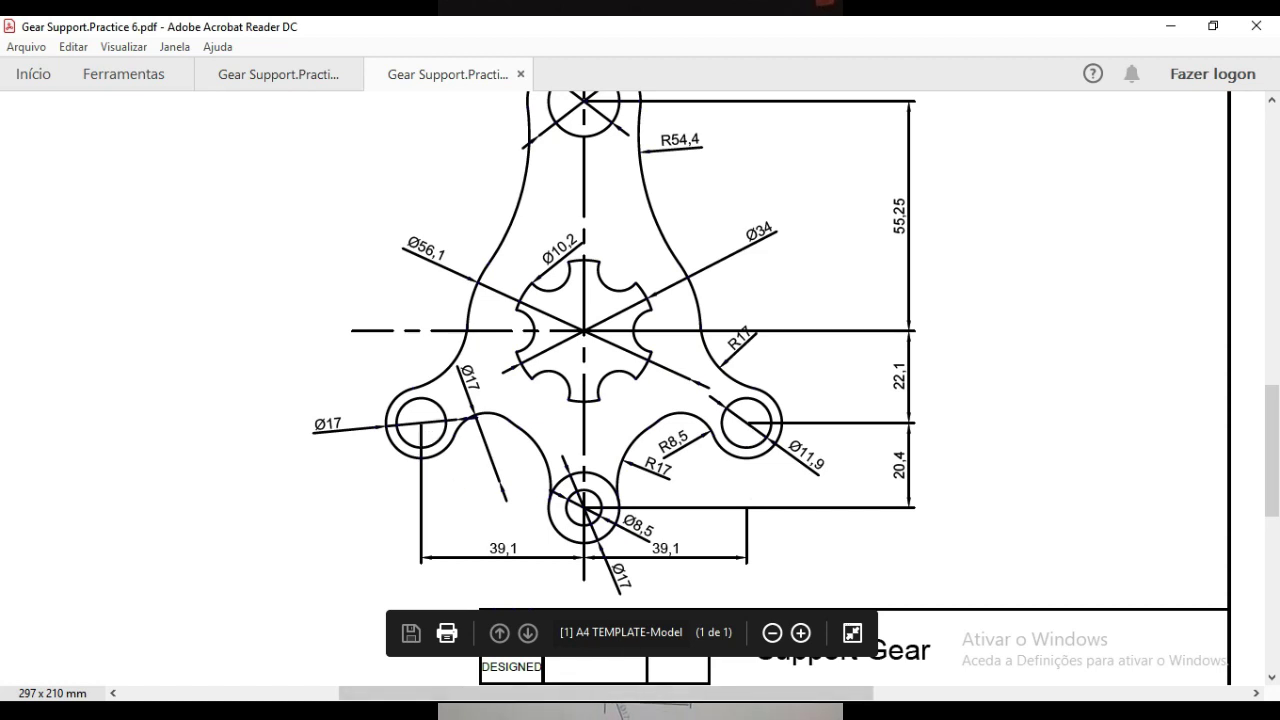
{"action": "mouse_move", "coordinate": [754, 712]}
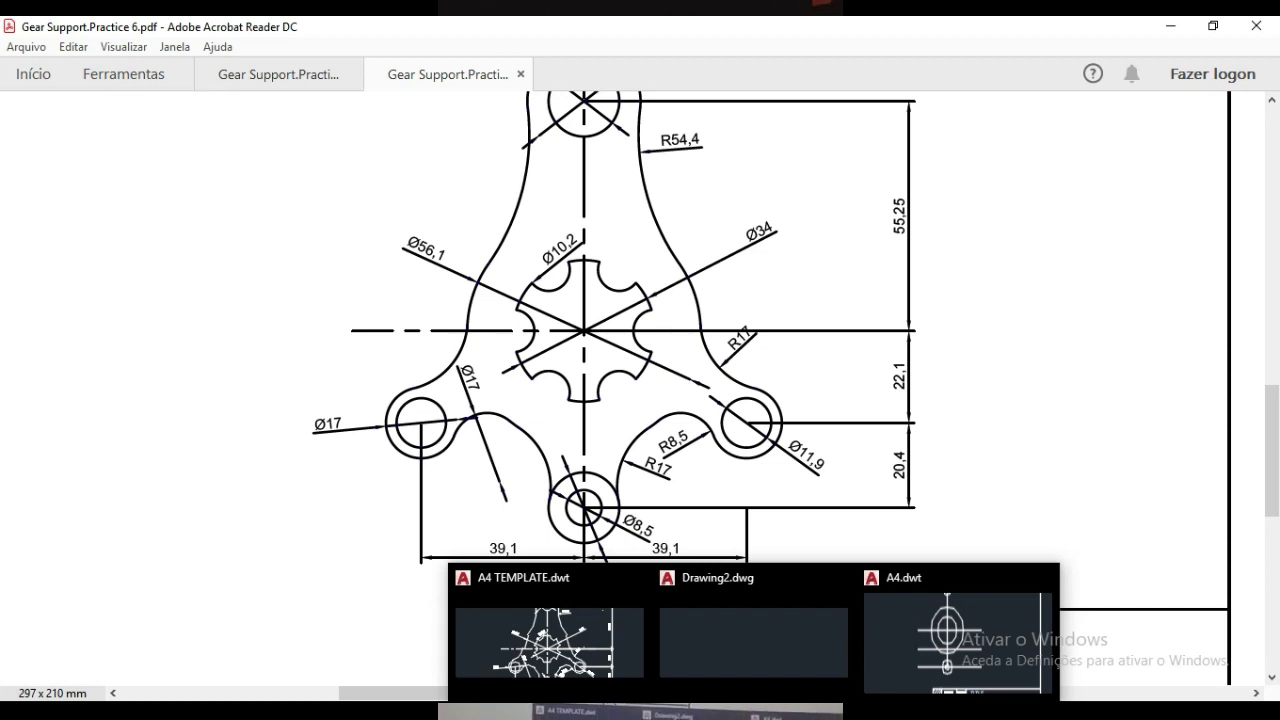
{"action": "left_click", "coordinate": [960, 651]}
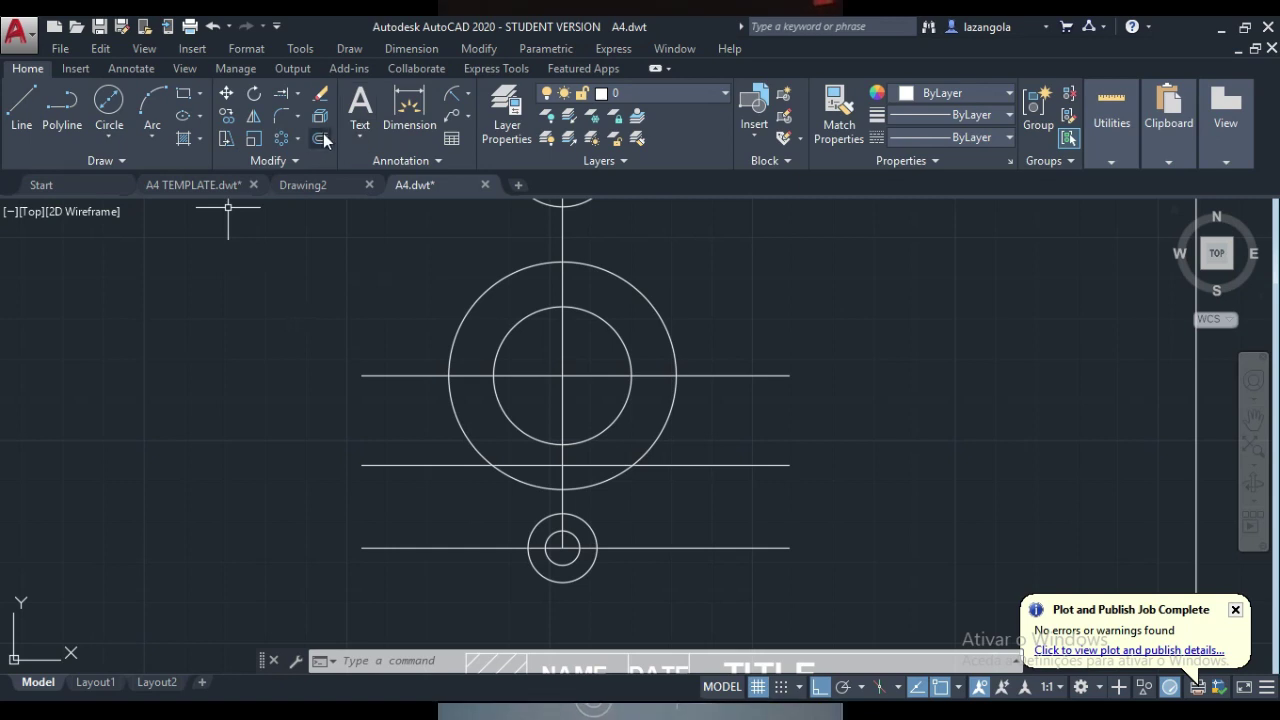
- Offset the vertical centerline 39.1 to both the right and the left
{"action": "left_click", "coordinate": [320, 139]}
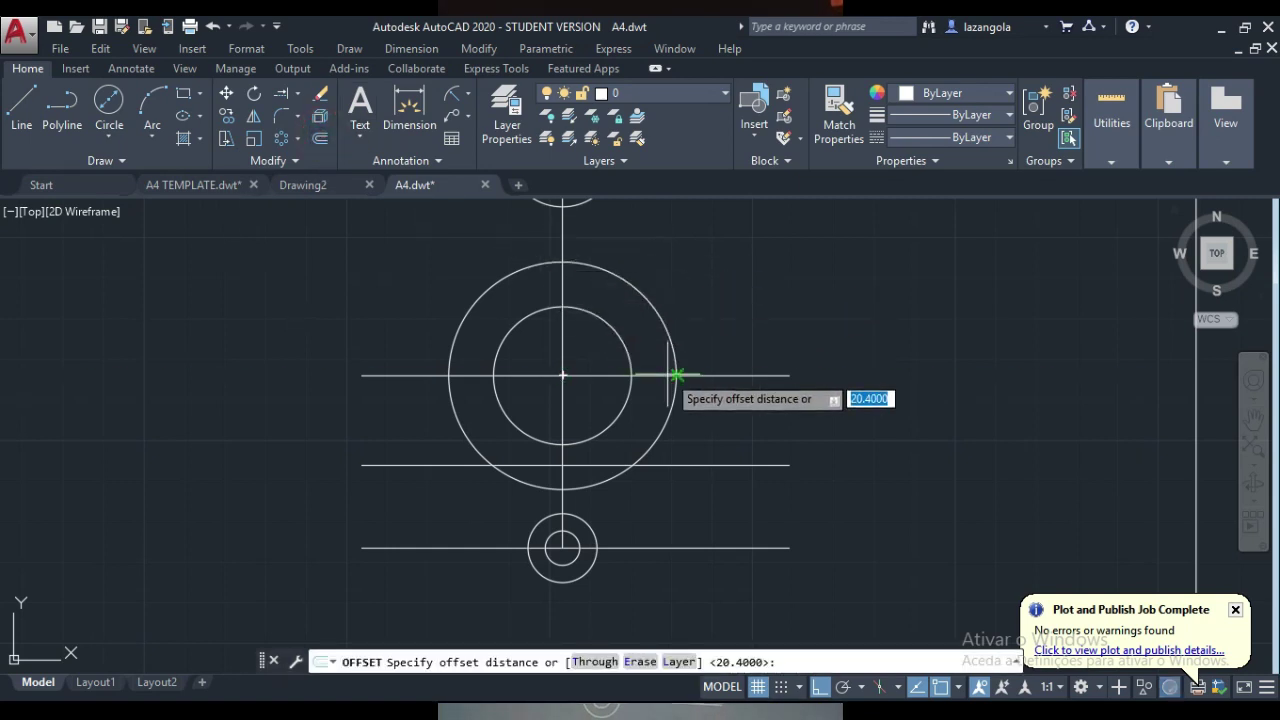
{"action": "type", "text": "39.1"}
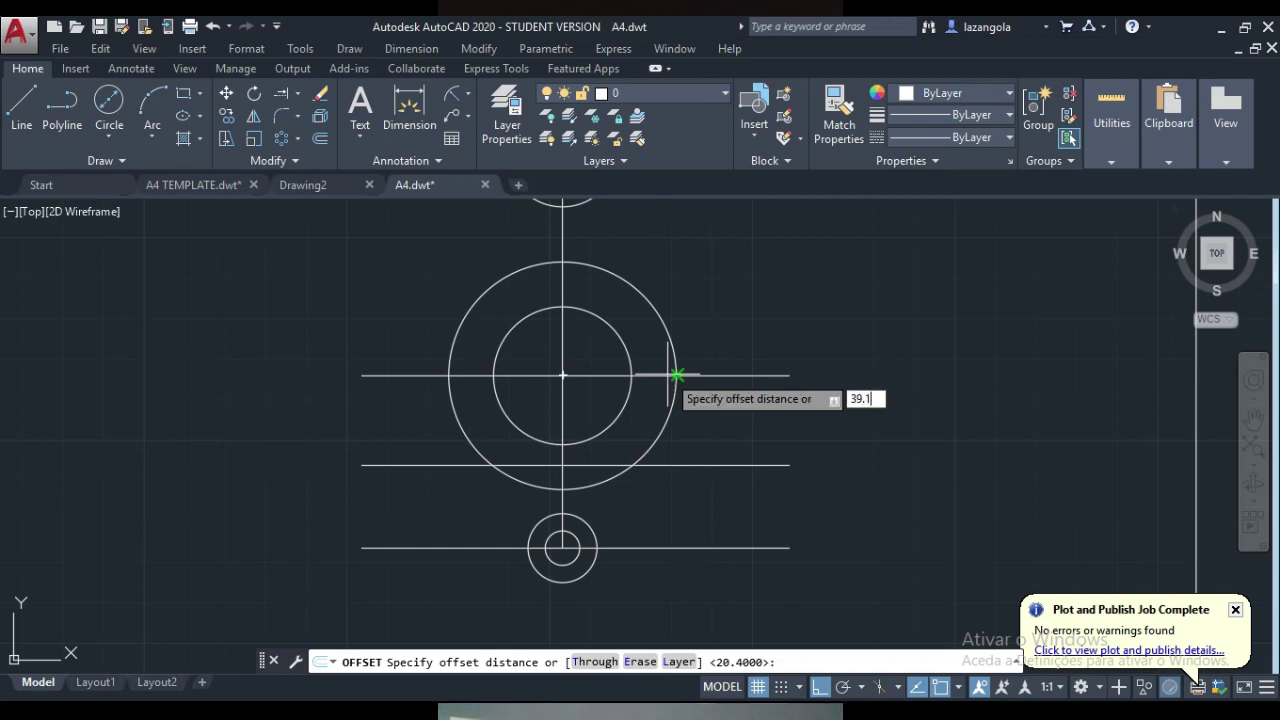
{"action": "key", "text": "Return"}
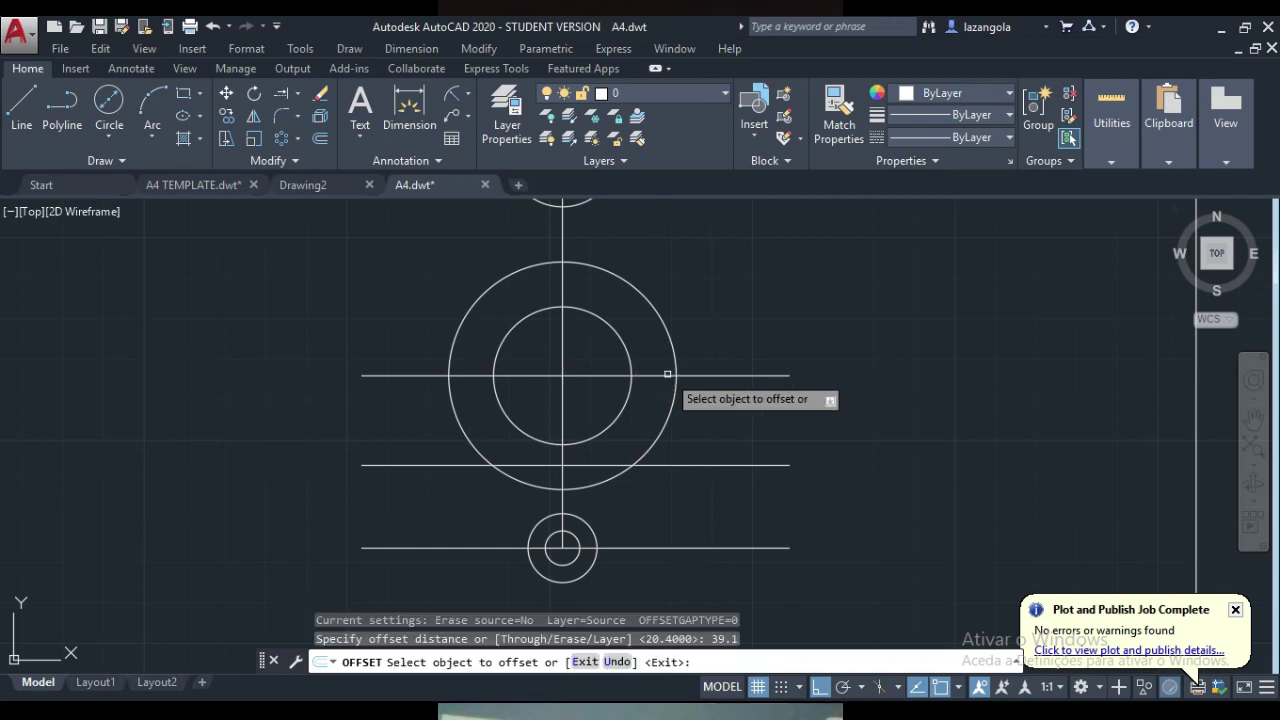
{"action": "left_click", "coordinate": [562, 482]}
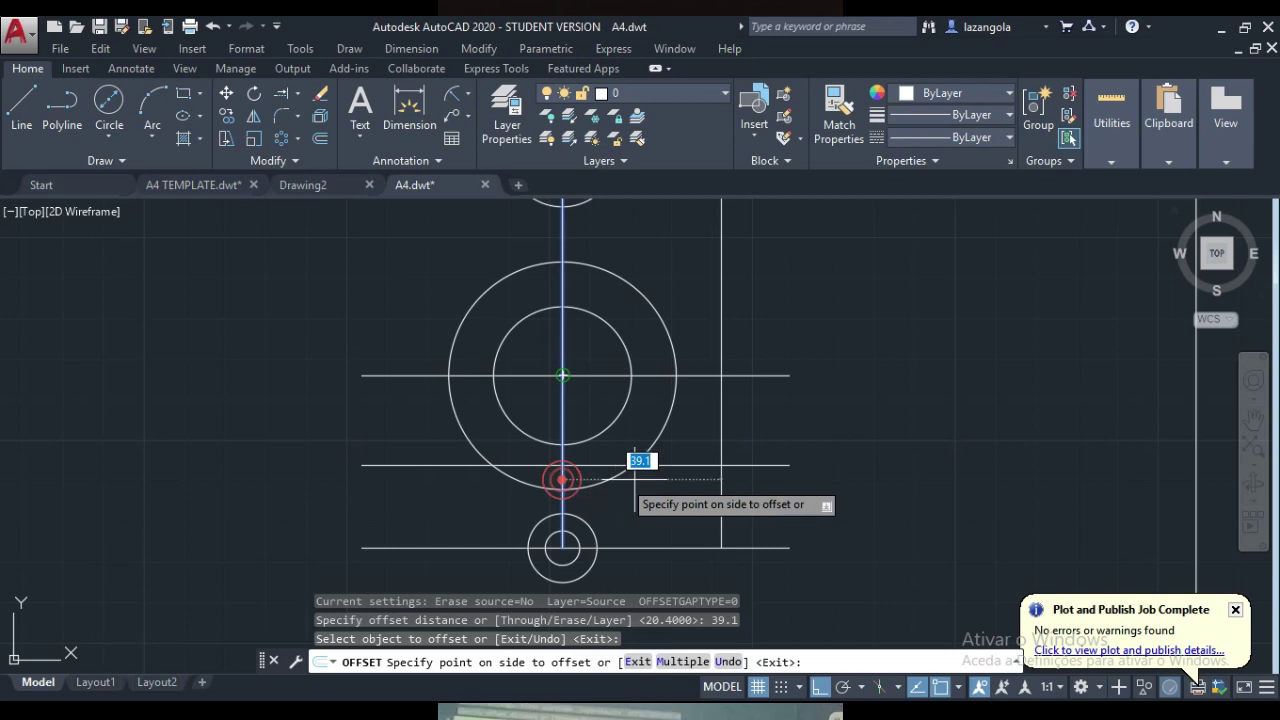
{"action": "left_click", "coordinate": [705, 479]}
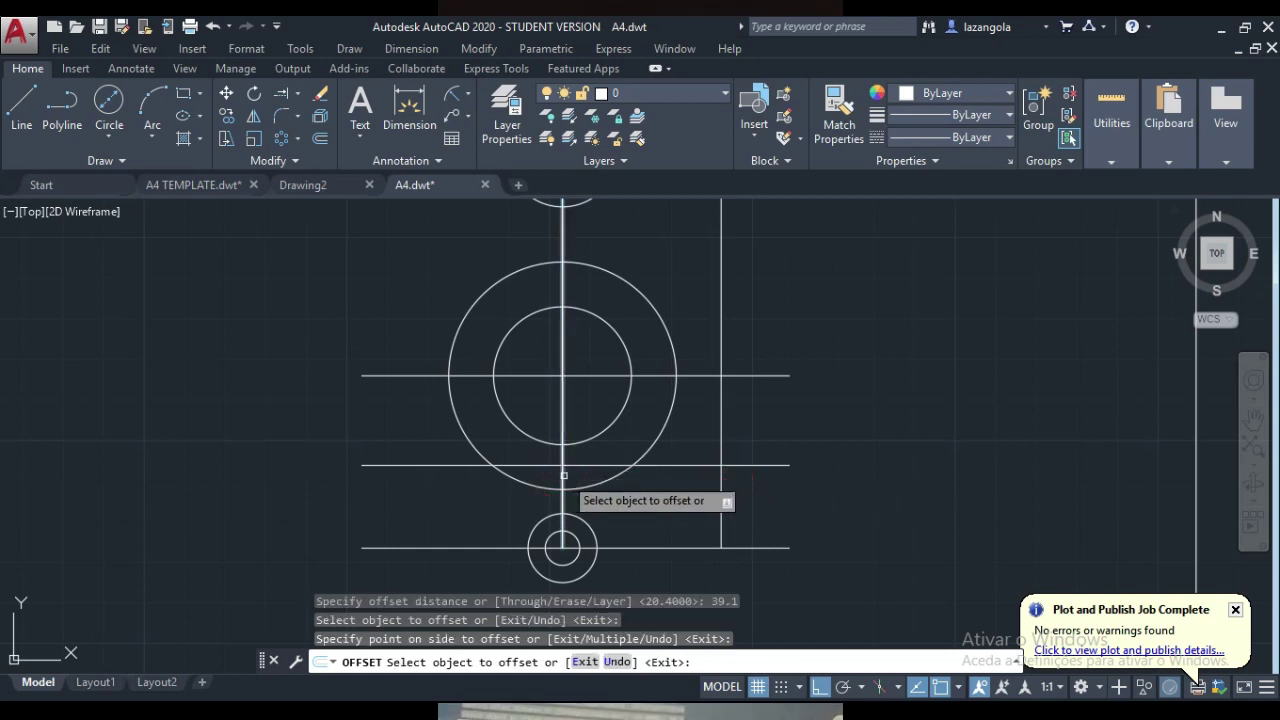
{"action": "left_click", "coordinate": [561, 540]}
{"action": "left_click", "coordinate": [394, 470]}
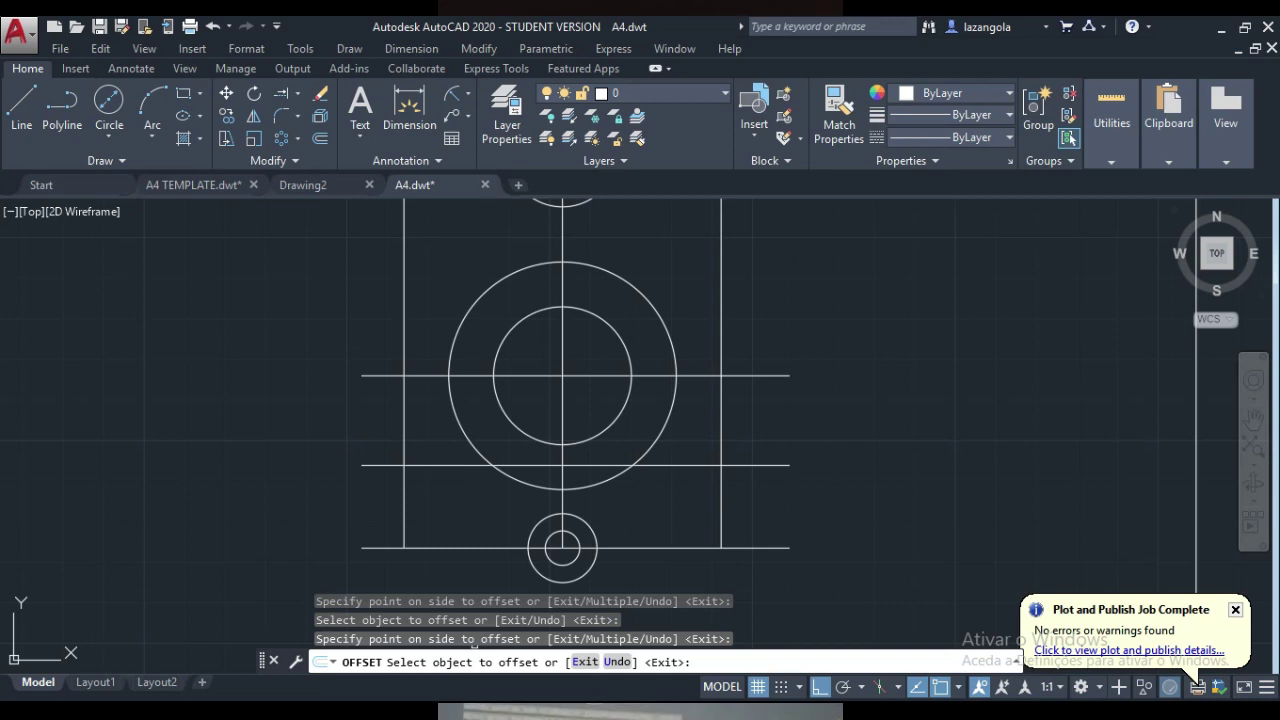
{"action": "key", "text": "Escape"}
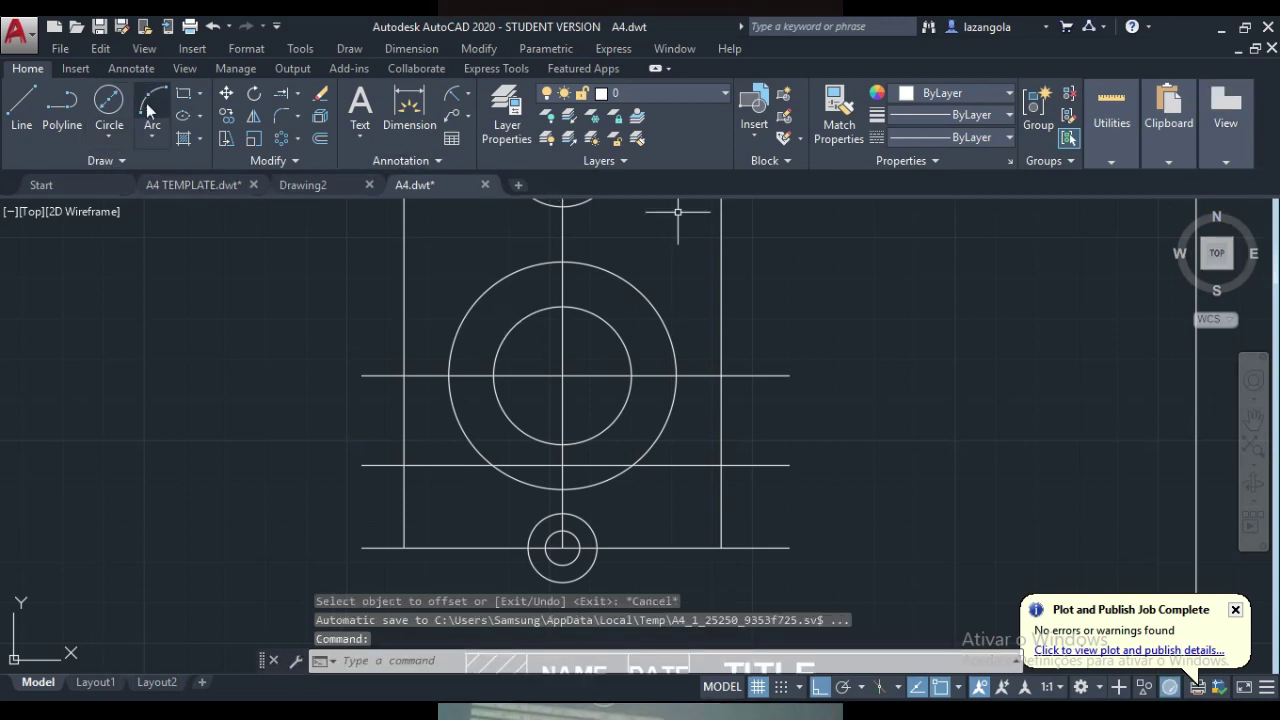
- Draw Ø11.9 circles centred on the right and left outer line intersections
{"action": "left_click", "coordinate": [108, 128]}
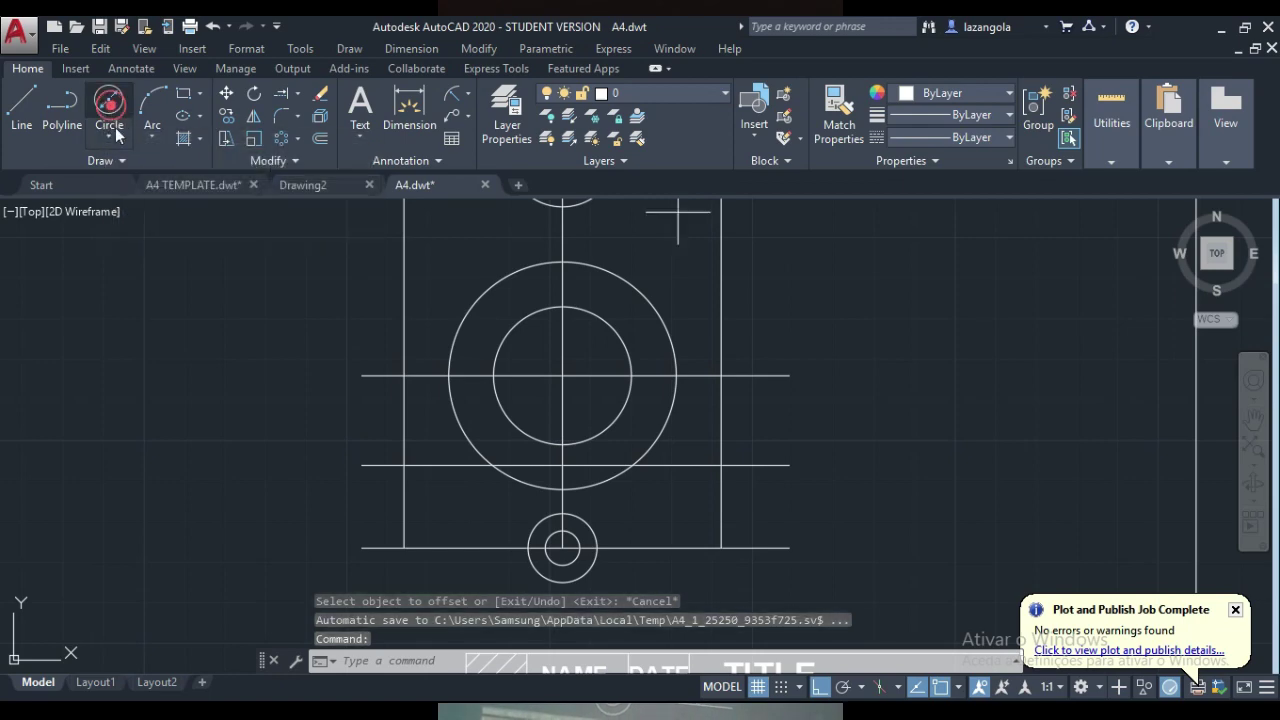
{"action": "mouse_move", "coordinate": [830, 712]}
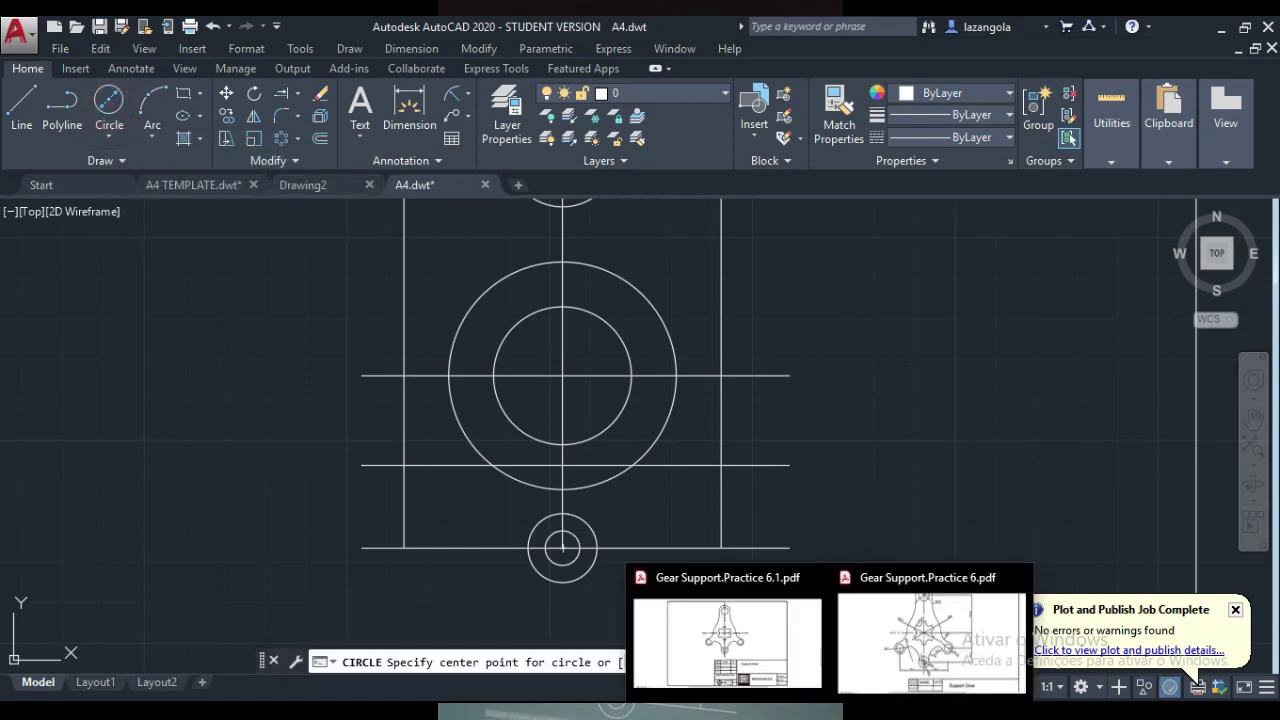
{"action": "left_click", "coordinate": [928, 652]}
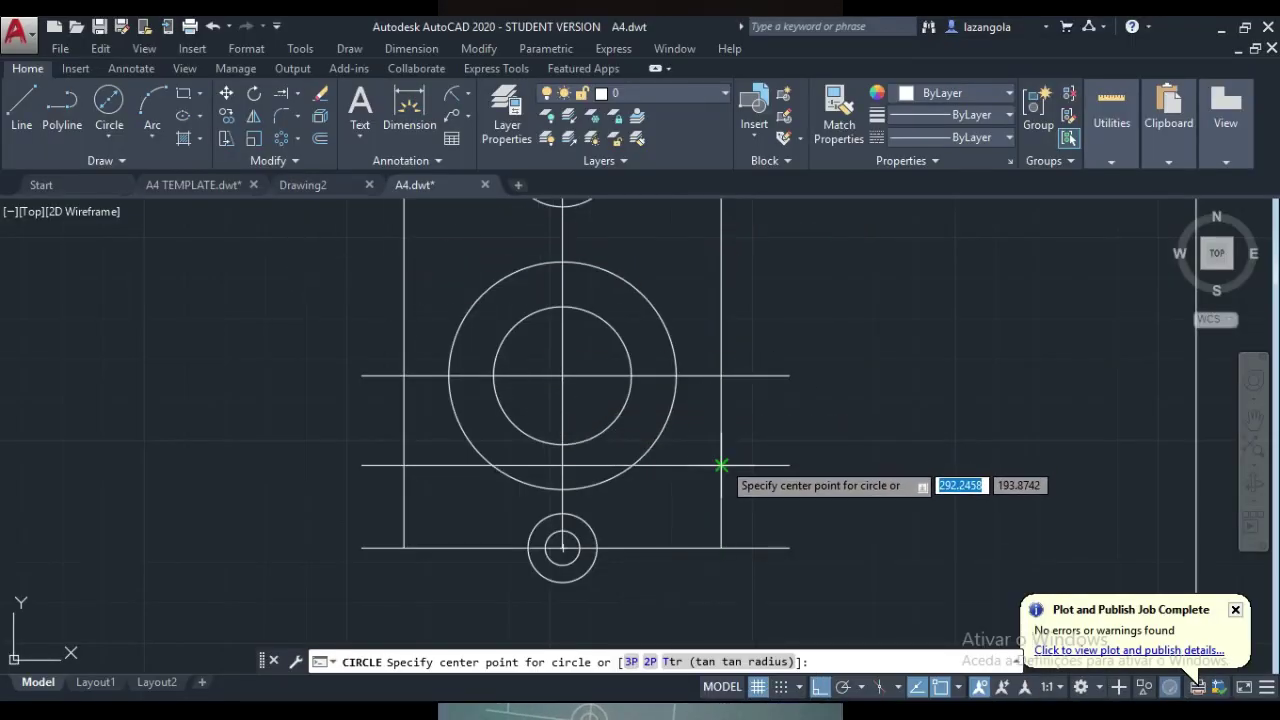
{"action": "left_click", "coordinate": [721, 465]}
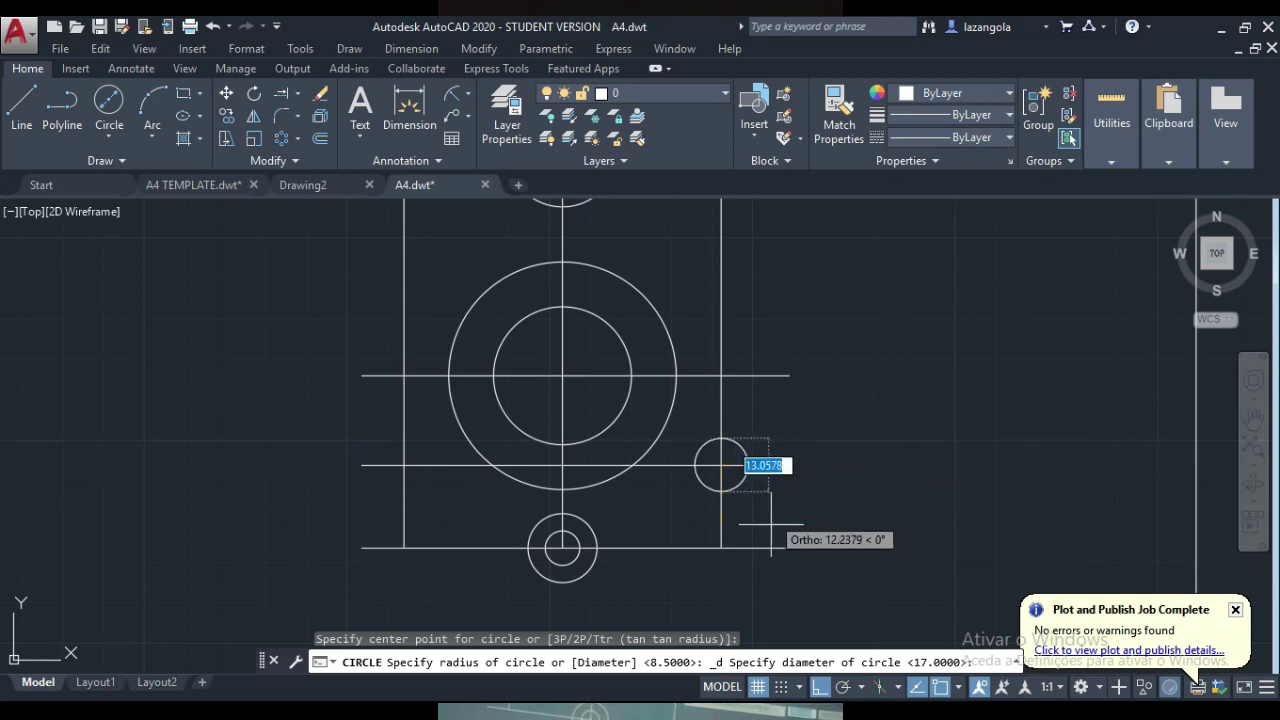
{"action": "type", "text": "11."}
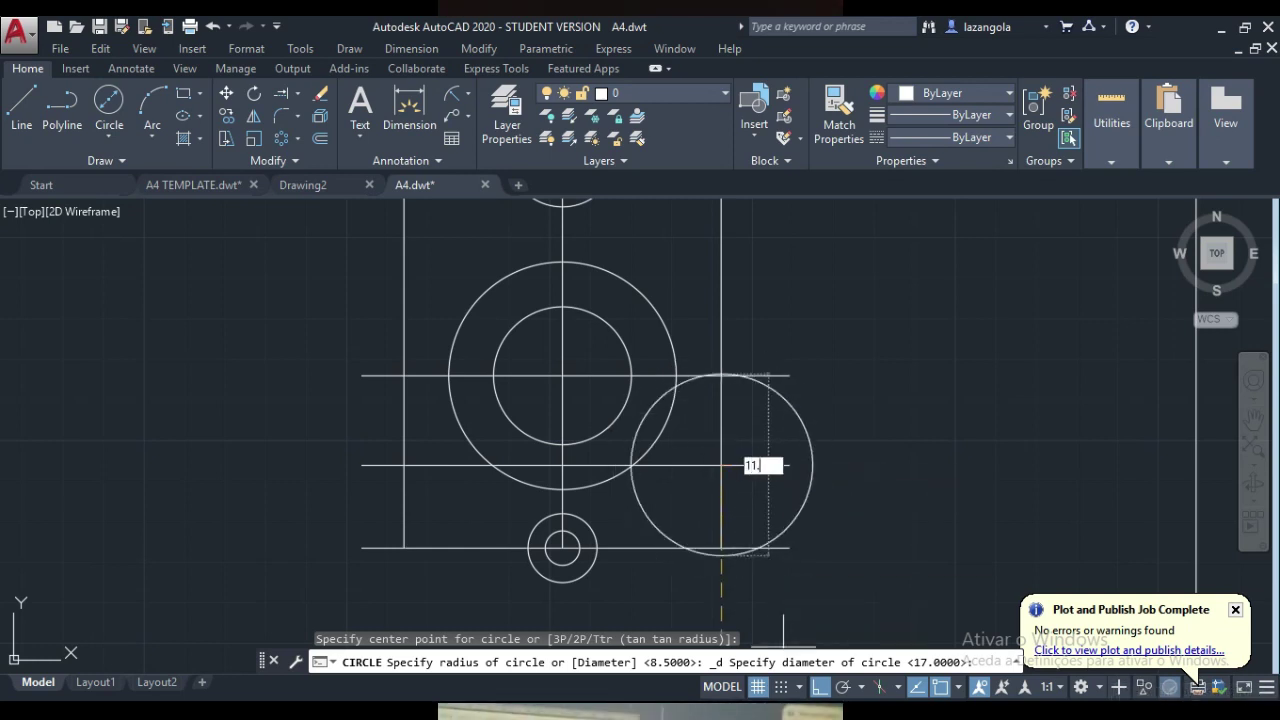
{"action": "key", "text": "Return"}
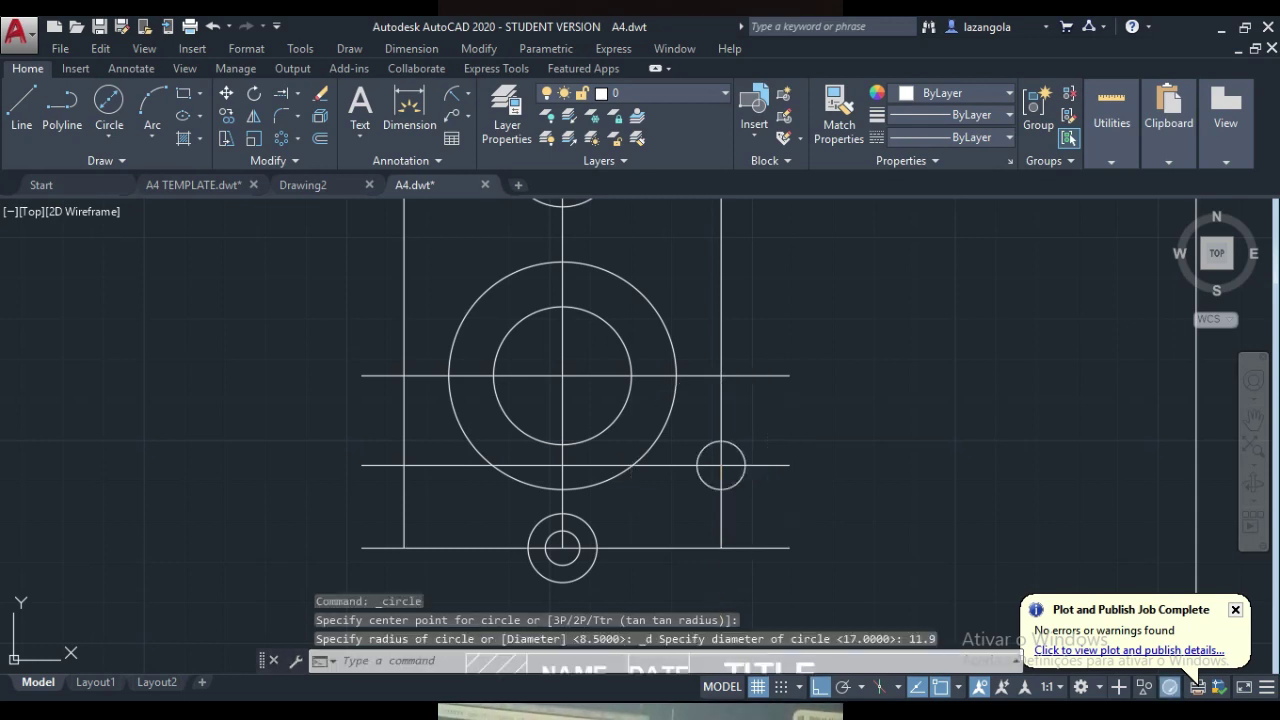
{"action": "left_click", "coordinate": [108, 100]}
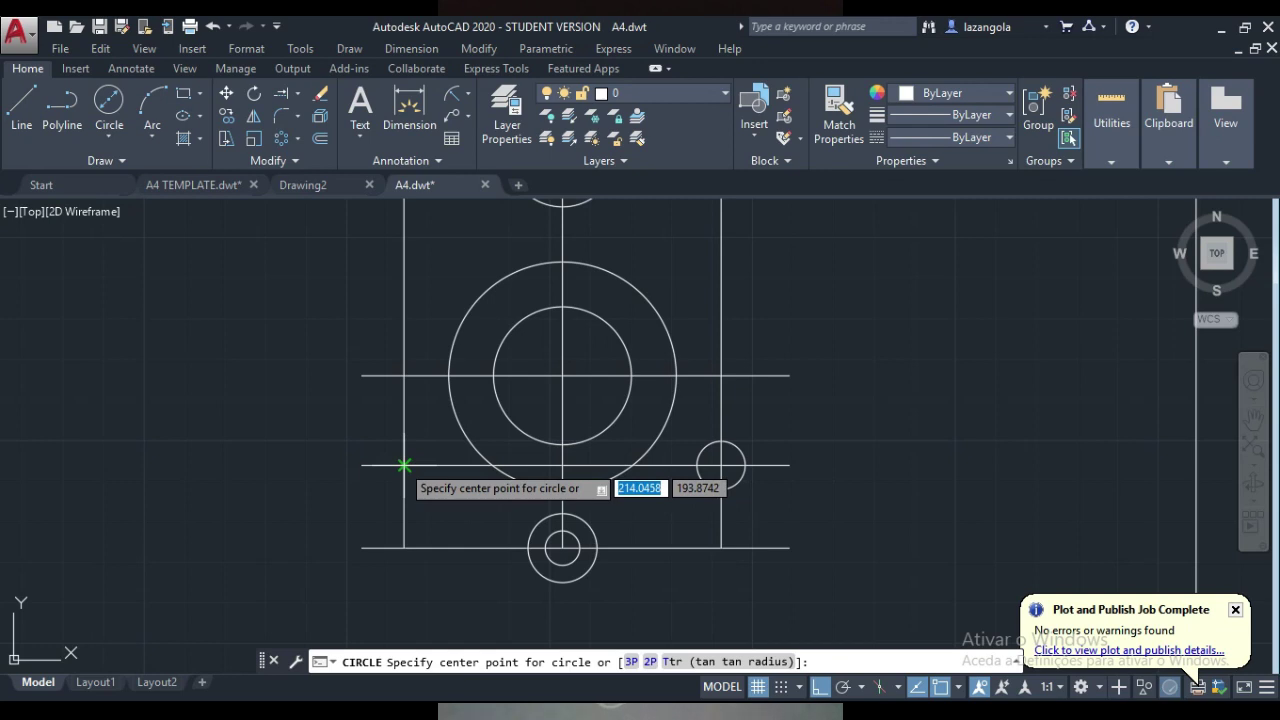
{"action": "left_click", "coordinate": [404, 464]}
{"action": "type", "text": "d"}
{"action": "key", "text": "Return"}
{"action": "type", "text": "11."}
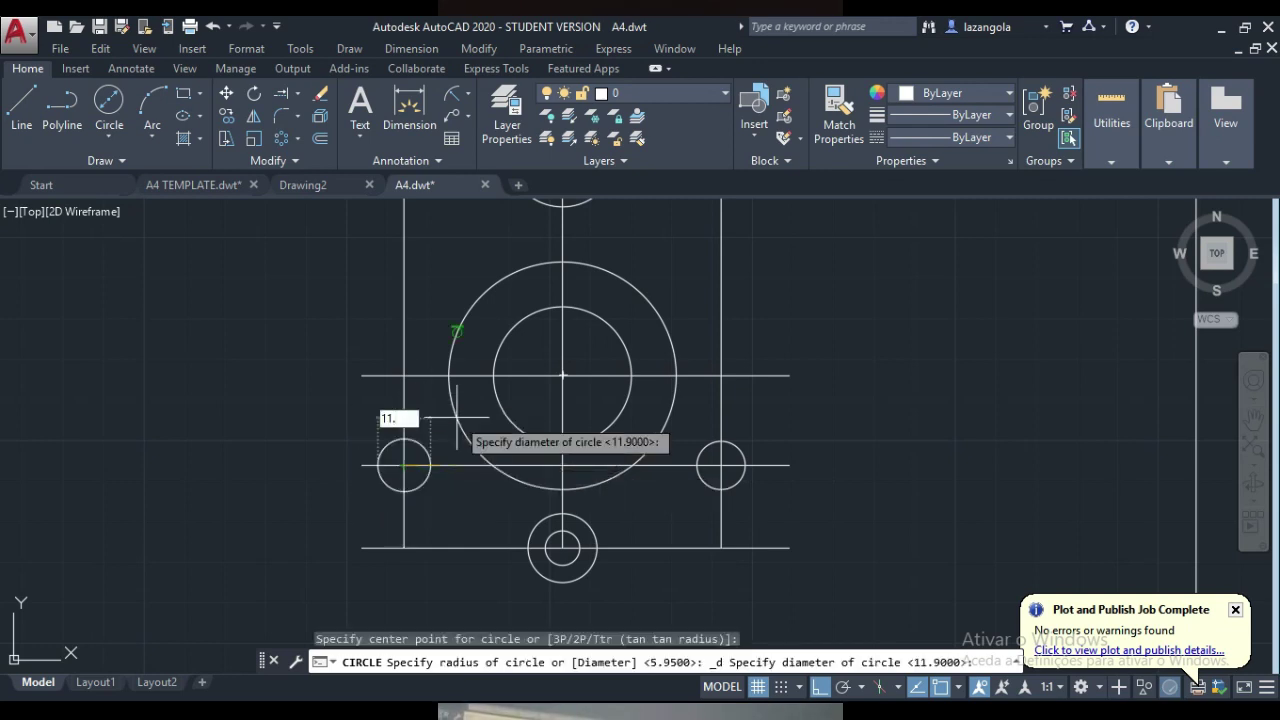
{"action": "type", "text": "9"}
{"action": "key", "text": "Return"}
{"action": "key", "text": "Return"}
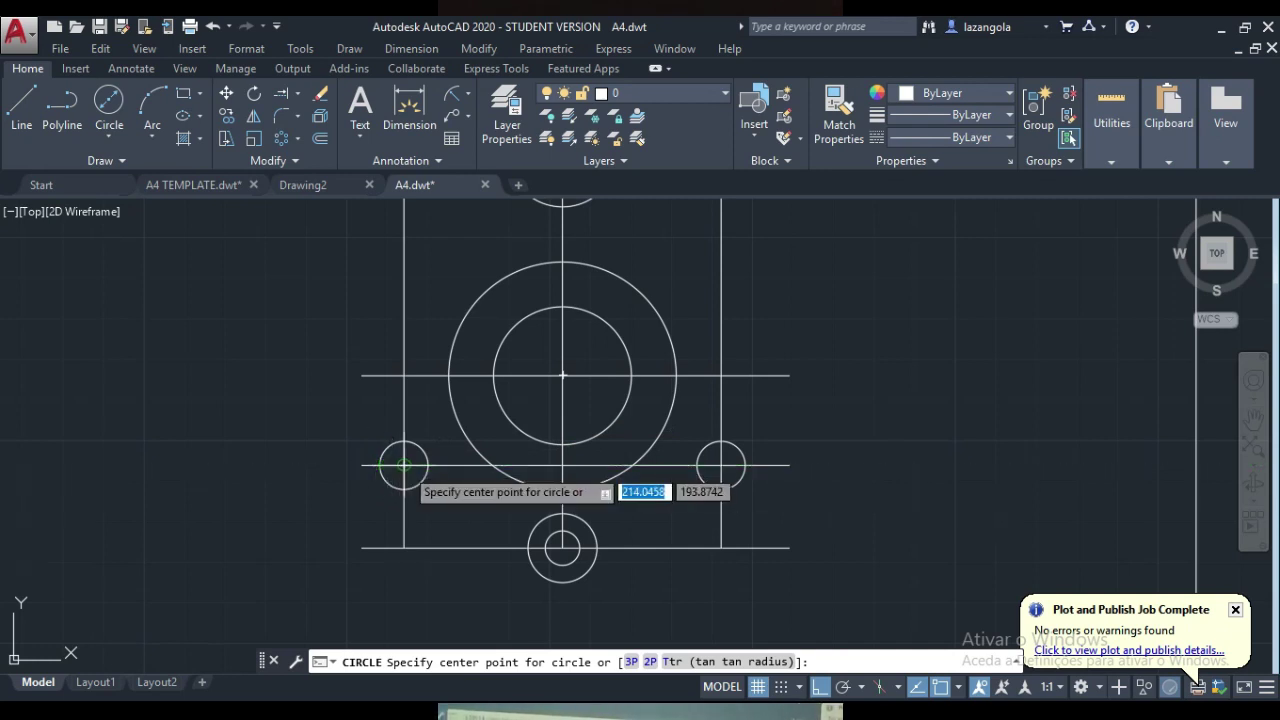
- Add concentric Ø17 boss circles on the left and right hole centres
{"action": "left_click", "coordinate": [404, 464]}
{"action": "type", "text": "d"}
{"action": "key", "text": "Return"}
{"action": "type", "text": "17"}
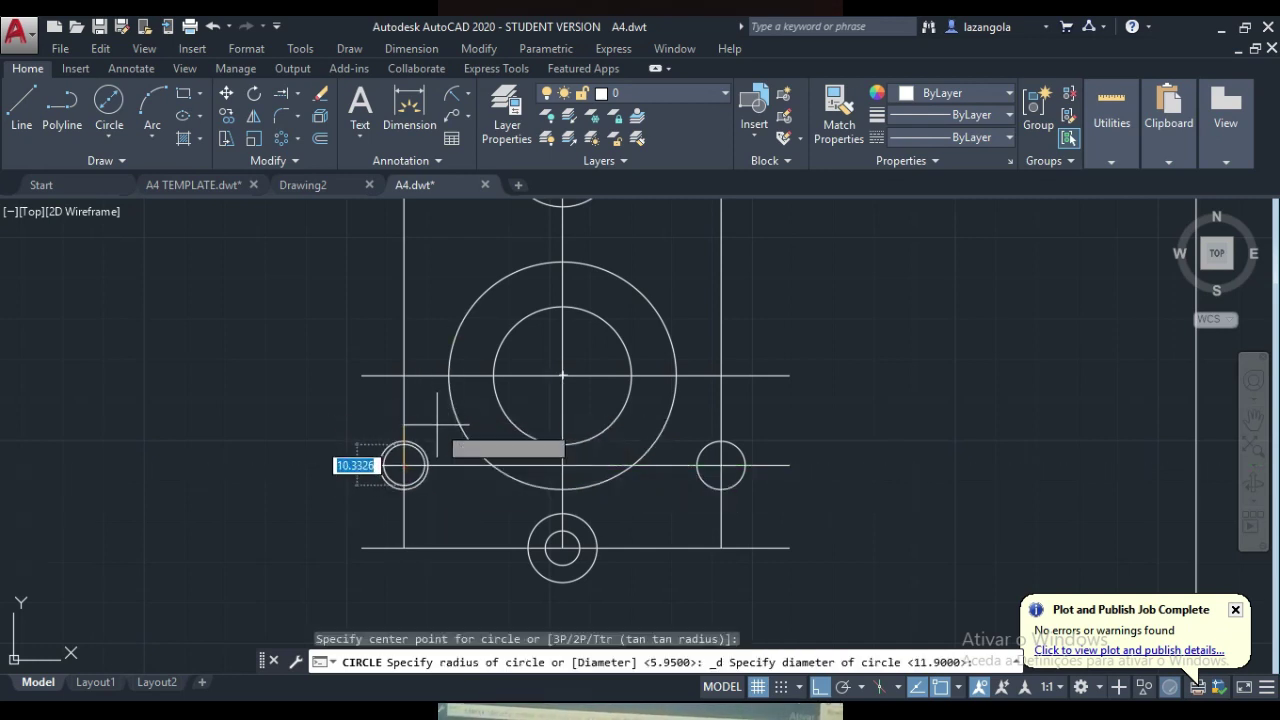
{"action": "key", "text": "Return"}
{"action": "key", "text": "Return"}
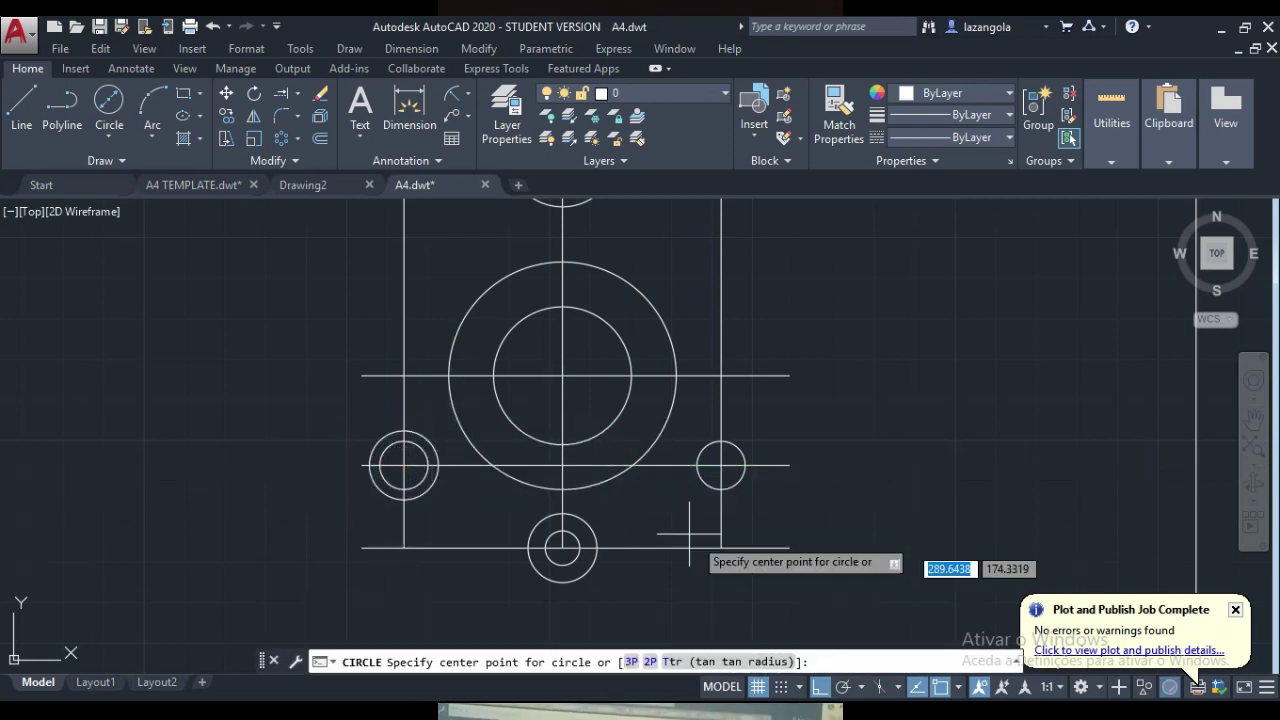
{"action": "left_click", "coordinate": [721, 464]}
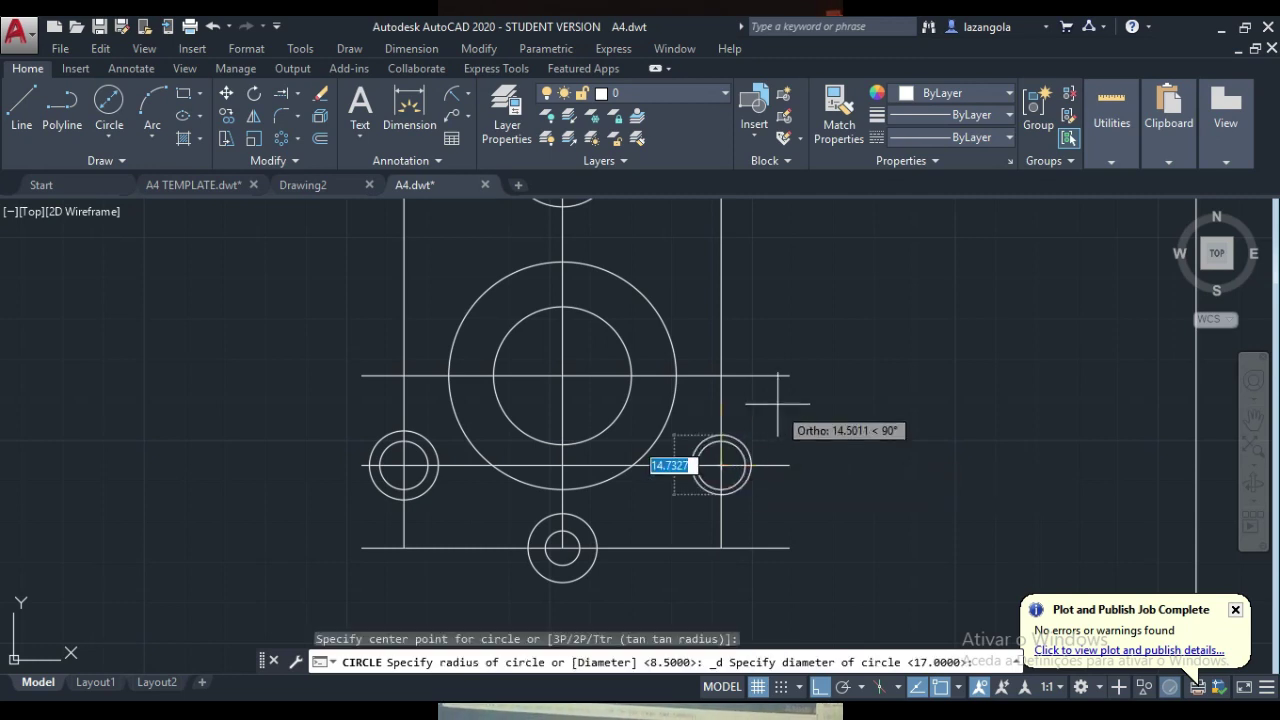
{"action": "type", "text": "17"}
{"action": "key", "text": "Return"}
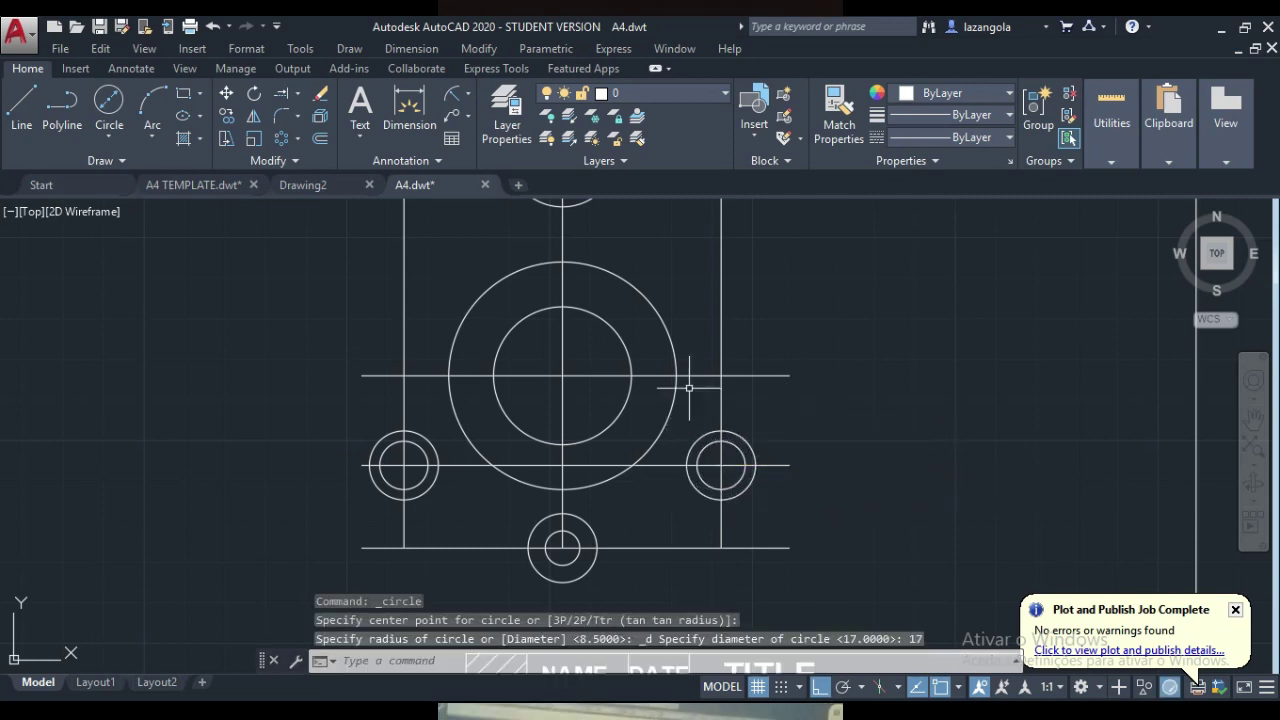
{"action": "mouse_move", "coordinate": [832, 706]}
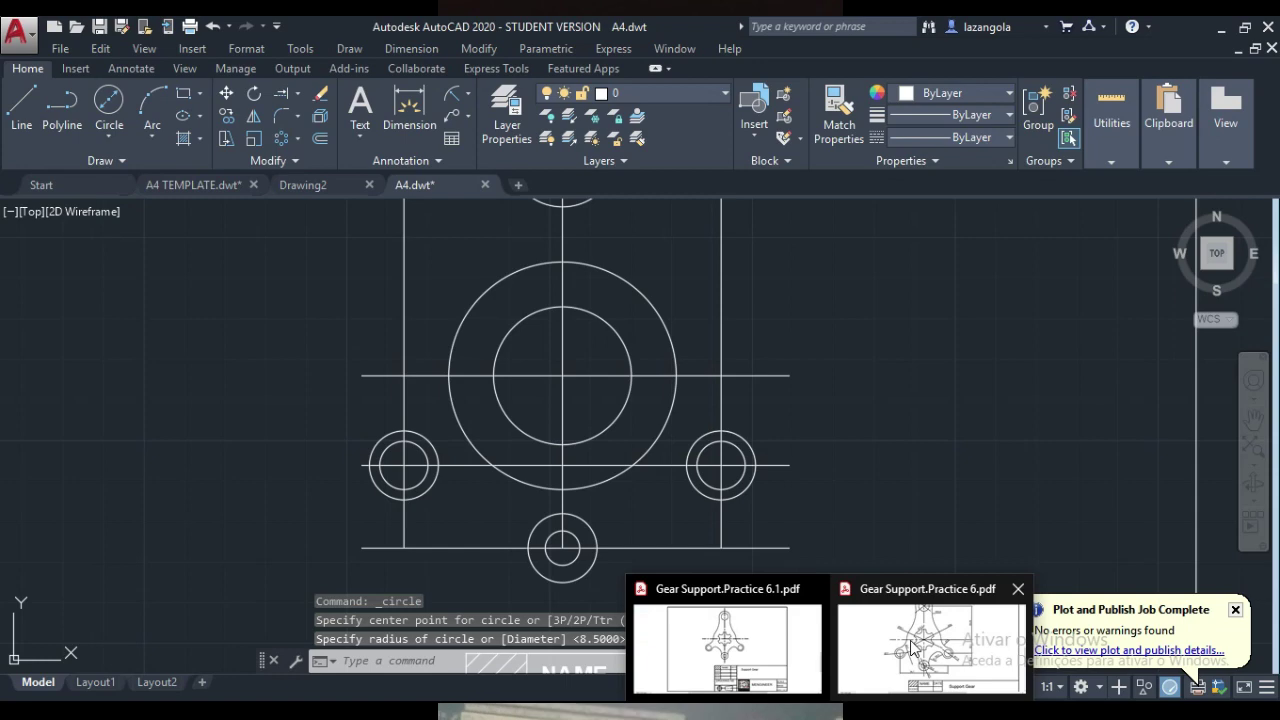
{"action": "left_click", "coordinate": [848, 612]}
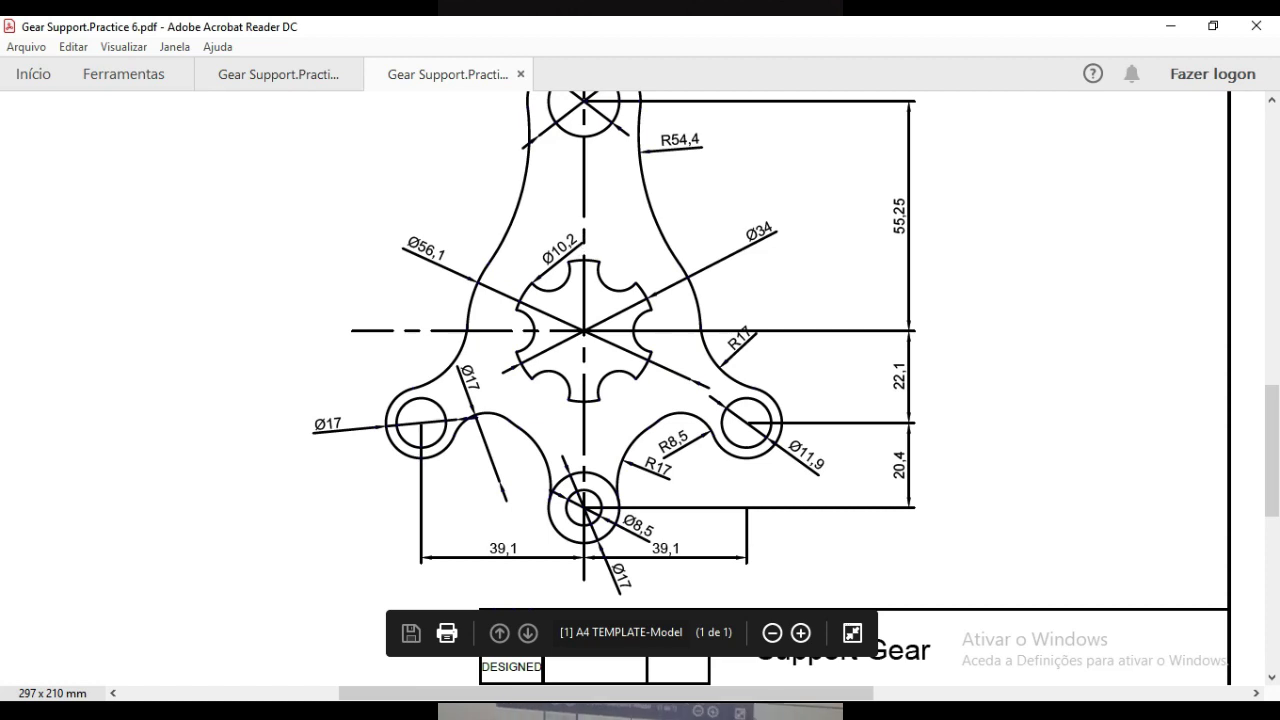
{"action": "mouse_move", "coordinate": [784, 708]}
{"action": "left_click", "coordinate": [960, 635]}
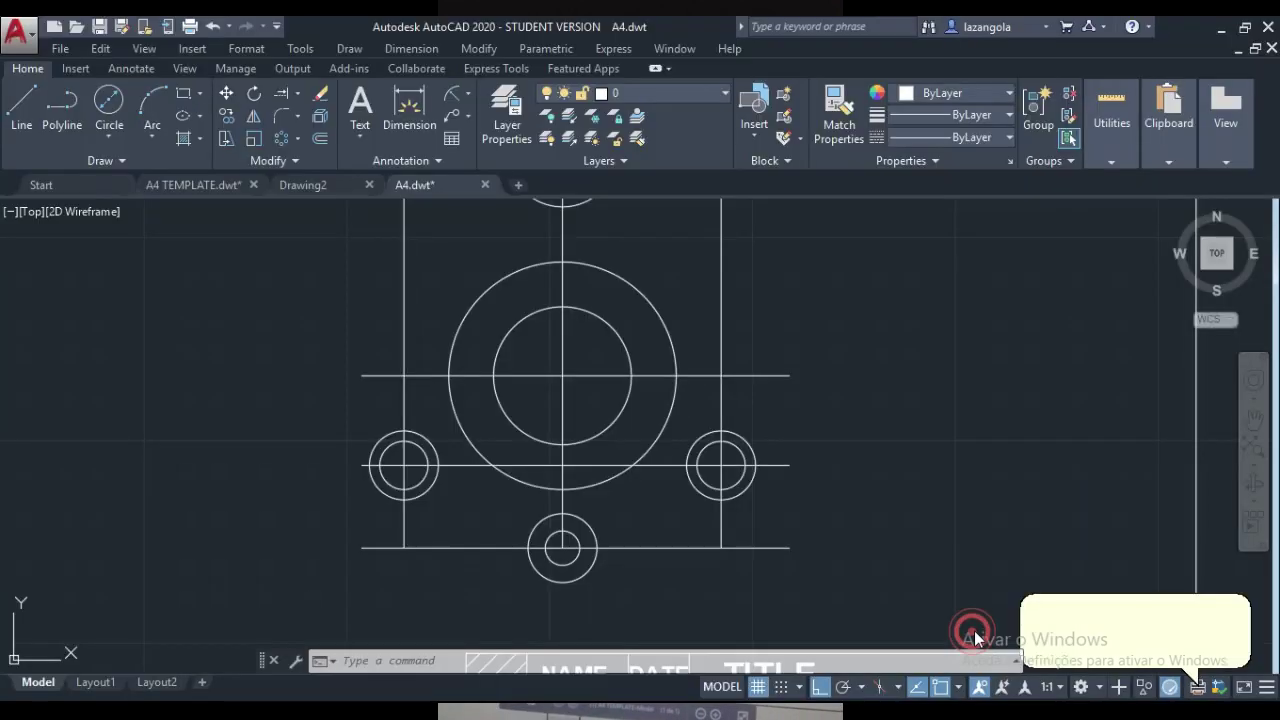
- Draw a Ø10.2 circle where the Ø34 circle crosses the horizontal centerline on the right
{"action": "left_click", "coordinate": [109, 118]}
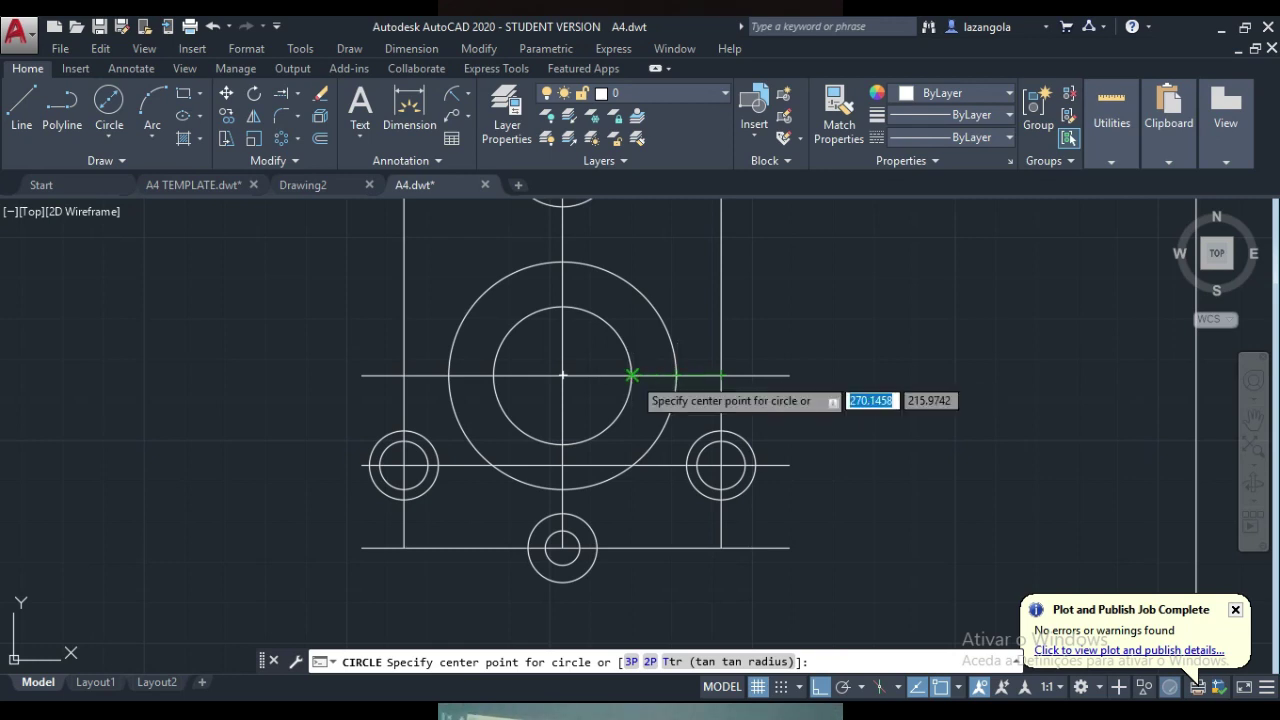
{"action": "left_click", "coordinate": [632, 375]}
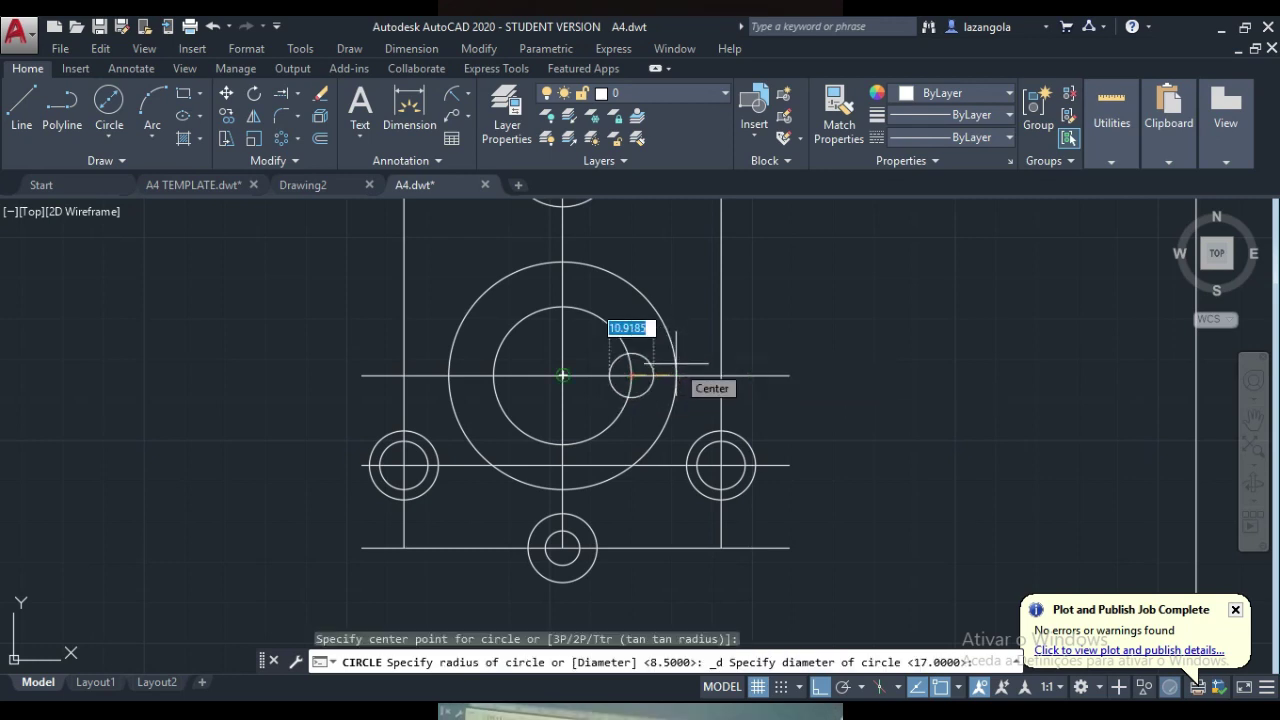
{"action": "type", "text": "10.2"}
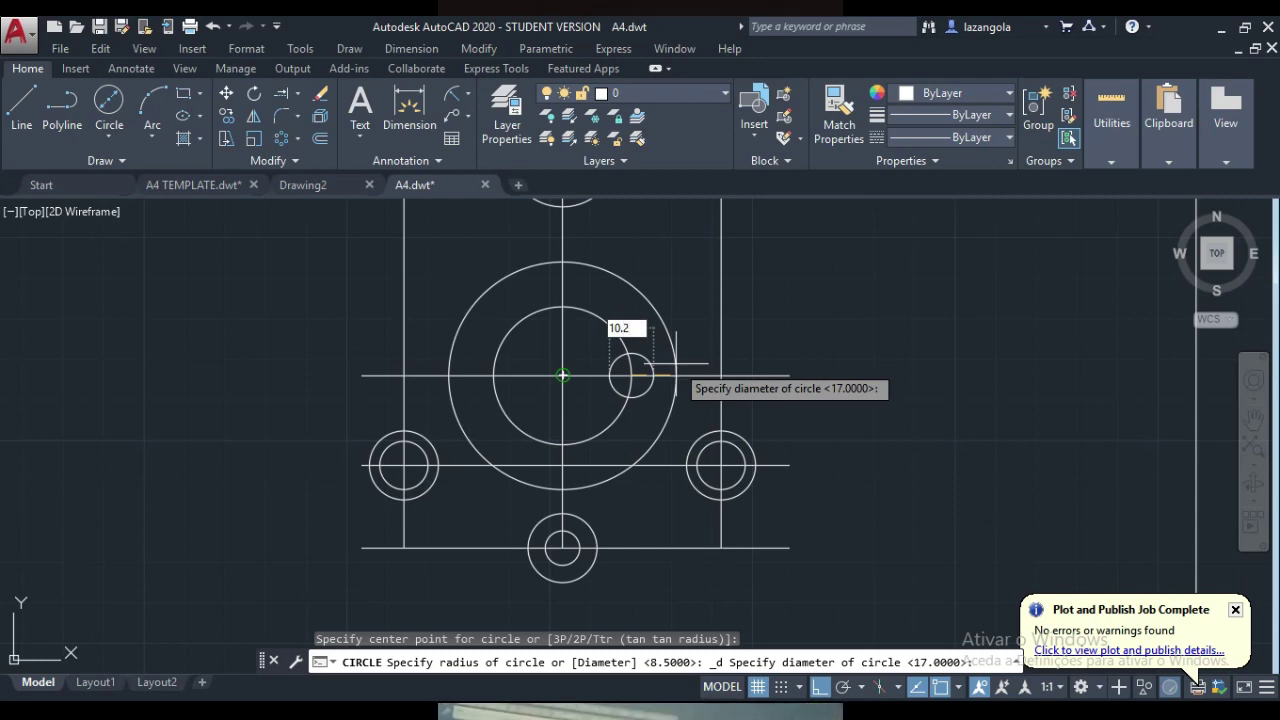
{"action": "key", "text": "Return"}
- Compare with the Gear Support reference drawing, then start selecting the small circle
{"action": "mouse_move", "coordinate": [920, 700]}
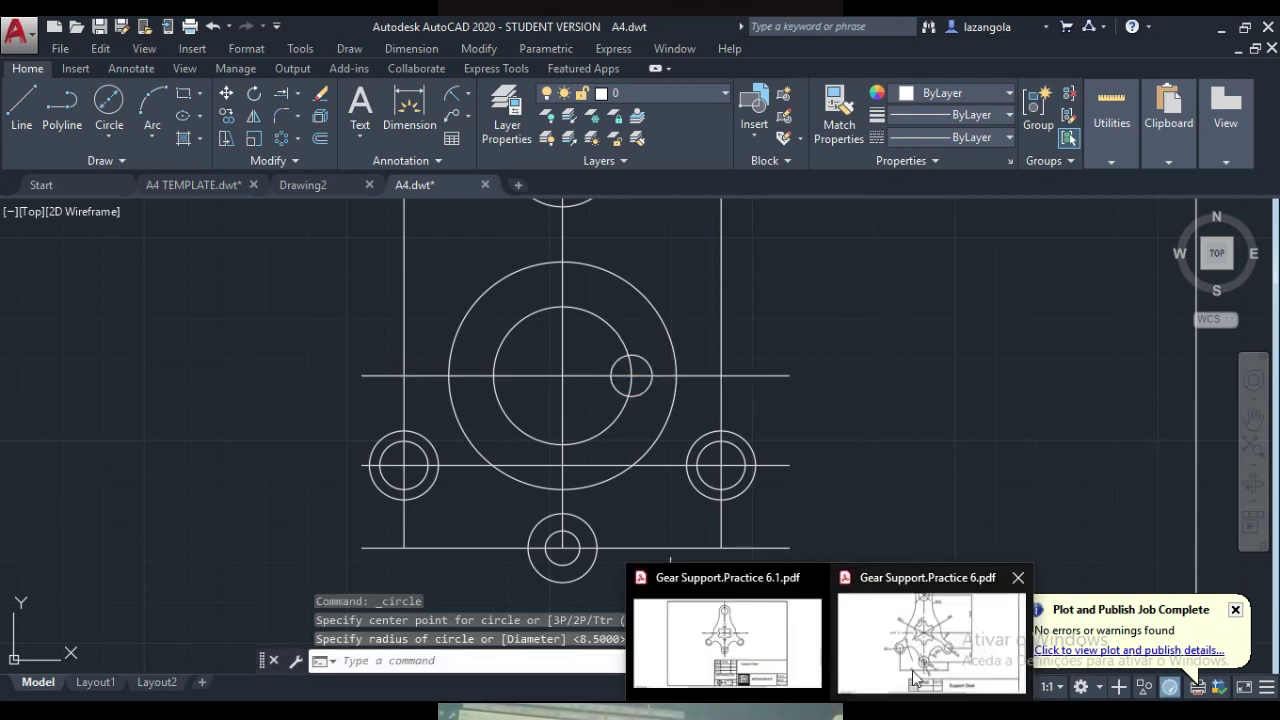
{"action": "left_click", "coordinate": [920, 678]}
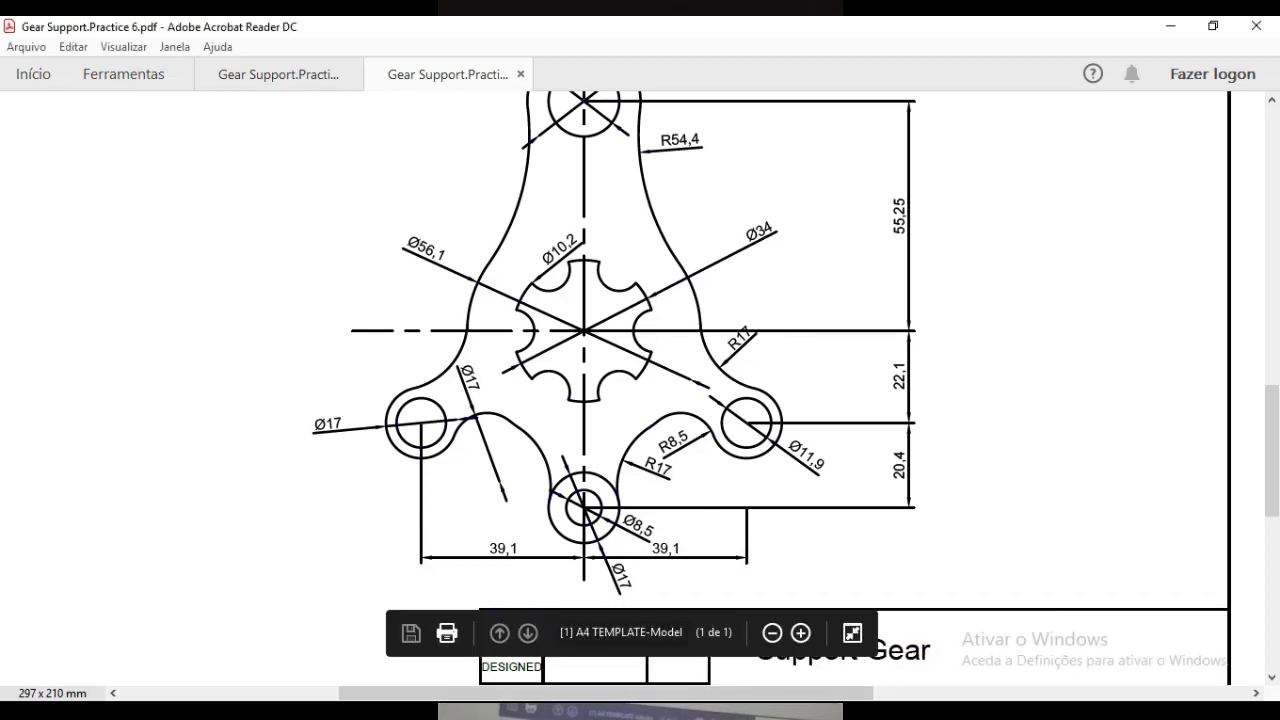
{"action": "mouse_move", "coordinate": [903, 700]}
{"action": "left_click", "coordinate": [903, 660]}
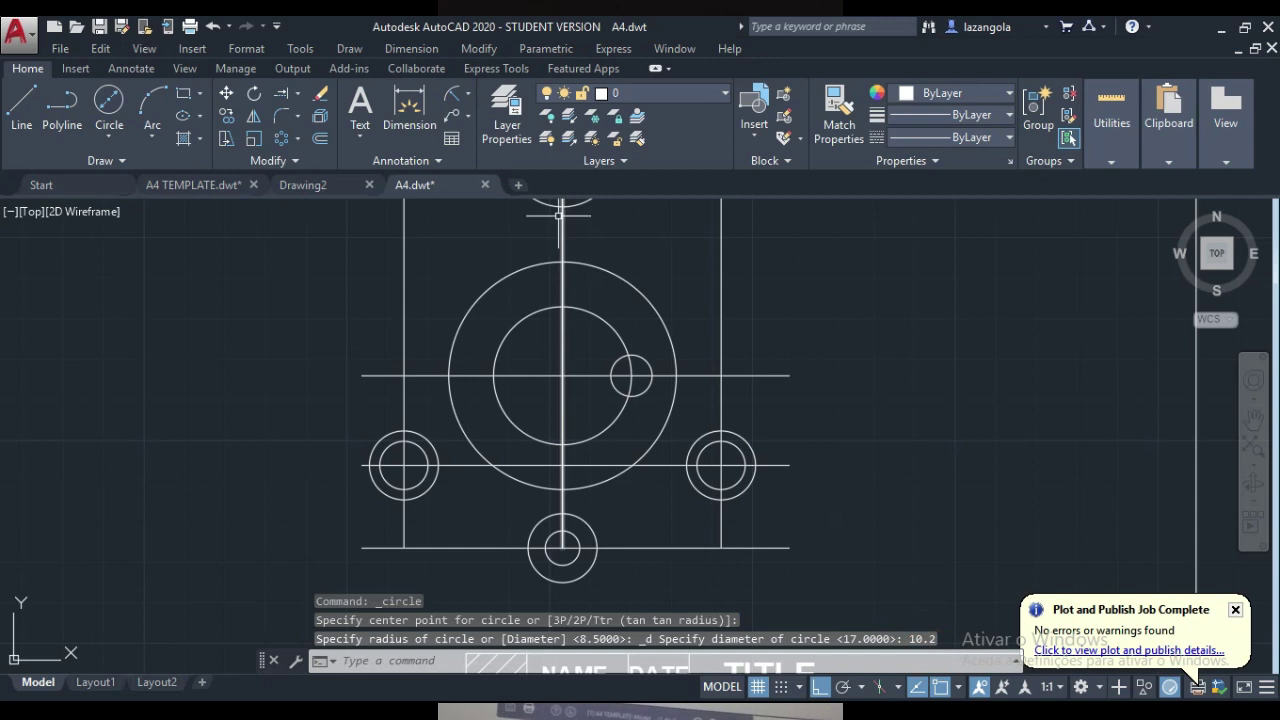
{"action": "left_click", "coordinate": [626, 368]}
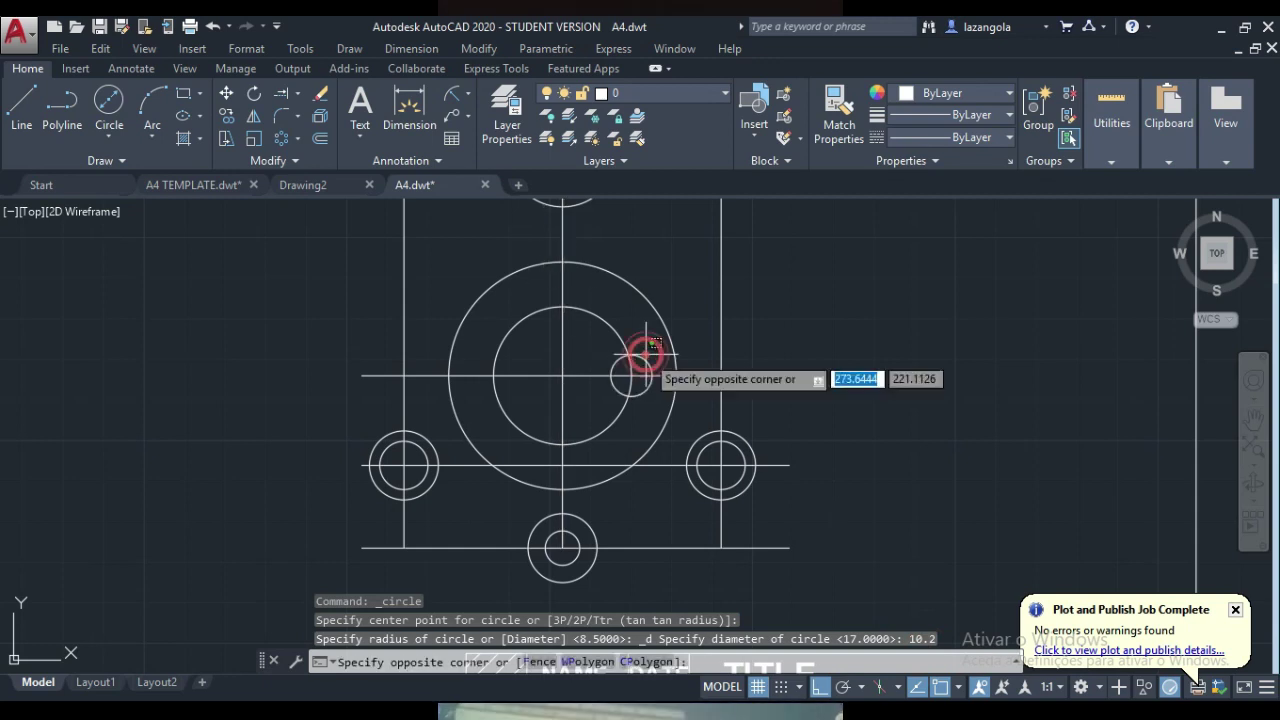
- Polar-array the Ø10.2 circle into 6 copies around the hub centre
{"action": "left_click", "coordinate": [655, 341]}
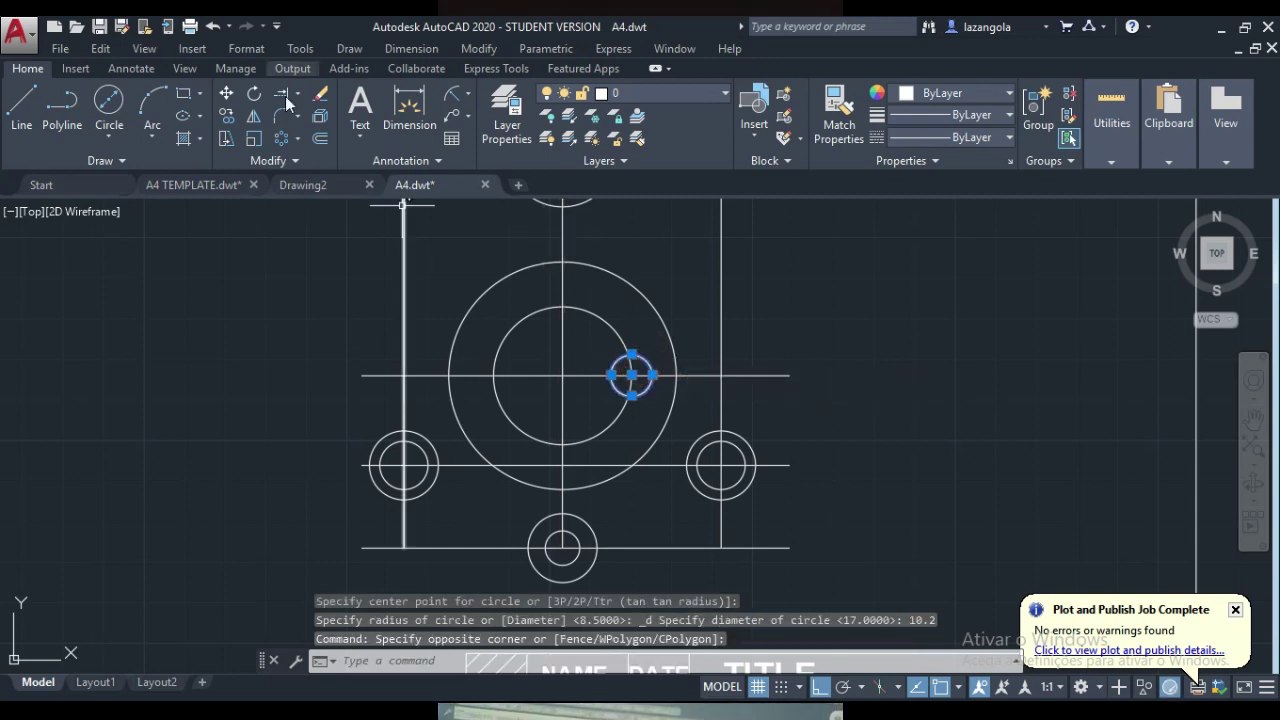
{"action": "left_click", "coordinate": [297, 138]}
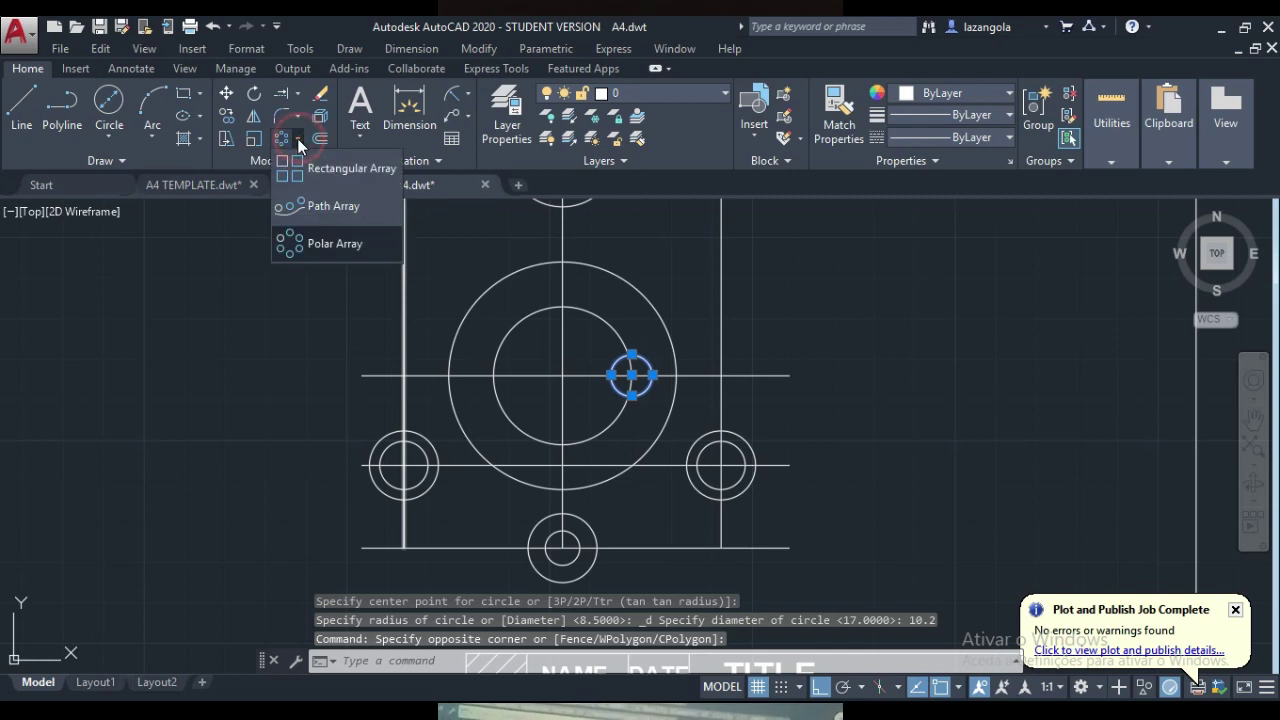
{"action": "left_click", "coordinate": [321, 243]}
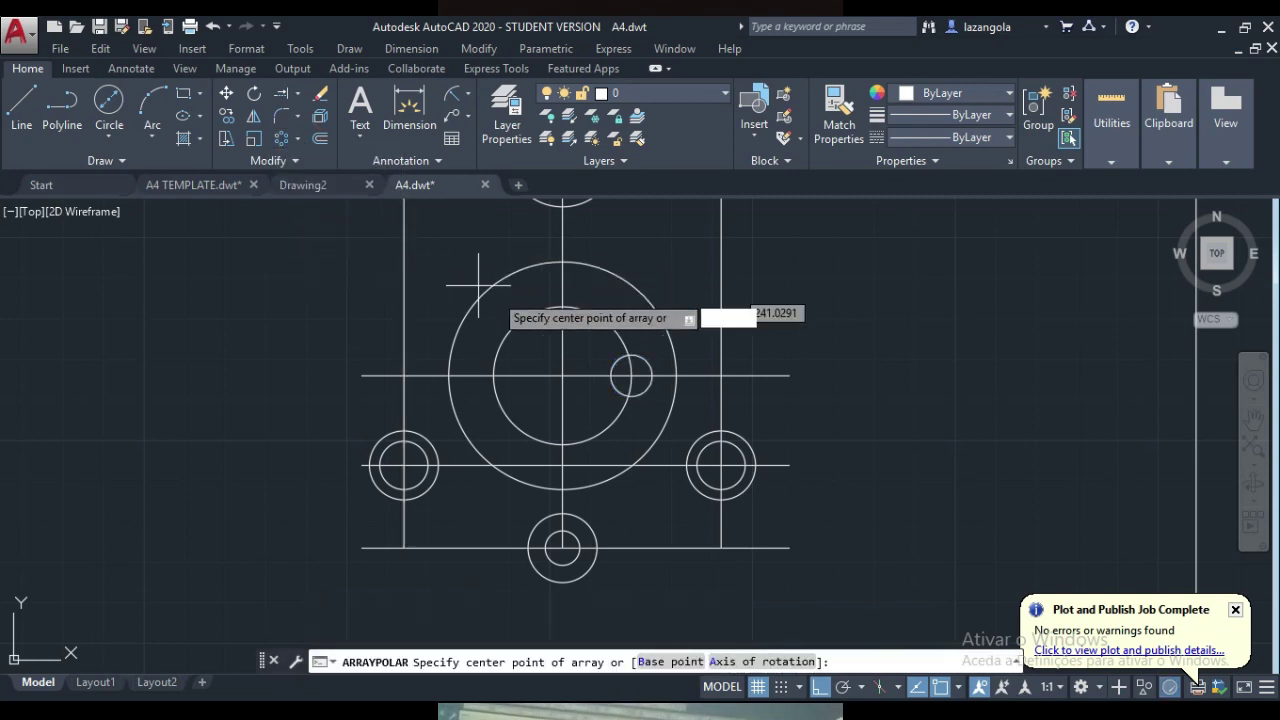
{"action": "left_click", "coordinate": [563, 376]}
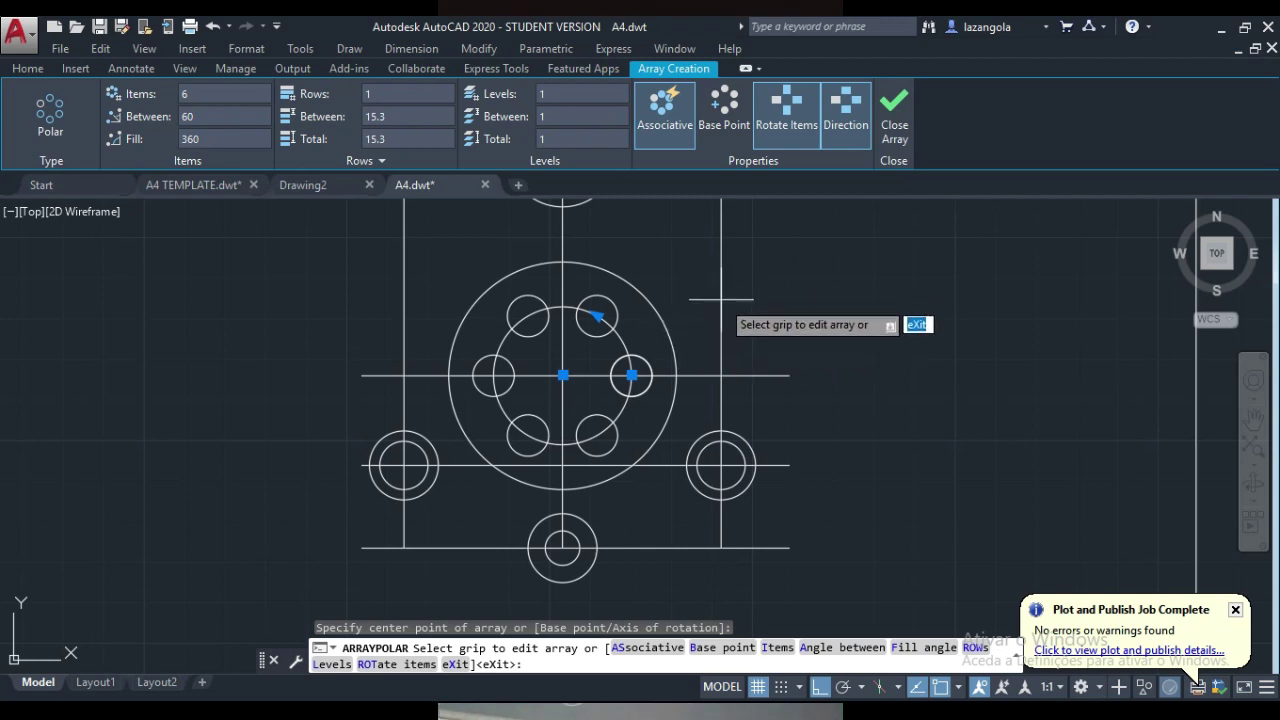
{"action": "left_click", "coordinate": [29, 70]}
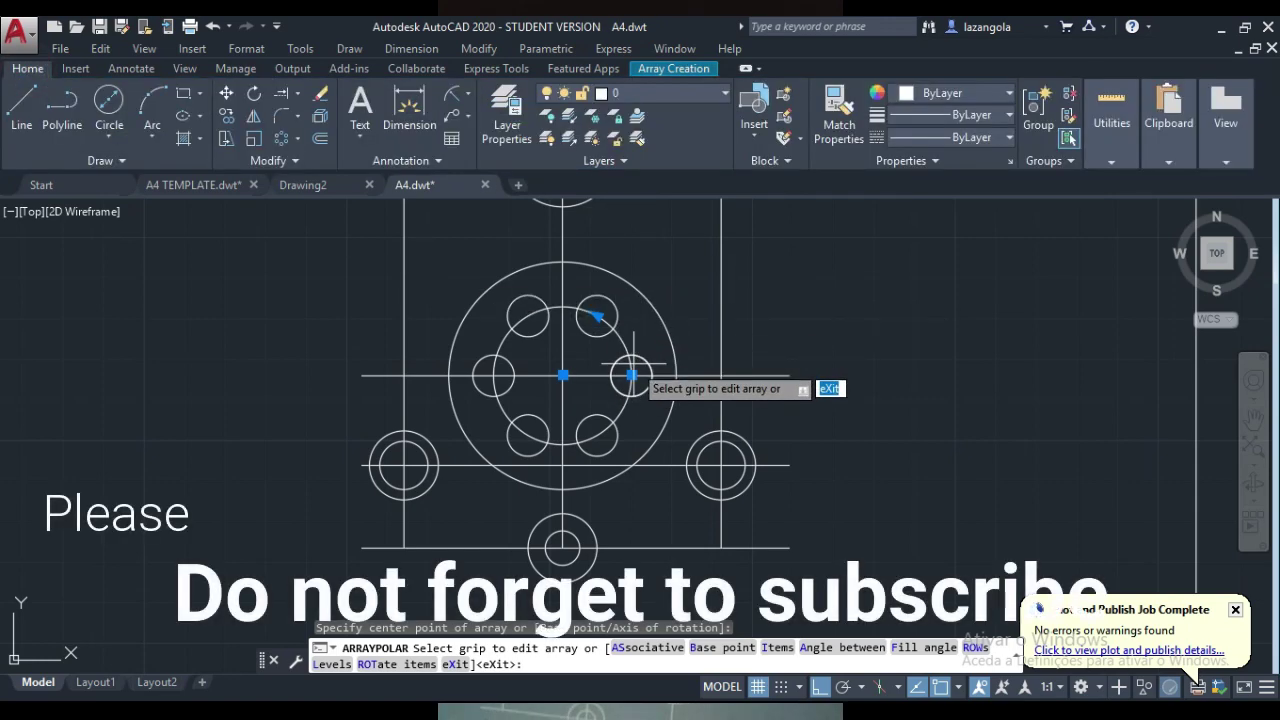
- Bring up the Gear Support reference PDF
{"action": "scroll", "coordinate": [719, 343], "scroll_direction": "down", "scroll_amount": 2}
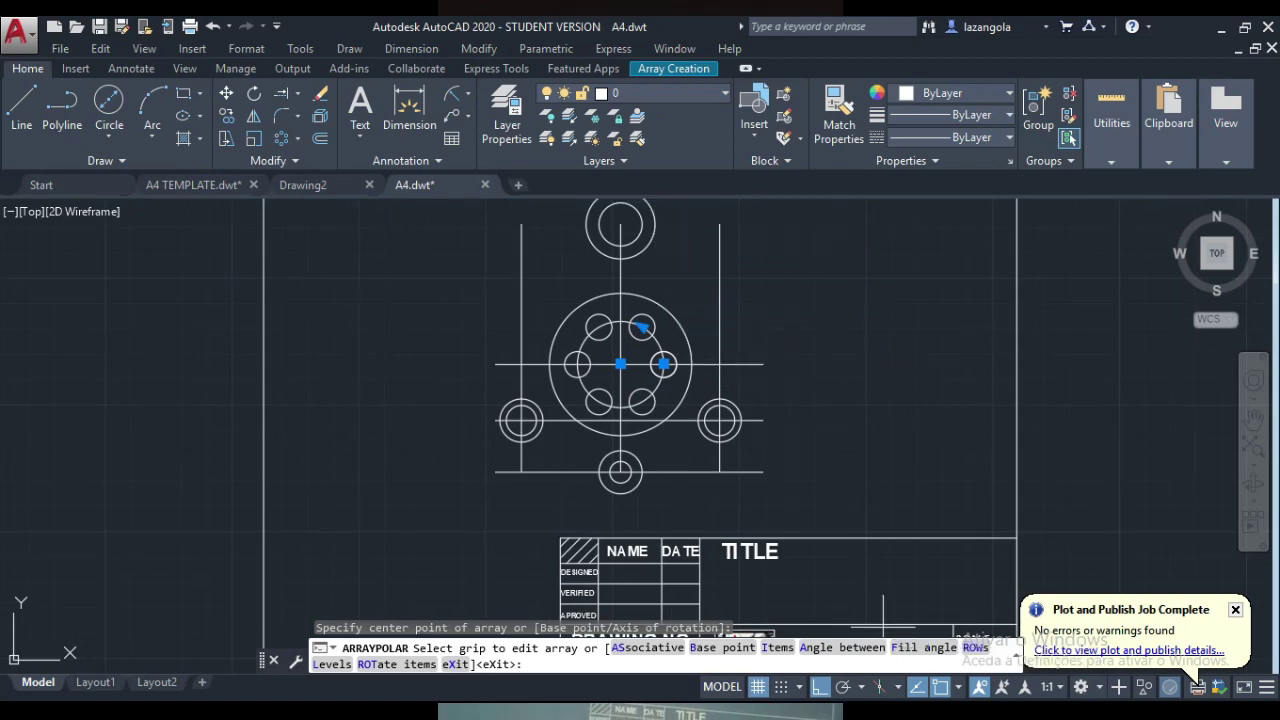
{"action": "mouse_move", "coordinate": [830, 710]}
{"action": "left_click", "coordinate": [930, 640]}
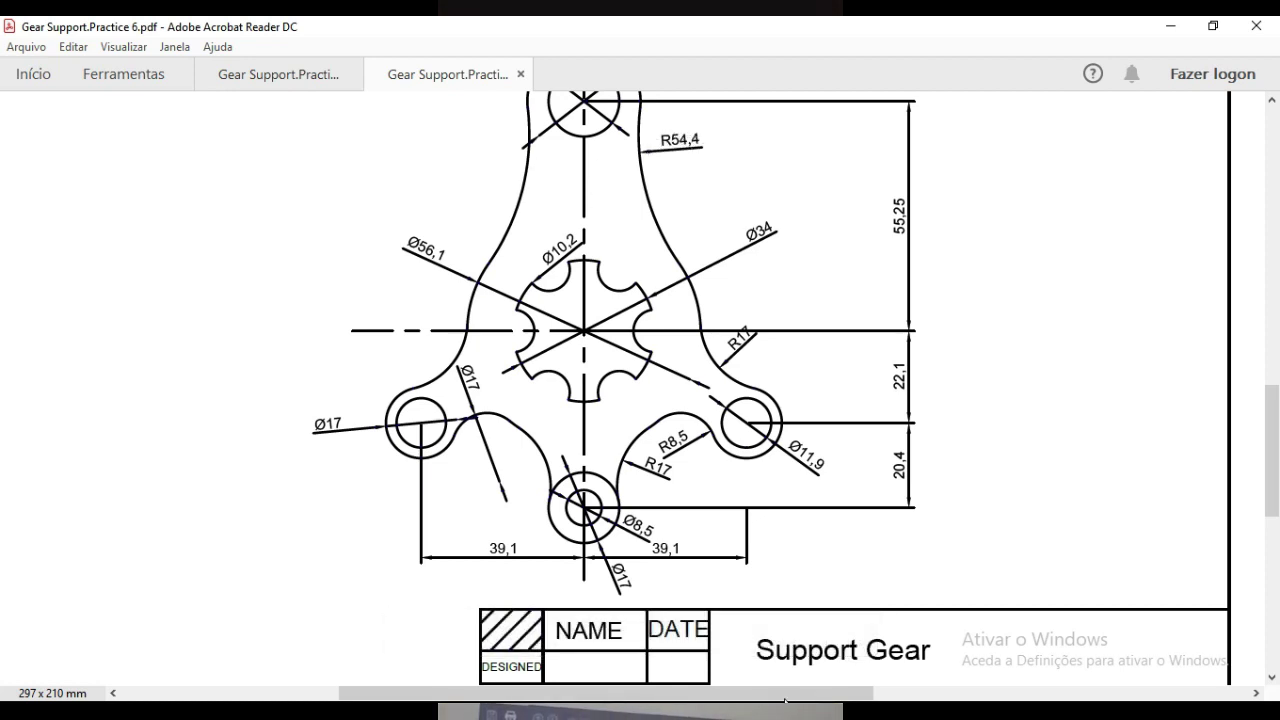
- Draw an R54.4 circle tangent to the top boss and the hub on the right side
{"action": "mouse_move", "coordinate": [754, 712]}
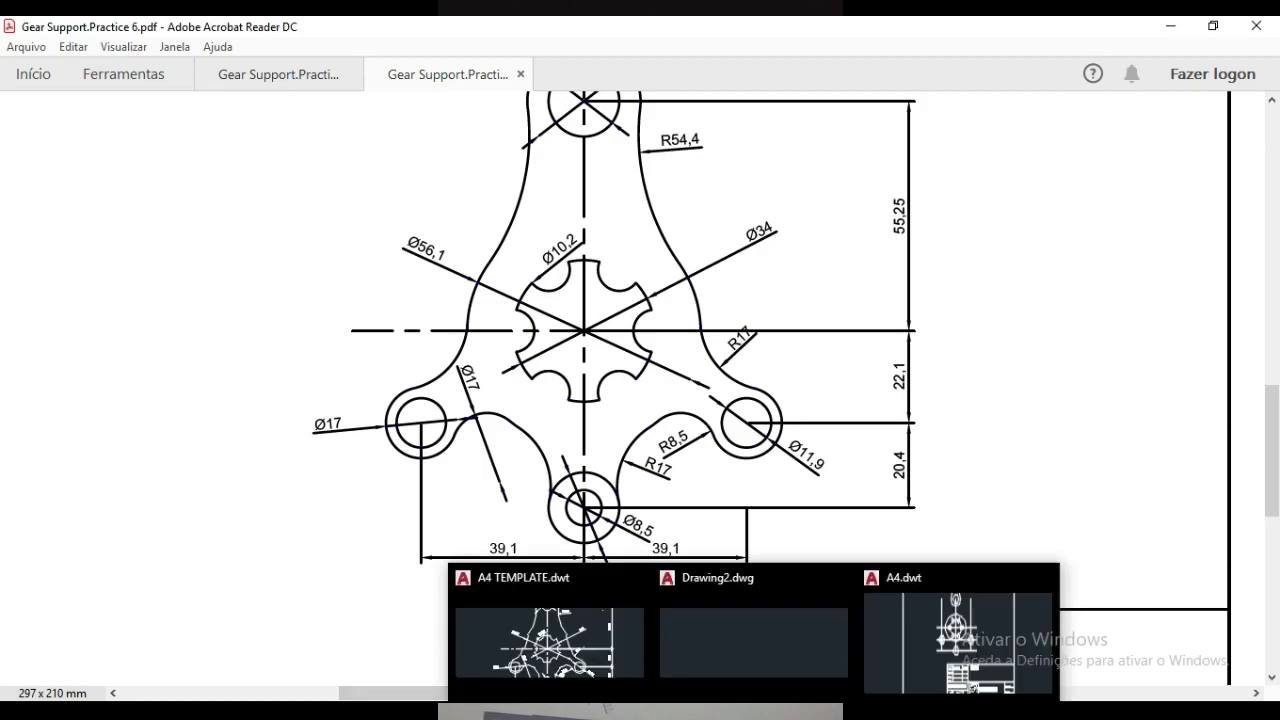
{"action": "left_click", "coordinate": [933, 640]}
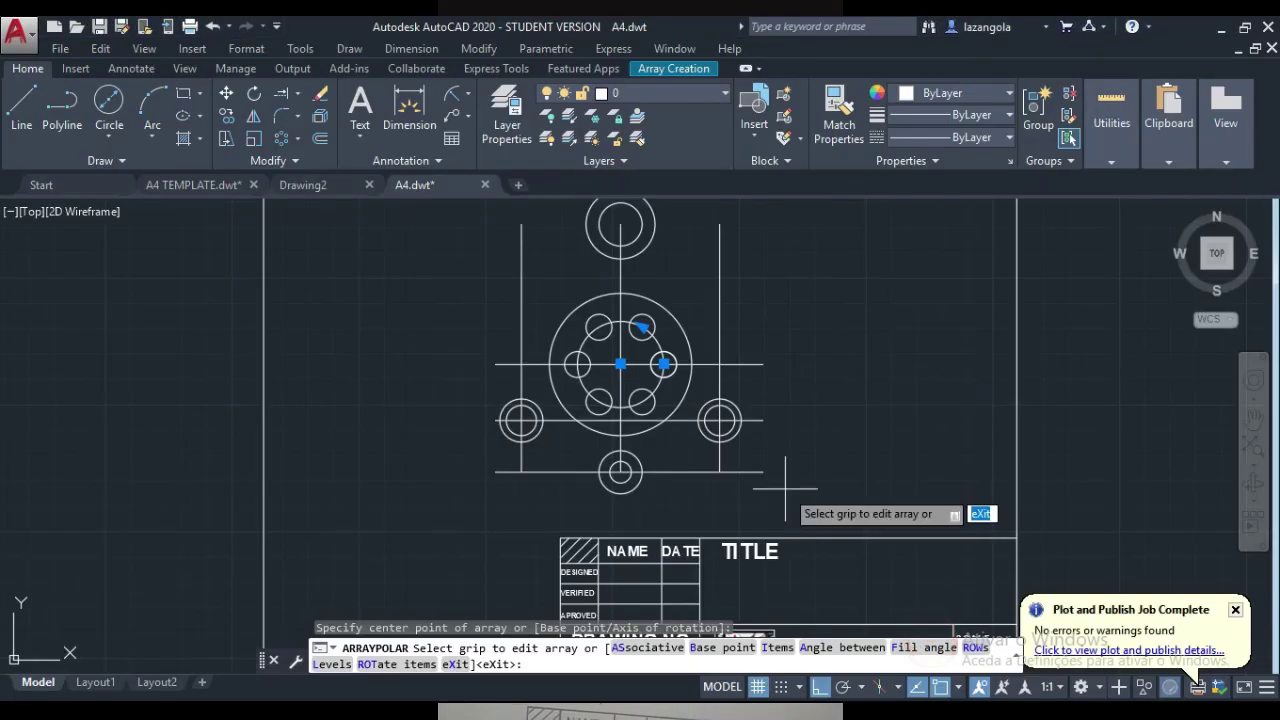
{"action": "left_click", "coordinate": [109, 139]}
{"action": "left_click", "coordinate": [160, 329]}
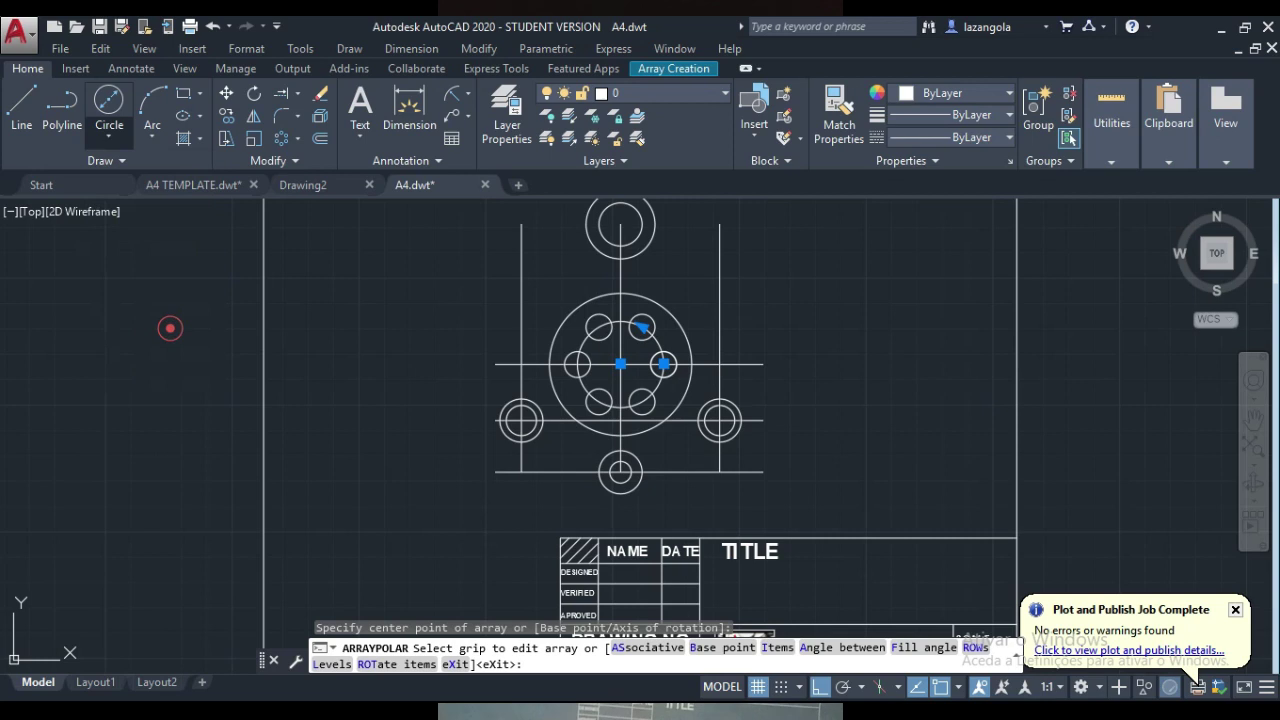
{"action": "left_click", "coordinate": [648, 250]}
{"action": "left_click", "coordinate": [680, 300]}
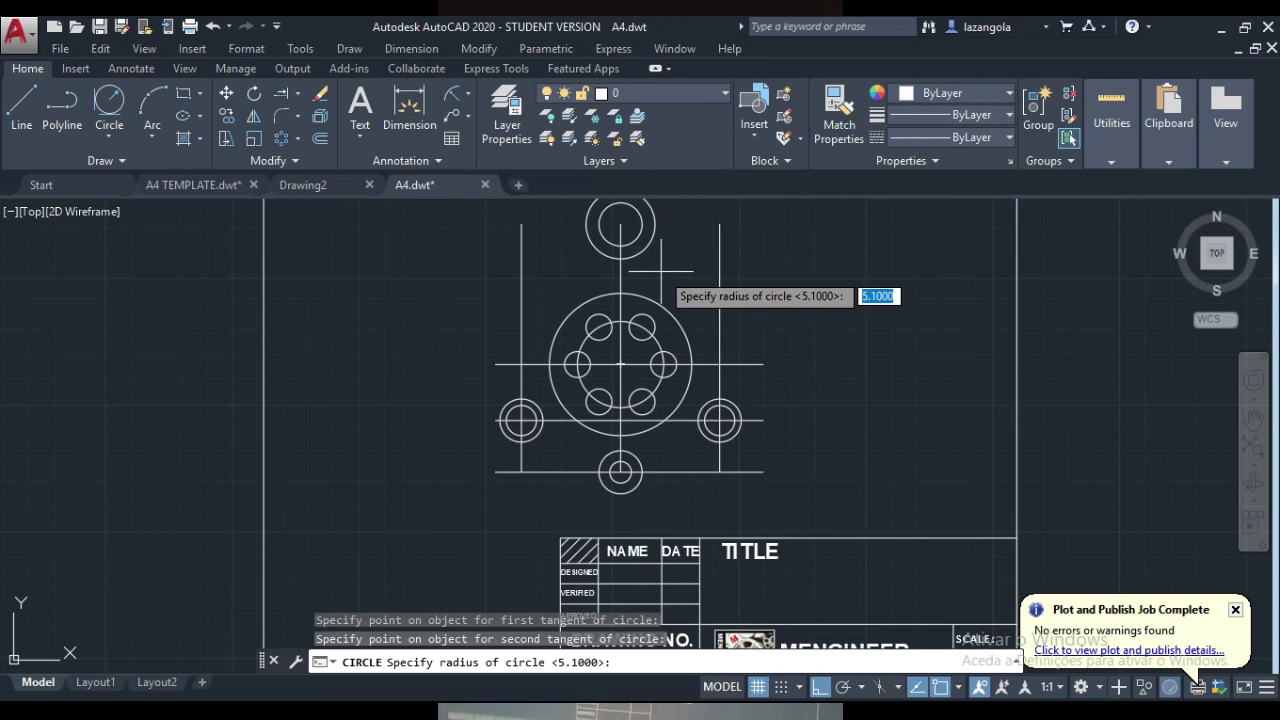
{"action": "type", "text": "54."}
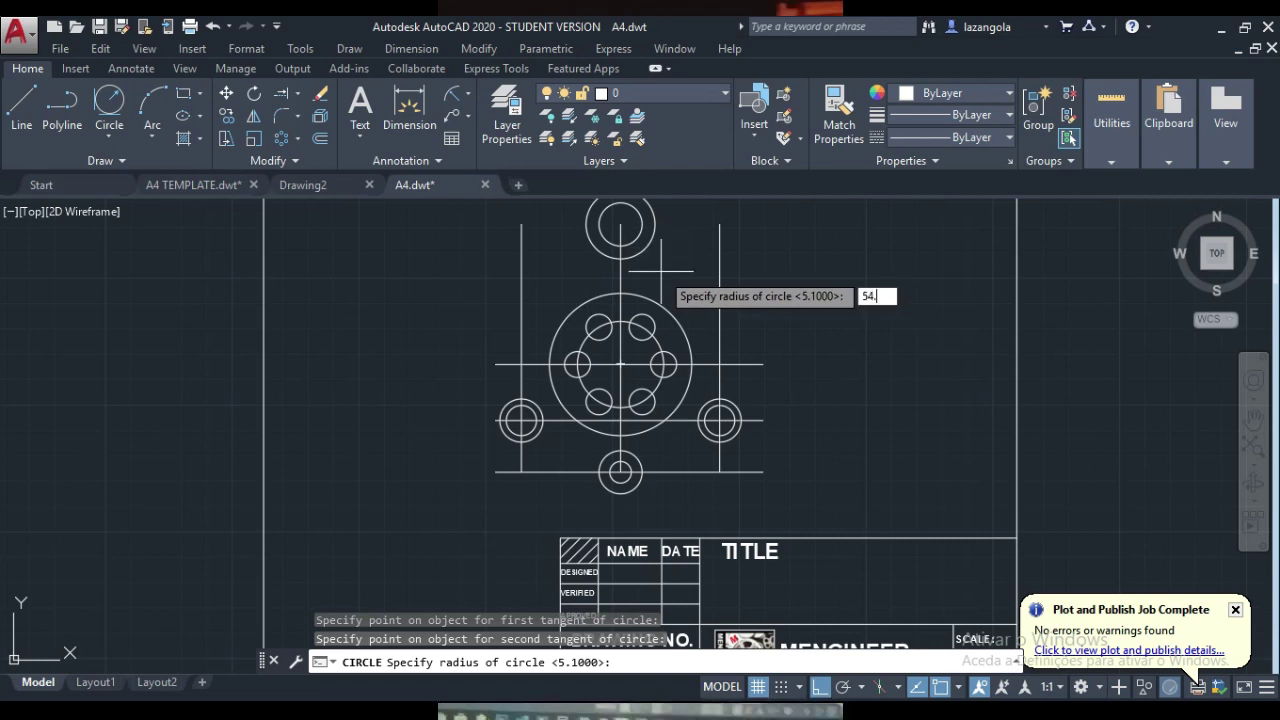
{"action": "key", "text": "Return"}
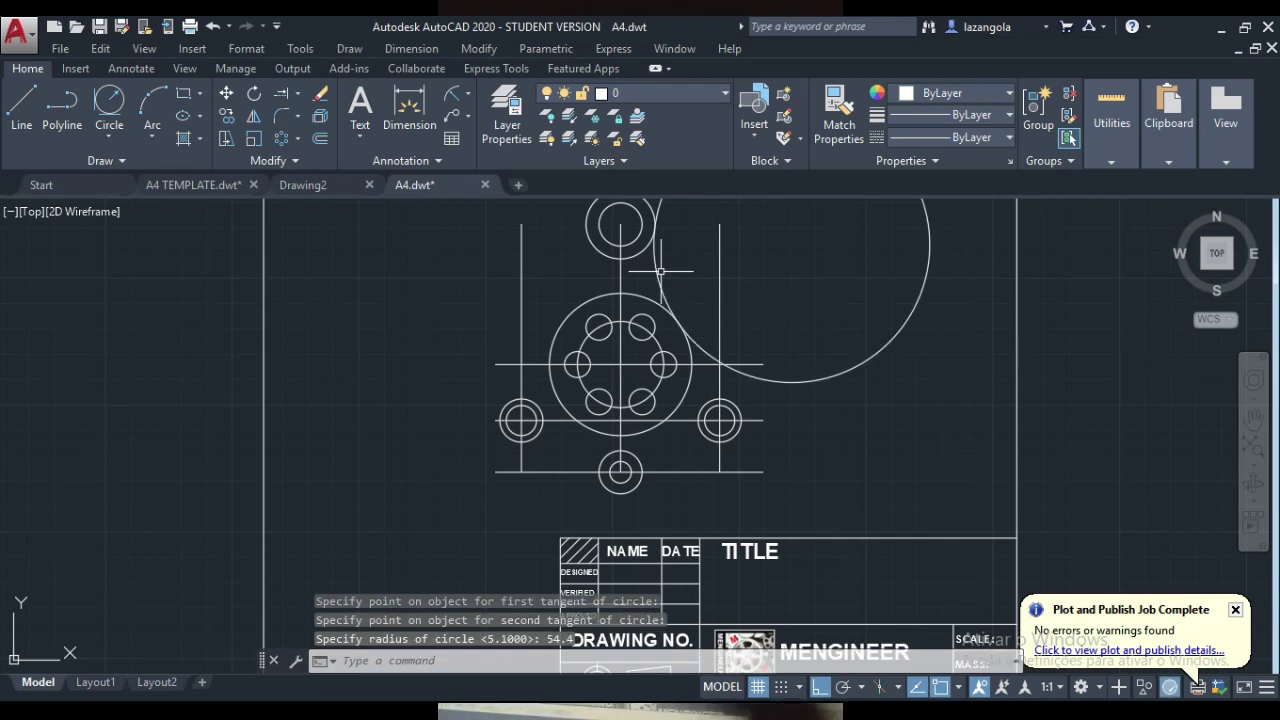
- Draw a second R54.4 circle tangent to the top boss and the hub on the left
{"action": "left_click", "coordinate": [109, 130]}
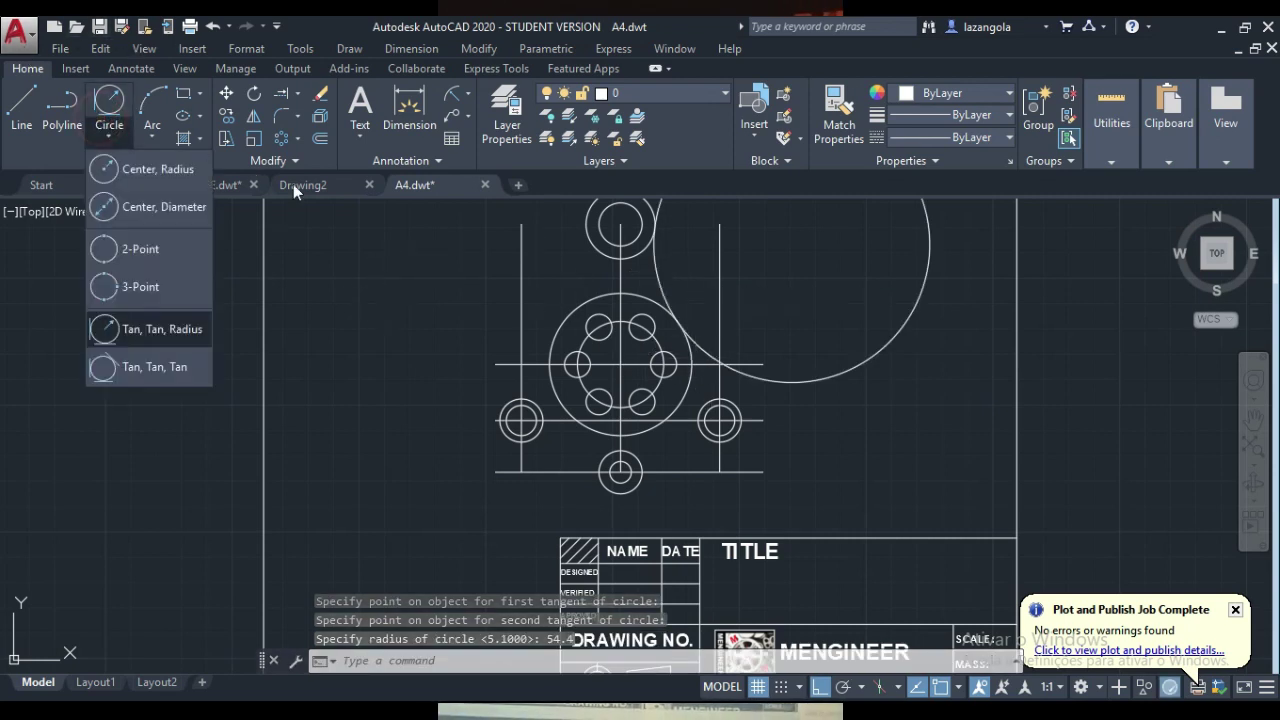
{"action": "left_click", "coordinate": [140, 329]}
{"action": "left_click", "coordinate": [588, 316]}
{"action": "left_click", "coordinate": [516, 258]}
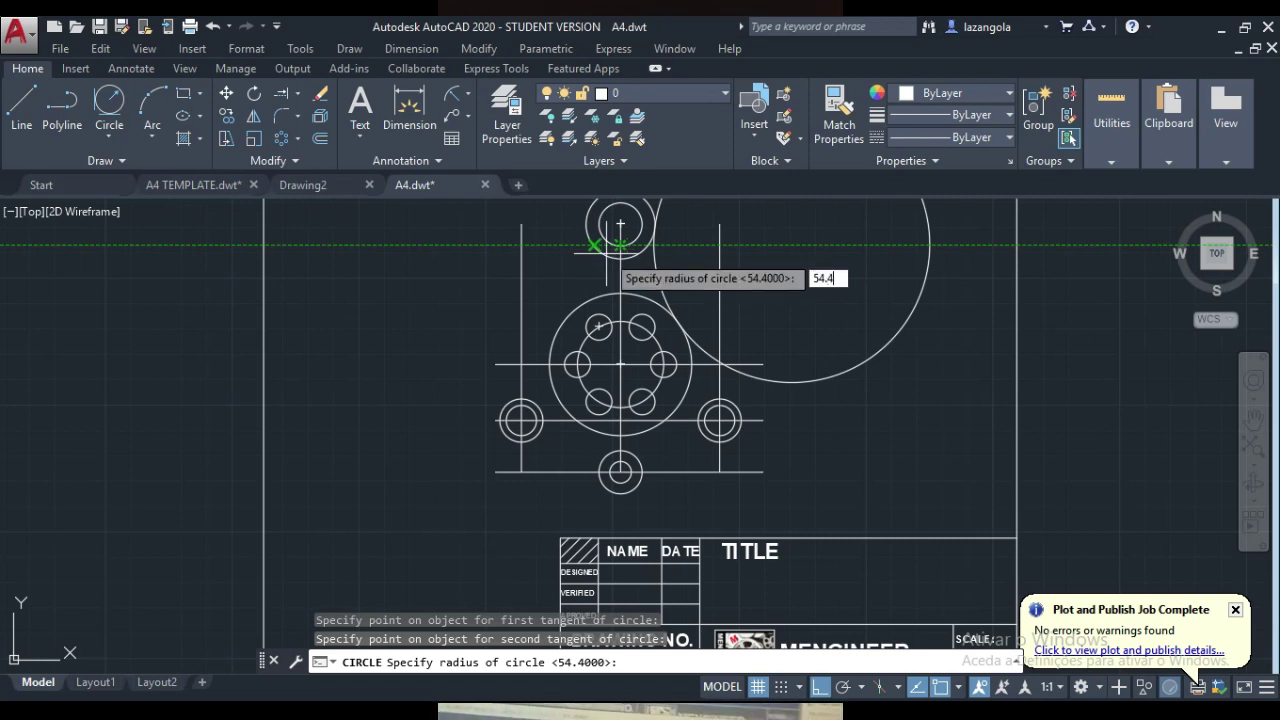
{"action": "type", "text": "54.4"}
{"action": "key", "text": "Return"}
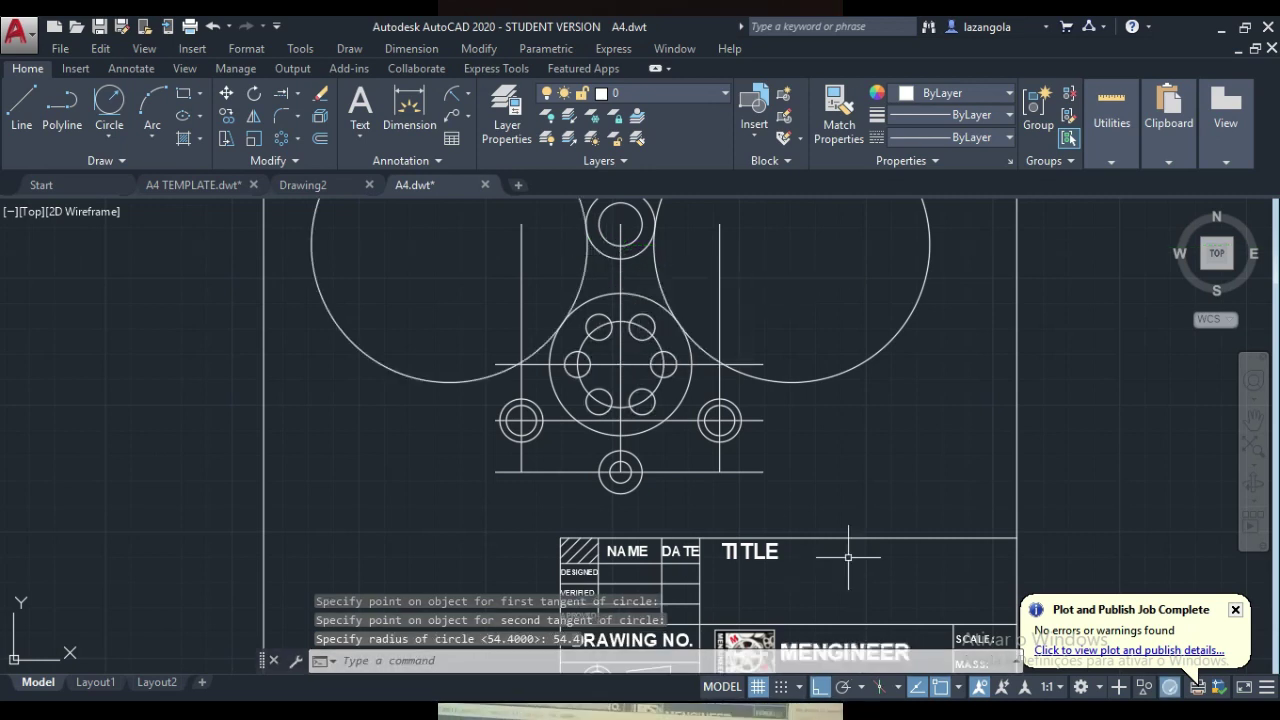
{"action": "scroll", "coordinate": [830, 363], "scroll_direction": "down", "scroll_amount": 2}
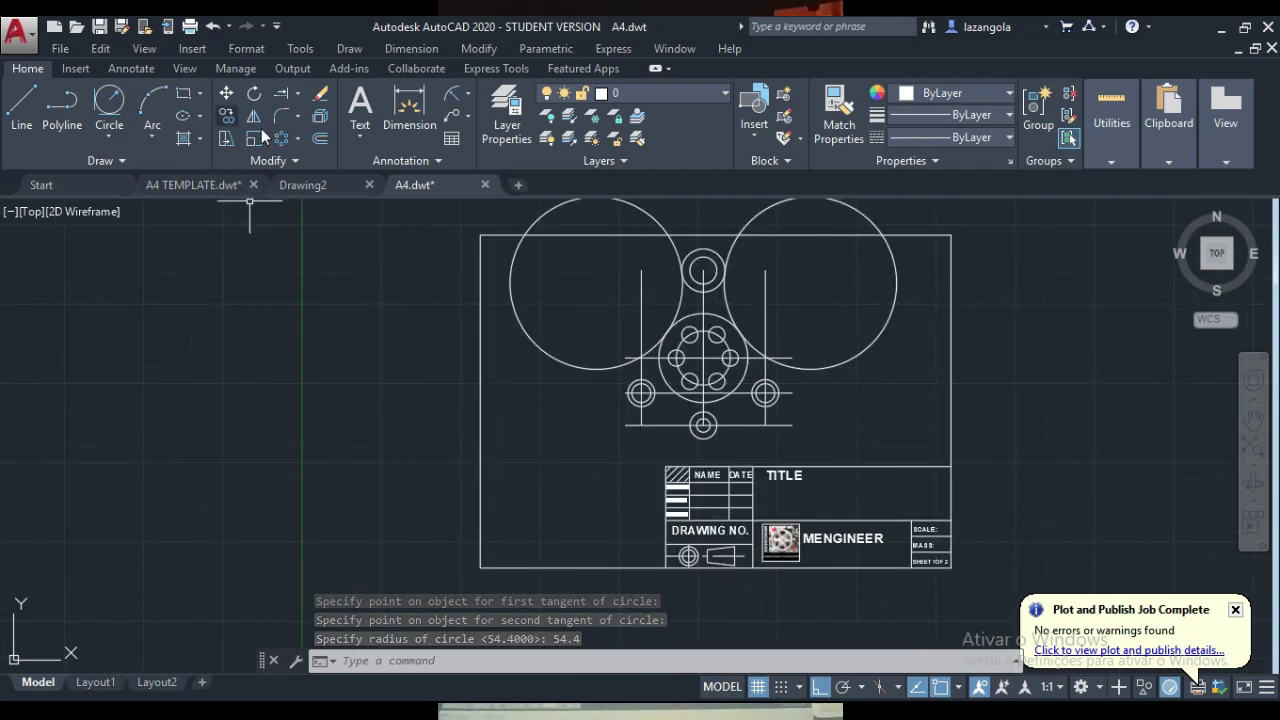
- Trim the R54.4 circles, with all objects as edges, into arcs joining top boss and hub
{"action": "left_click", "coordinate": [298, 92]}
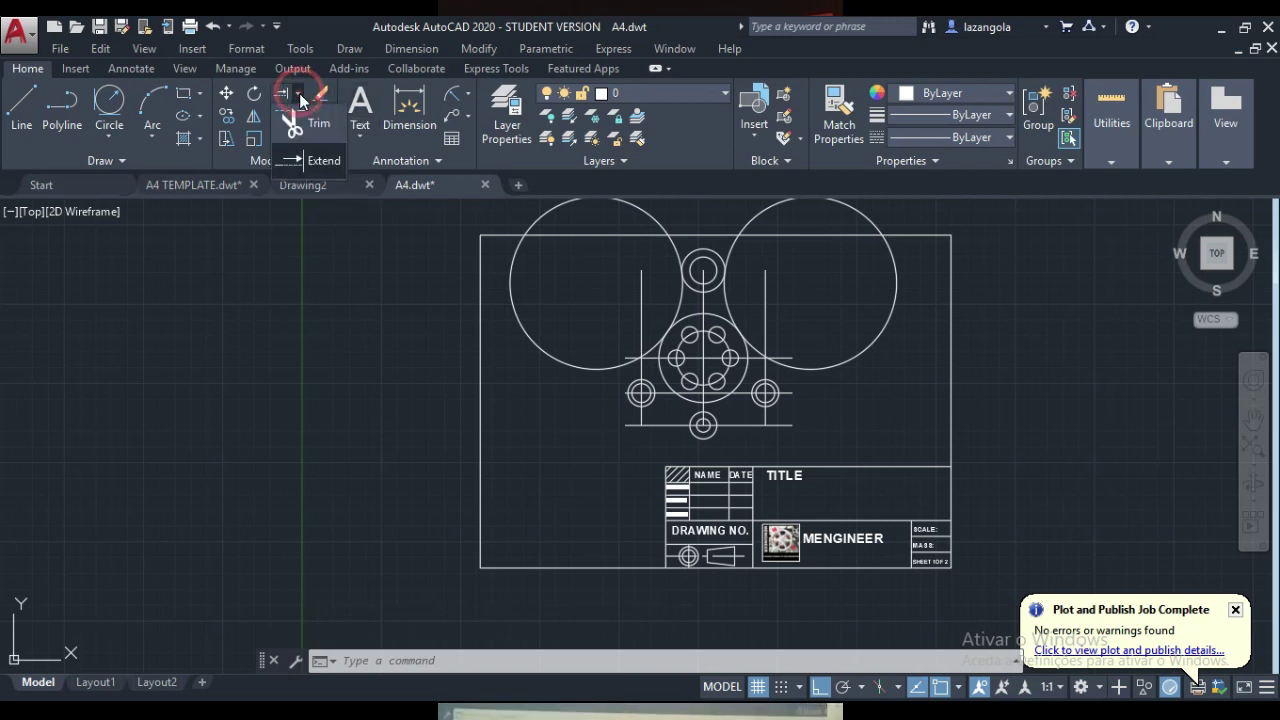
{"action": "left_click", "coordinate": [300, 121]}
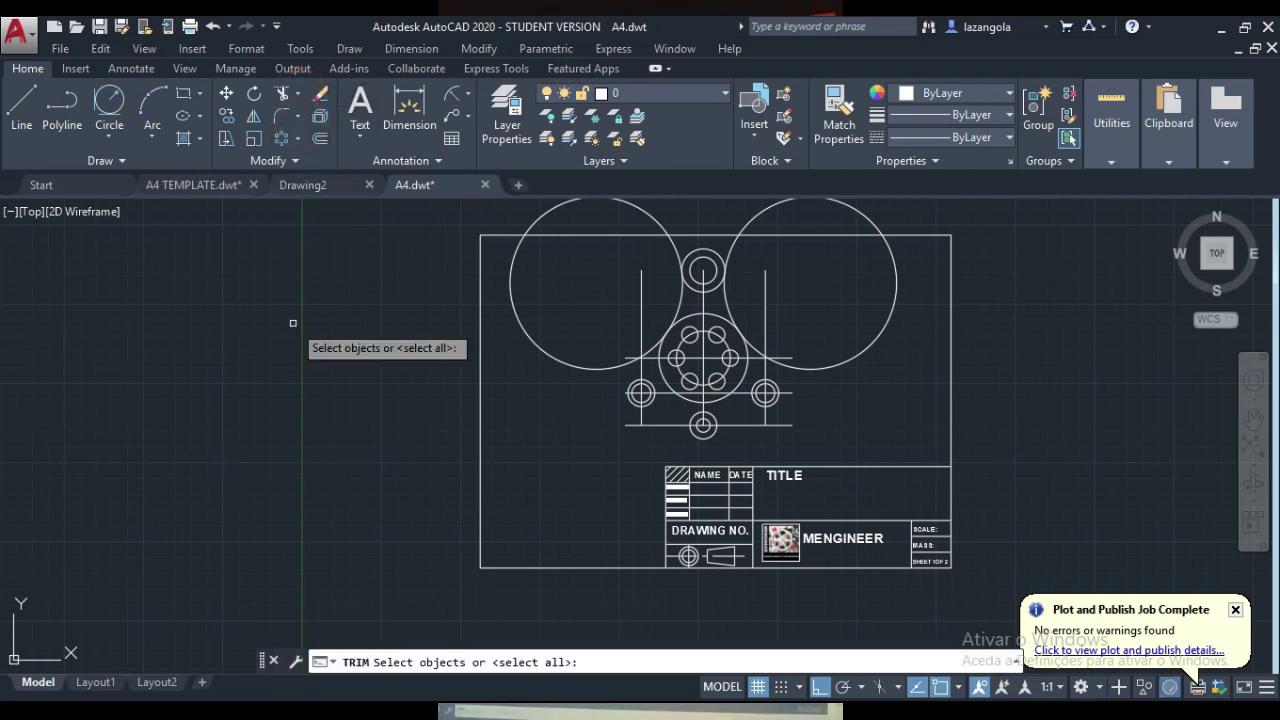
{"action": "key", "text": "Return"}
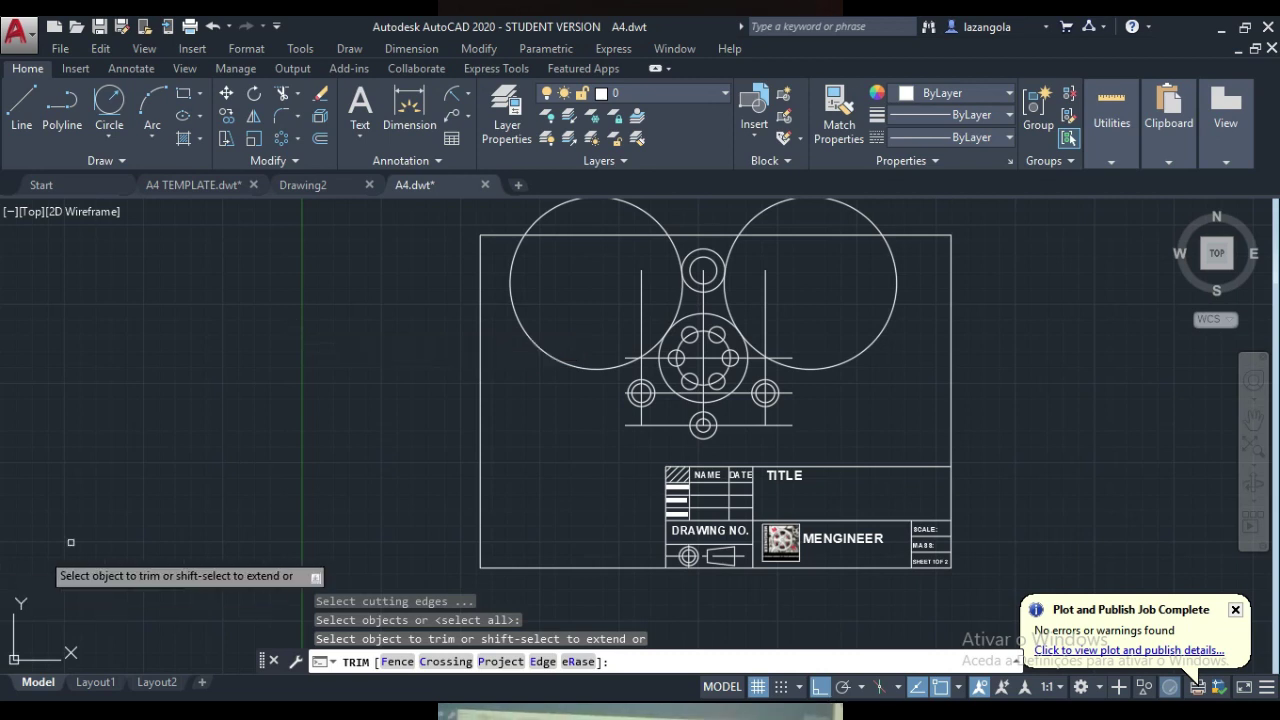
{"action": "left_click", "coordinate": [895, 271]}
{"action": "left_click", "coordinate": [734, 249]}
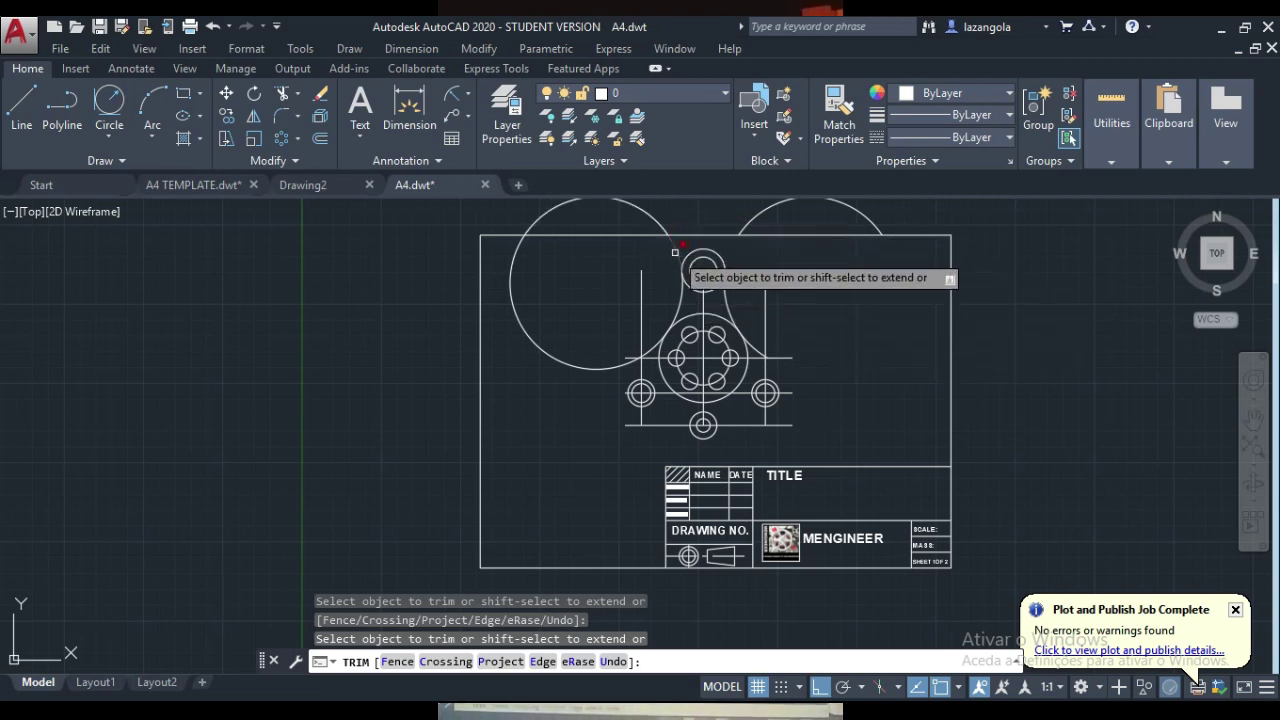
{"action": "left_click", "coordinate": [513, 292]}
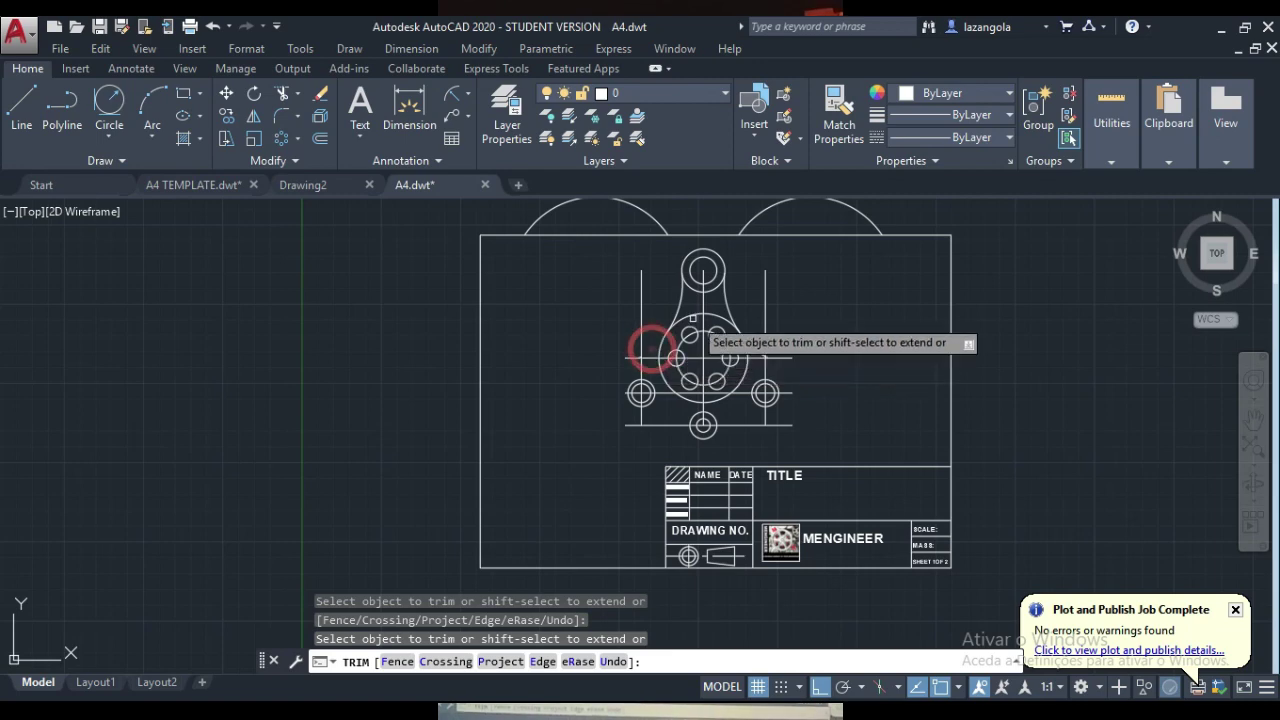
{"action": "scroll", "coordinate": [690, 335], "scroll_direction": "up", "scroll_amount": 4}
{"action": "left_click", "coordinate": [847, 397]}
{"action": "scroll", "coordinate": [878, 345], "scroll_direction": "down", "scroll_amount": 4}
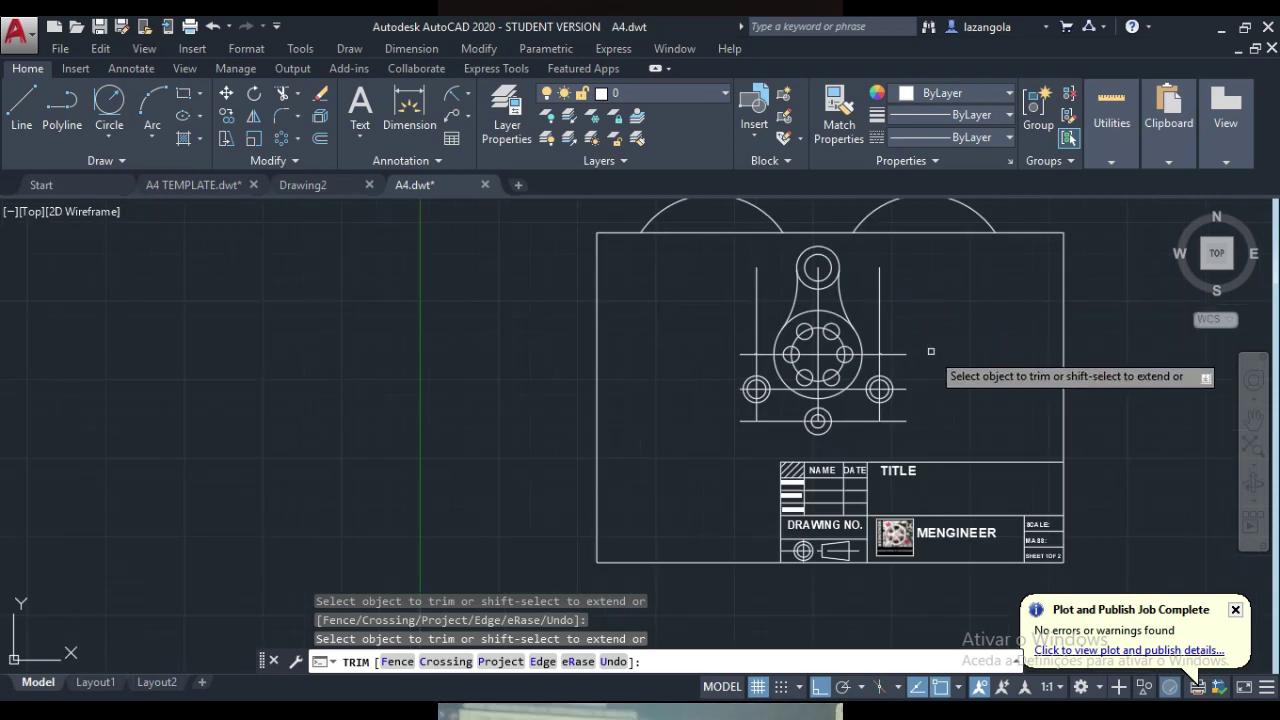
{"action": "key", "text": "Escape"}
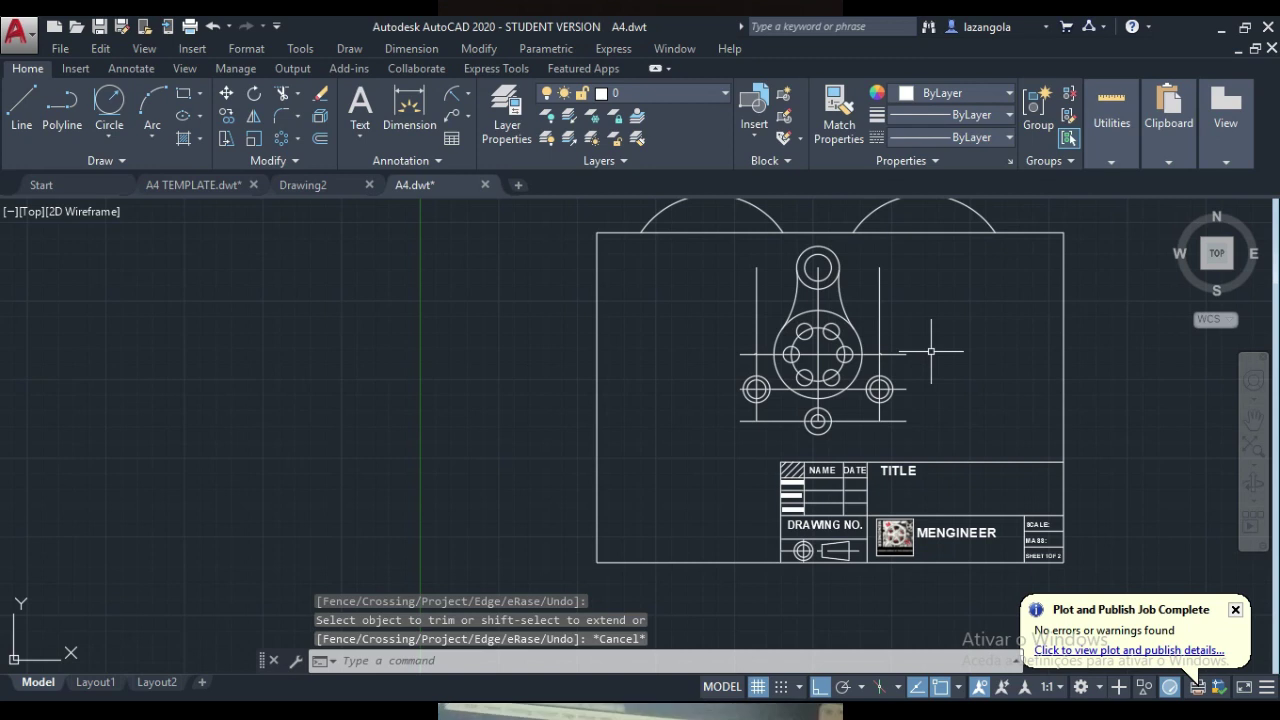
- Erase the two leftover arcs above the drawing border
{"action": "left_click", "coordinate": [992, 219]}
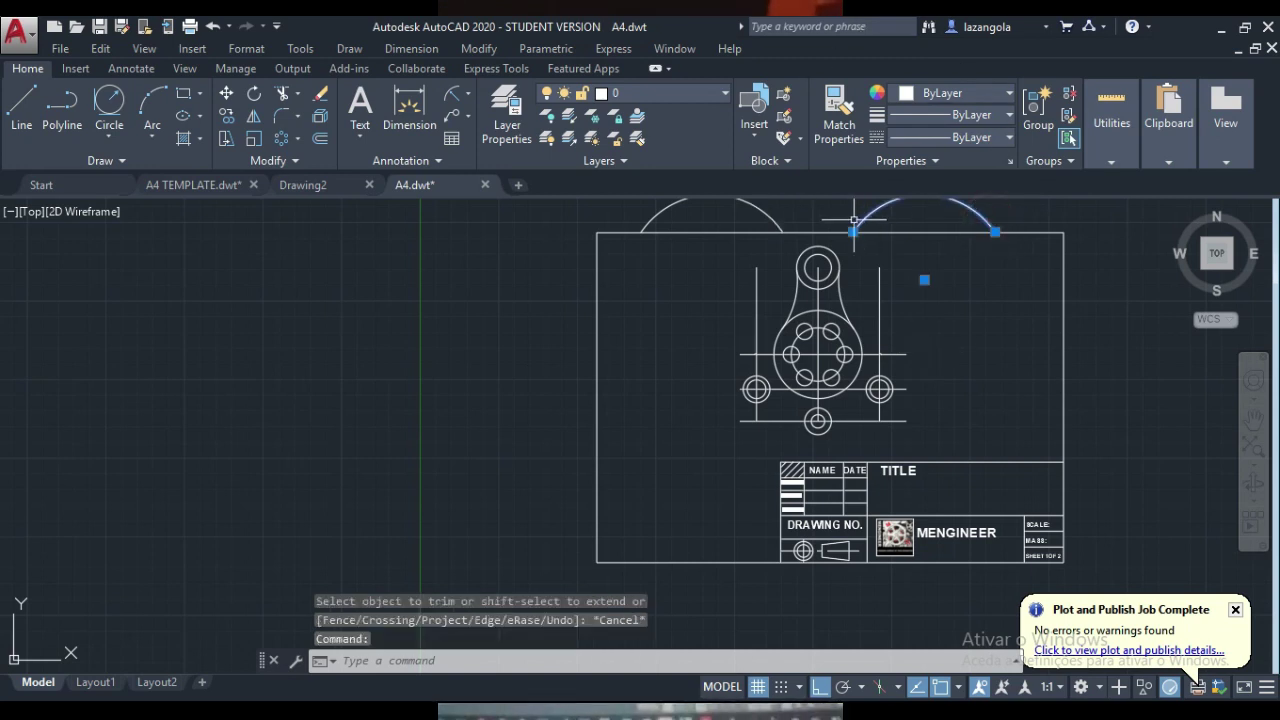
{"action": "left_click", "coordinate": [771, 216]}
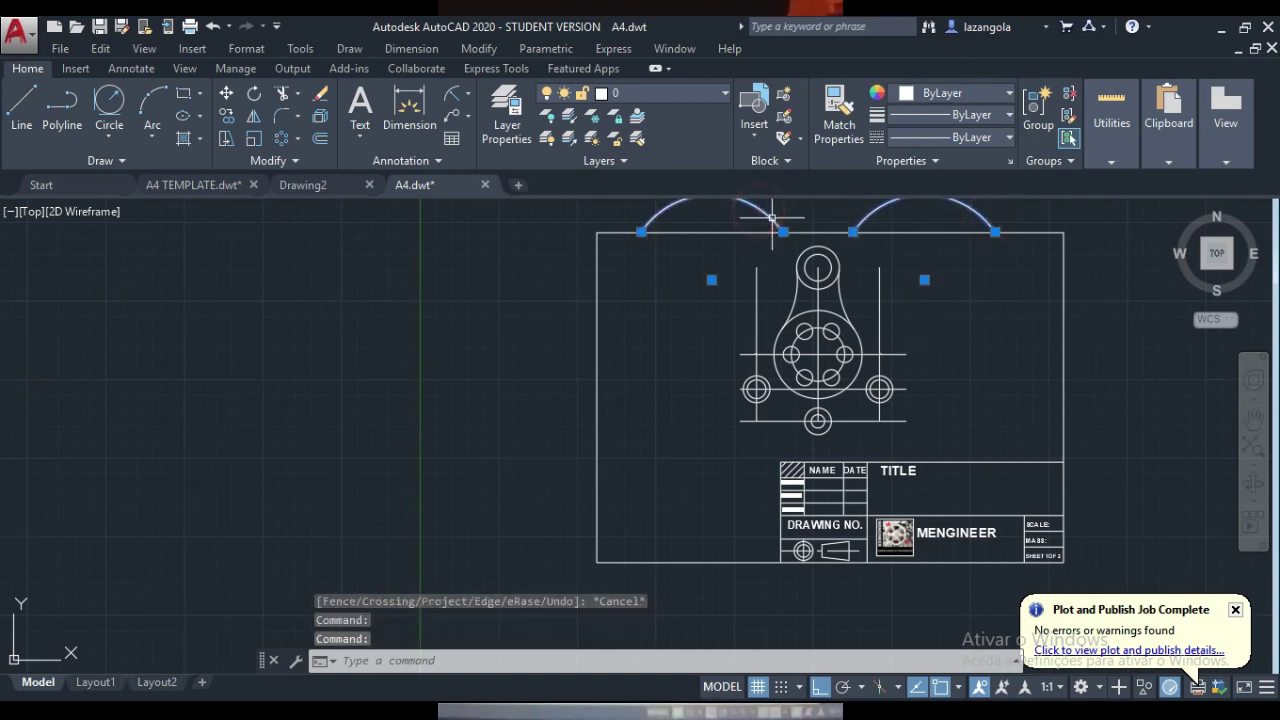
{"action": "key", "text": "Delete"}
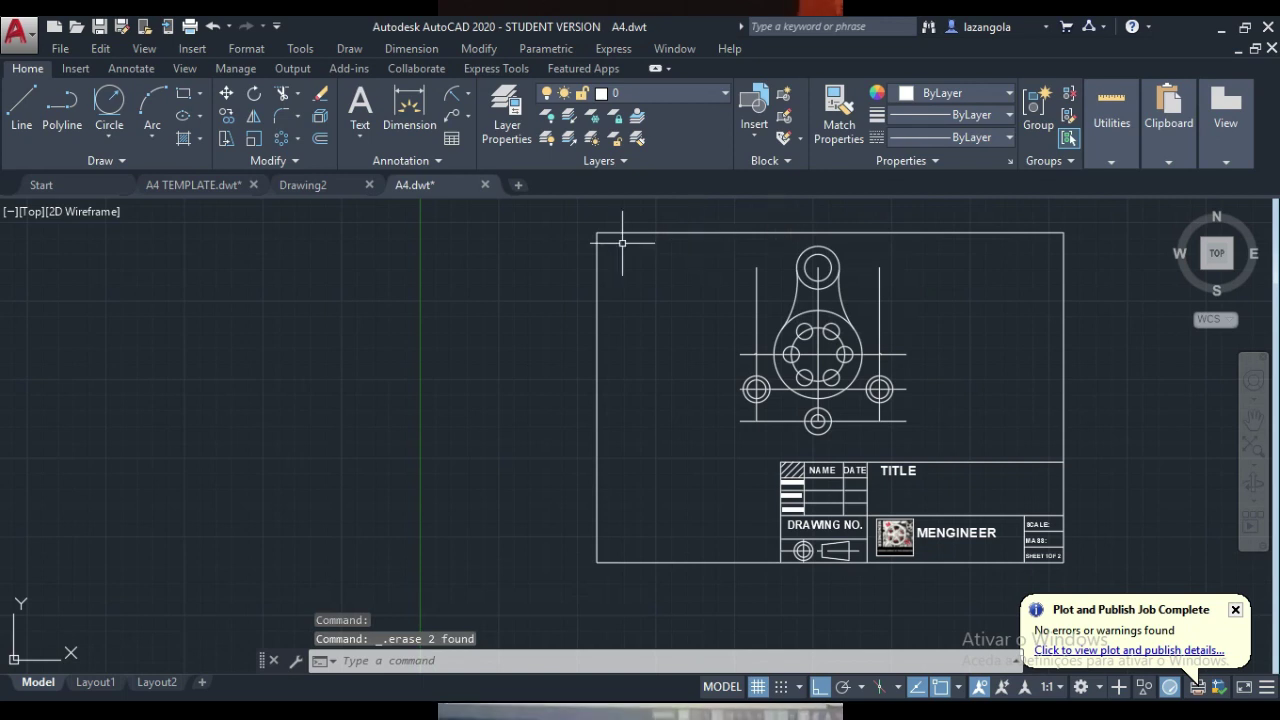
- Compare with the Gear Support reference PDF and return to the A4 drawing
{"action": "scroll", "coordinate": [865, 314], "scroll_direction": "up", "scroll_amount": 2}
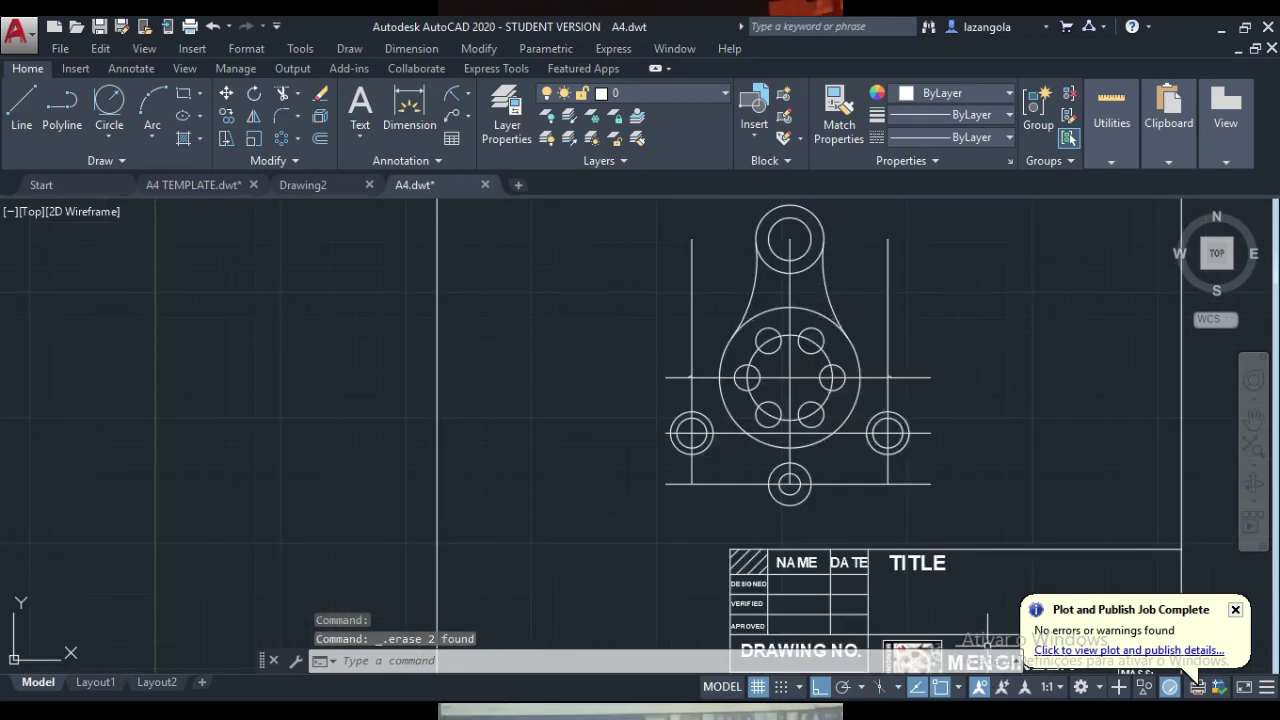
{"action": "mouse_move", "coordinate": [829, 712]}
{"action": "left_click", "coordinate": [913, 657]}
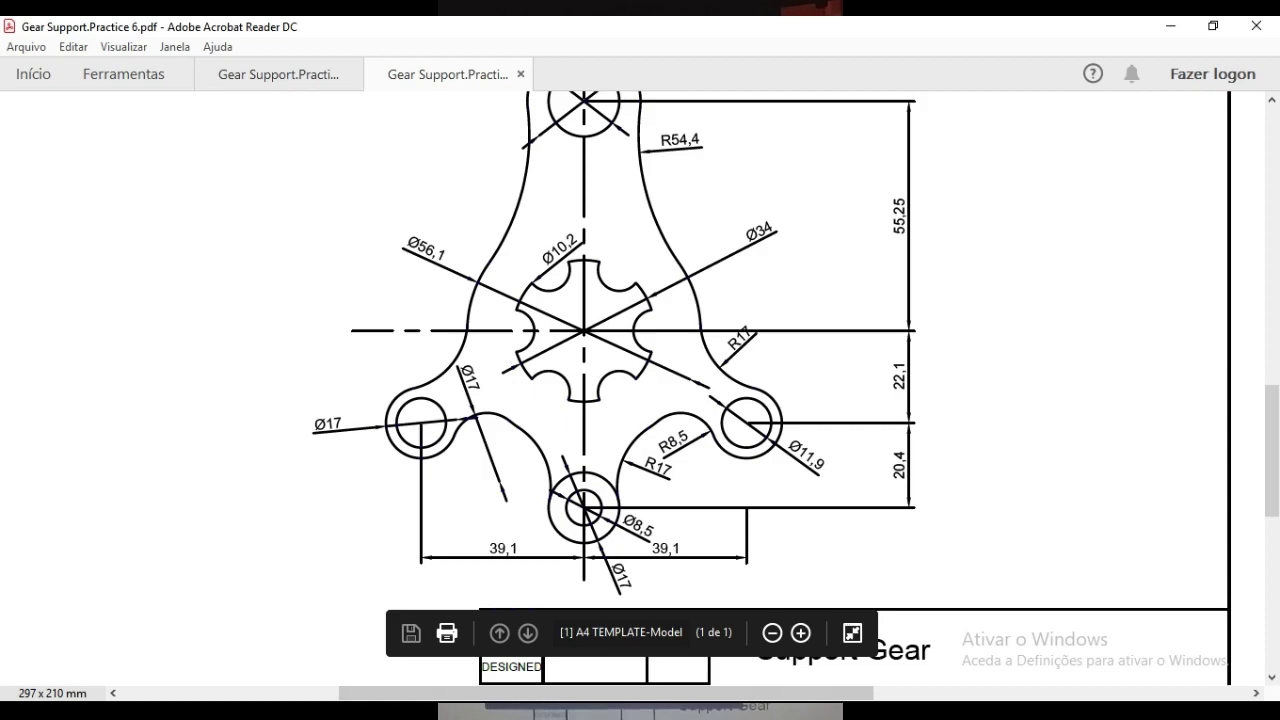
{"action": "mouse_move", "coordinate": [750, 712]}
{"action": "left_click", "coordinate": [998, 636]}
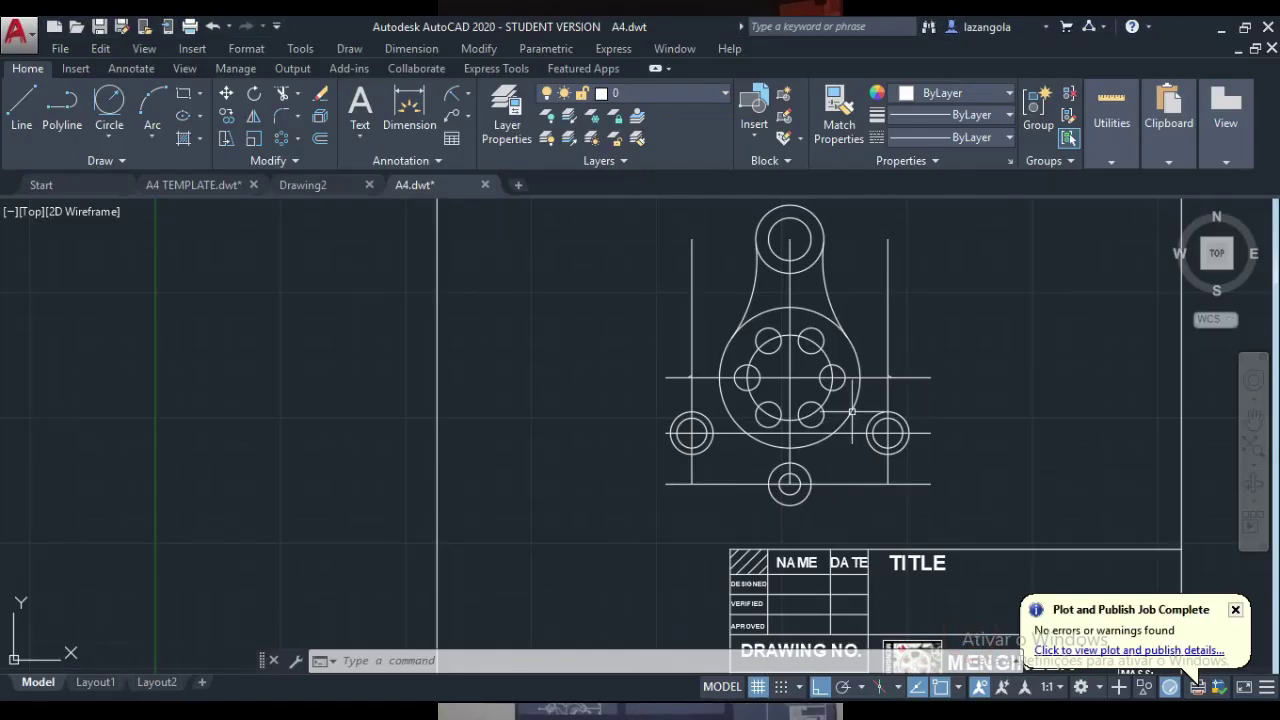
- Draw an R17 circle tangent to the central circle and the right boss
{"action": "left_click", "coordinate": [109, 104]}
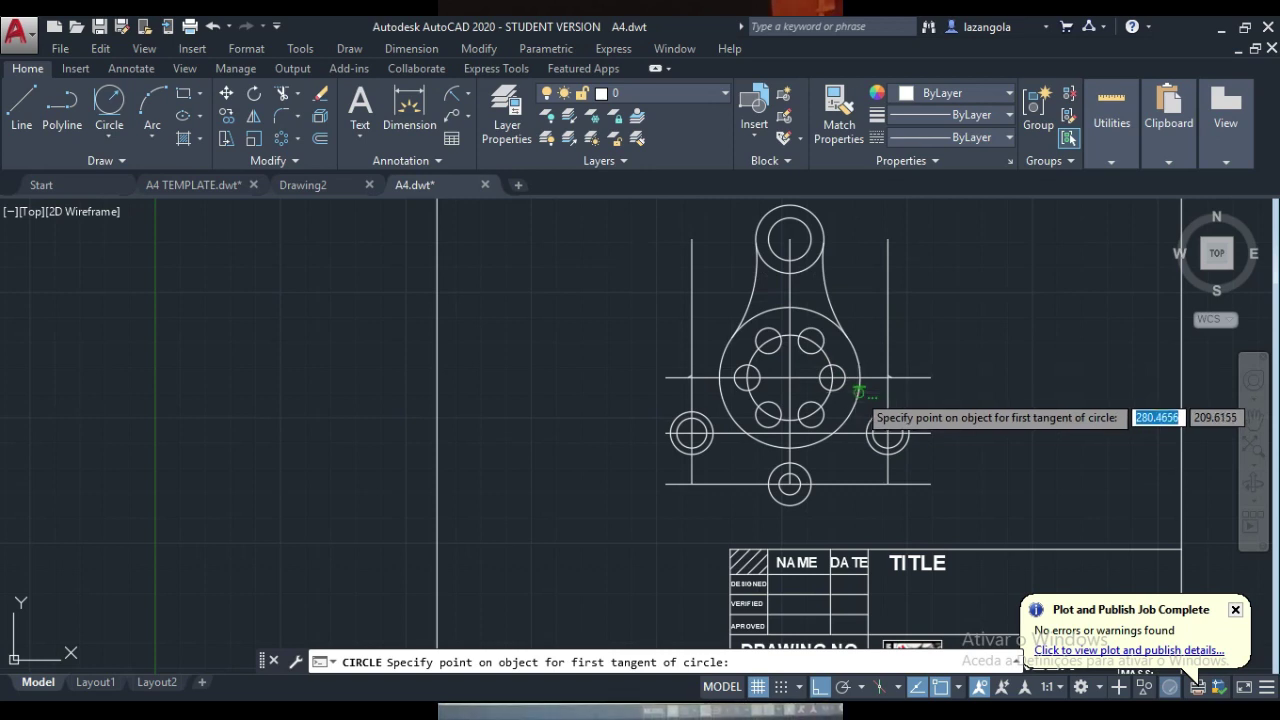
{"action": "left_click", "coordinate": [858, 392]}
{"action": "left_click", "coordinate": [873, 411]}
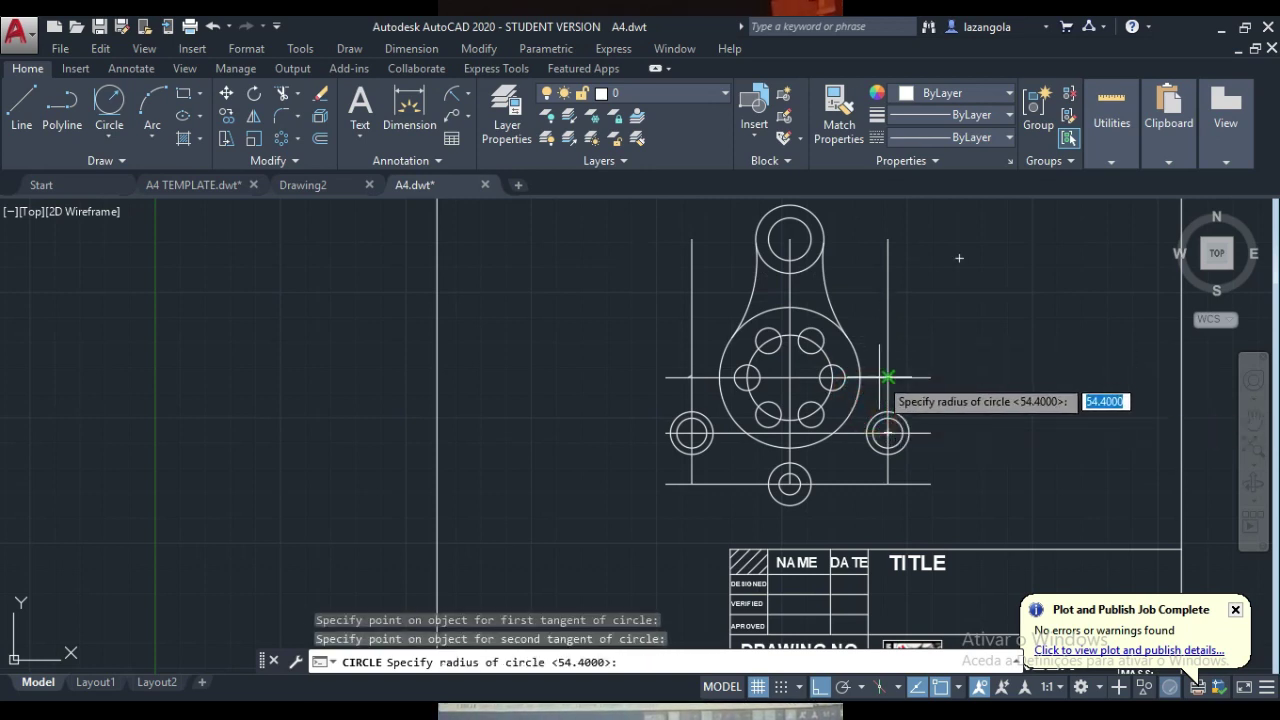
{"action": "type", "text": "1"}
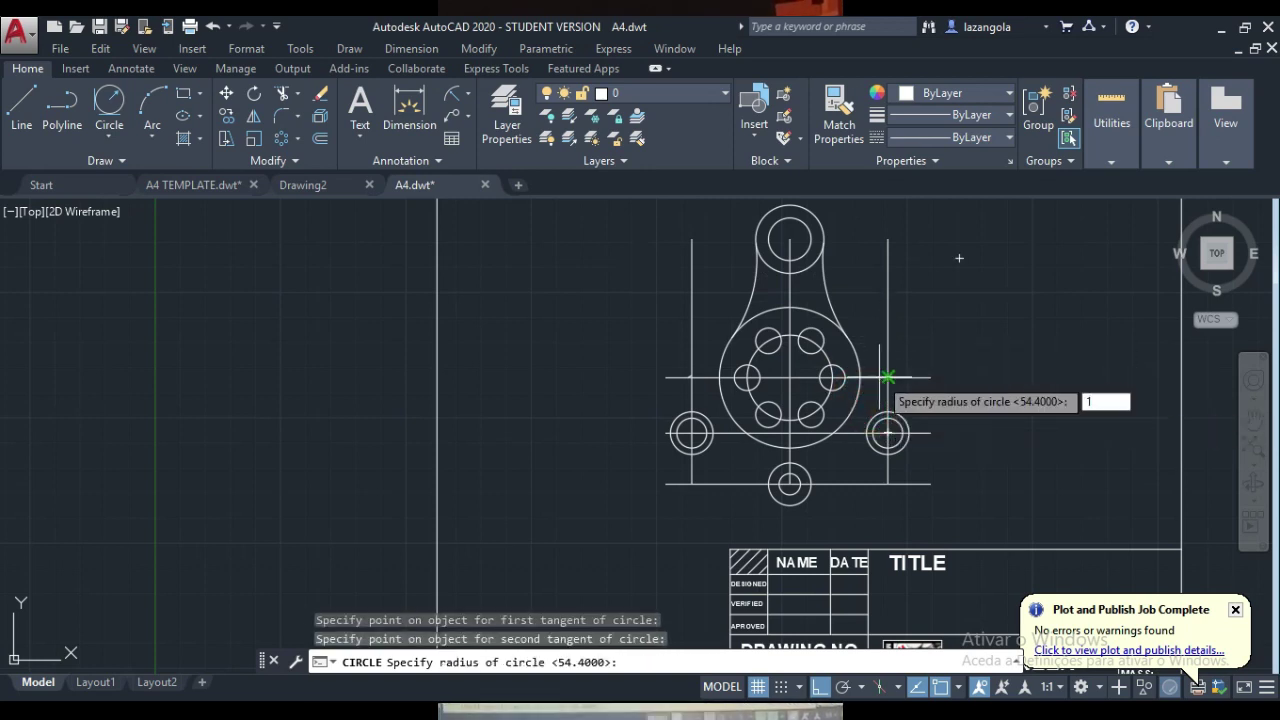
{"action": "type", "text": "7"}
{"action": "key", "text": "Return"}
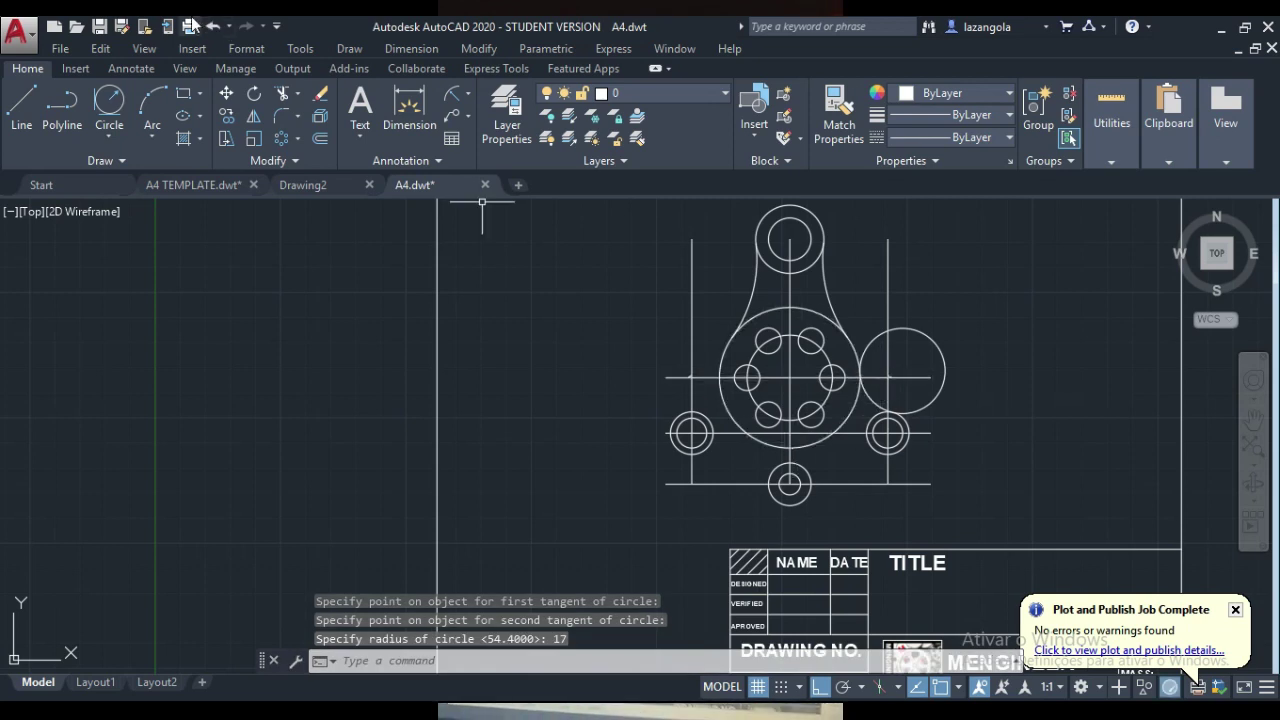
- Draw a matching R17 circle tangent to the central circle and the left boss
{"action": "left_click", "coordinate": [109, 102]}
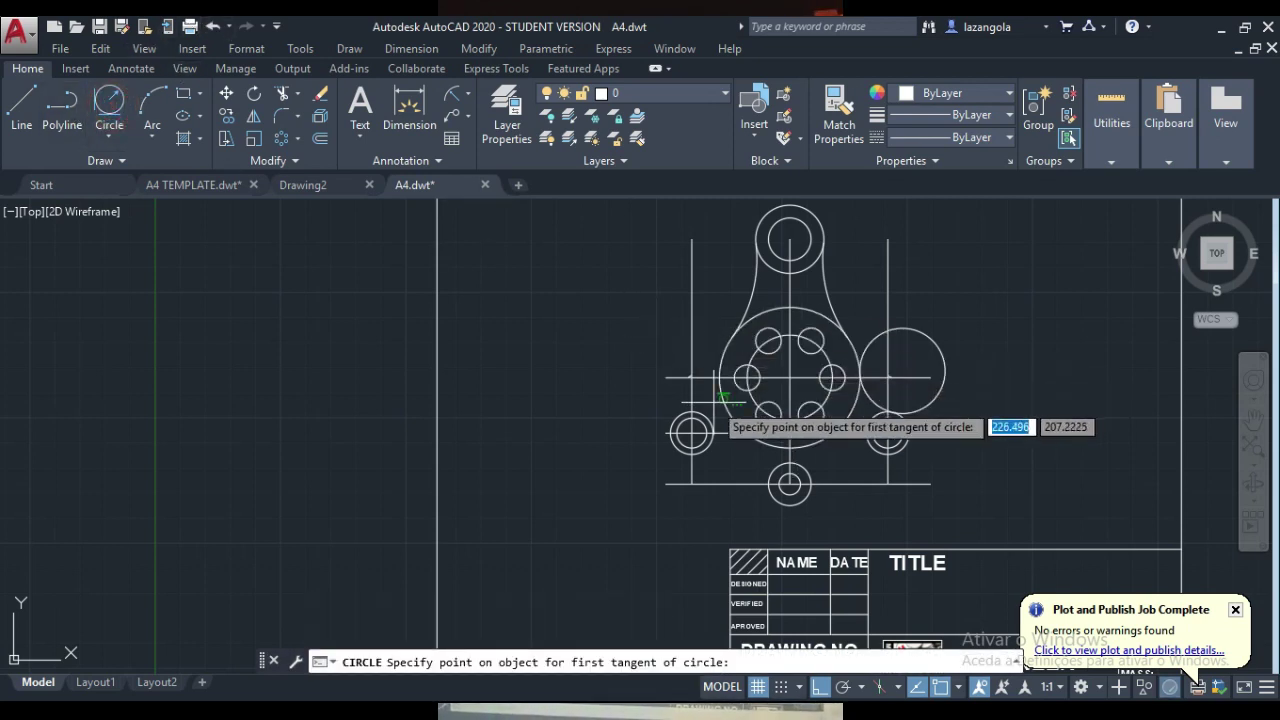
{"action": "left_click", "coordinate": [724, 386]}
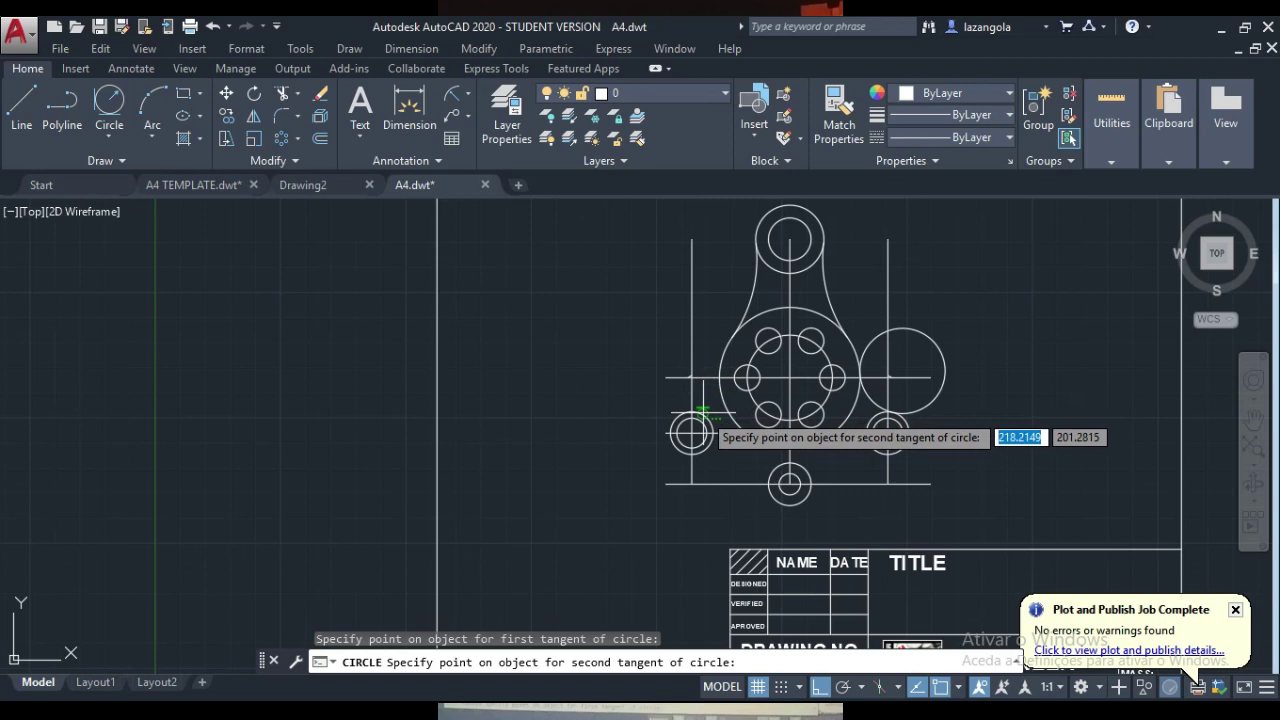
{"action": "left_click", "coordinate": [692, 410]}
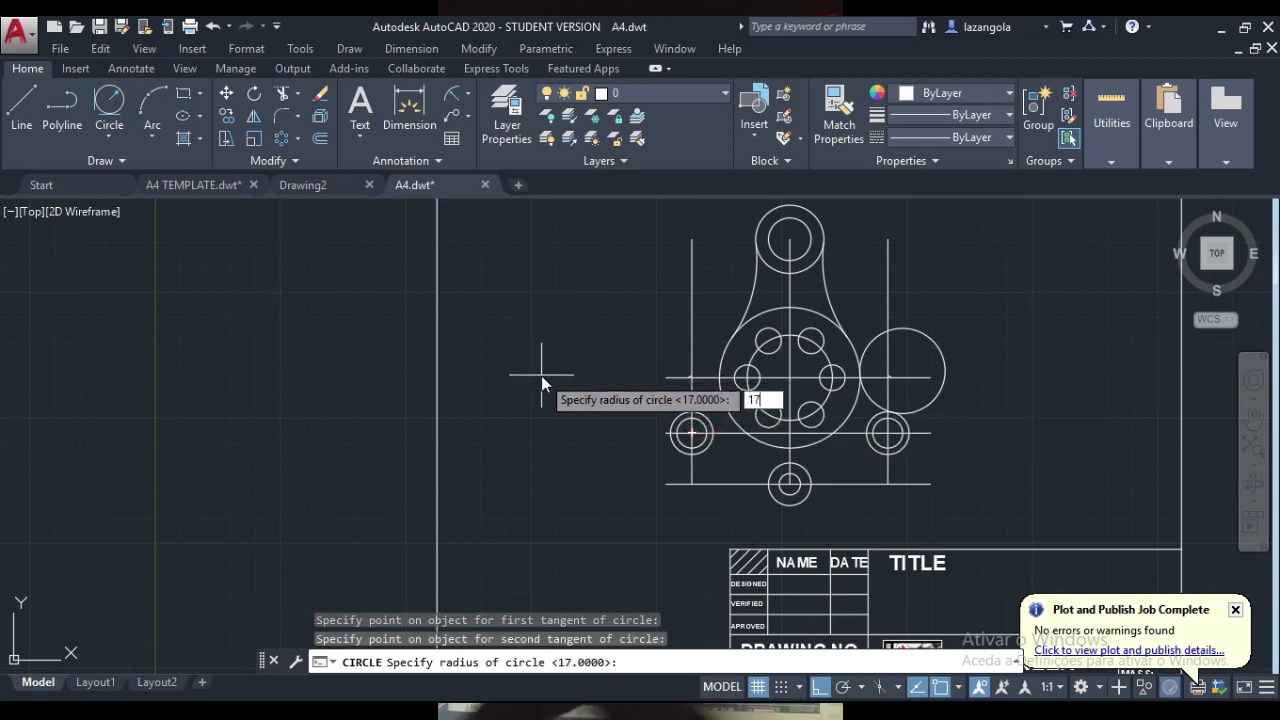
{"action": "key", "text": "Return"}
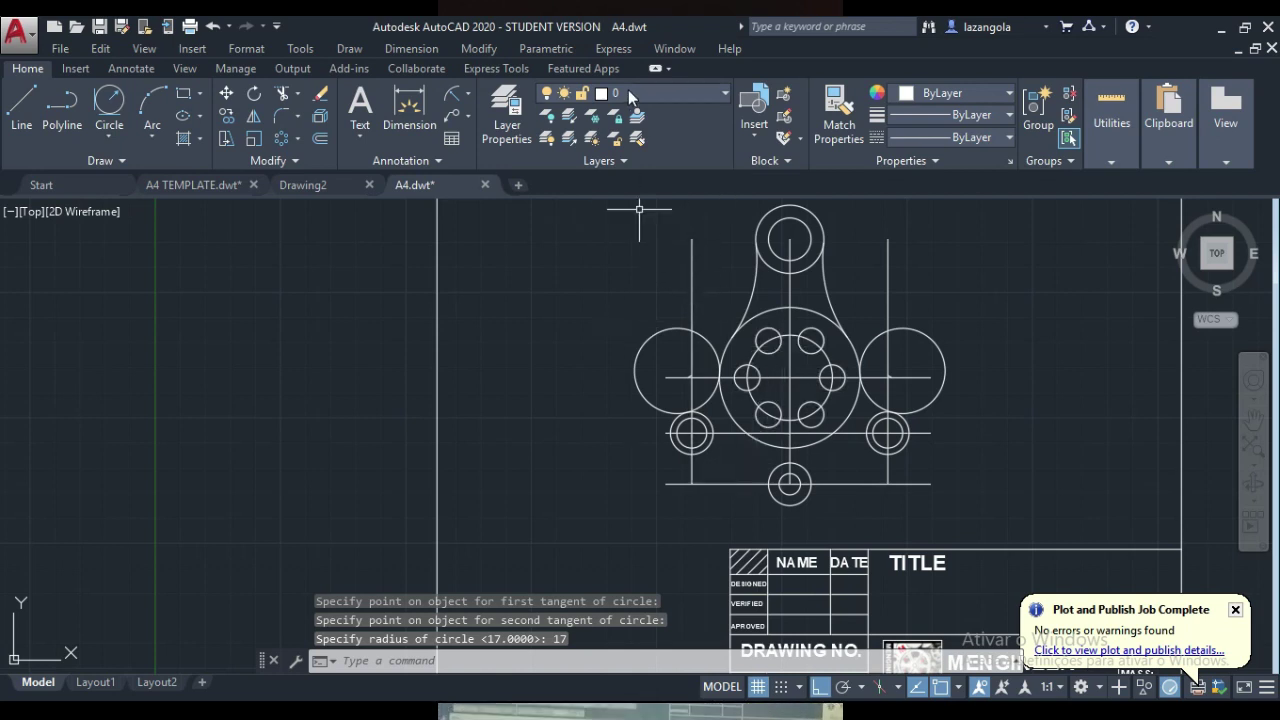
- Trim away the outer arcs of both R17 circles, leaving concave fillets to the side bosses
{"action": "left_click", "coordinate": [285, 94]}
{"action": "key", "text": "Return"}
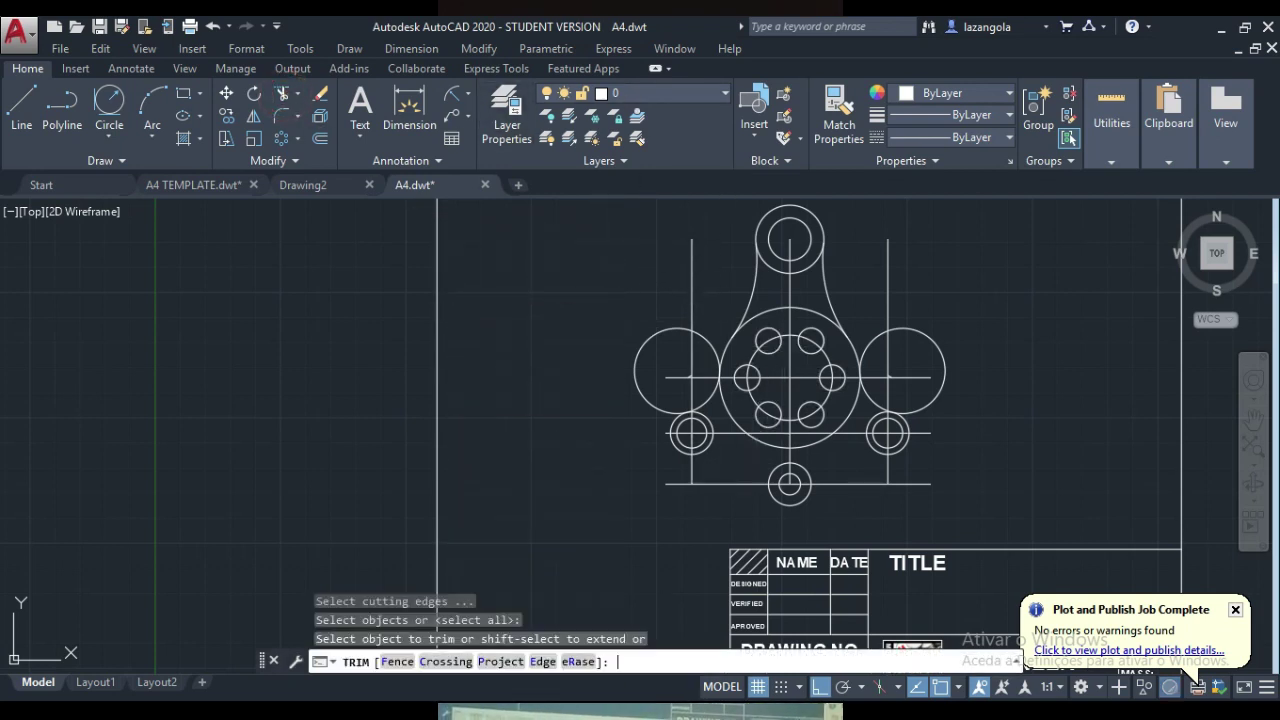
{"action": "left_click", "coordinate": [871, 343]}
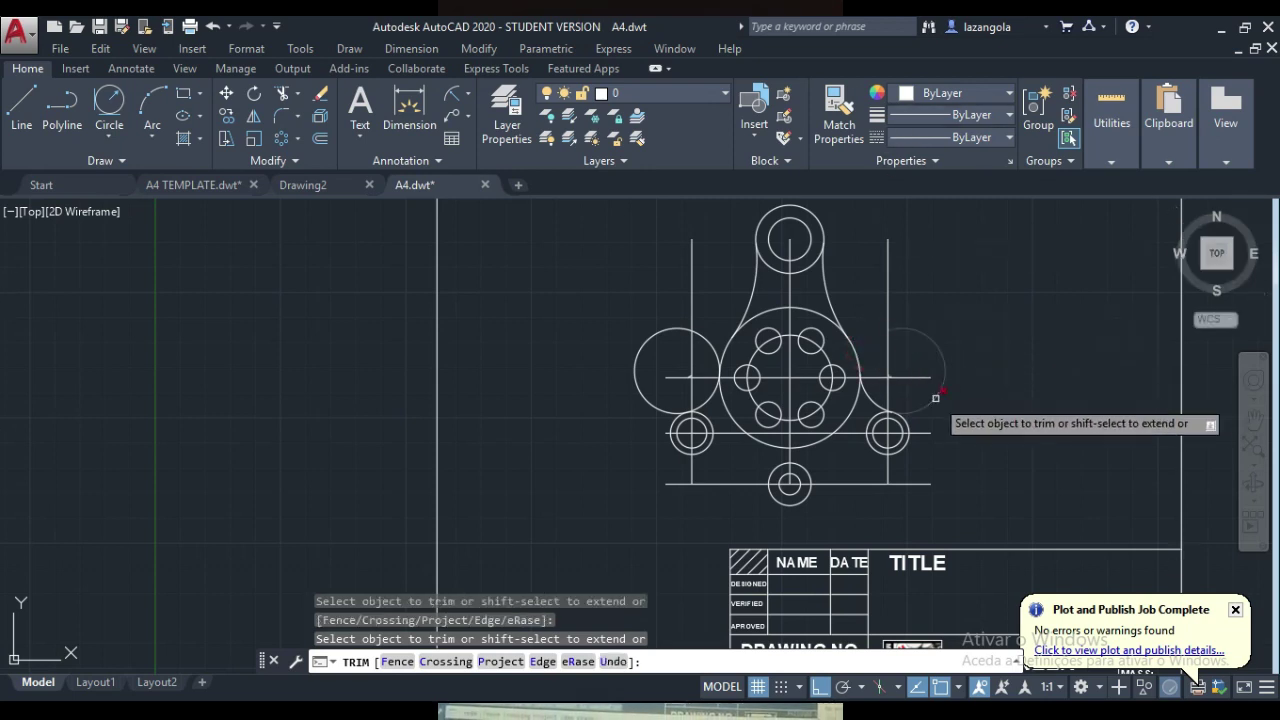
{"action": "left_click", "coordinate": [634, 377]}
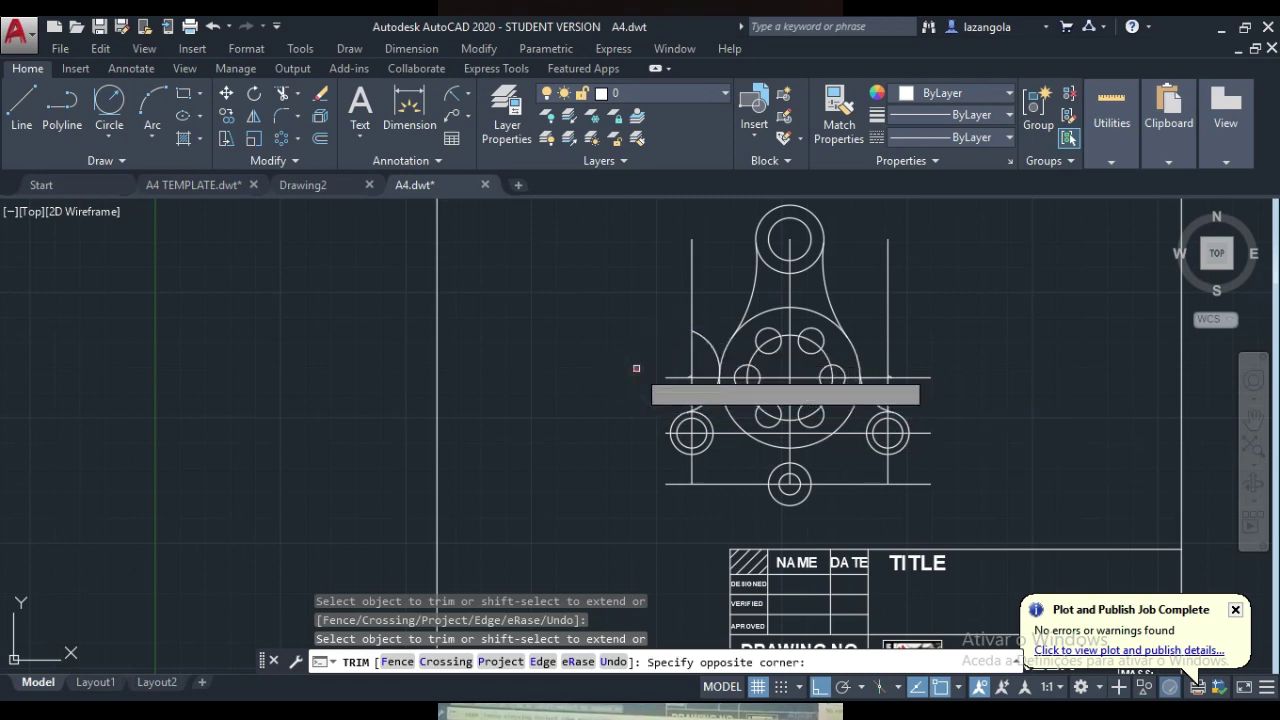
{"action": "left_click", "coordinate": [640, 388]}
{"action": "left_click", "coordinate": [697, 337]}
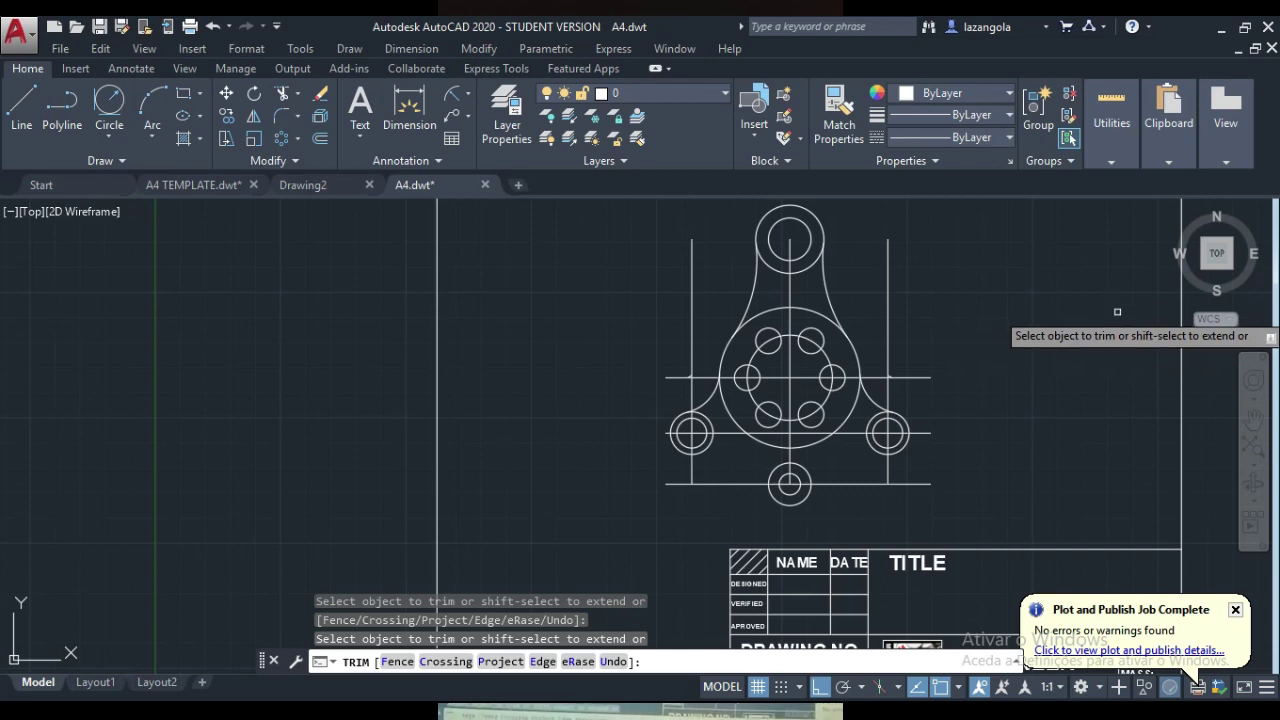
{"action": "mouse_move", "coordinate": [800, 712]}
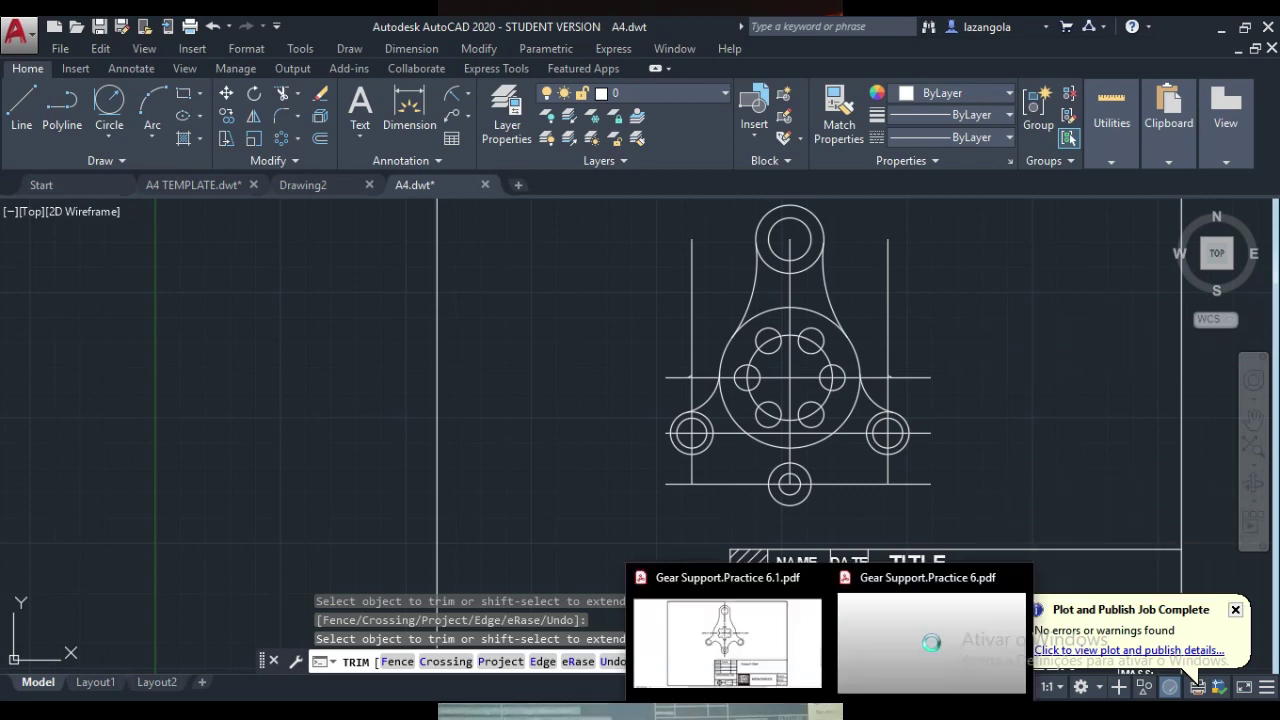
{"action": "left_click", "coordinate": [930, 630]}
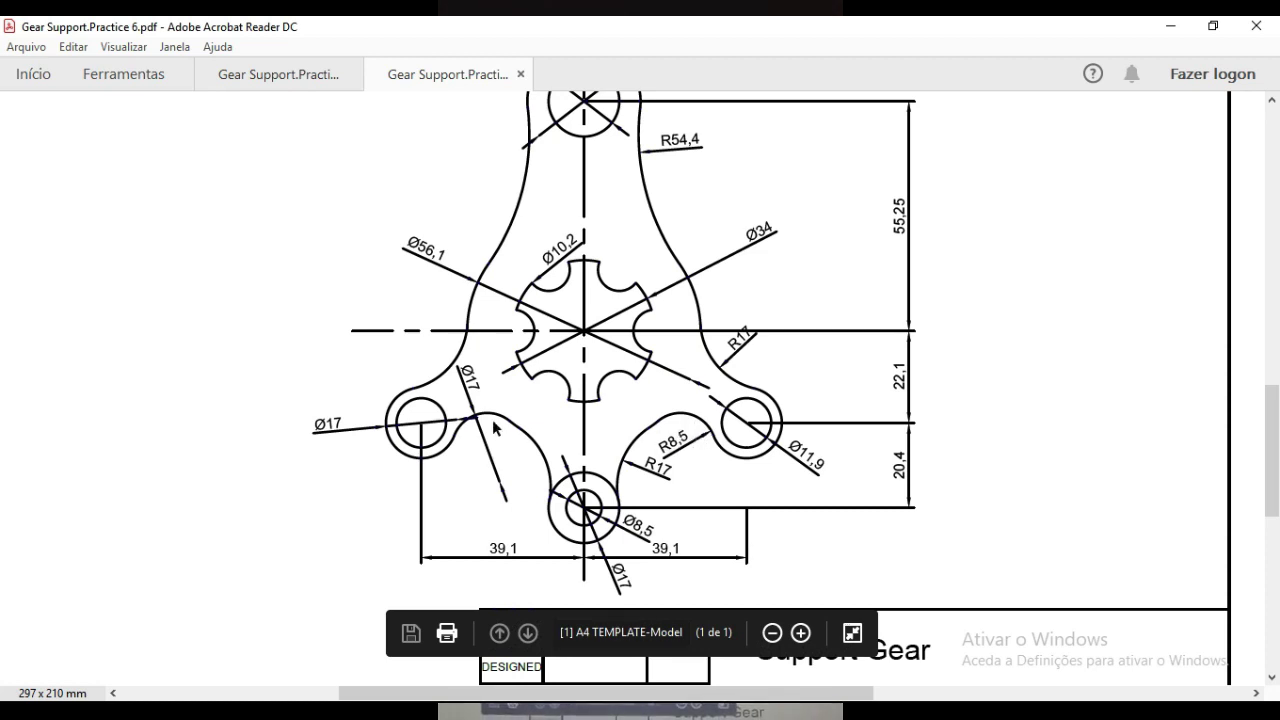
{"action": "mouse_move", "coordinate": [754, 712]}
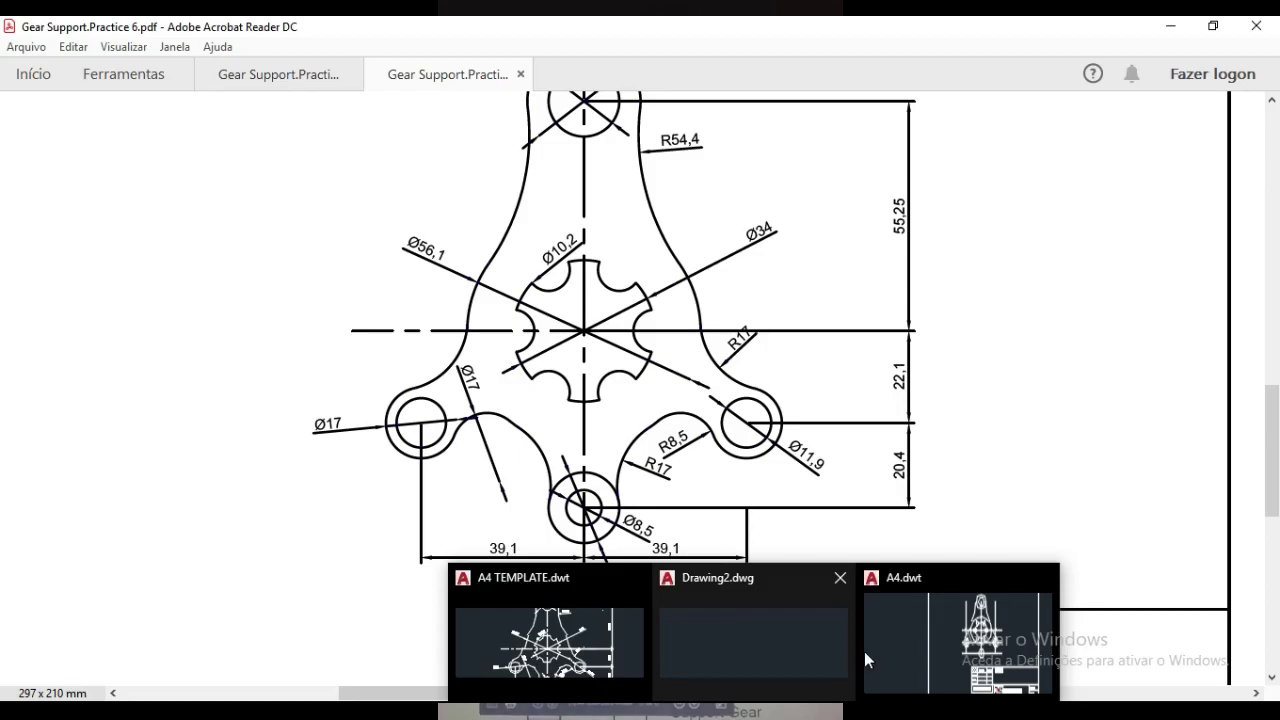
{"action": "left_click", "coordinate": [943, 650]}
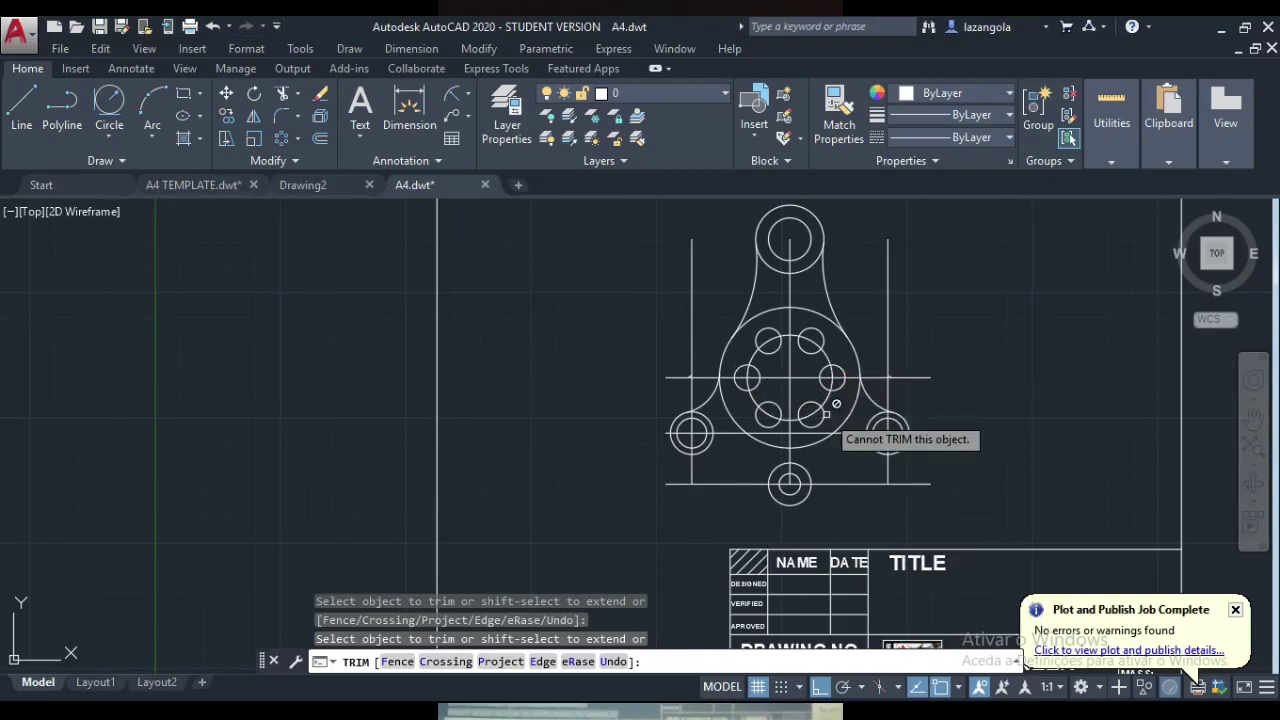
{"action": "key", "text": "Escape"}
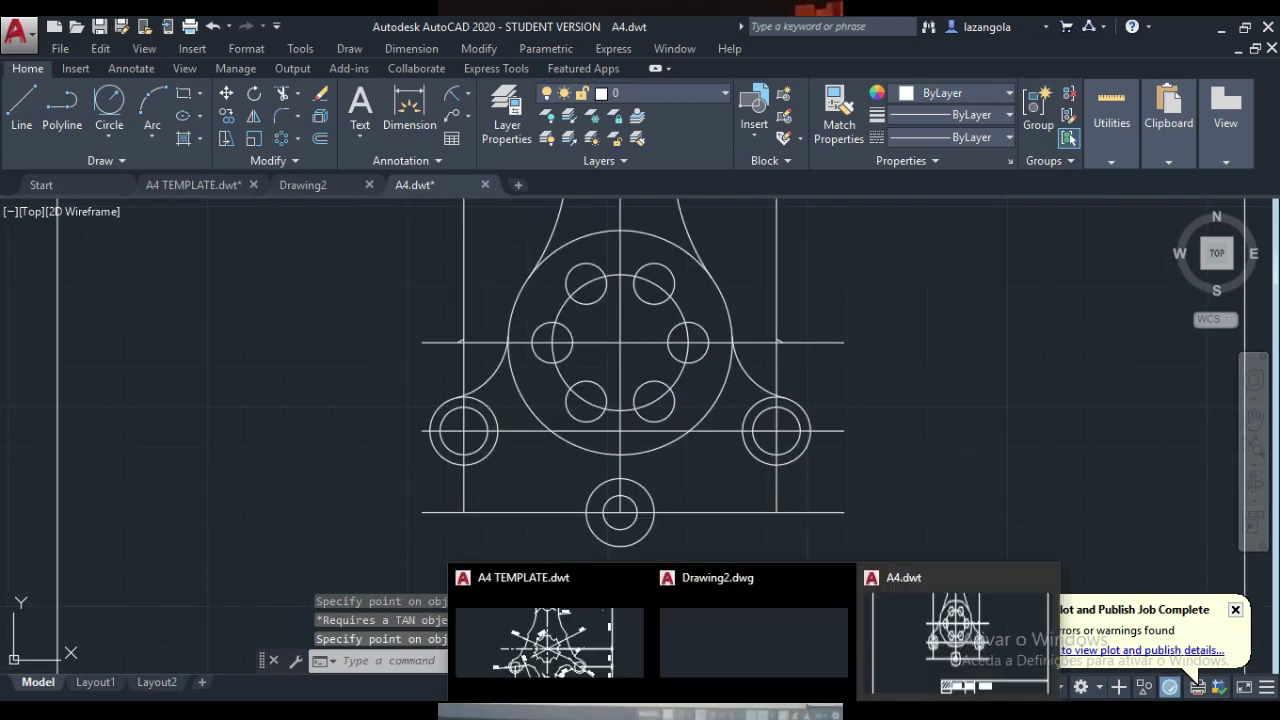
{"action": "left_click", "coordinate": [903, 655]}
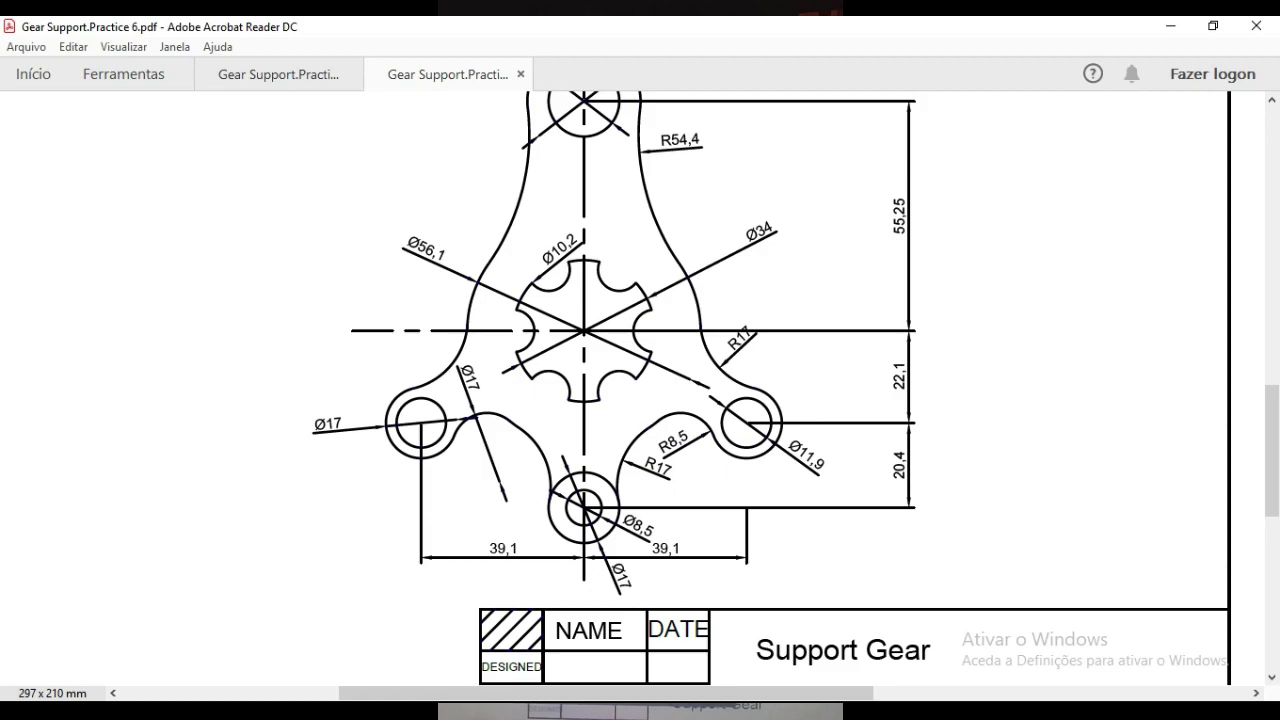
{"action": "mouse_move", "coordinate": [812, 696]}
{"action": "left_click", "coordinate": [950, 650]}
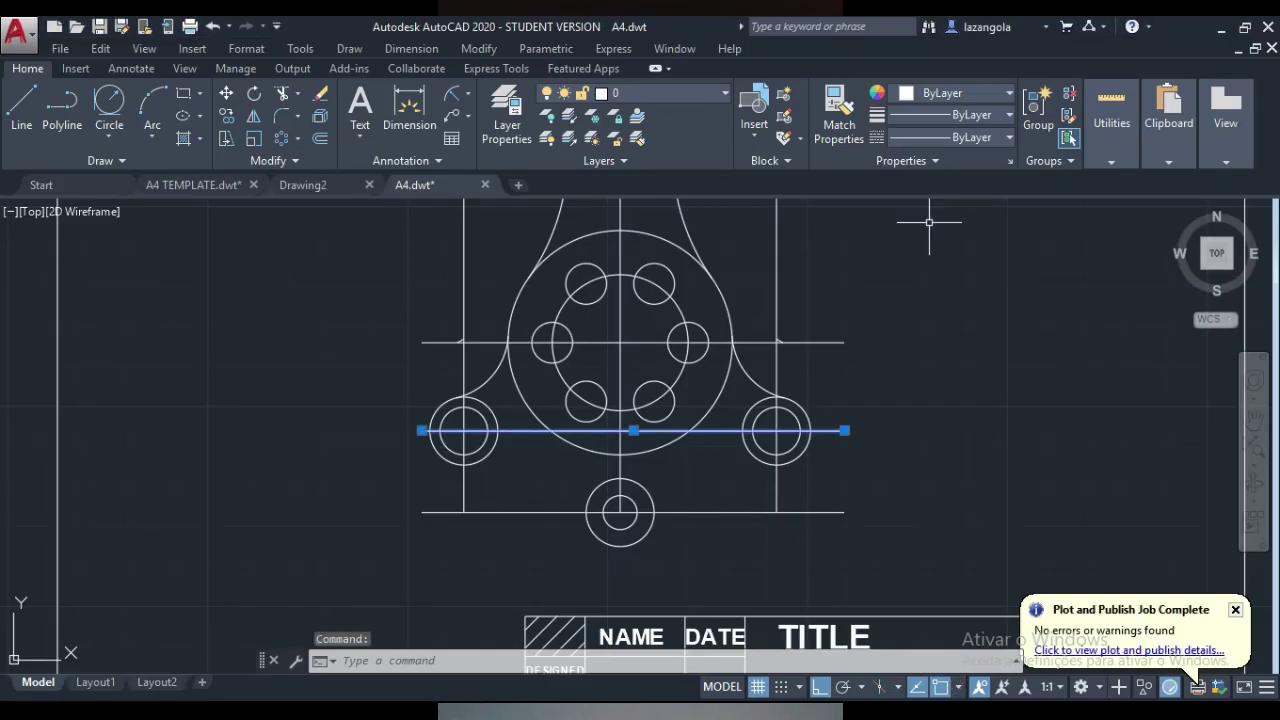
- Delete the horizontal line through the side bosses and add an R8.5 circle at the right boss
{"action": "key", "text": "Delete"}
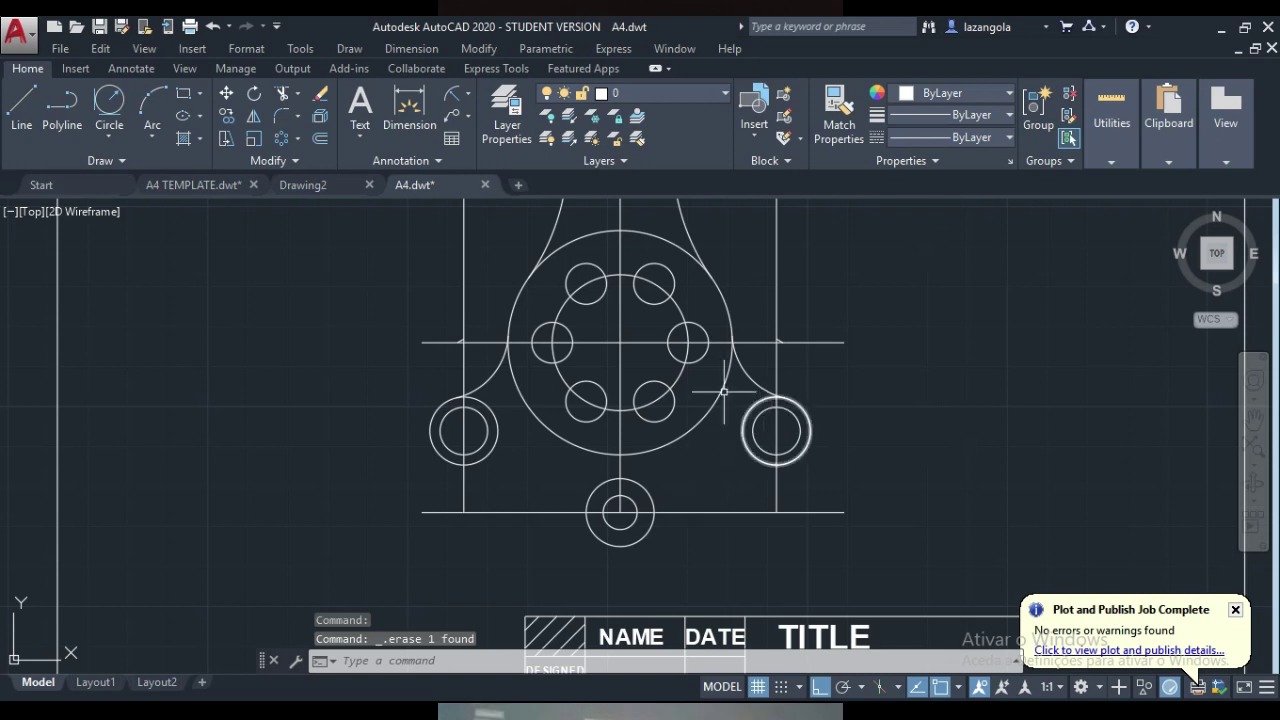
{"action": "left_click", "coordinate": [110, 103]}
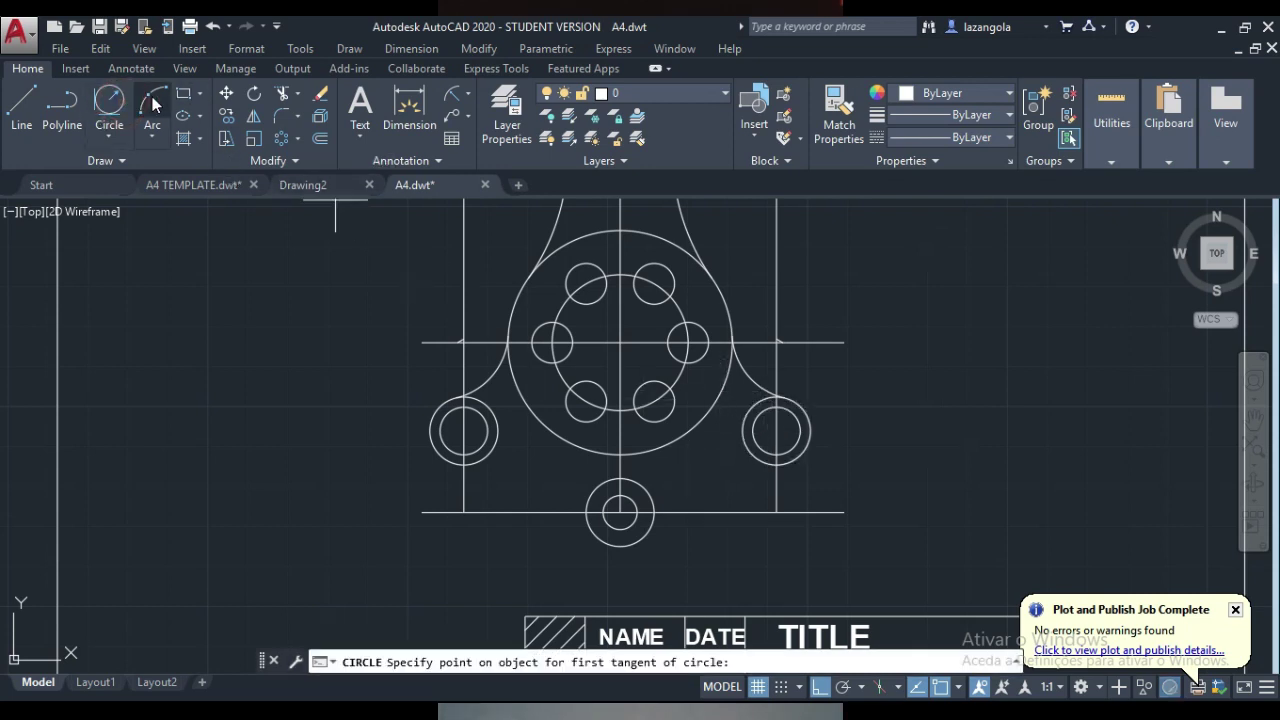
{"action": "left_click", "coordinate": [726, 436]}
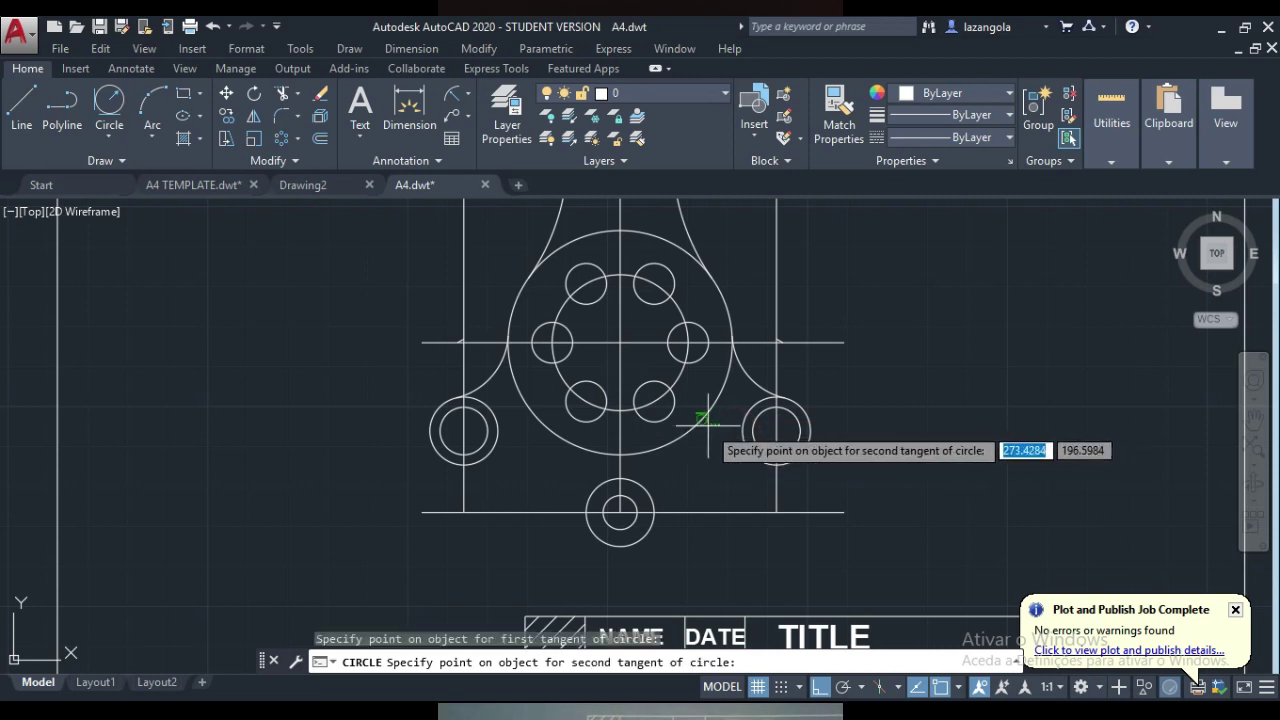
{"action": "left_click", "coordinate": [707, 424]}
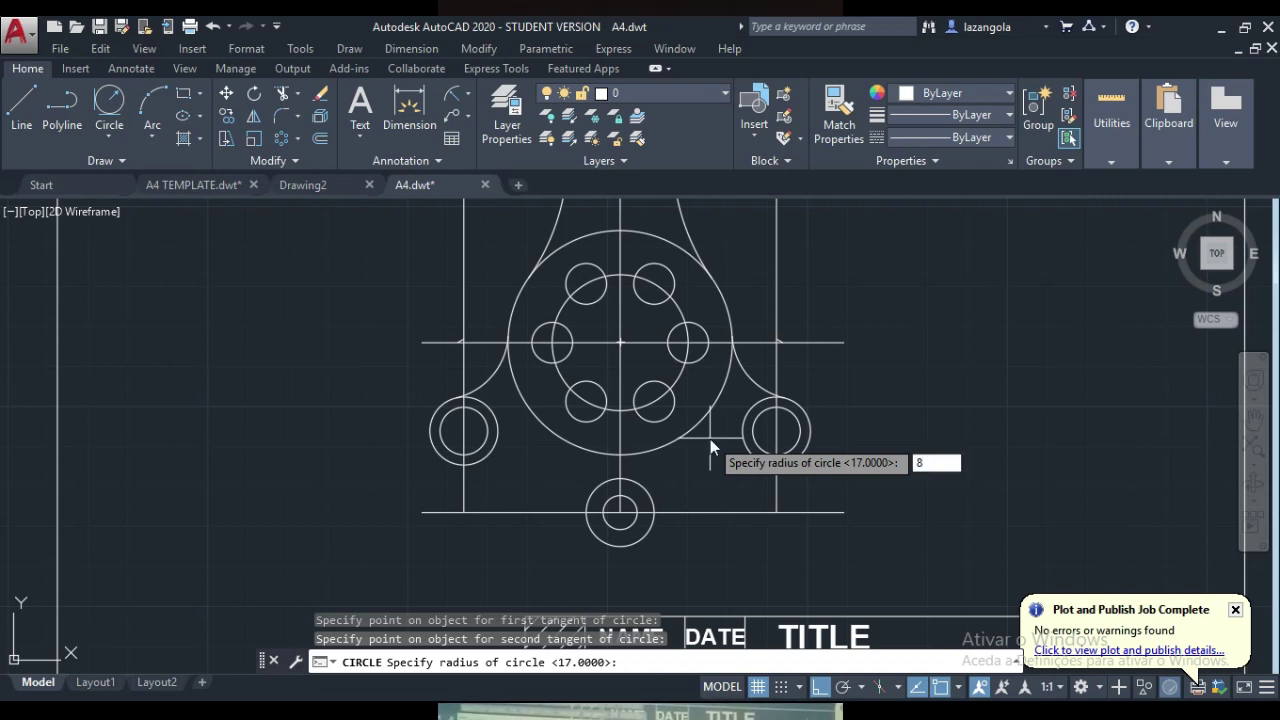
{"action": "type", "text": "8.5"}
{"action": "key", "text": "Return"}
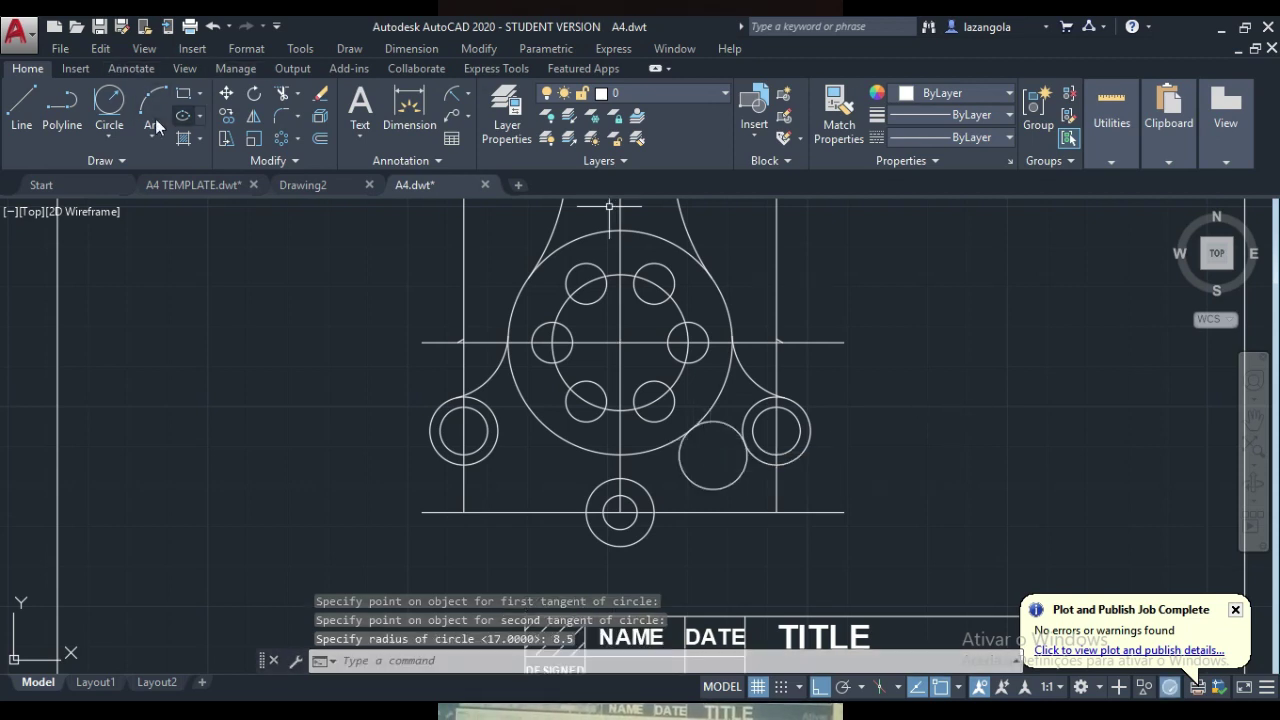
- Add the left R8.5 circle tangent to the left boss and hub, then begin trimming
{"action": "key", "text": "Escape"}
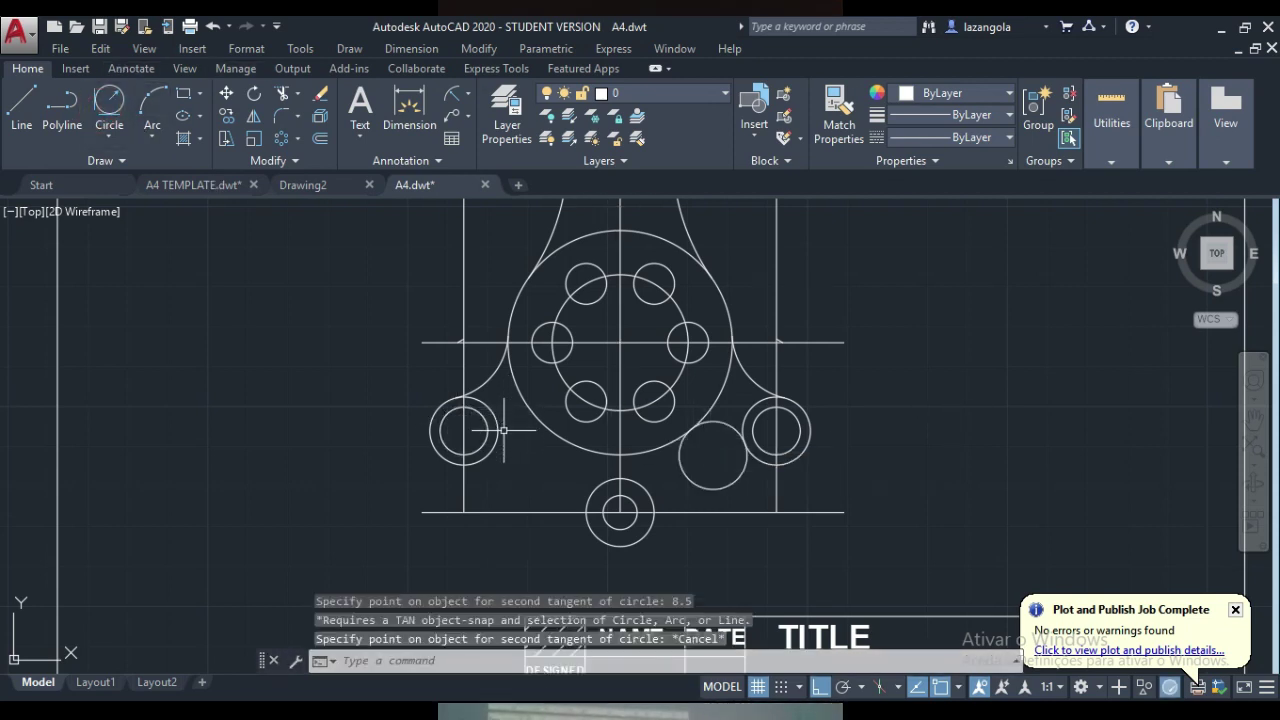
{"action": "left_click", "coordinate": [119, 115]}
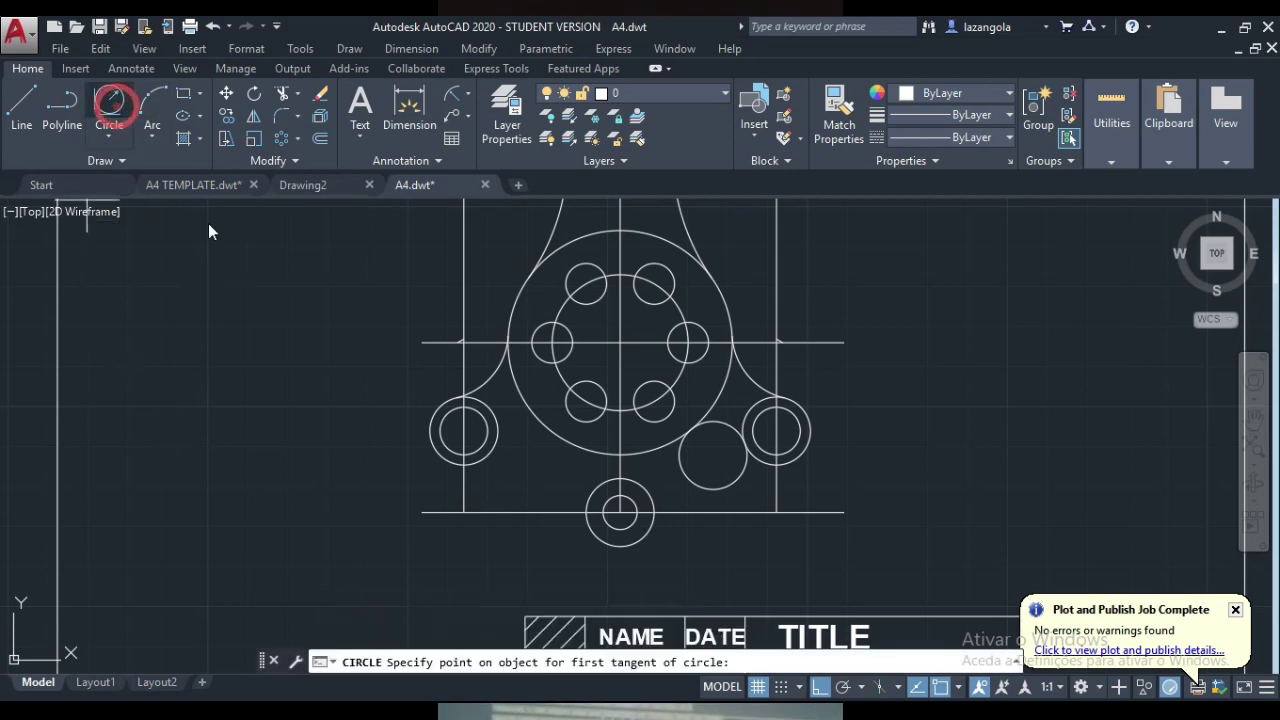
{"action": "left_click", "coordinate": [498, 433]}
{"action": "left_click", "coordinate": [540, 427]}
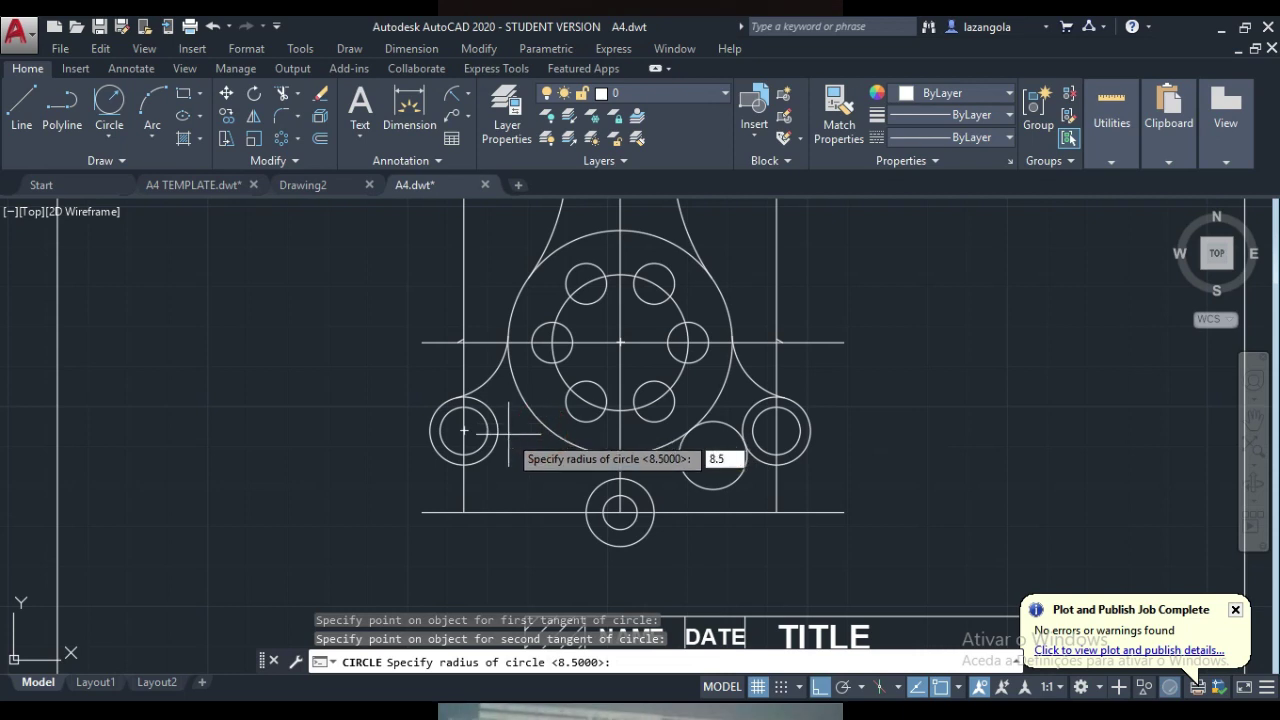
{"action": "key", "text": "Return"}
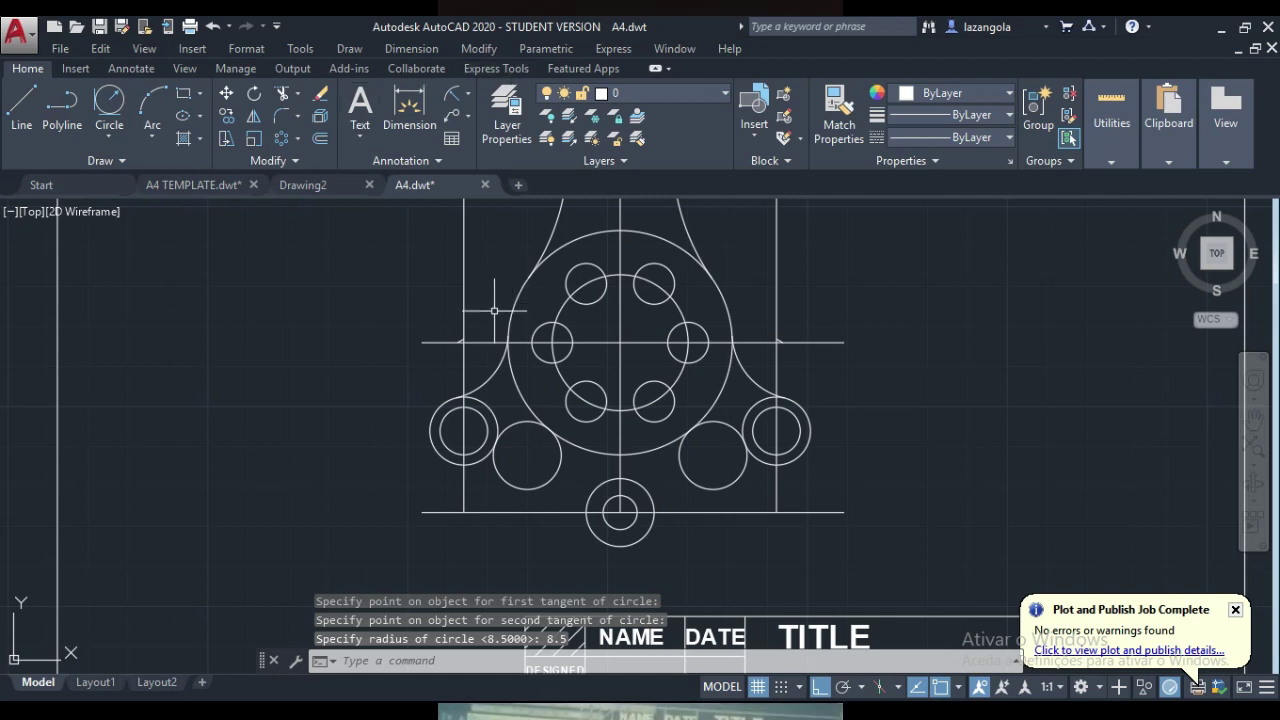
{"action": "left_click", "coordinate": [284, 94]}
{"action": "key", "text": "Return"}
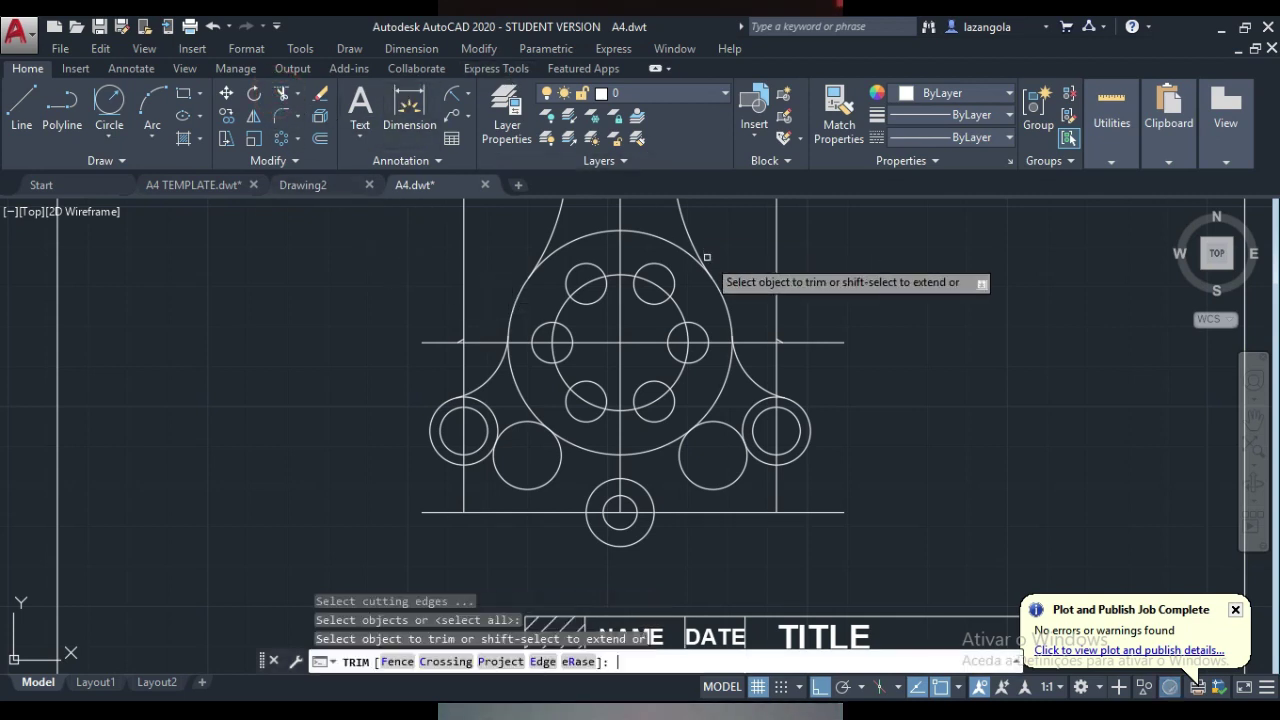
- Trim the lower R8.5 circles into concave arcs under the hub and end the trim
{"action": "left_click", "coordinate": [695, 486]}
{"action": "left_click", "coordinate": [543, 488]}
{"action": "scroll", "coordinate": [580, 458], "scroll_direction": "up", "scroll_amount": 5}
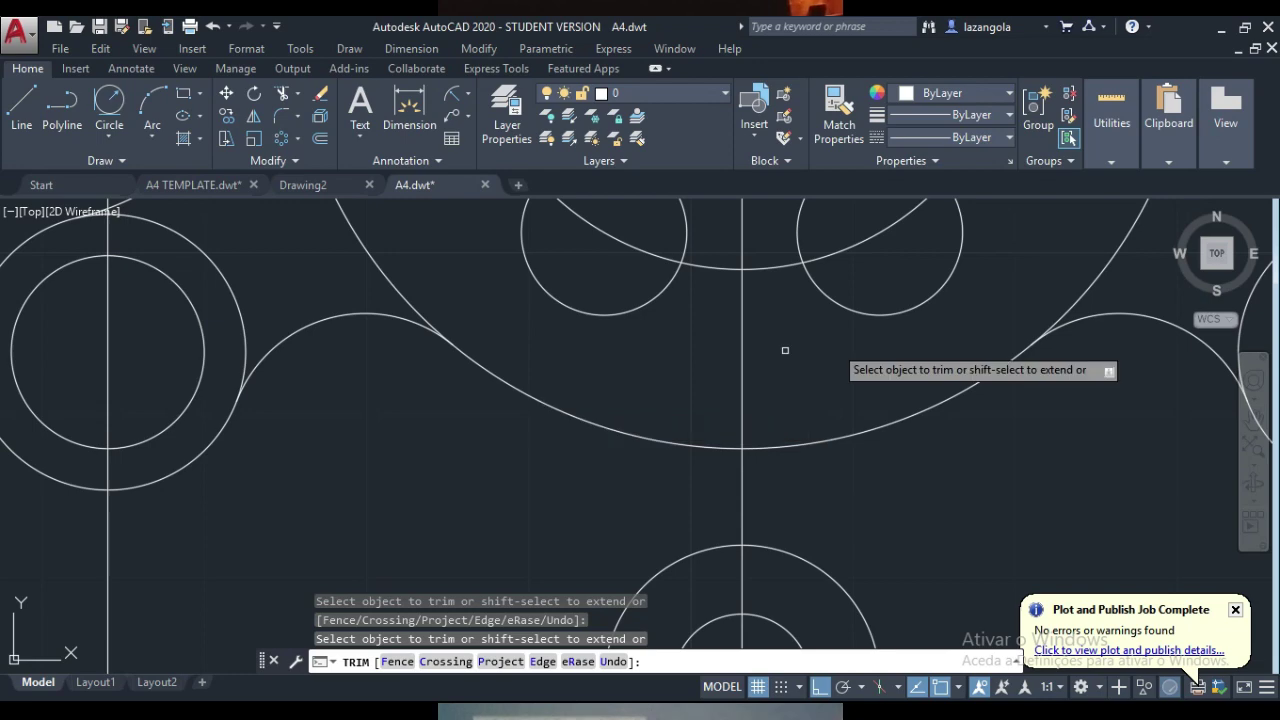
{"action": "scroll", "coordinate": [1138, 360], "scroll_direction": "down", "scroll_amount": 5}
{"action": "scroll", "coordinate": [1138, 350], "scroll_direction": "down", "scroll_amount": 3}
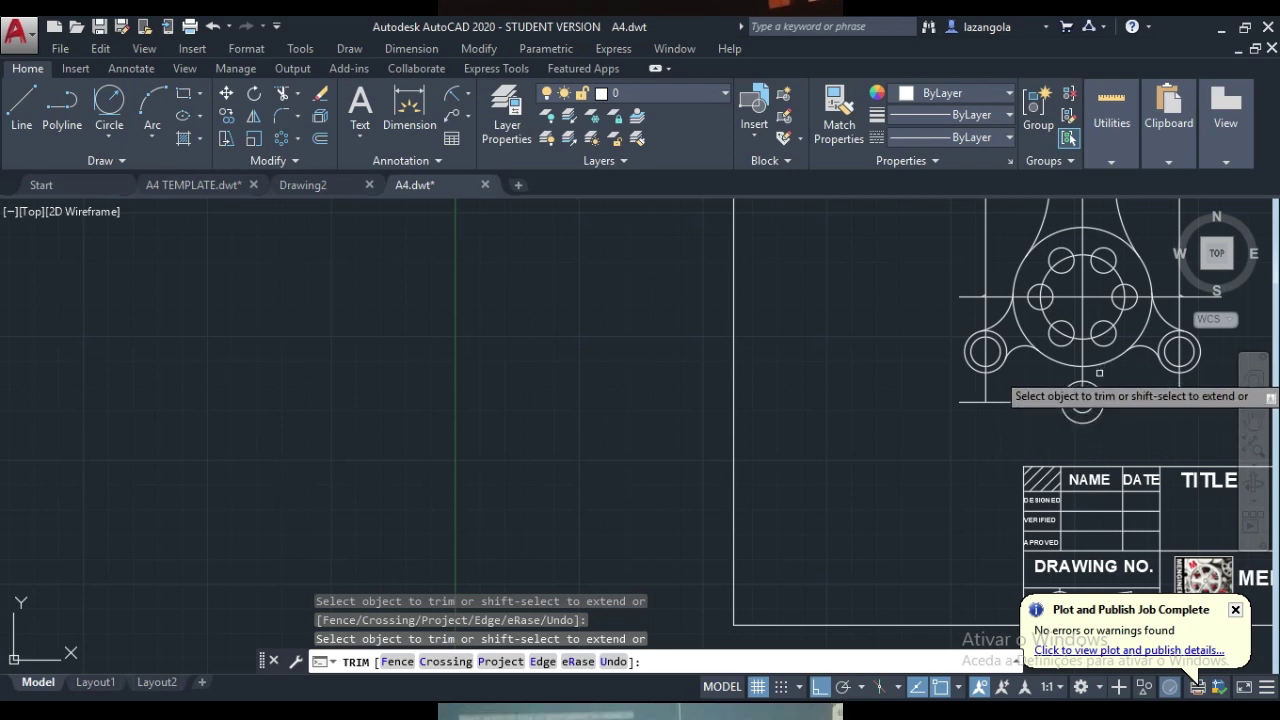
{"action": "scroll", "coordinate": [980, 385], "scroll_direction": "up", "scroll_amount": 2}
{"action": "scroll", "coordinate": [945, 430], "scroll_direction": "up", "scroll_amount": 1}
{"action": "middle_click_drag", "start_coordinate": [940, 437], "coordinate": [388, 504]}
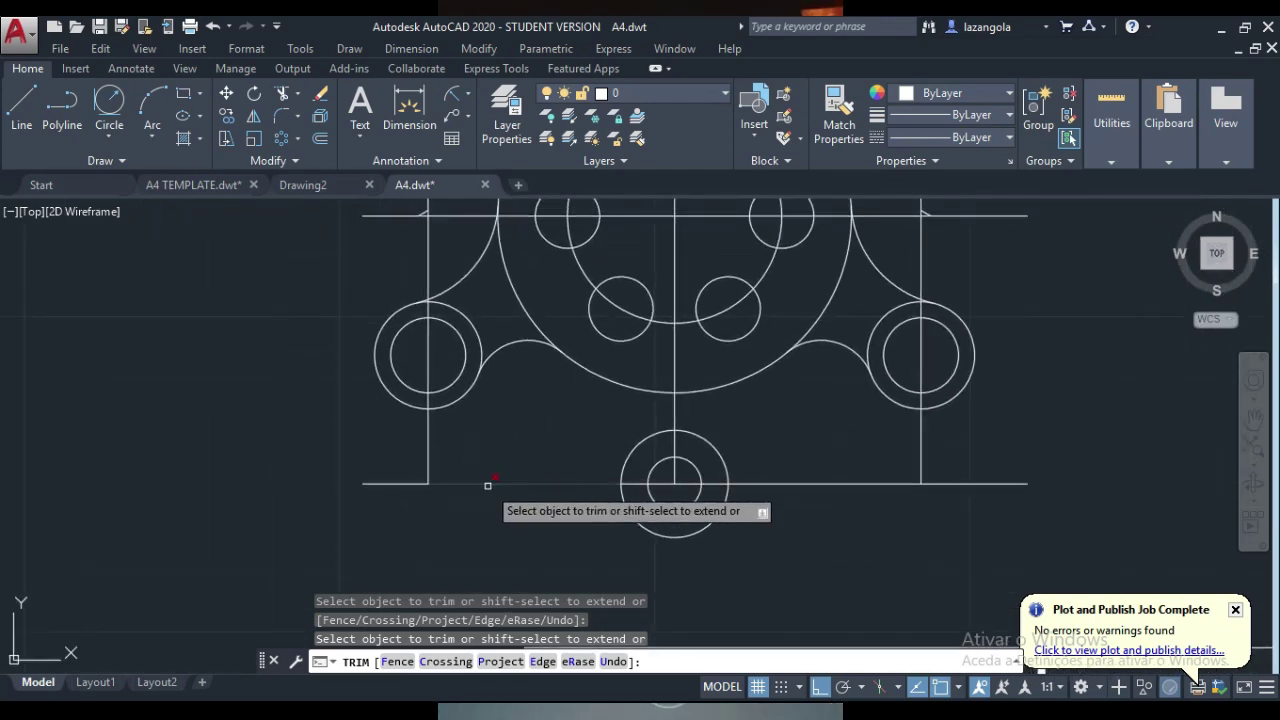
{"action": "key", "text": "Escape"}
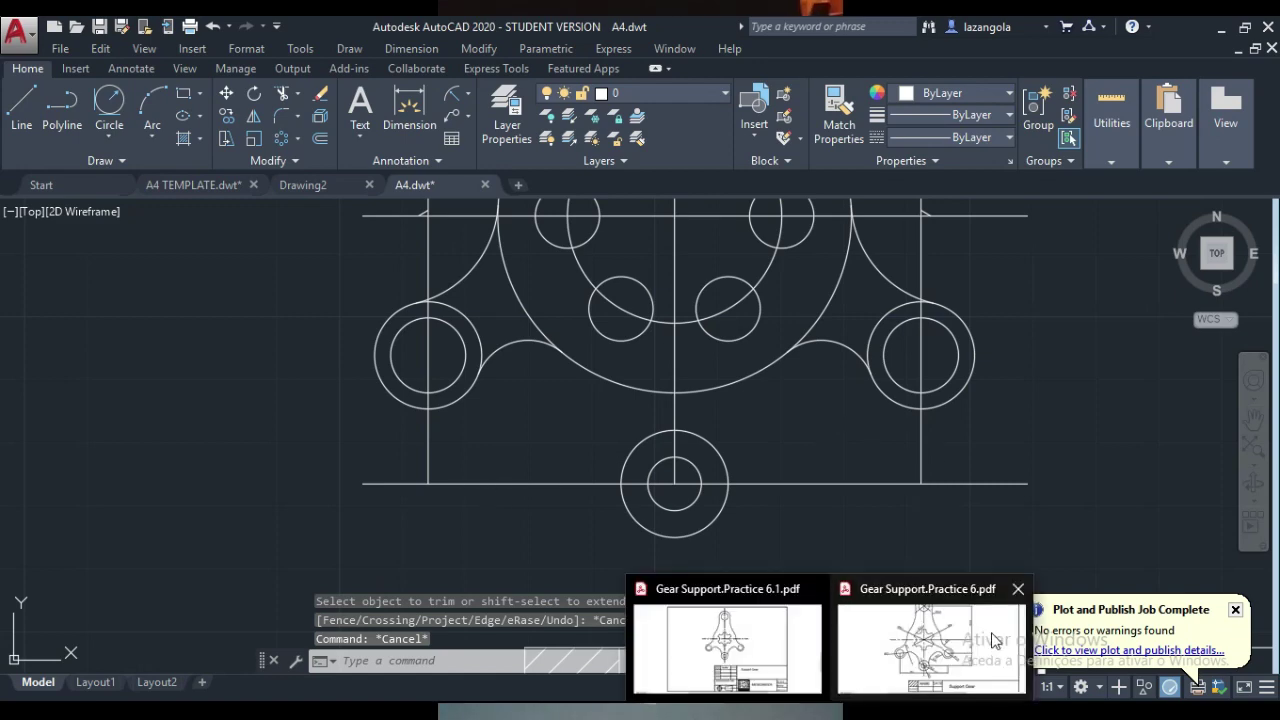
- Draw the first R17 circle tangent to the large arc and the bottom boss circle
{"action": "mouse_move", "coordinate": [975, 650]}
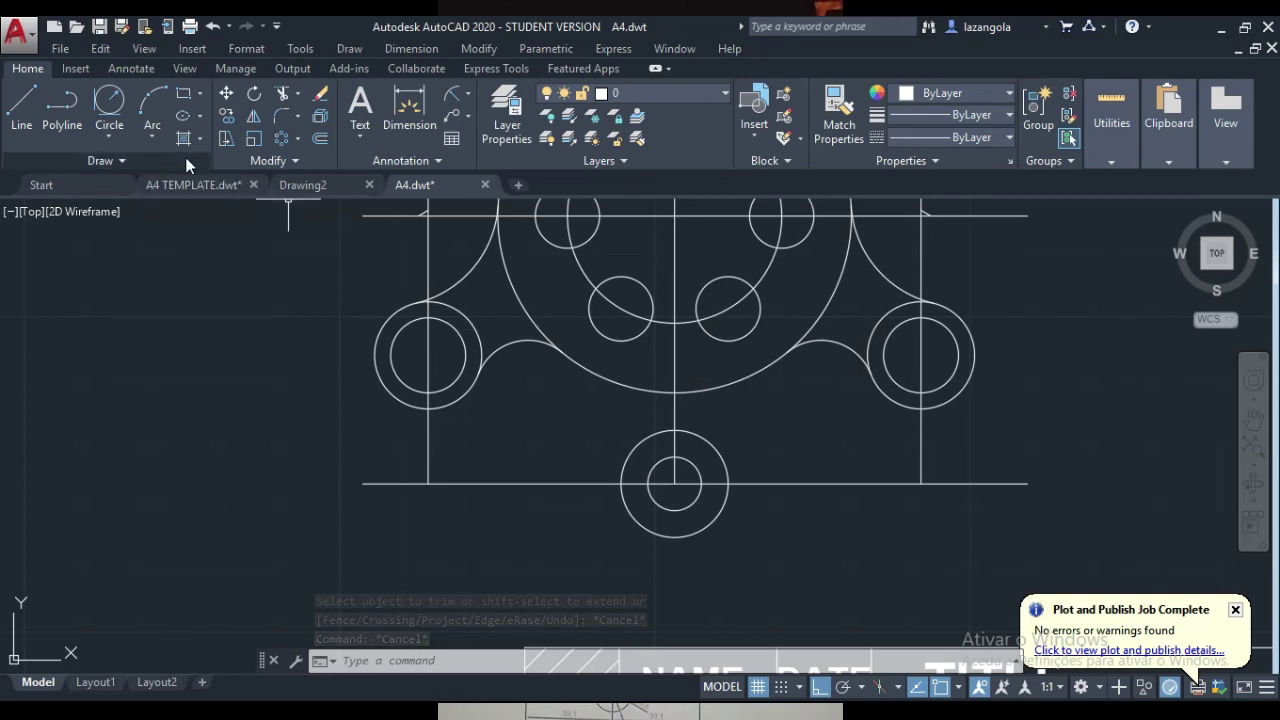
{"action": "left_click", "coordinate": [107, 96]}
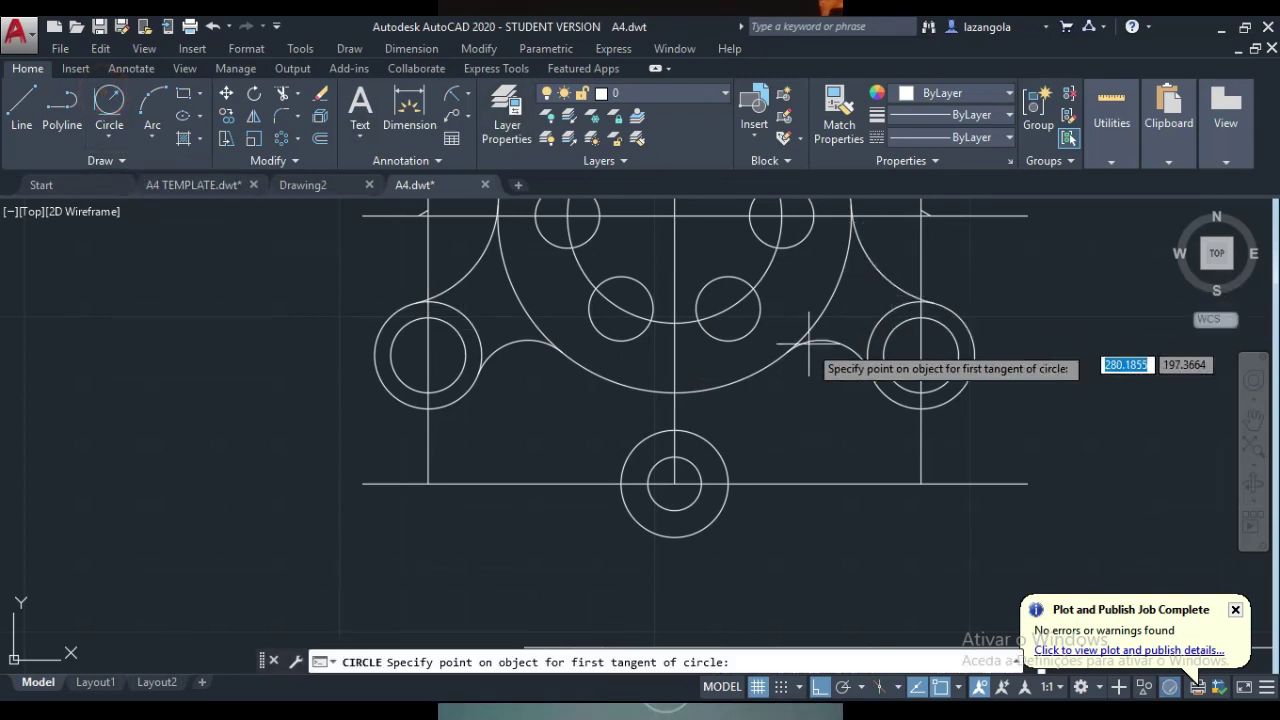
{"action": "left_click", "coordinate": [727, 386]}
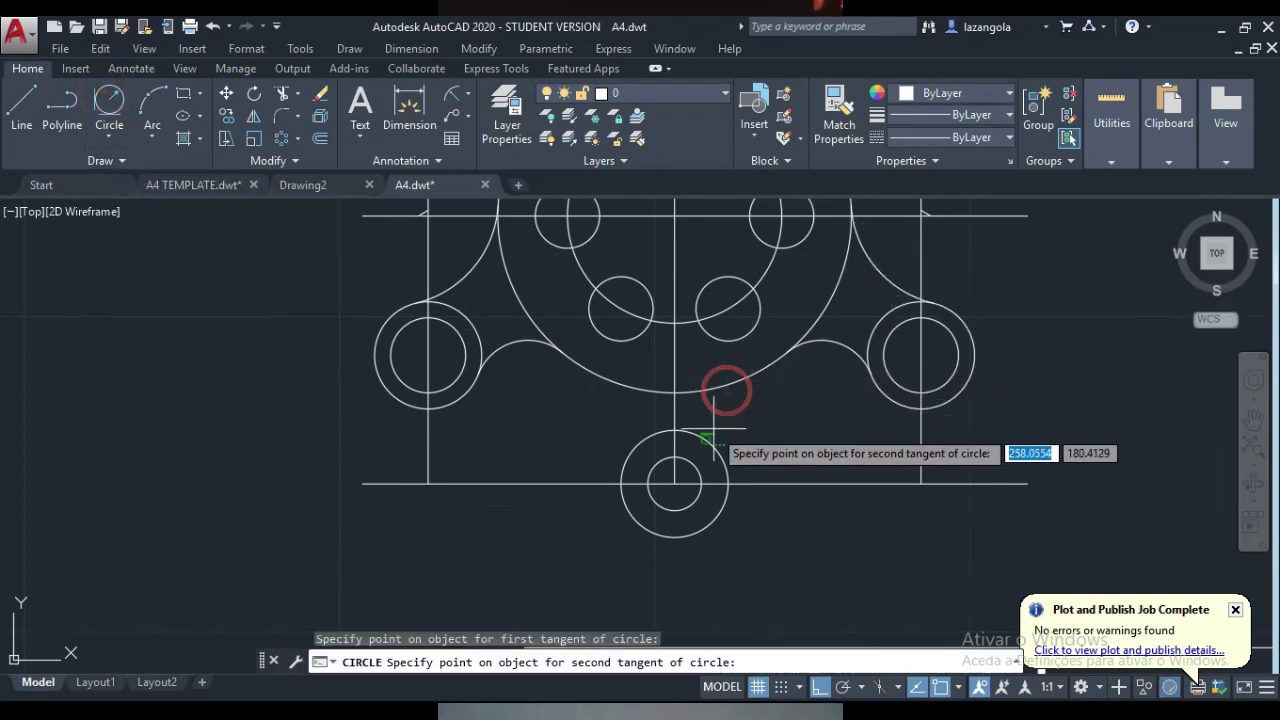
{"action": "left_click", "coordinate": [705, 432]}
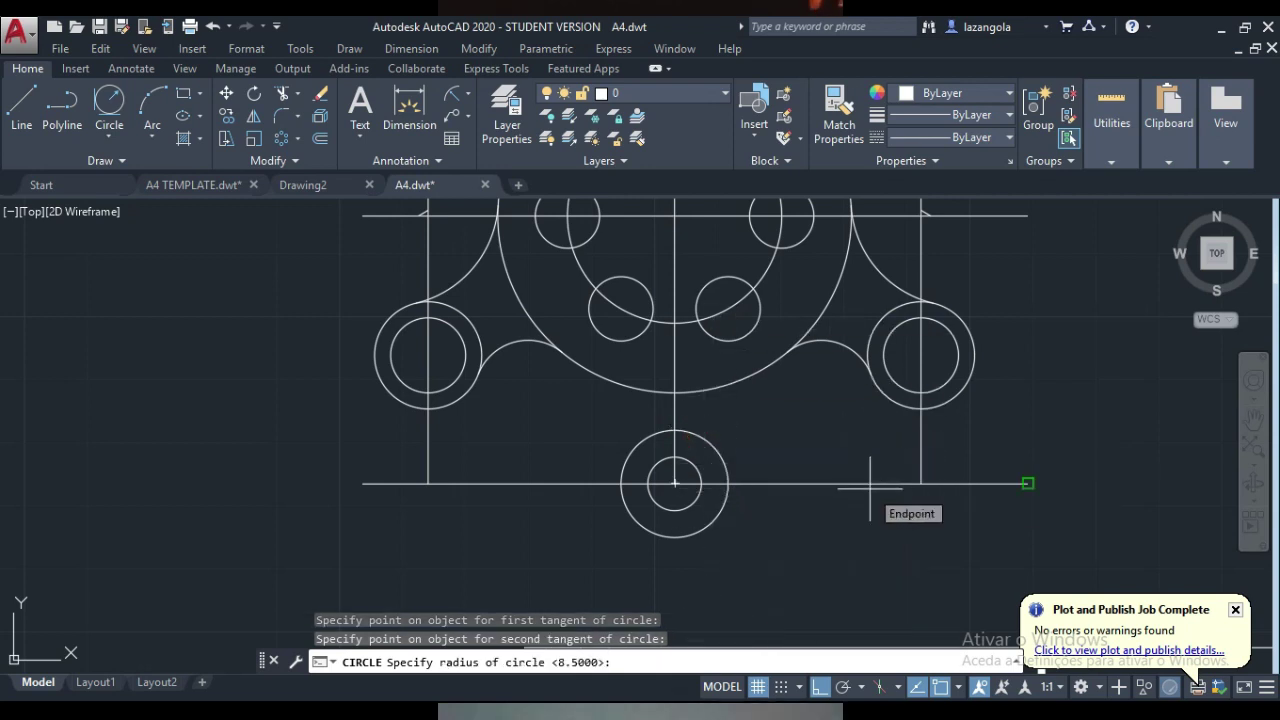
{"action": "key", "text": "Return"}
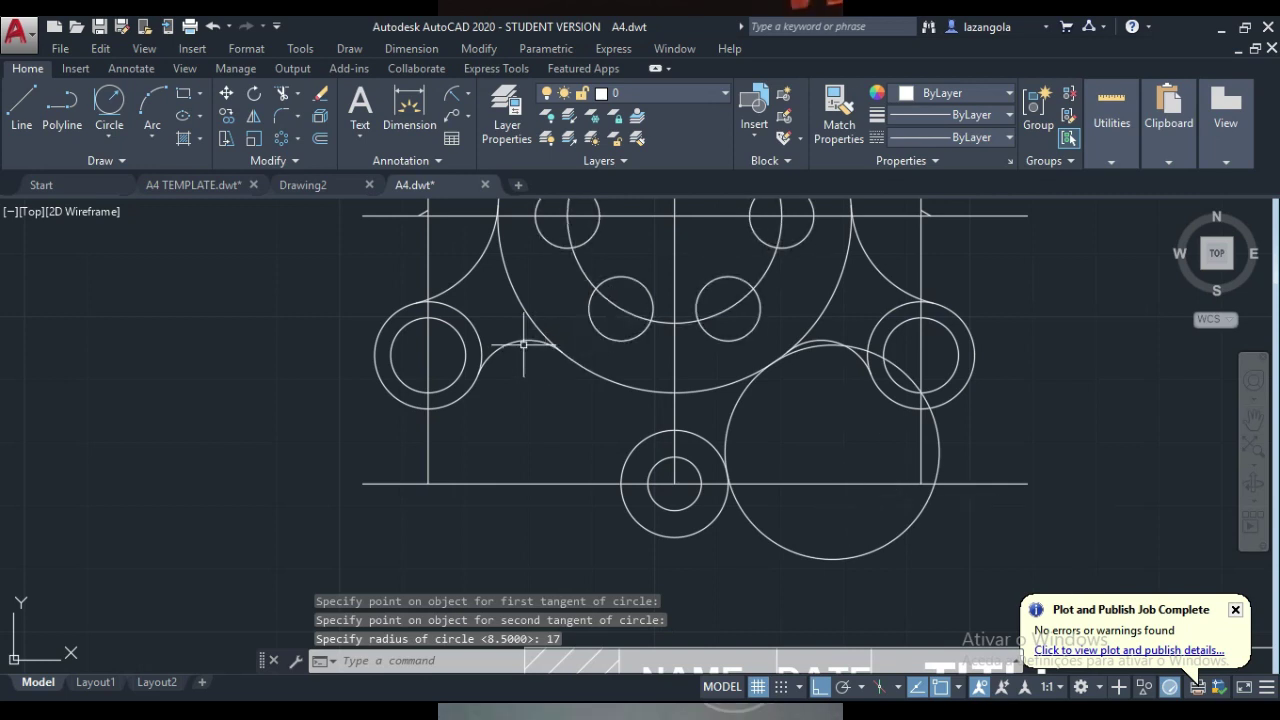
- Draw the second R17 tangent circle on the left side after abandoning a misfired attempt
{"action": "left_click", "coordinate": [97, 108]}
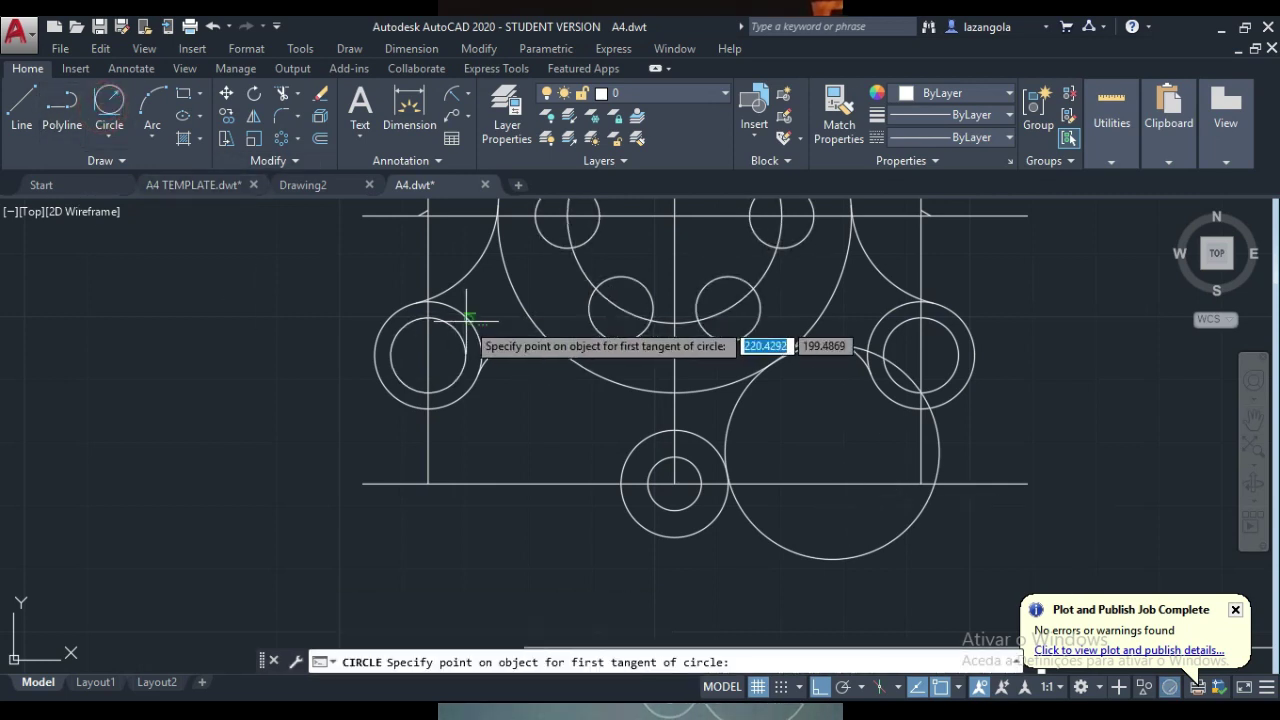
{"action": "left_click", "coordinate": [610, 382]}
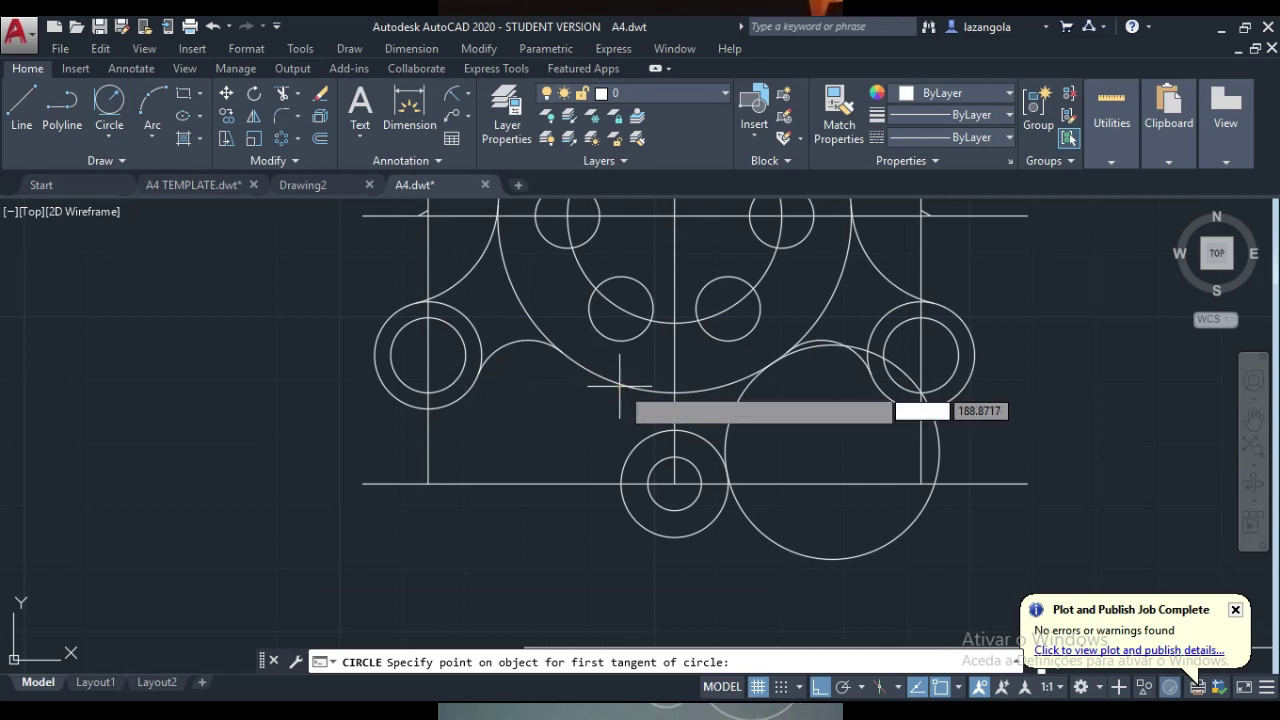
{"action": "left_click", "coordinate": [631, 450]}
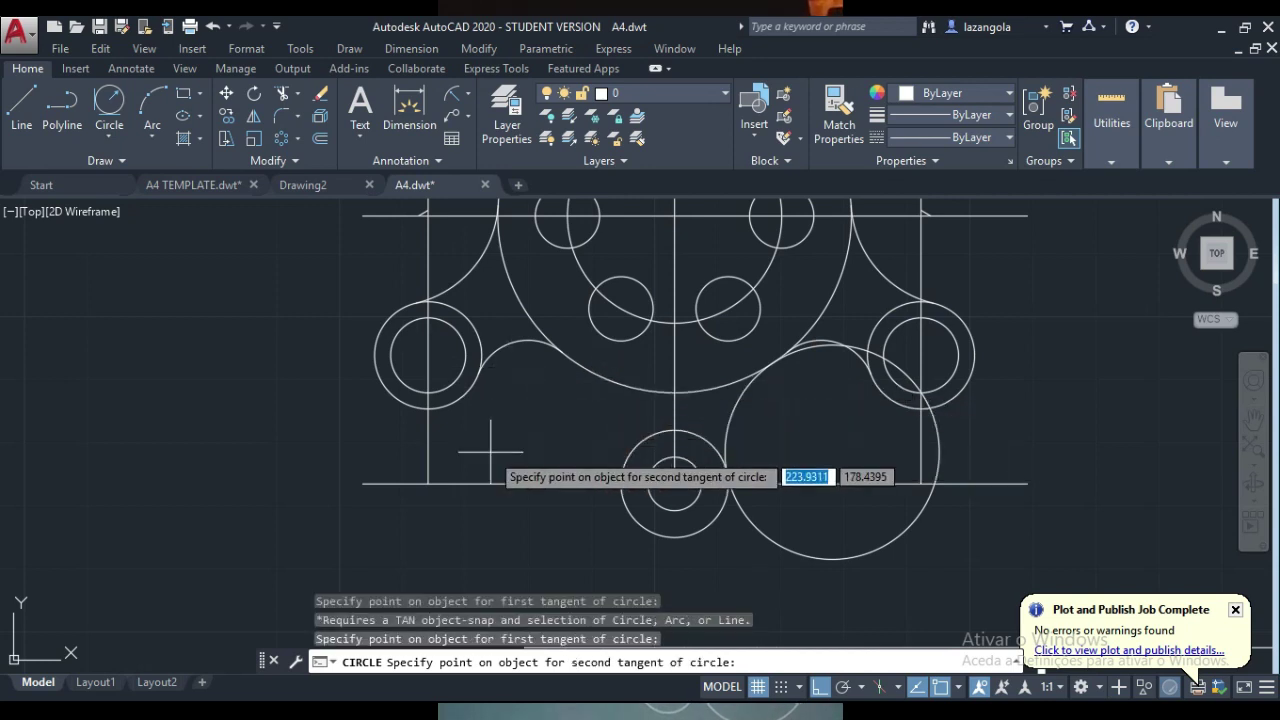
{"action": "key", "text": "Return"}
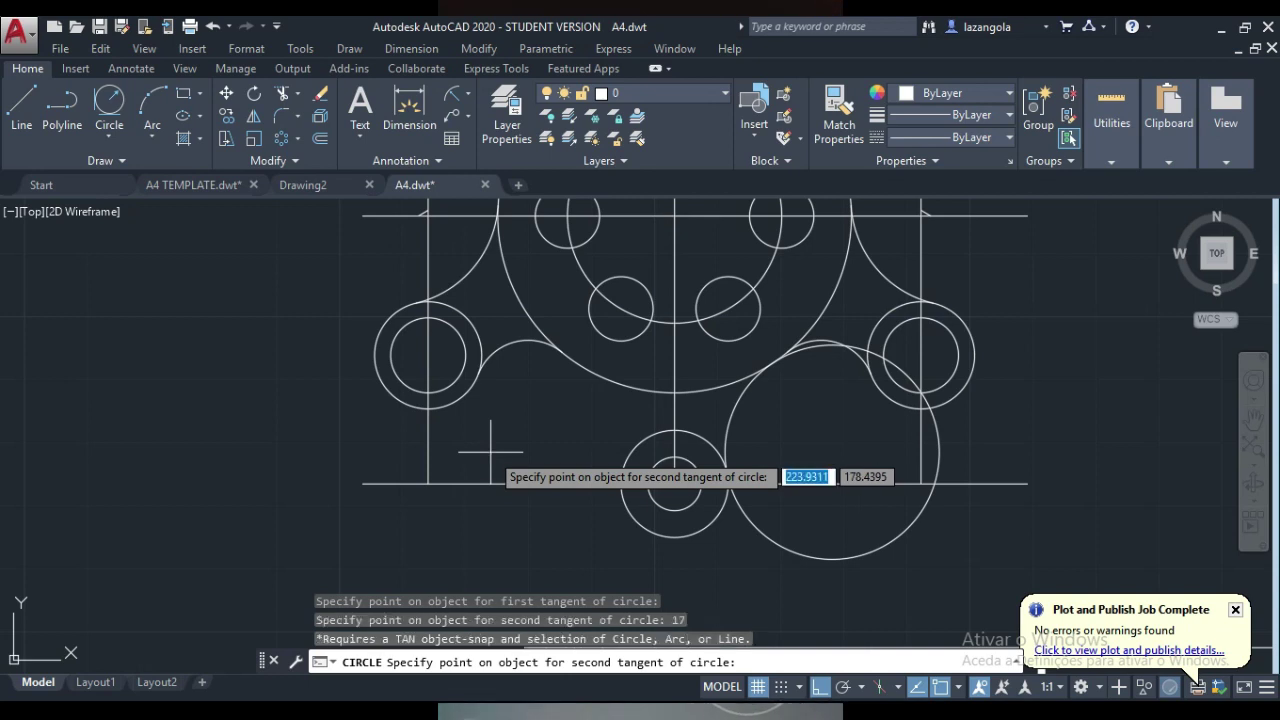
{"action": "key", "text": "Escape"}
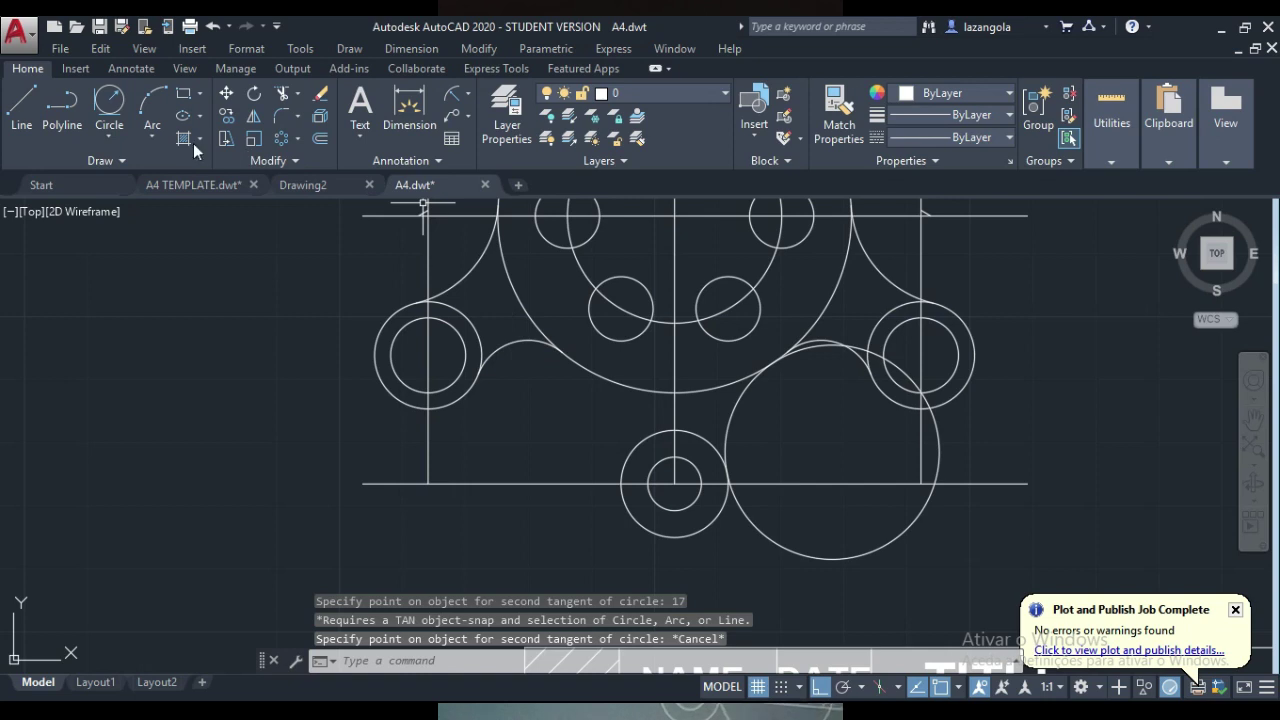
{"action": "left_click", "coordinate": [107, 118]}
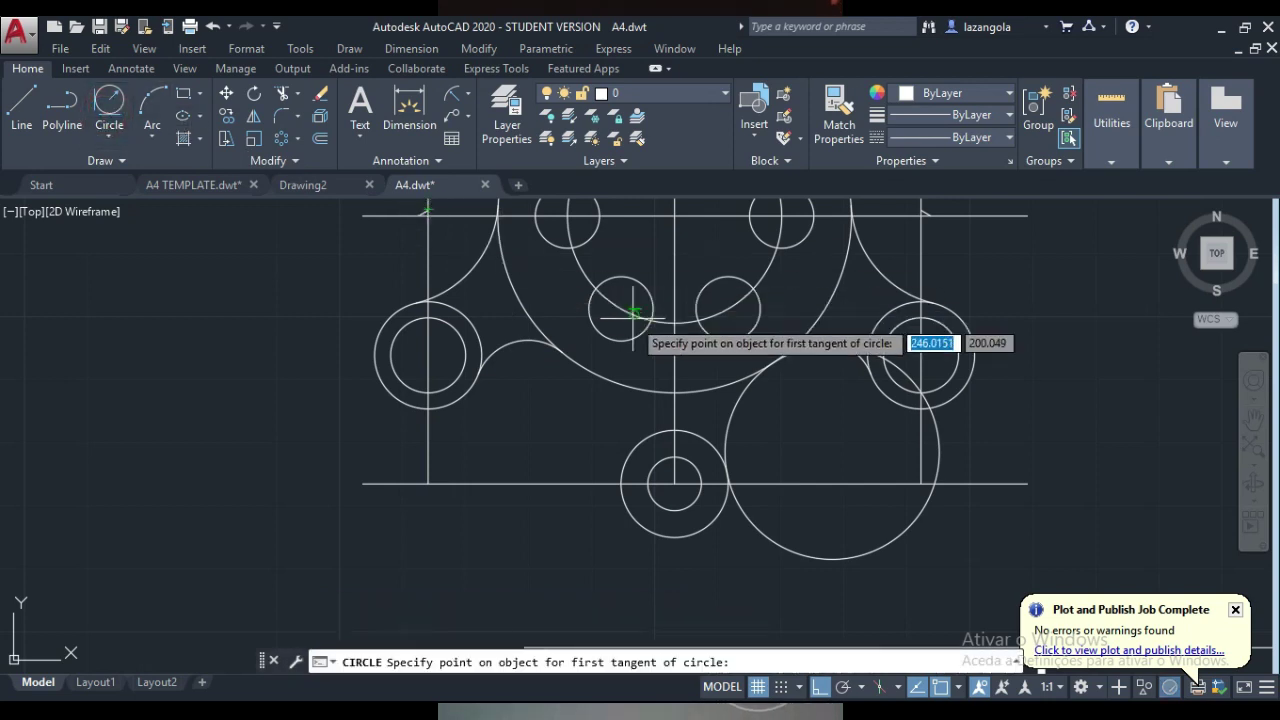
{"action": "left_click", "coordinate": [617, 385]}
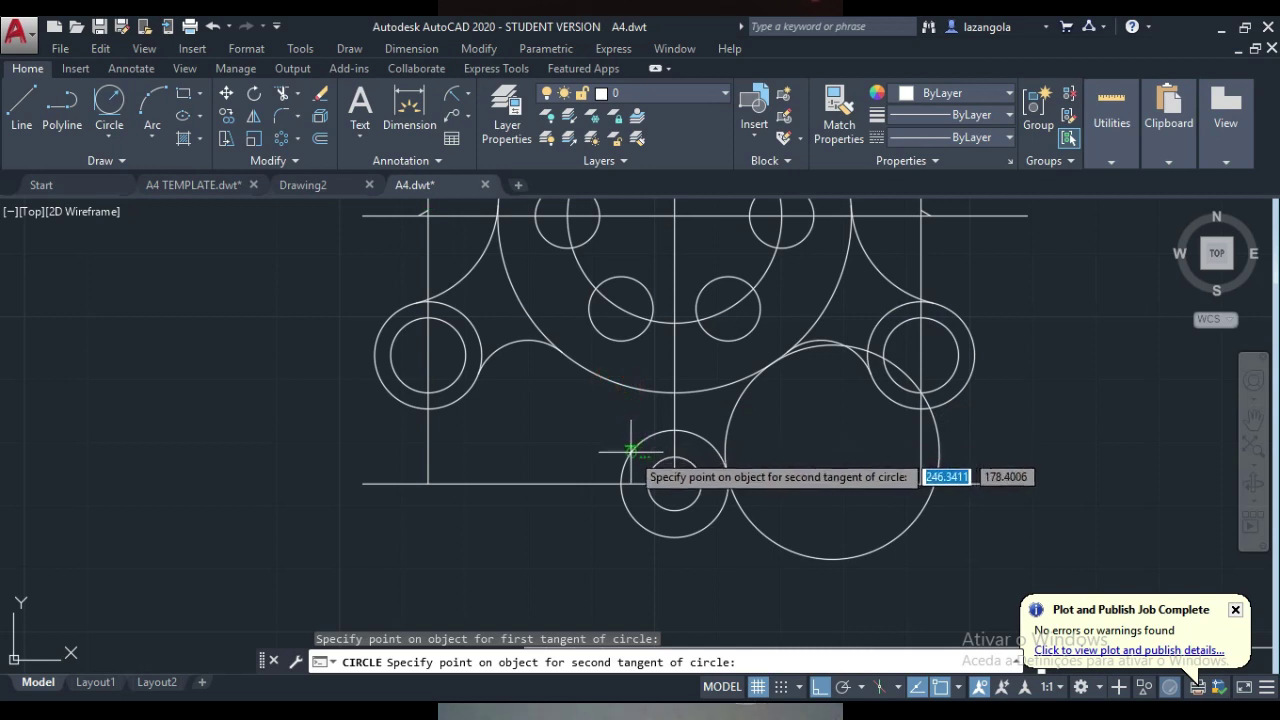
{"action": "left_click", "coordinate": [630, 455]}
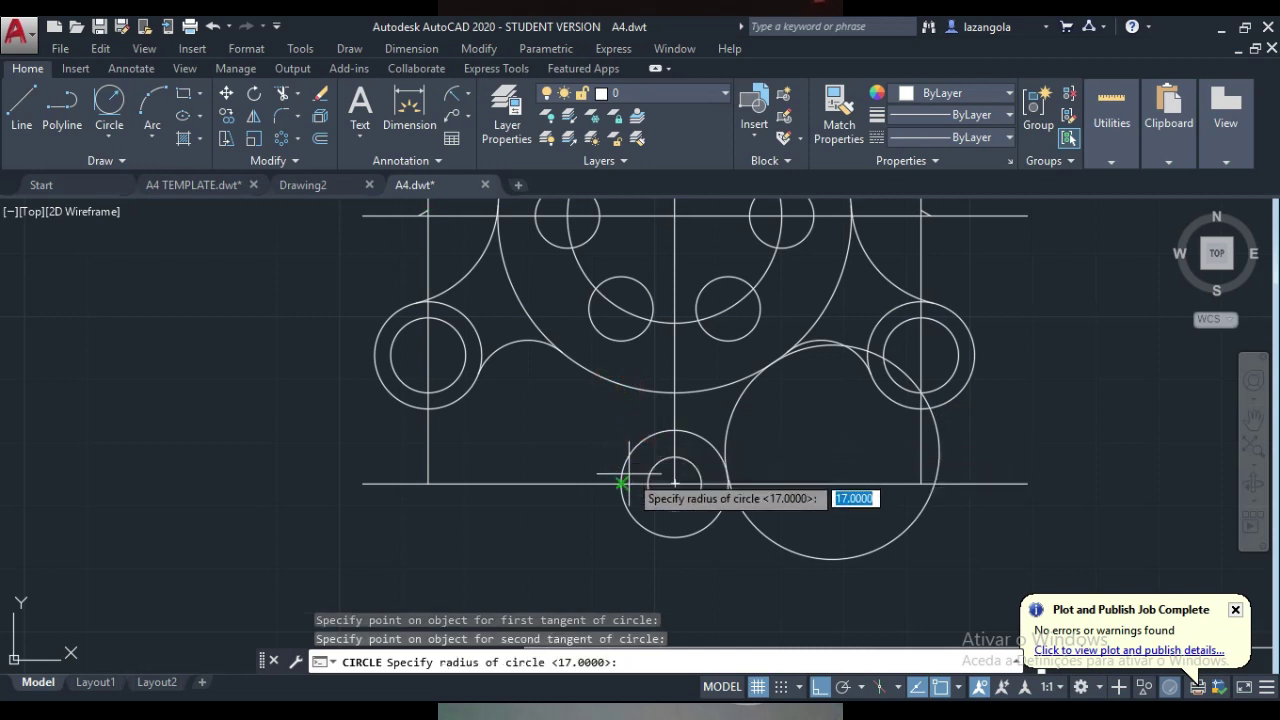
{"action": "type", "text": "17"}
{"action": "key", "text": "Return"}
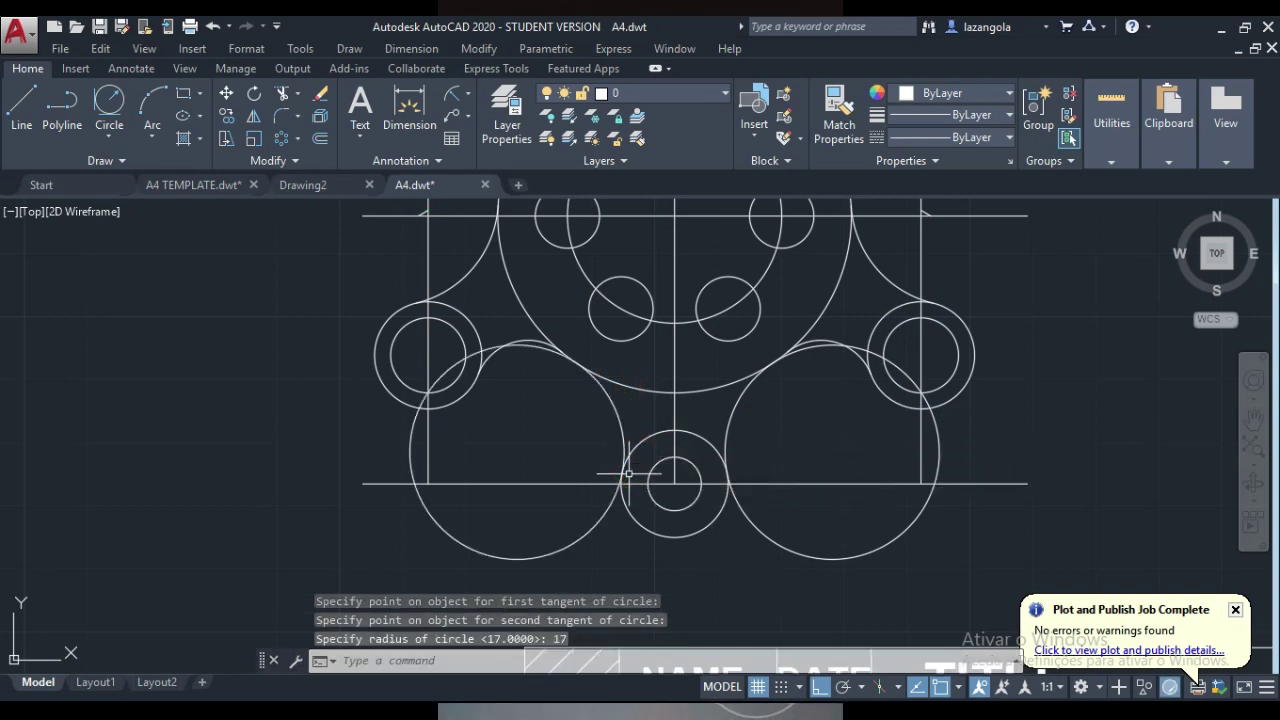
{"action": "left_click", "coordinate": [281, 95]}
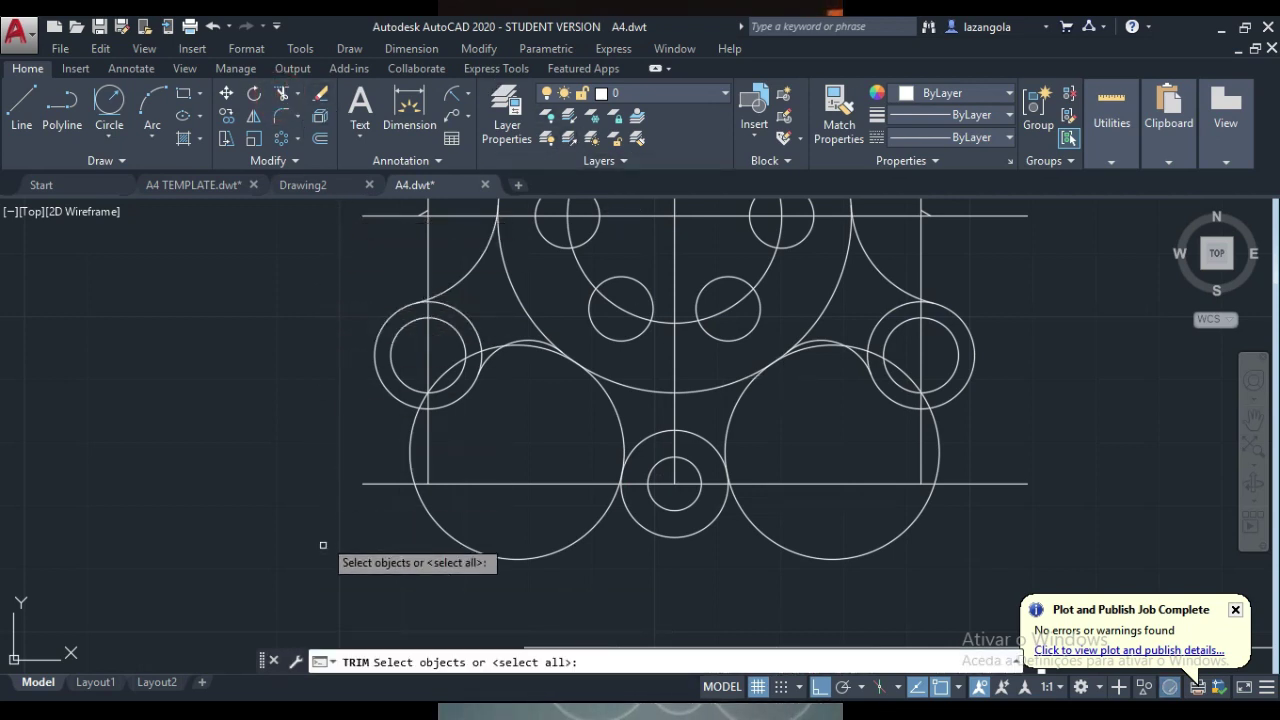
- Trim both R17 circles below the base line and the excess arc pieces around the left boss
{"action": "key", "text": "Return"}
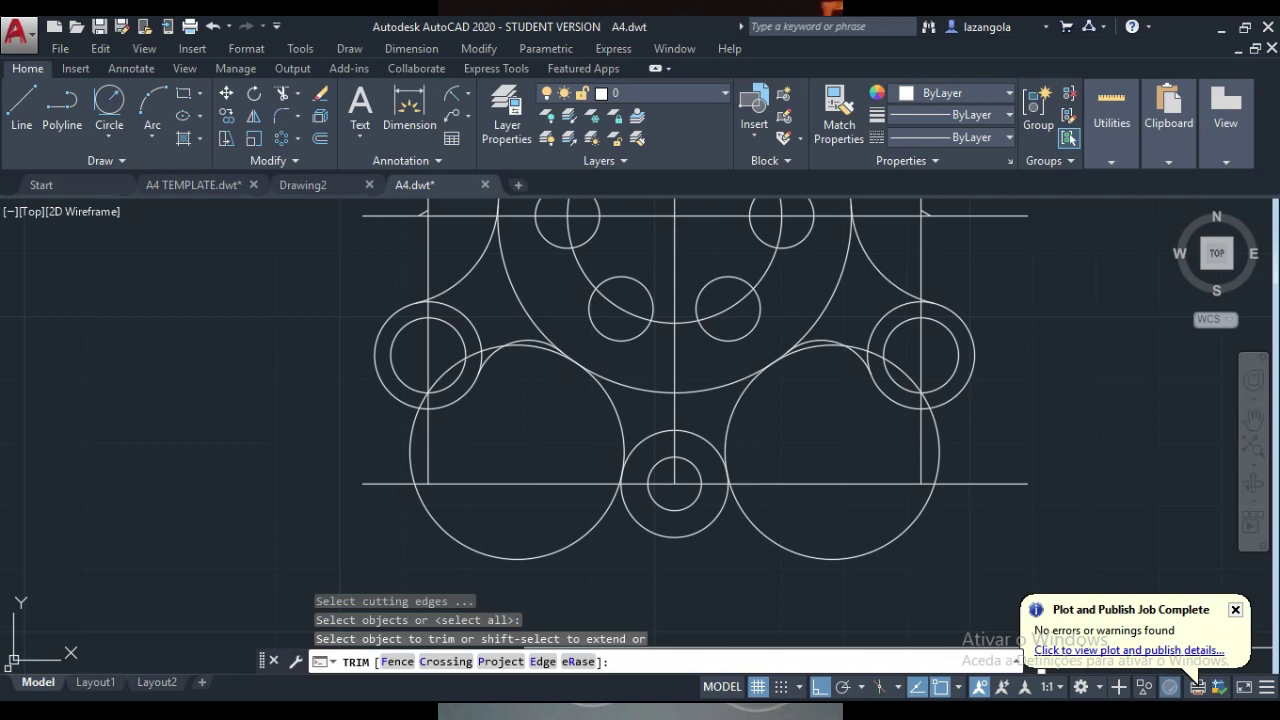
{"action": "left_click", "coordinate": [878, 545]}
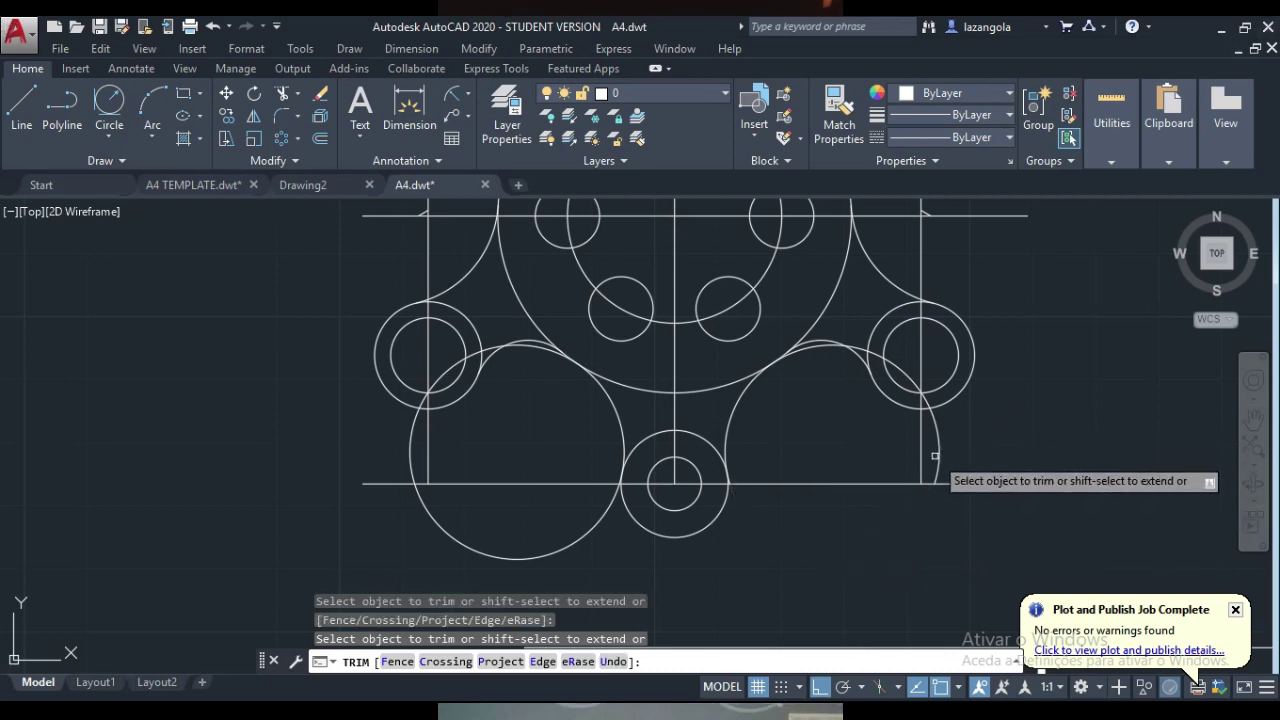
{"action": "left_click", "coordinate": [574, 543]}
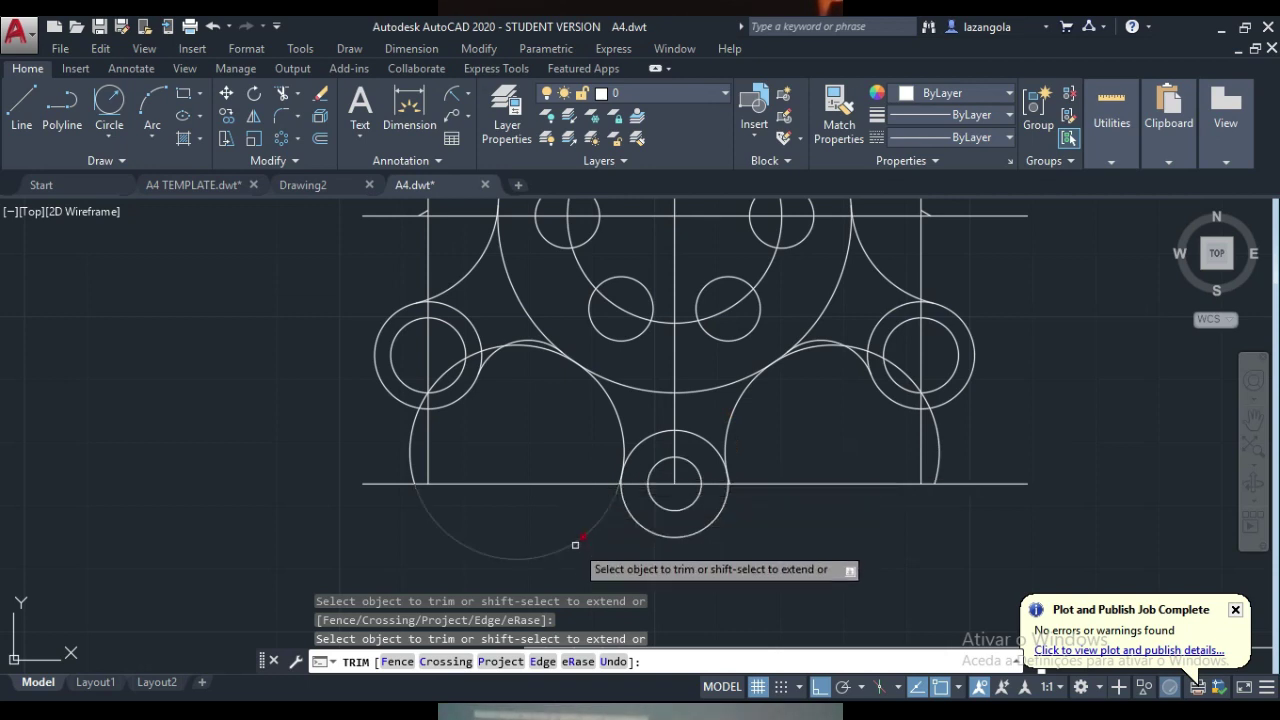
{"action": "left_click", "coordinate": [410, 445]}
{"action": "left_click", "coordinate": [423, 401]}
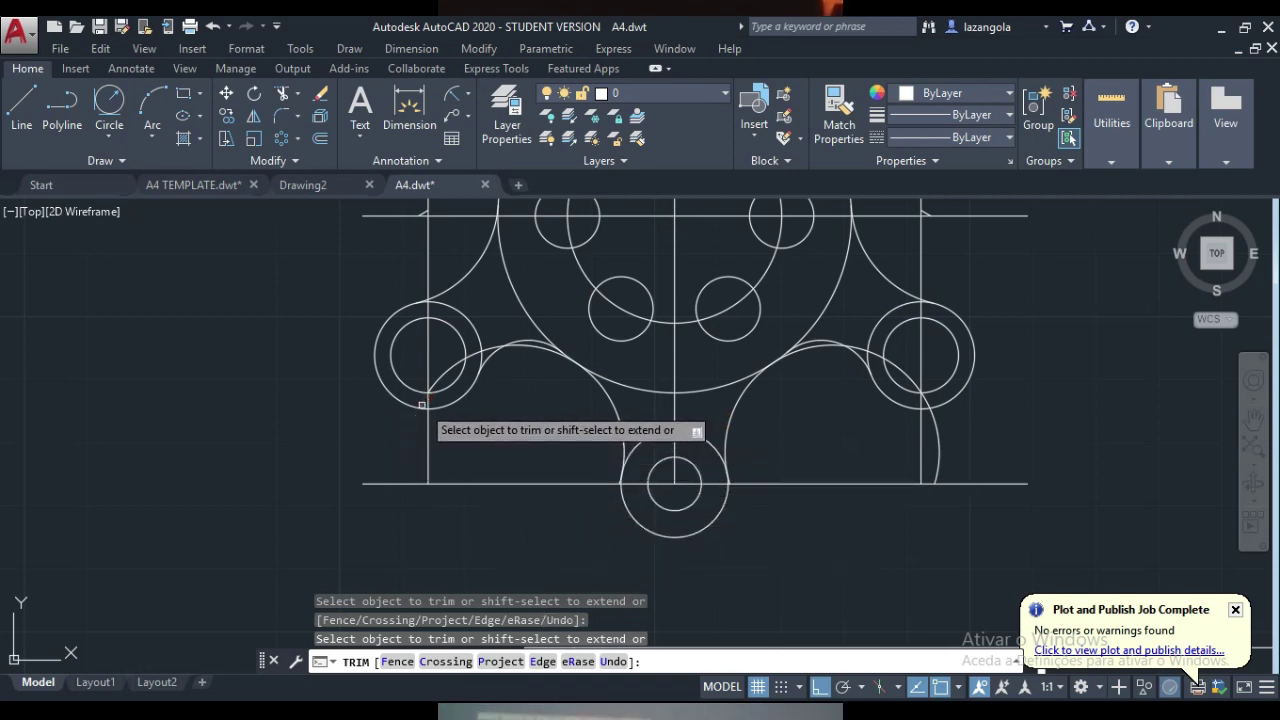
{"action": "left_click", "coordinate": [452, 359]}
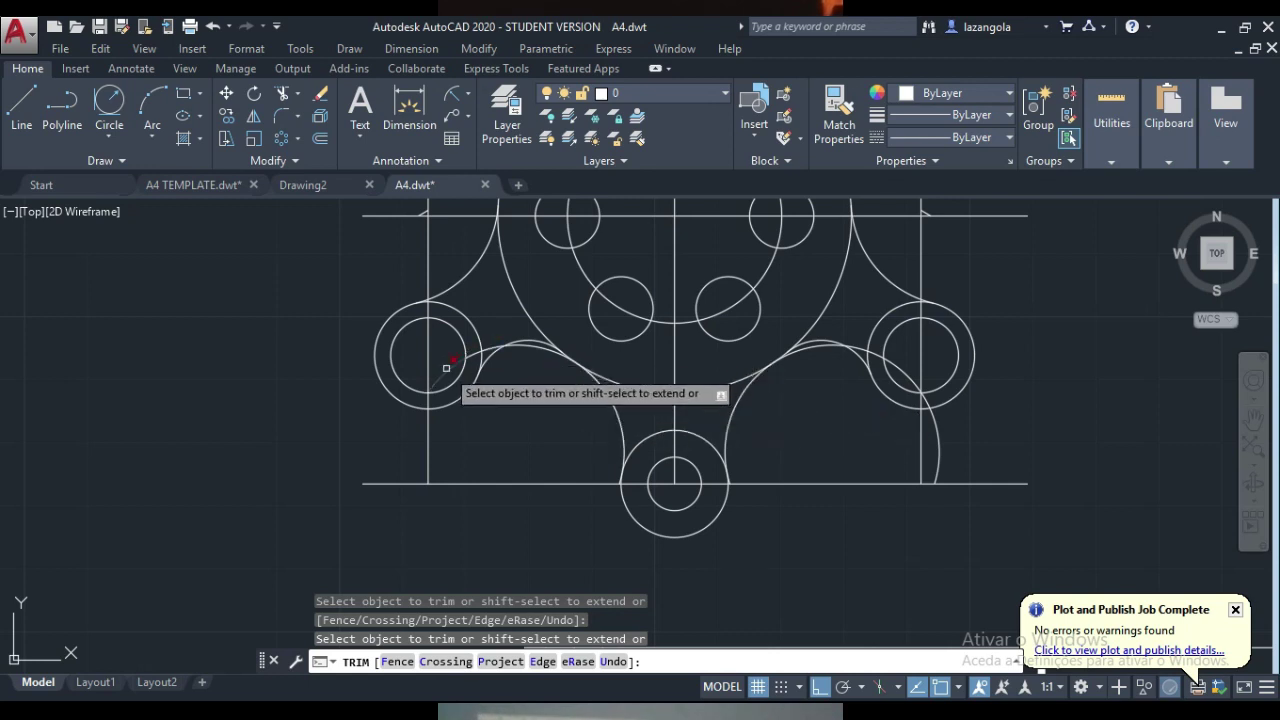
{"action": "left_click", "coordinate": [444, 372]}
{"action": "left_click", "coordinate": [471, 356]}
{"action": "left_click", "coordinate": [492, 344]}
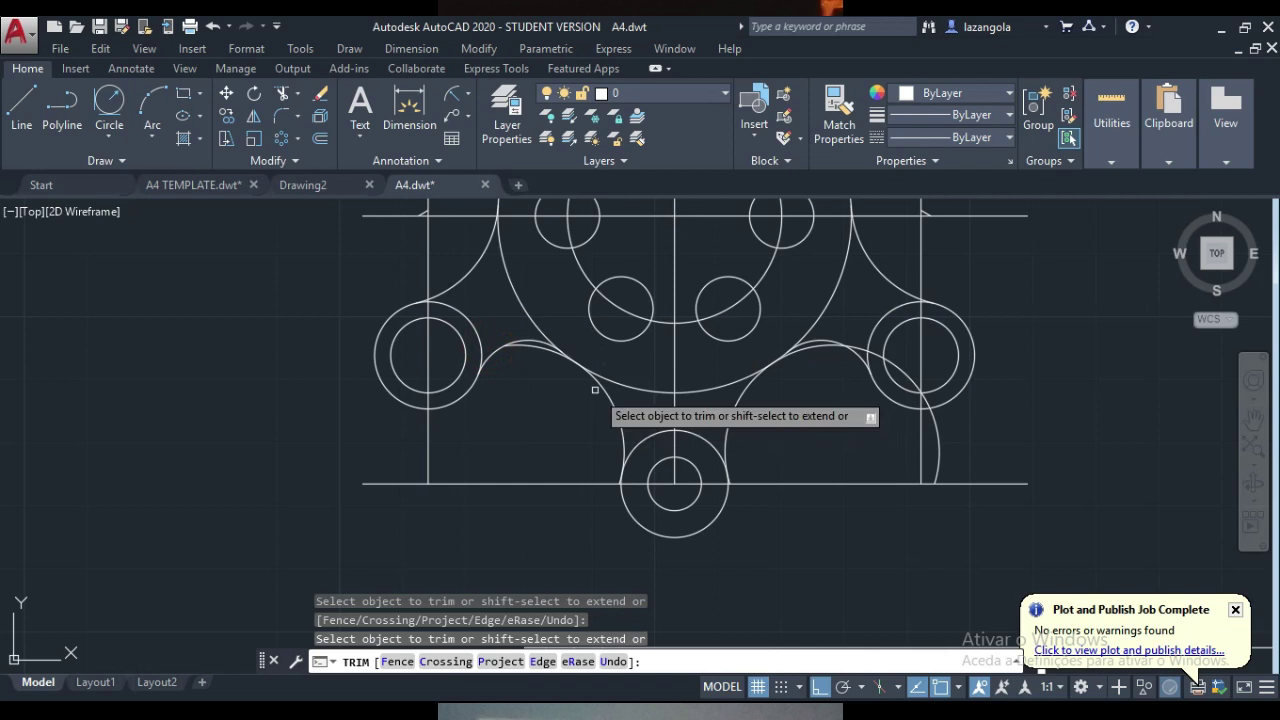
{"action": "left_click", "coordinate": [547, 343]}
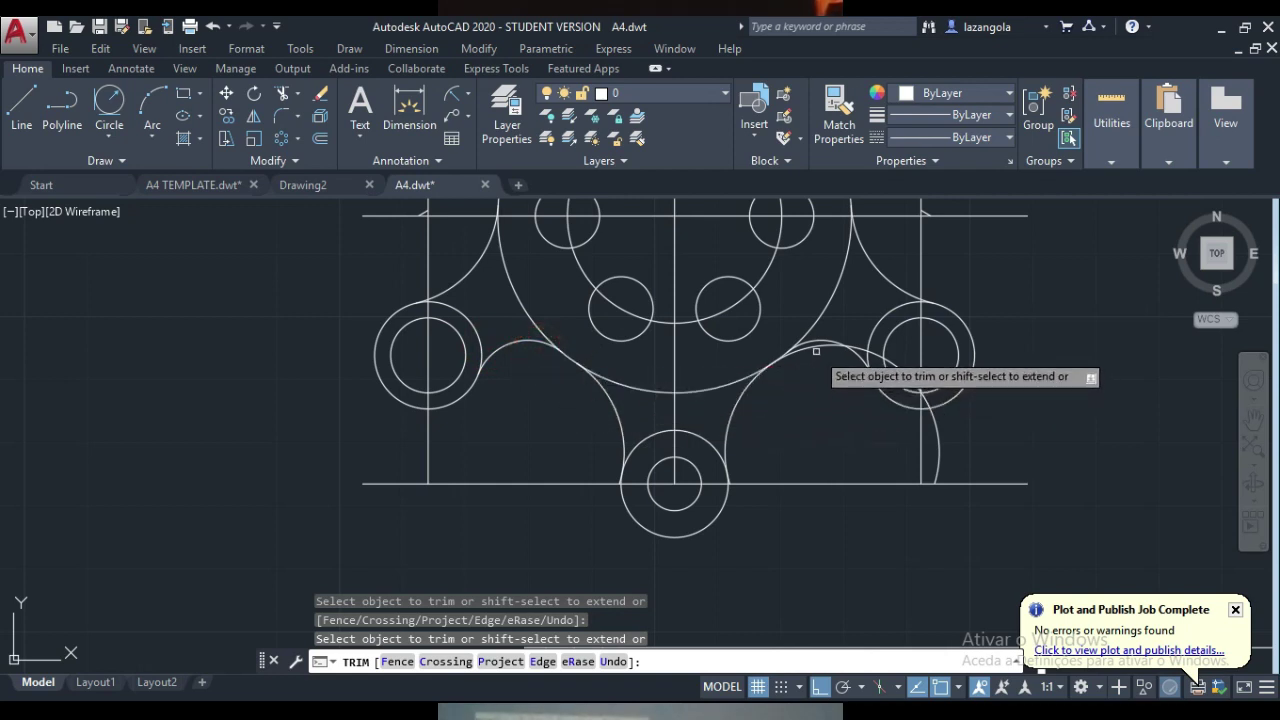
- Trim the remaining leftover pieces beside the bottom boss and around the right boss
{"action": "scroll", "coordinate": [866, 460], "scroll_direction": "up", "scroll_amount": 6}
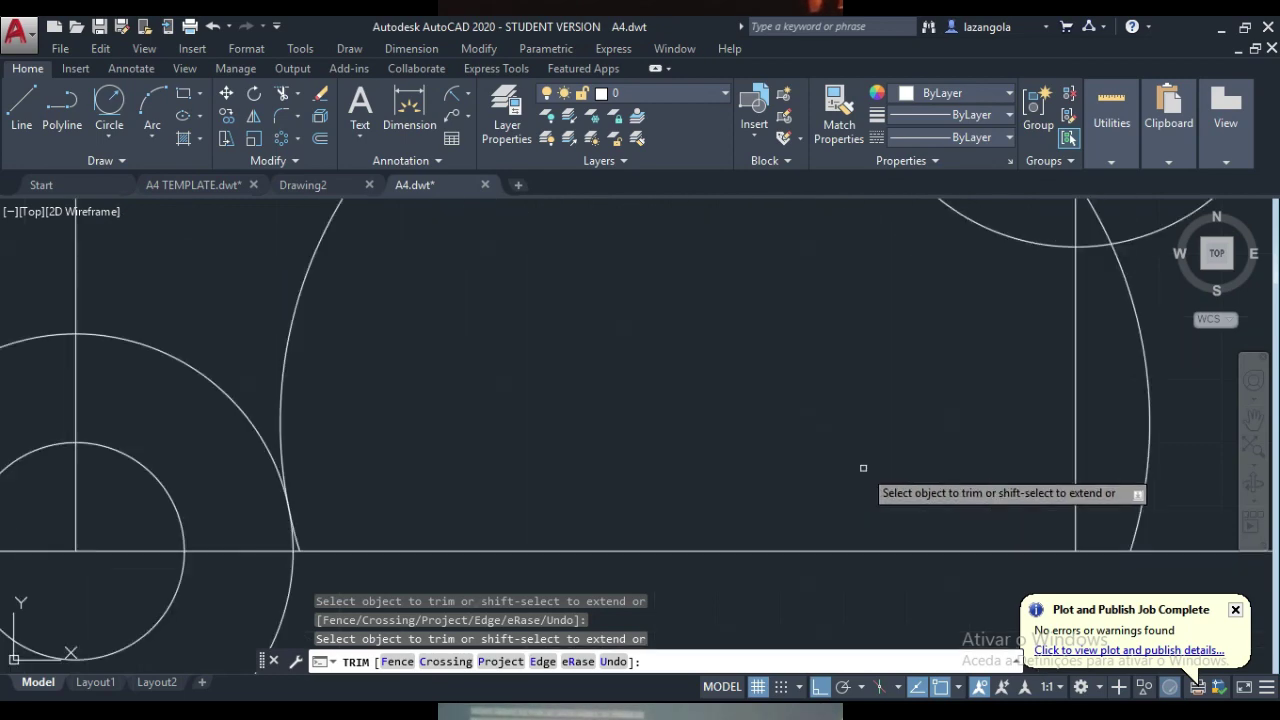
{"action": "left_click", "coordinate": [301, 545]}
{"action": "scroll", "coordinate": [327, 535], "scroll_direction": "down", "scroll_amount": 5}
{"action": "scroll", "coordinate": [194, 524], "scroll_direction": "up", "scroll_amount": 4}
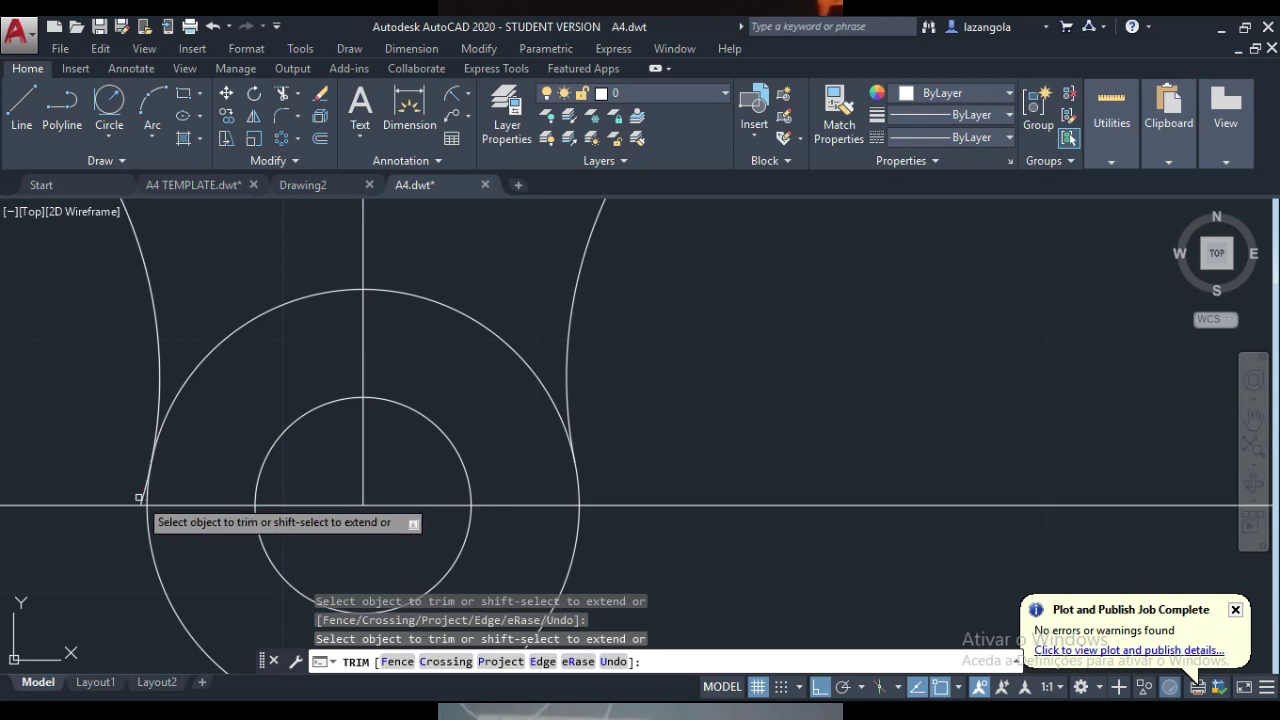
{"action": "left_click", "coordinate": [142, 497]}
{"action": "scroll", "coordinate": [650, 410], "scroll_direction": "down", "scroll_amount": 4}
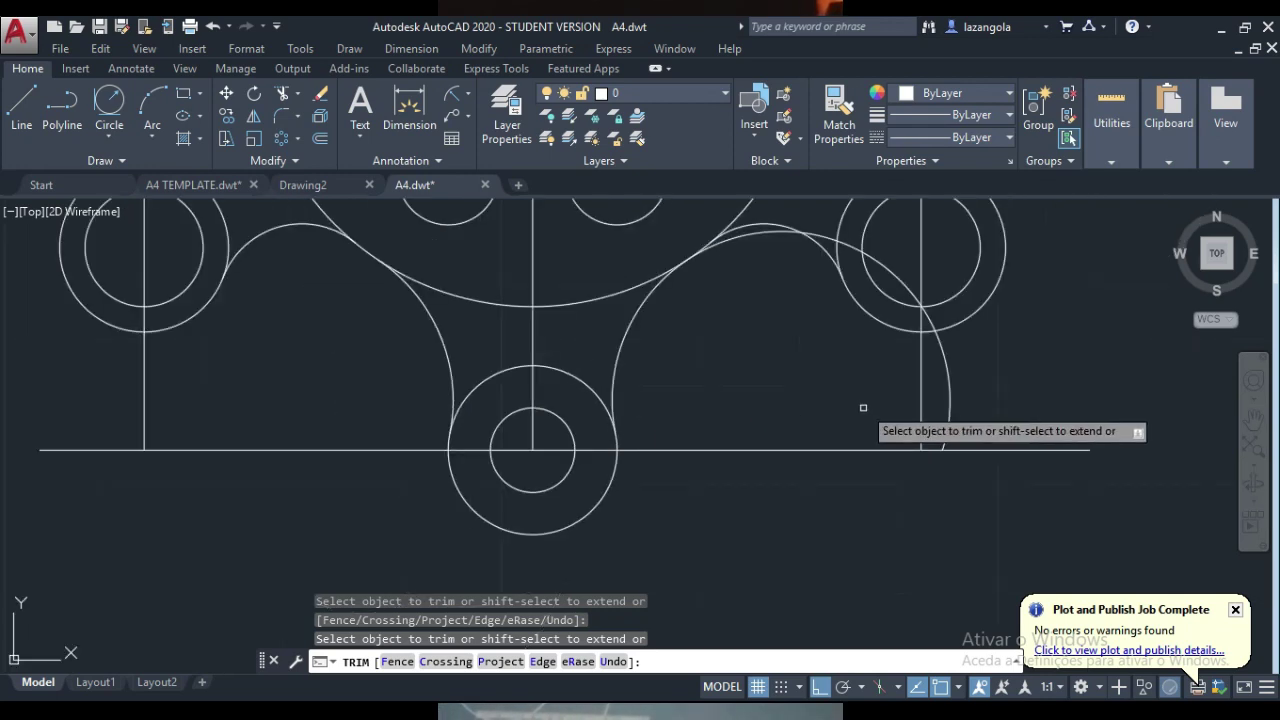
{"action": "left_click", "coordinate": [943, 434]}
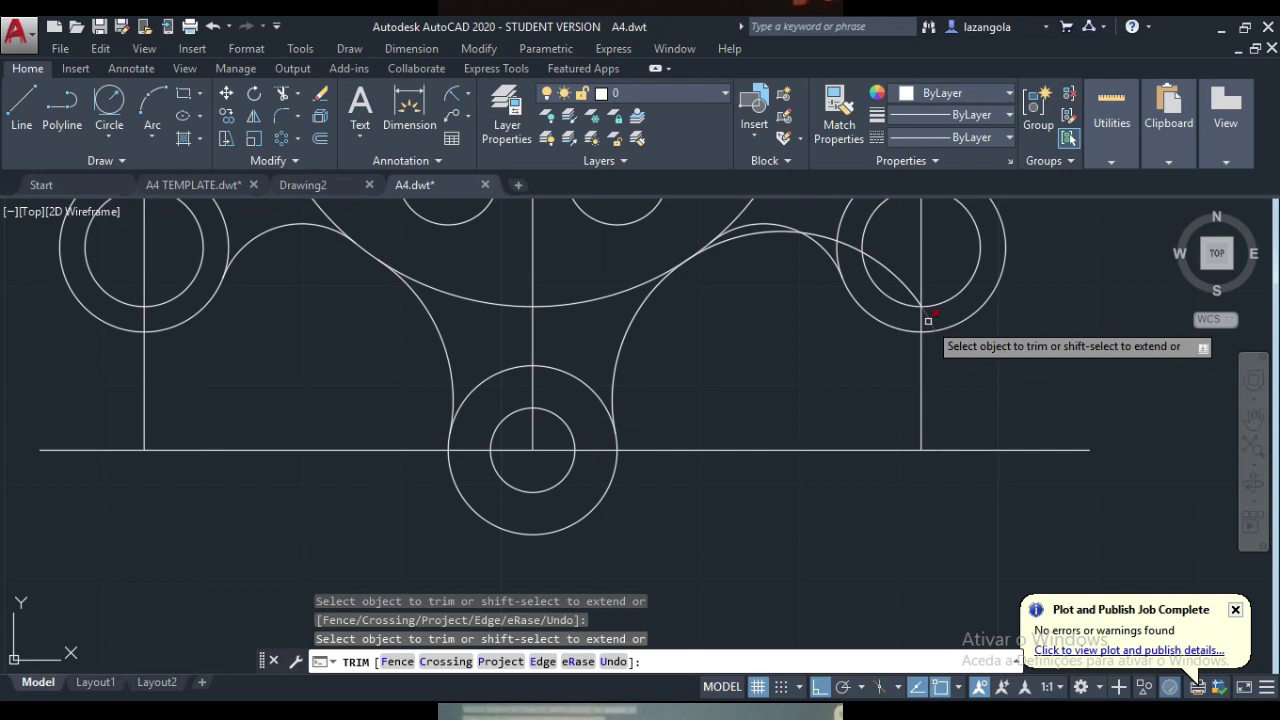
{"action": "left_click", "coordinate": [928, 316]}
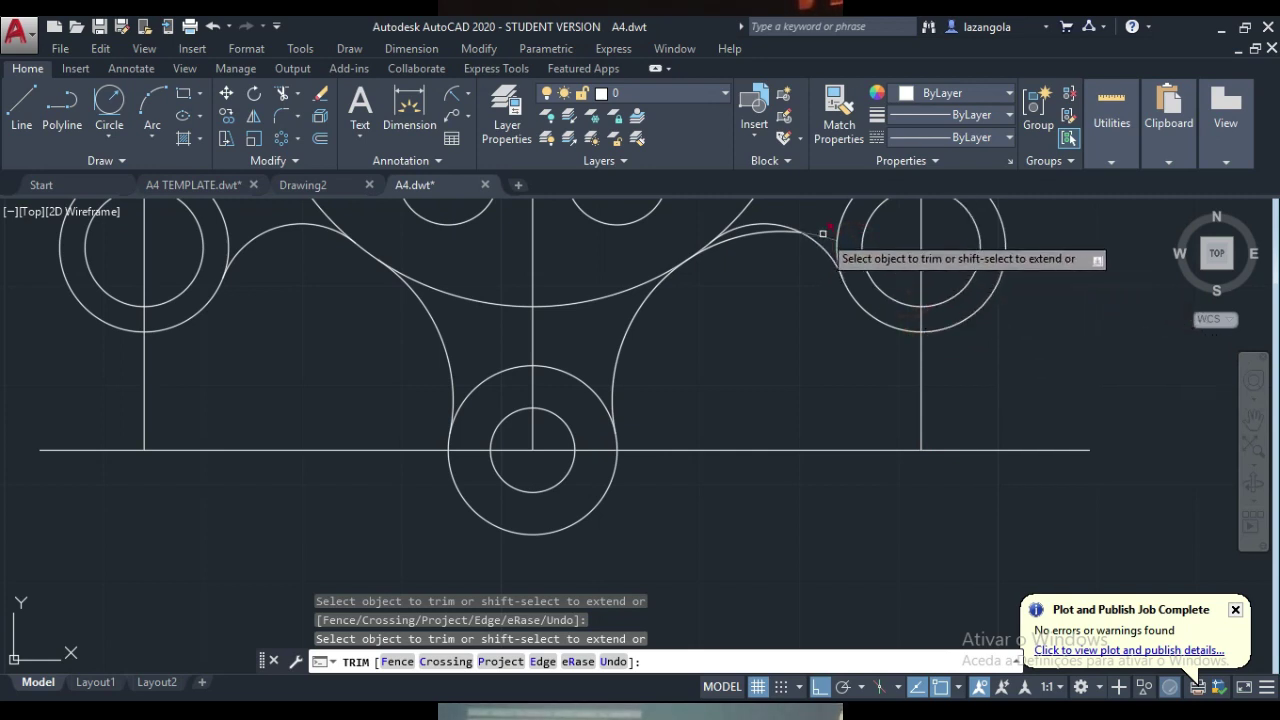
{"action": "left_click", "coordinate": [751, 229]}
{"action": "scroll", "coordinate": [754, 317], "scroll_direction": "down", "scroll_amount": 4}
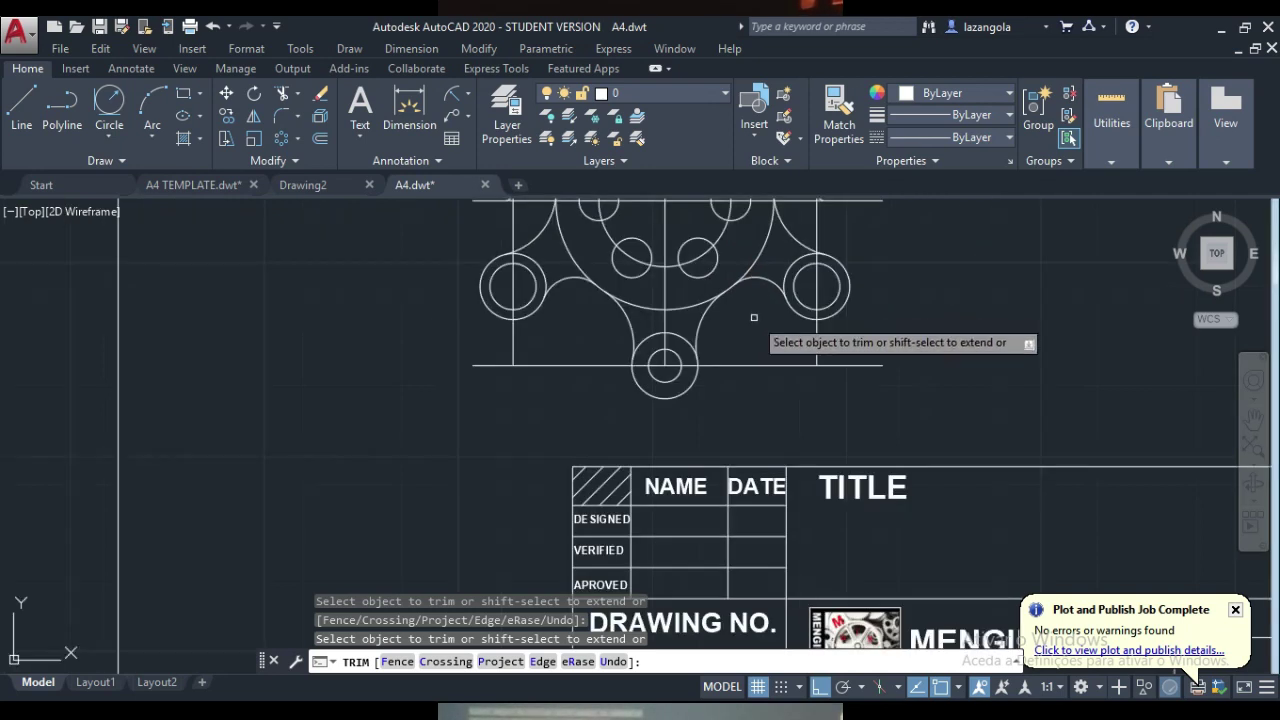
- Trim the excess arc pieces off the hub, the top of the part and the right lobe
{"action": "scroll", "coordinate": [751, 366], "scroll_direction": "down", "scroll_amount": 2}
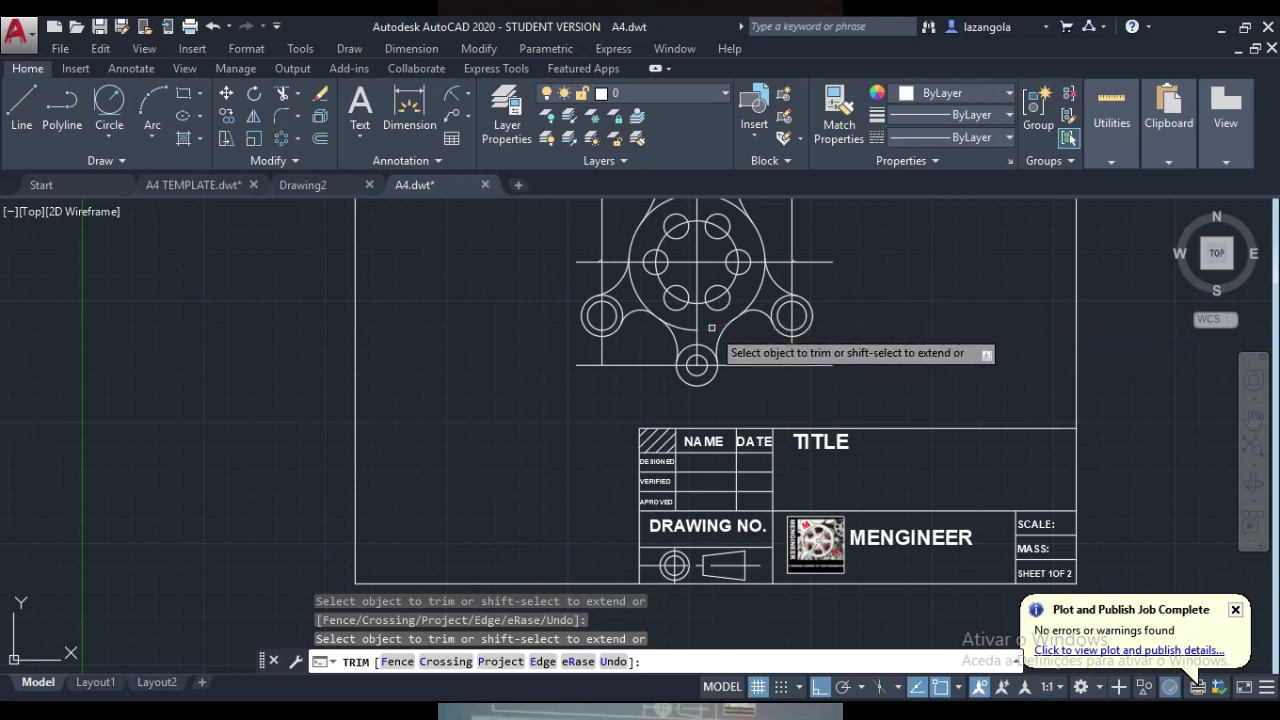
{"action": "left_click", "coordinate": [650, 293]}
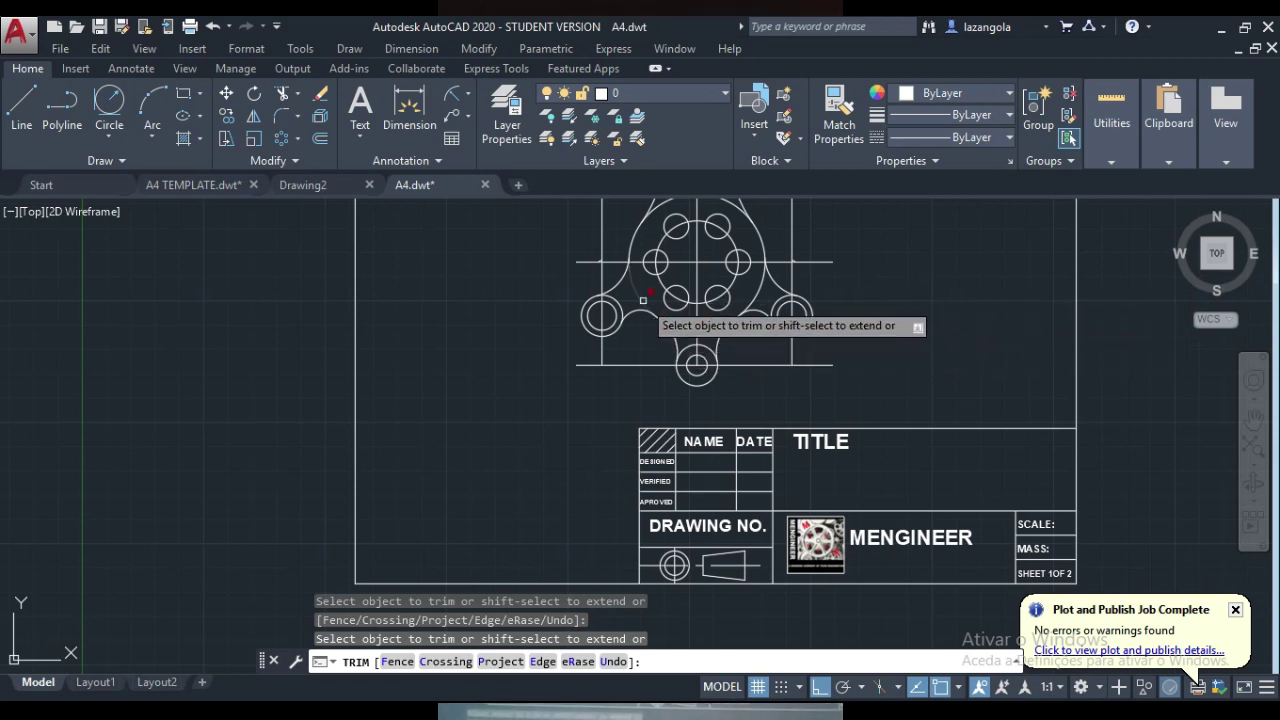
{"action": "scroll", "coordinate": [735, 278], "scroll_direction": "down", "scroll_amount": 2}
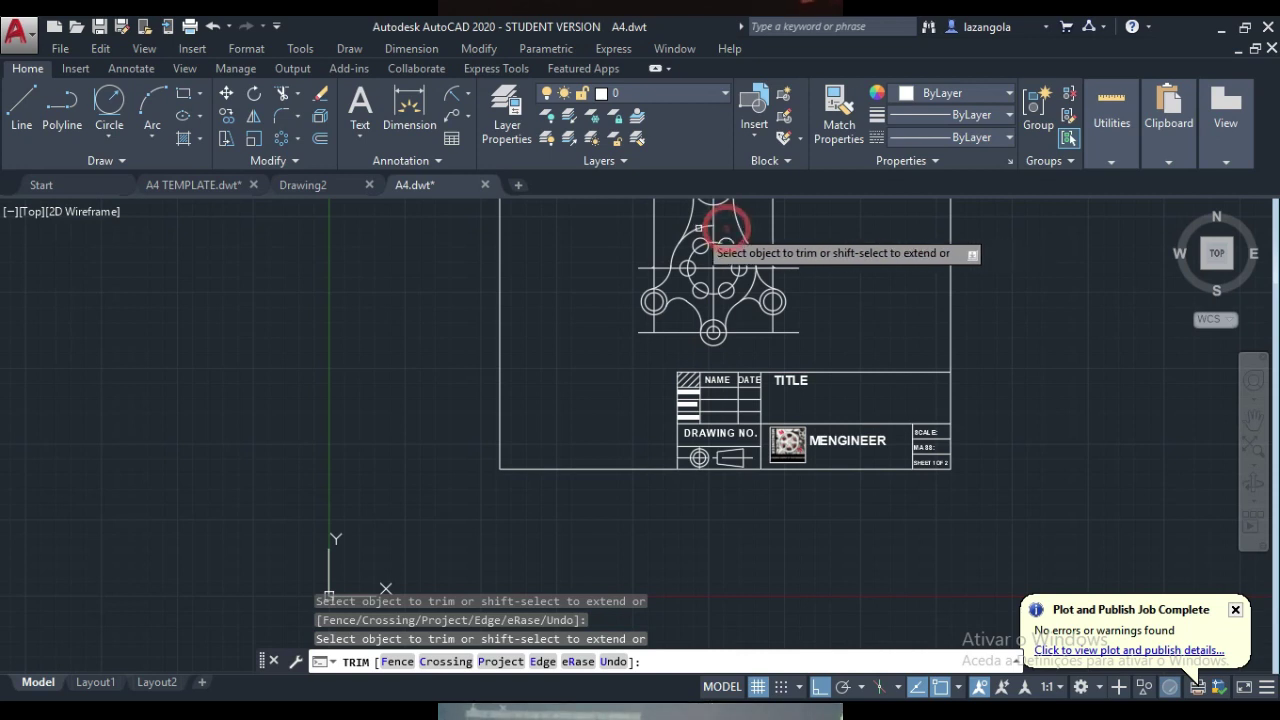
{"action": "scroll", "coordinate": [722, 248], "scroll_direction": "down", "scroll_amount": 1}
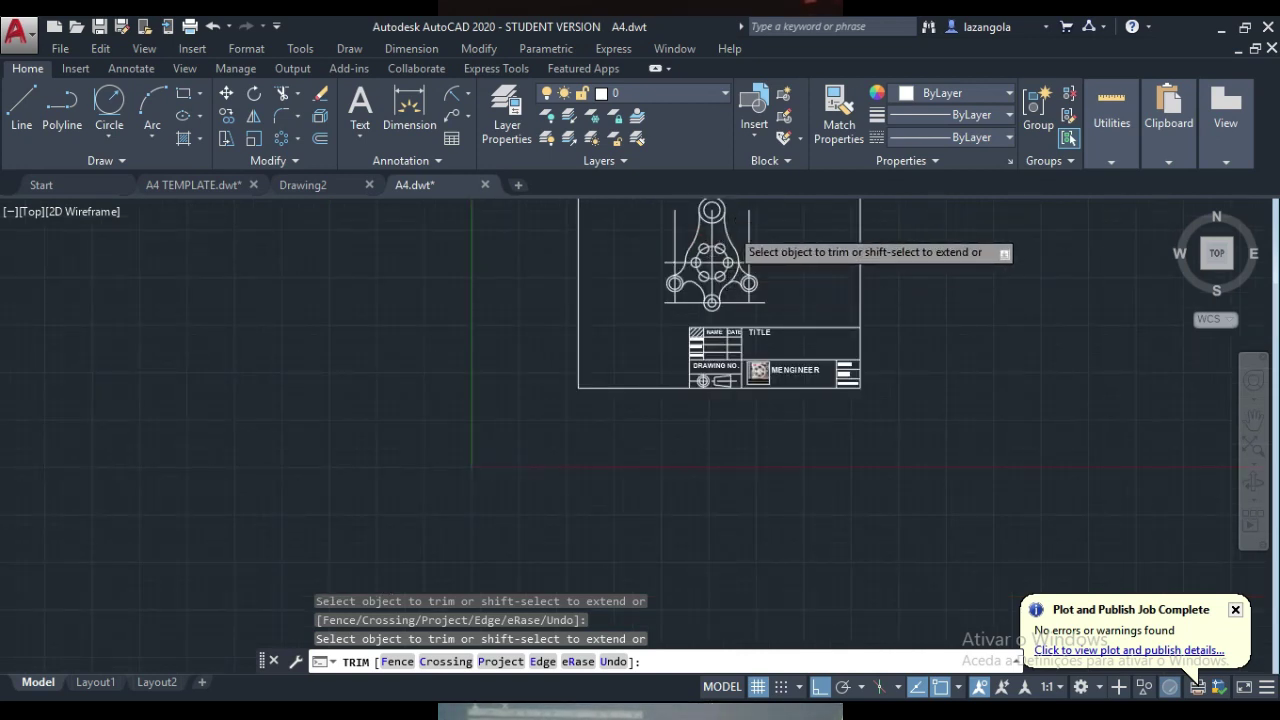
{"action": "scroll", "coordinate": [726, 232], "scroll_direction": "up", "scroll_amount": 1}
{"action": "left_click", "coordinate": [716, 208]}
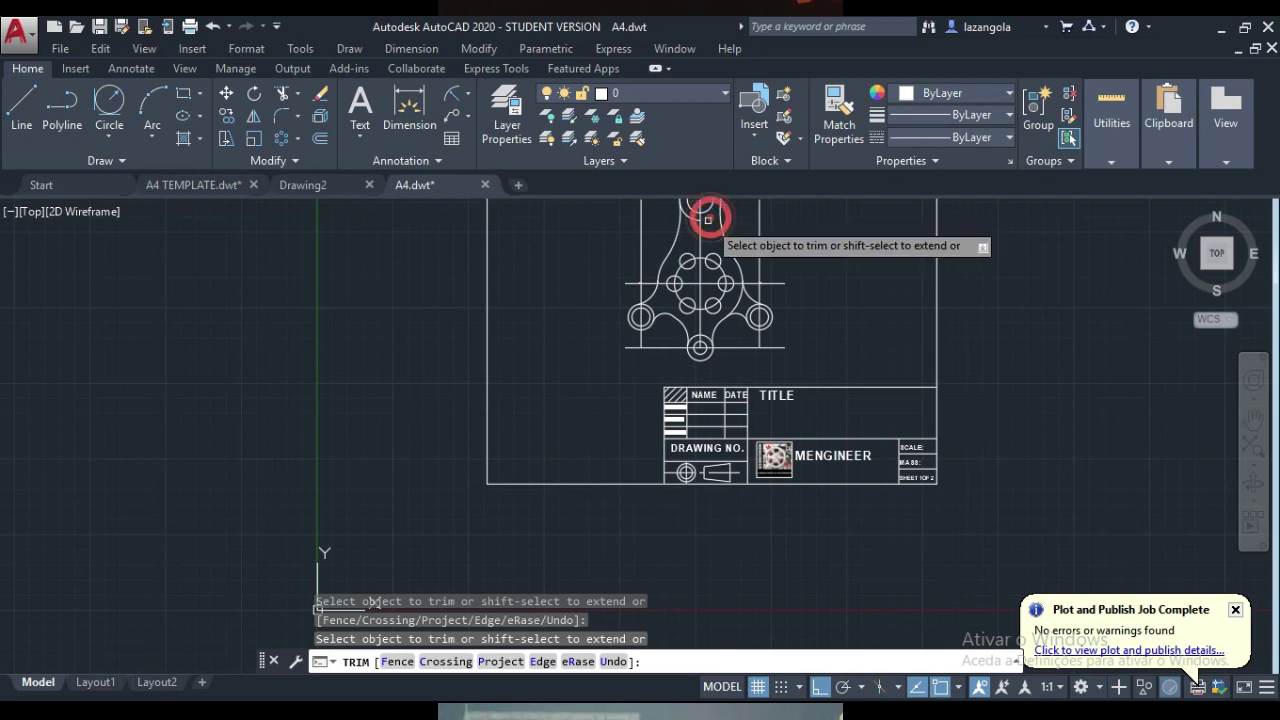
{"action": "left_click", "coordinate": [690, 217]}
{"action": "left_click", "coordinate": [756, 300]}
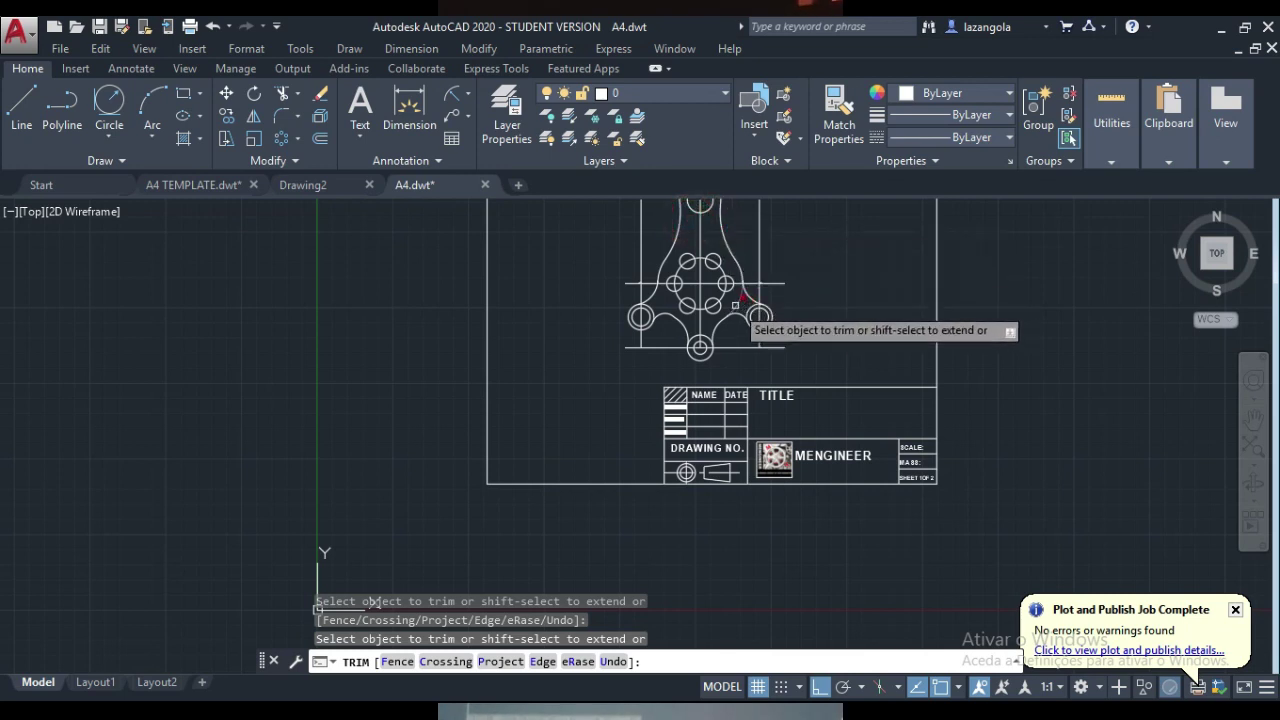
- Pan and zoom around the left and right lobes to check the trimmed outline, then end TRIM
{"action": "scroll", "coordinate": [740, 310], "scroll_direction": "up", "scroll_amount": 6}
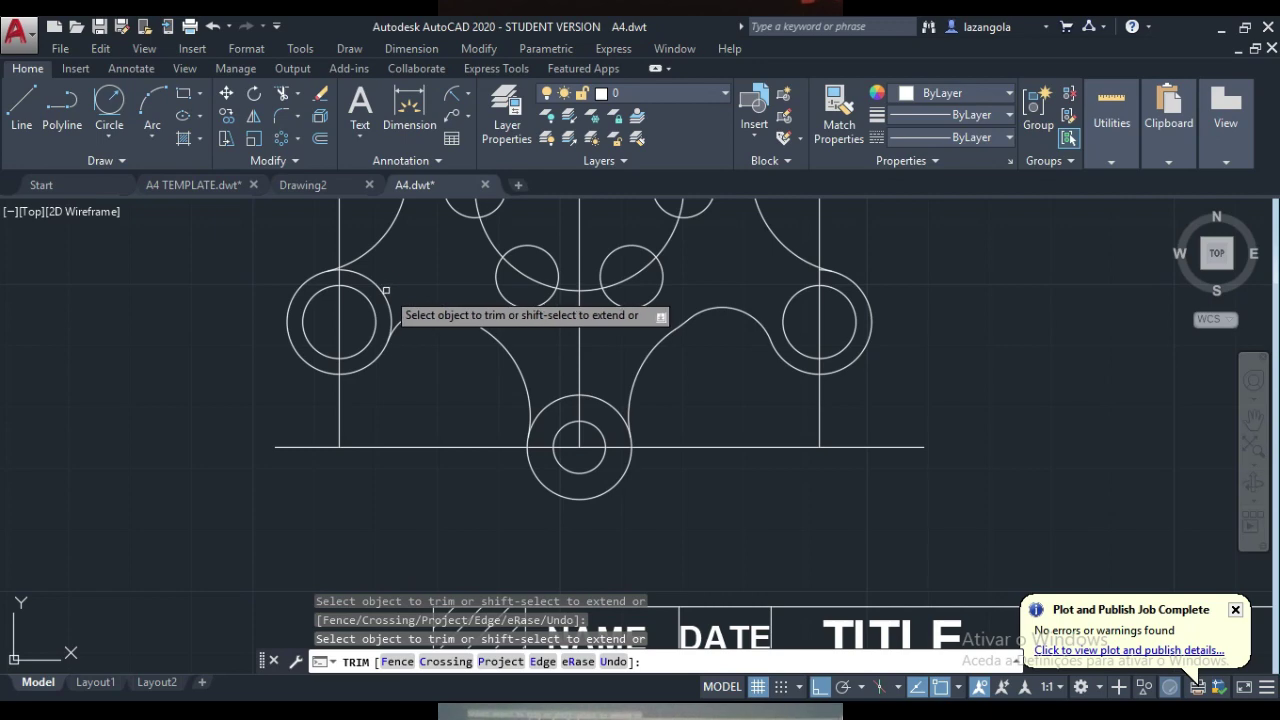
{"action": "scroll", "coordinate": [470, 320], "scroll_direction": "up", "scroll_amount": 4}
{"action": "middle_click_drag", "start_coordinate": [351, 297], "coordinate": [361, 303]}
{"action": "scroll", "coordinate": [637, 240], "scroll_direction": "up", "scroll_amount": 2}
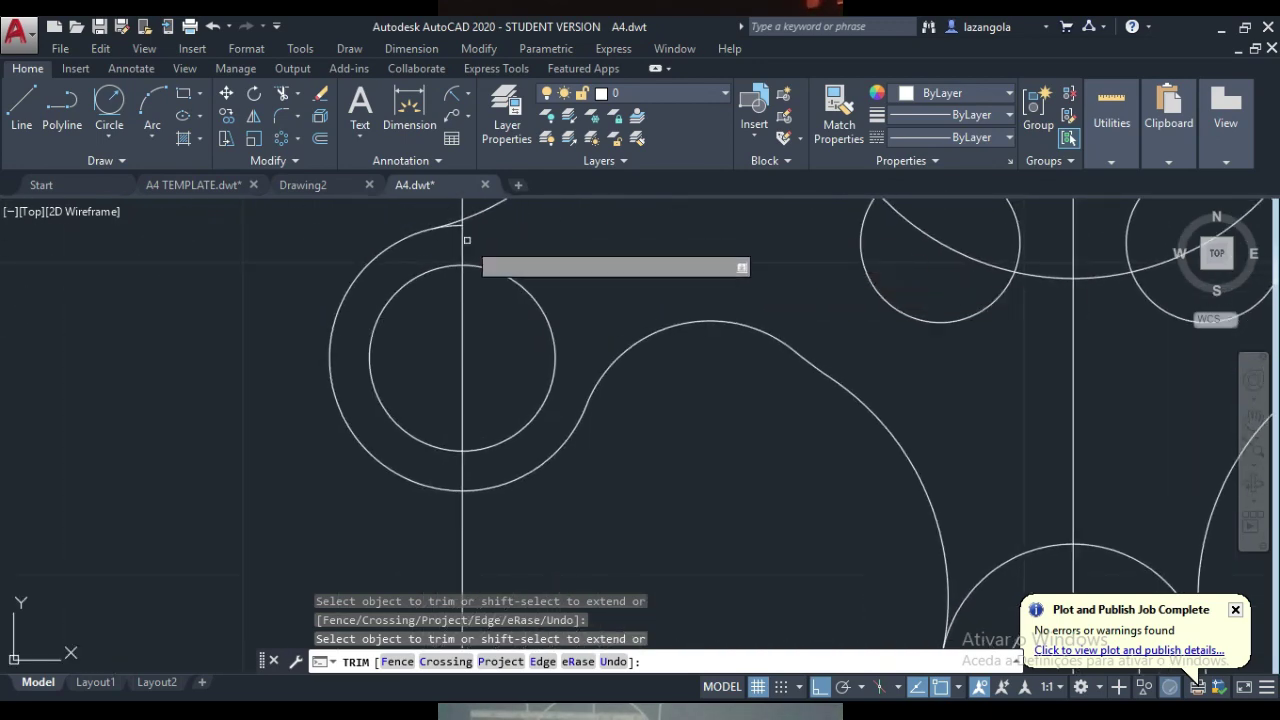
{"action": "scroll", "coordinate": [446, 248], "scroll_direction": "up", "scroll_amount": 2}
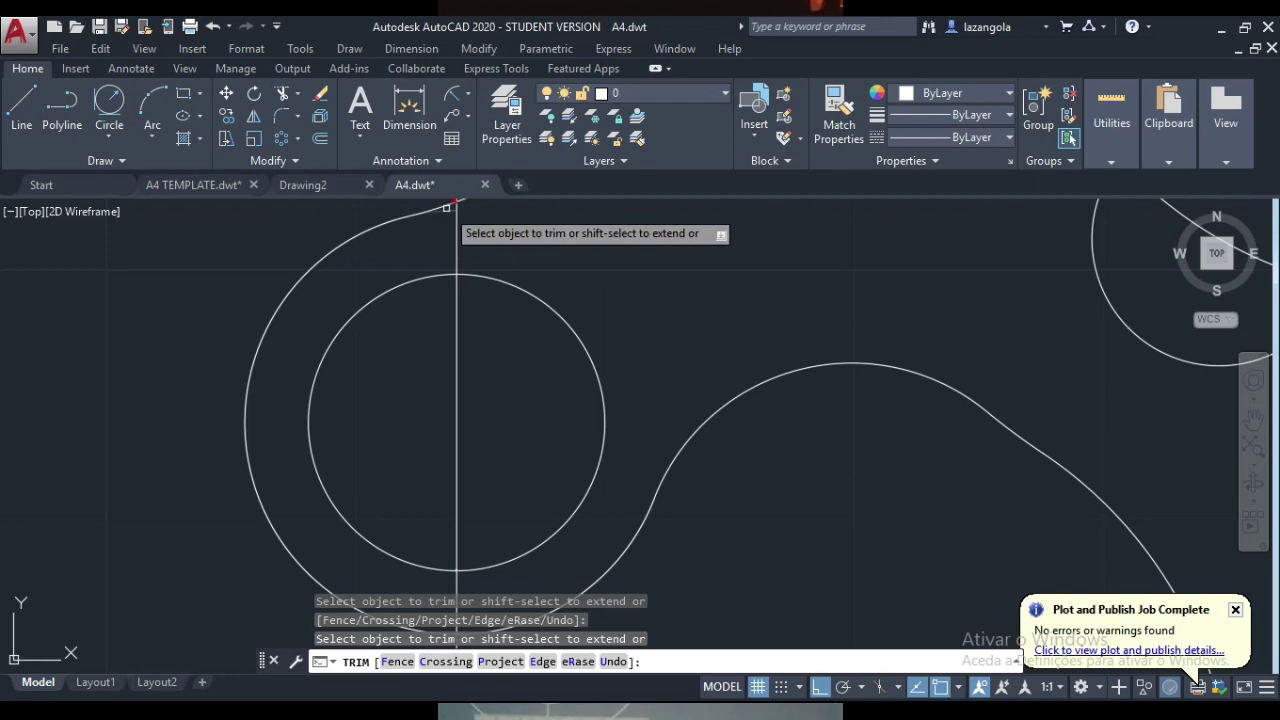
{"action": "scroll", "coordinate": [600, 240], "scroll_direction": "down", "scroll_amount": 3}
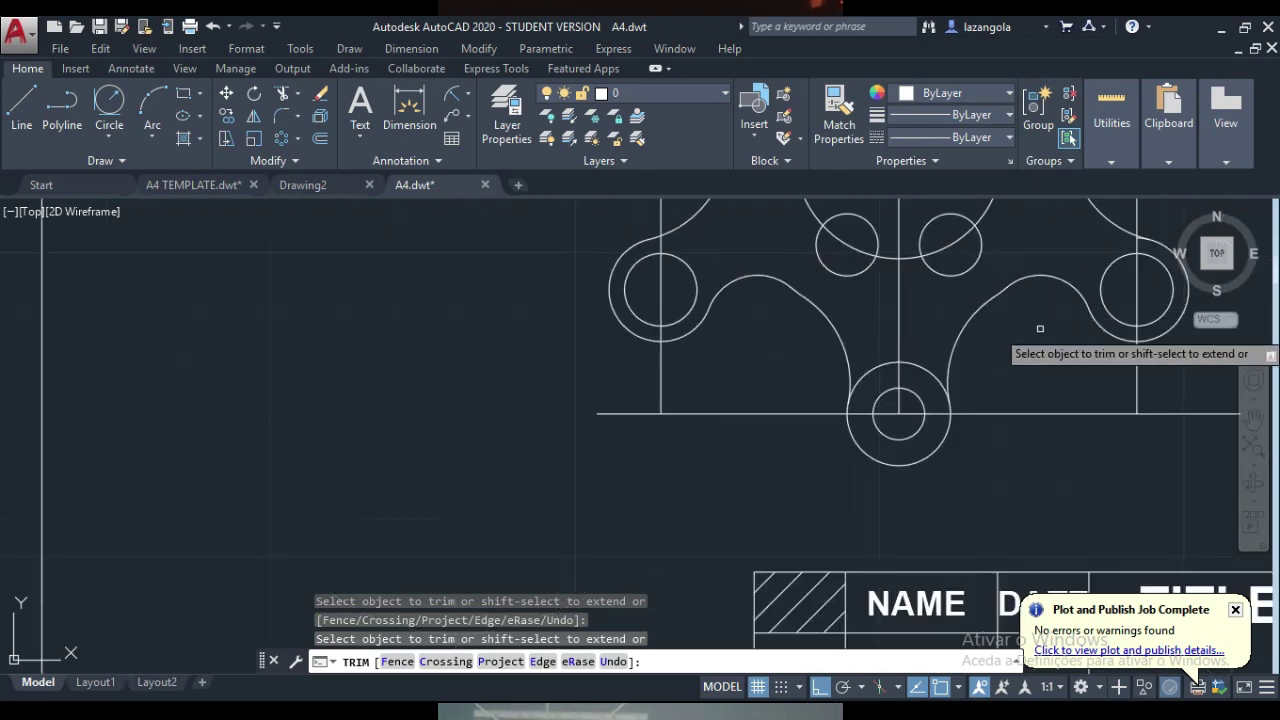
{"action": "middle_click_drag", "start_coordinate": [1000, 345], "coordinate": [670, 426]}
{"action": "scroll", "coordinate": [715, 400], "scroll_direction": "up", "scroll_amount": 4}
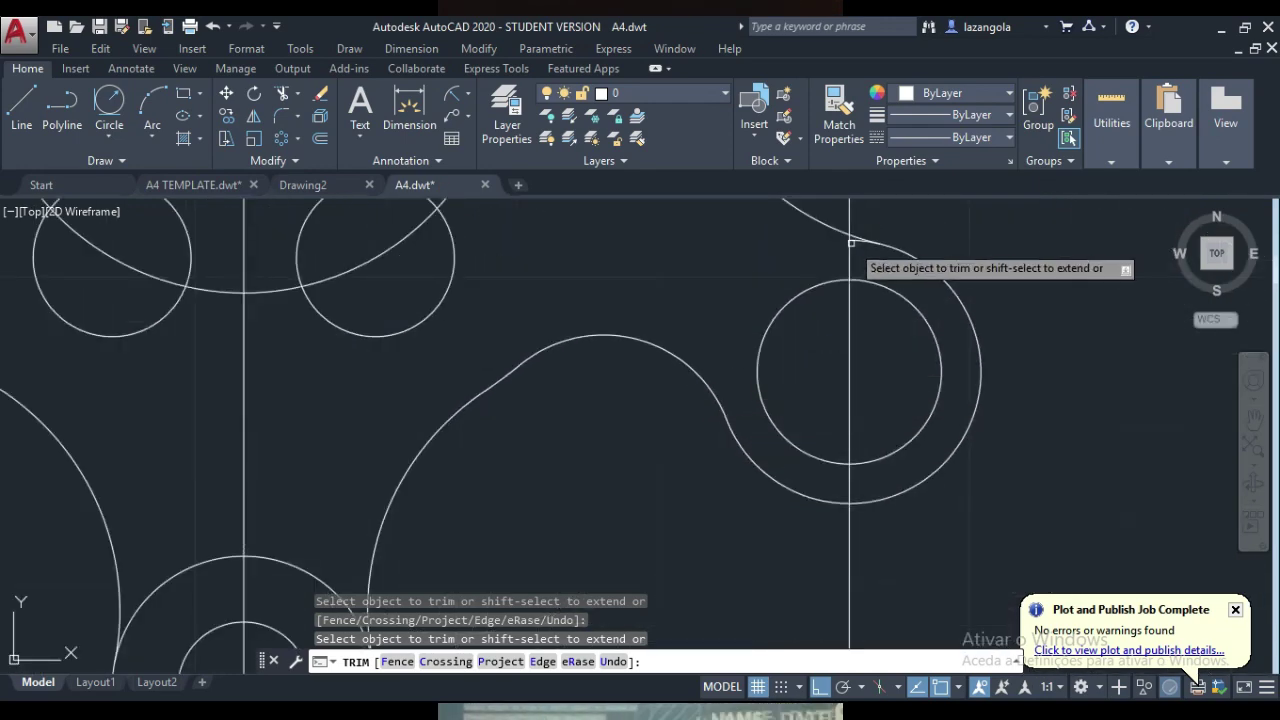
{"action": "scroll", "coordinate": [856, 240], "scroll_direction": "up", "scroll_amount": 3}
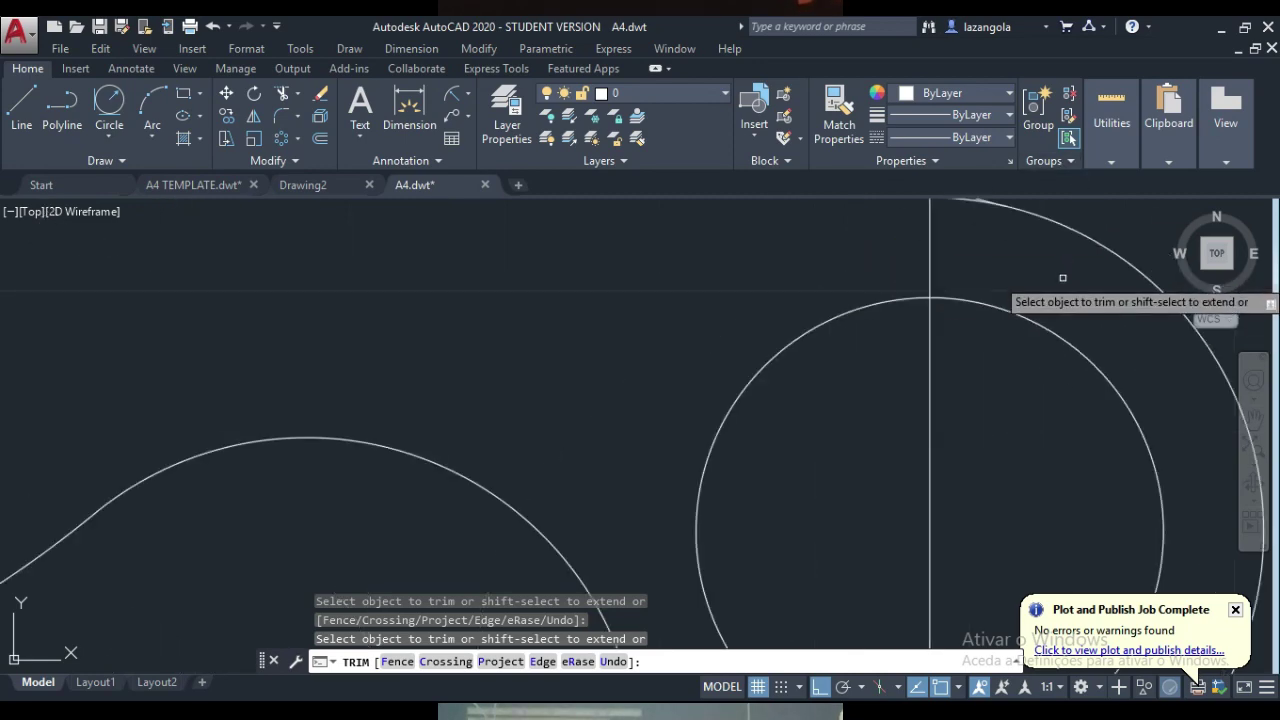
{"action": "scroll", "coordinate": [1018, 340], "scroll_direction": "down", "scroll_amount": 3}
{"action": "scroll", "coordinate": [990, 350], "scroll_direction": "up", "scroll_amount": 1}
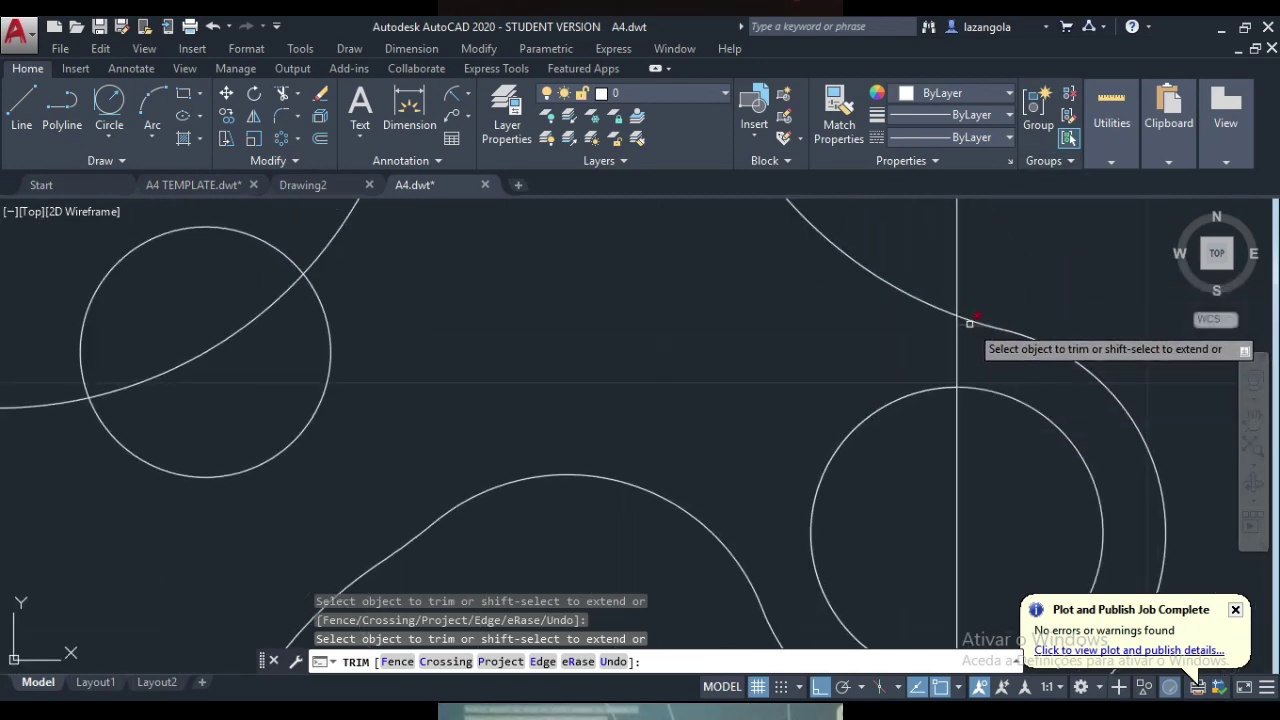
{"action": "scroll", "coordinate": [962, 326], "scroll_direction": "down", "scroll_amount": 5}
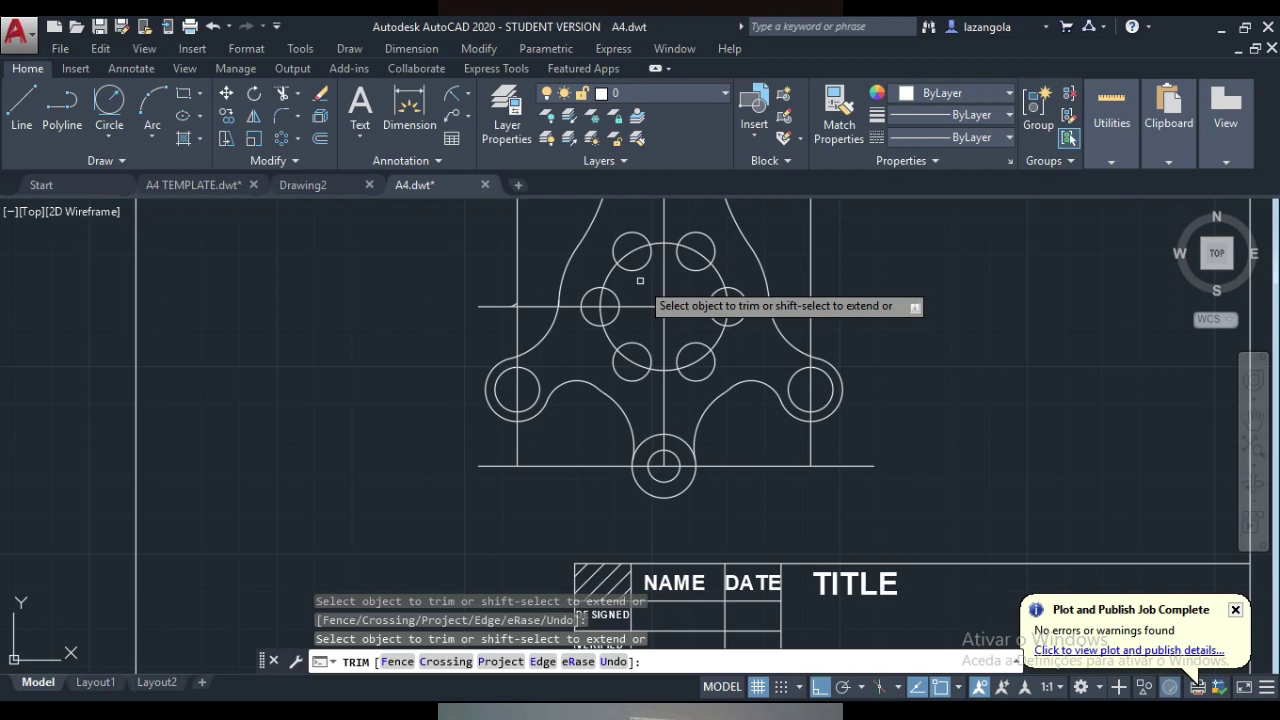
{"action": "key", "text": "Escape"}
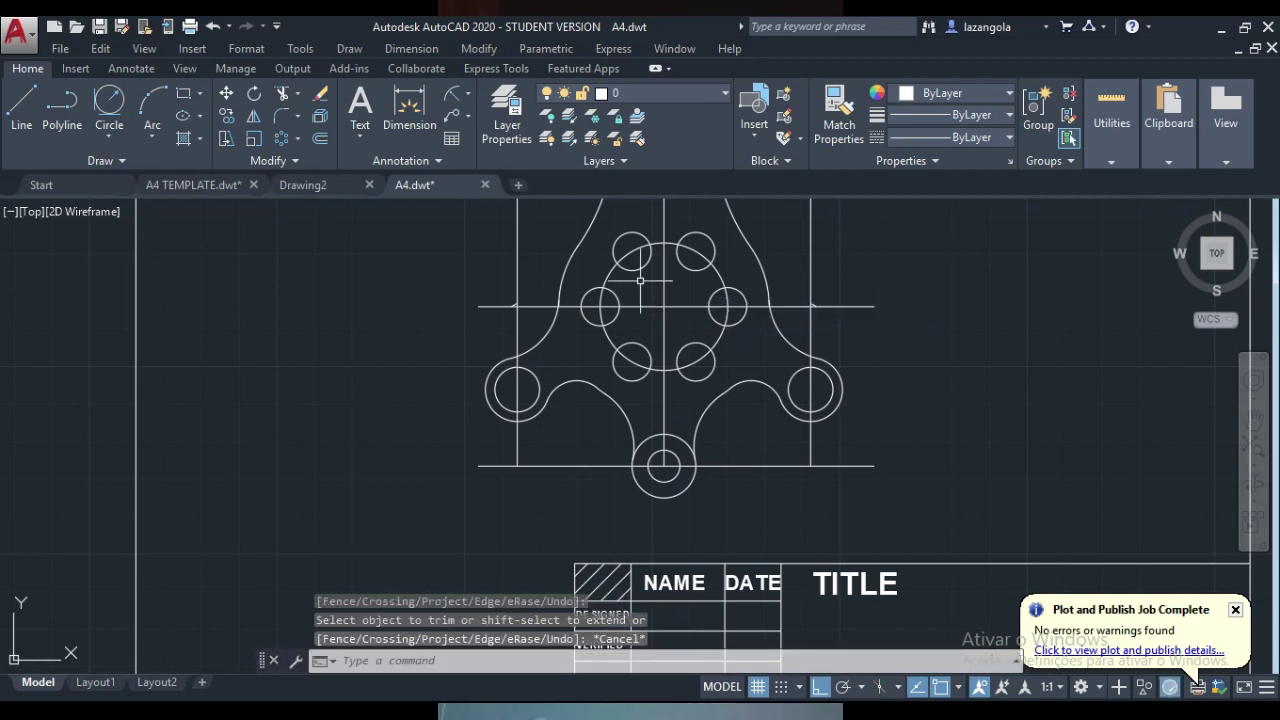
- Explode the polar array into six separate small circles
{"action": "left_click", "coordinate": [746, 300]}
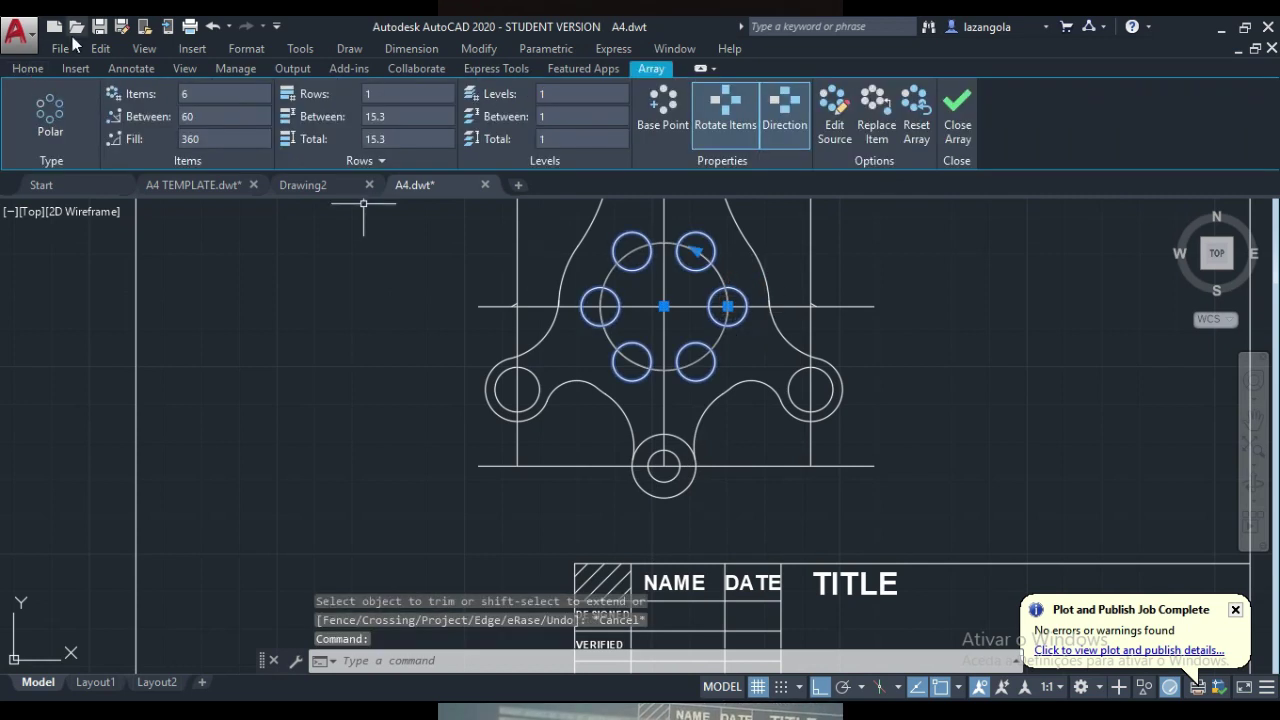
{"action": "left_click", "coordinate": [30, 69]}
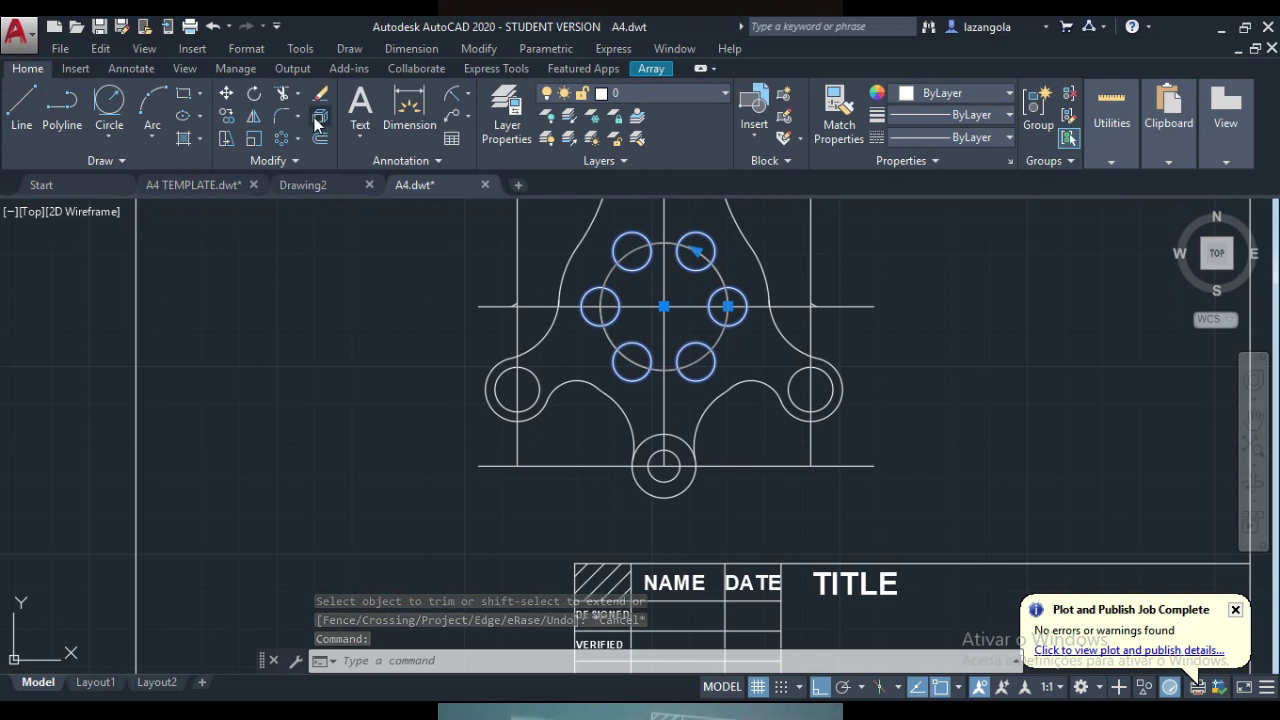
{"action": "left_click", "coordinate": [318, 119]}
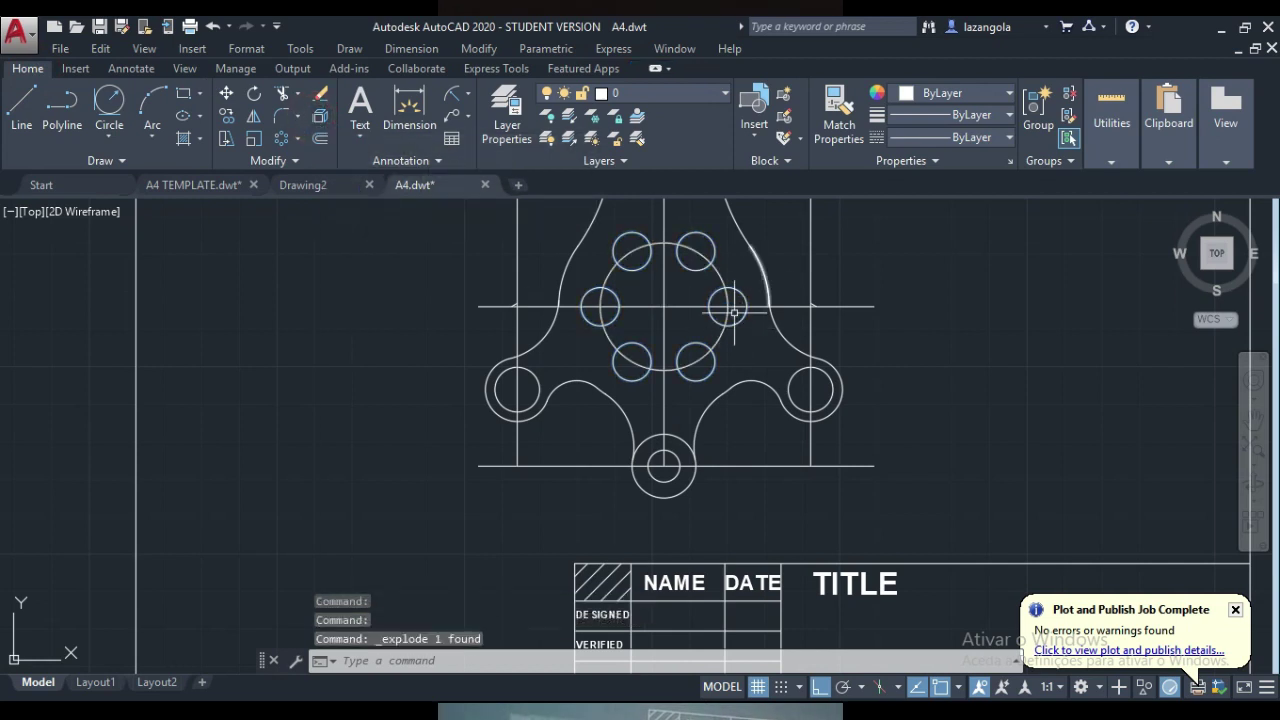
{"action": "left_click", "coordinate": [282, 96]}
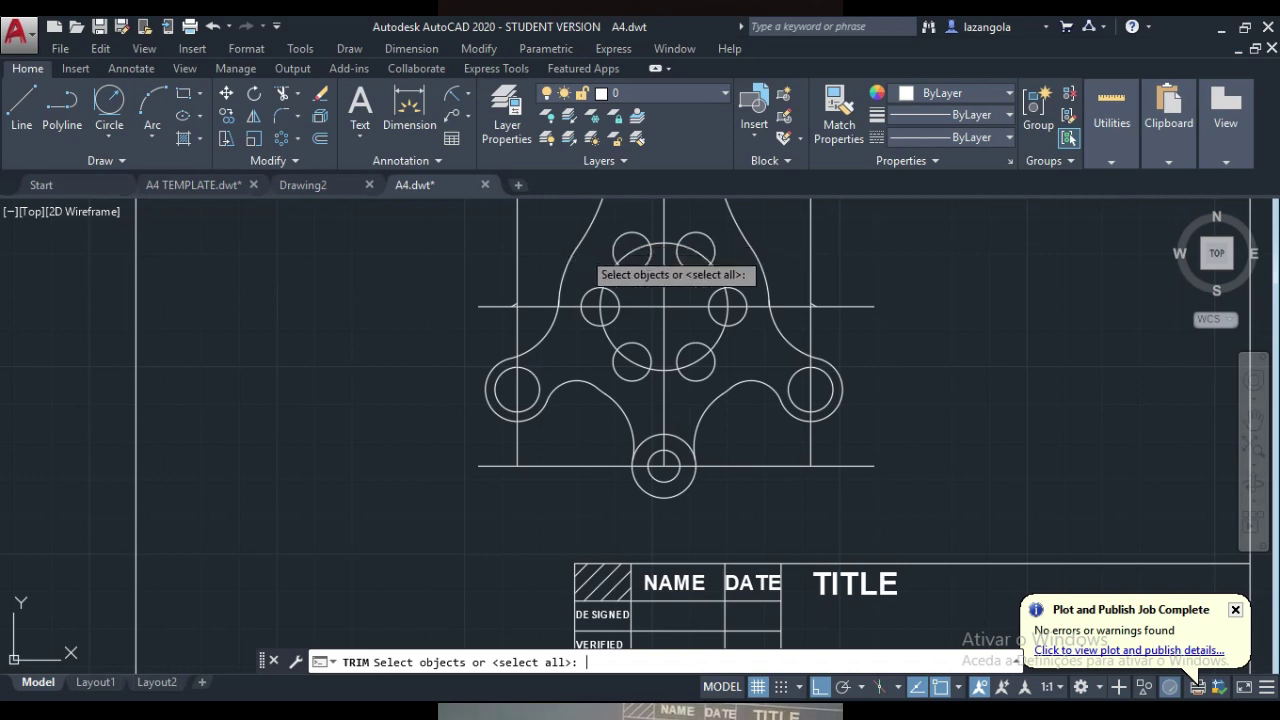
- Trim away the outer arcs of all six small circles outside the hub
{"action": "key", "text": "Return"}
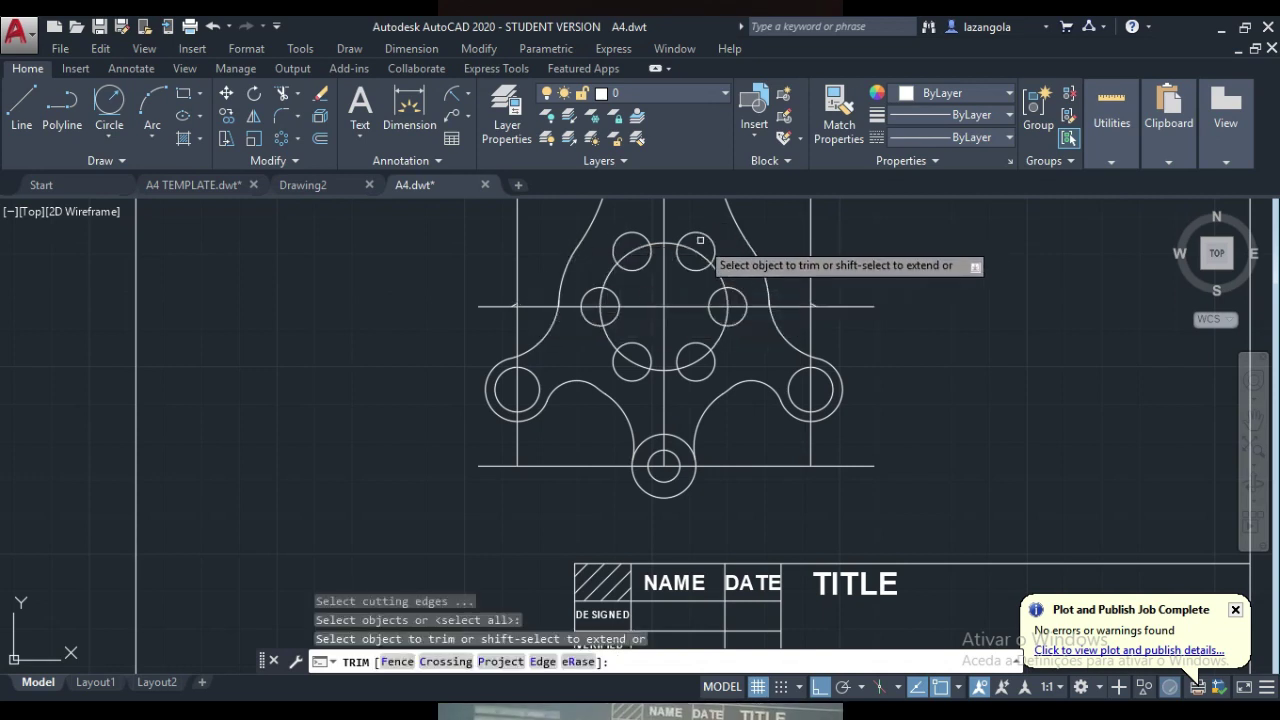
{"action": "left_click", "coordinate": [705, 235]}
{"action": "left_click", "coordinate": [621, 236]}
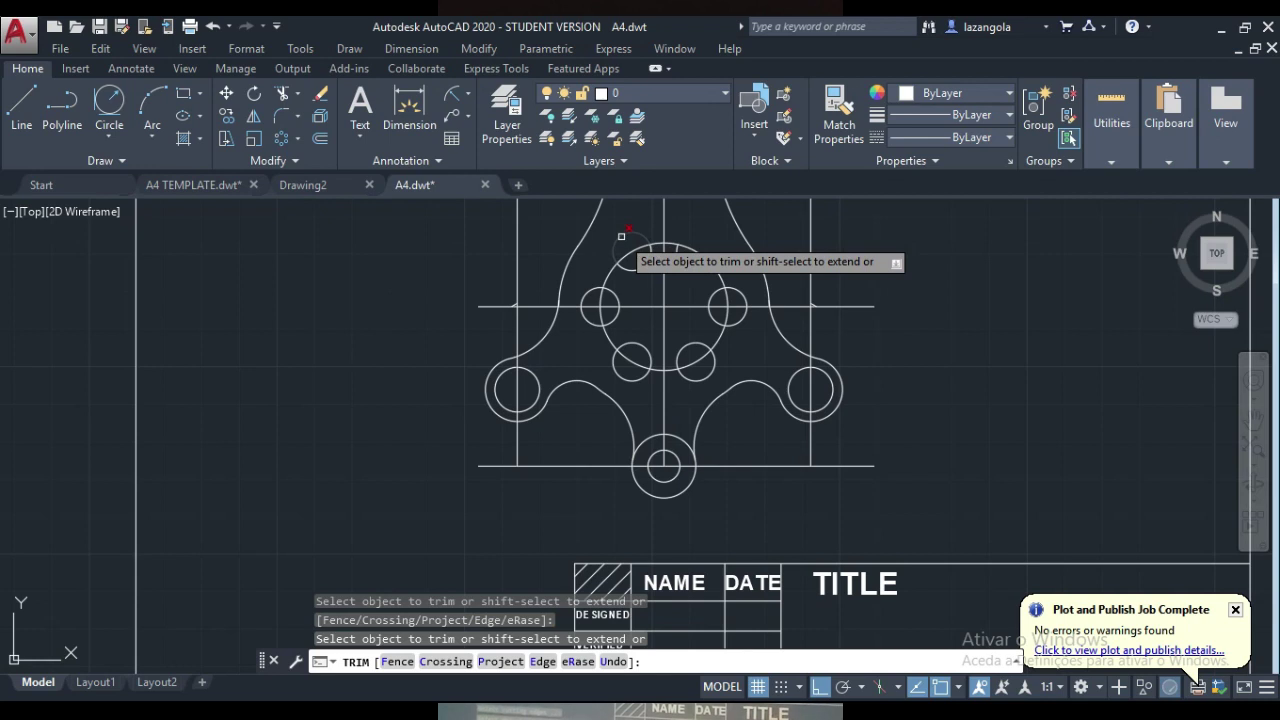
{"action": "left_click", "coordinate": [621, 236]}
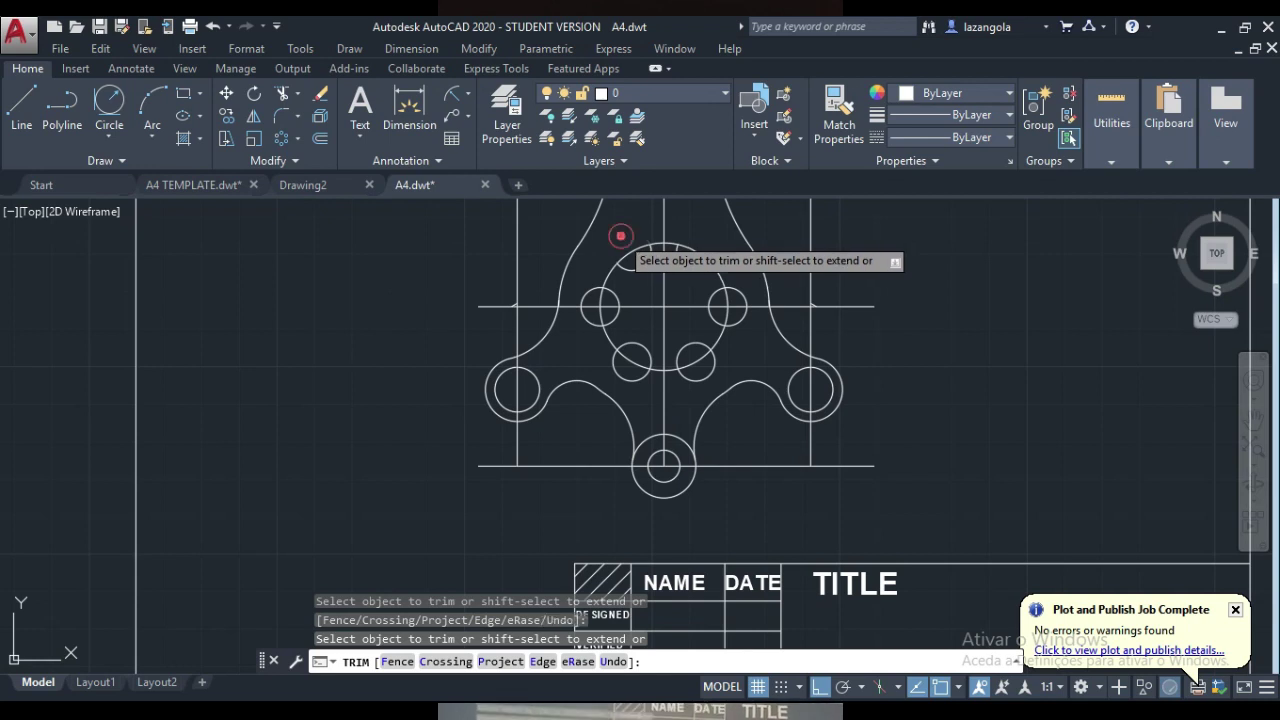
{"action": "left_click", "coordinate": [586, 306]}
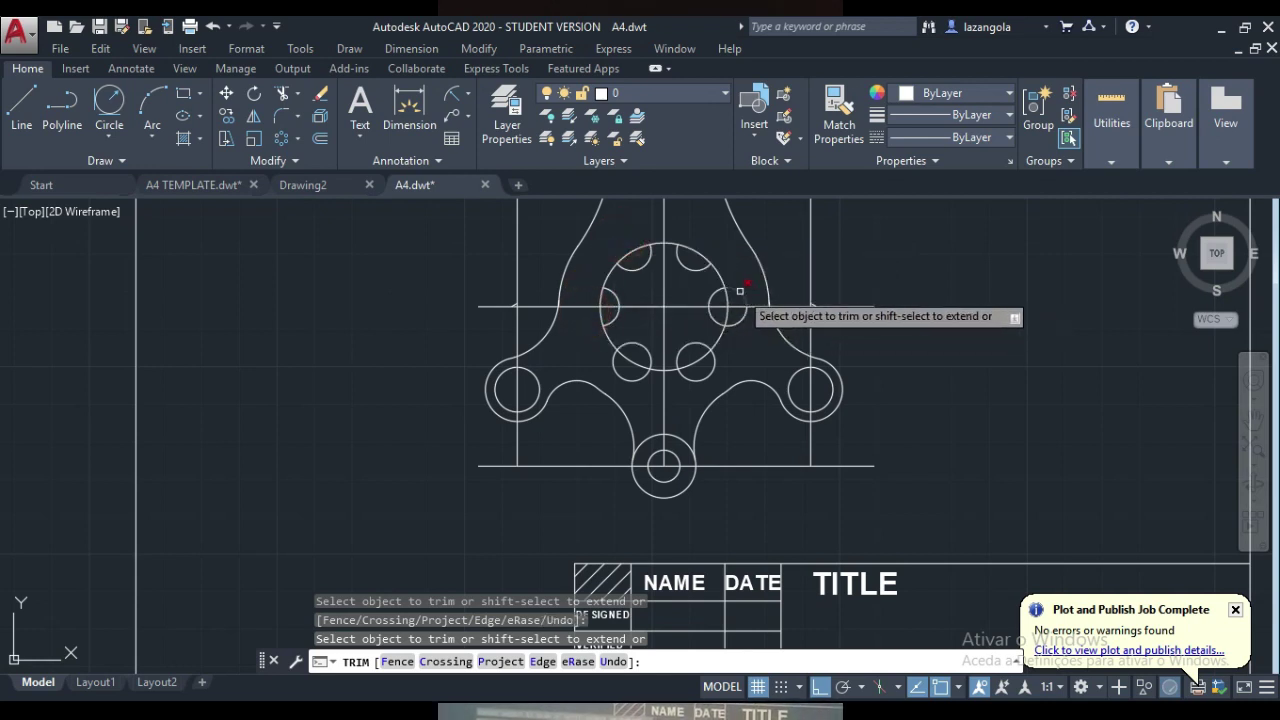
{"action": "left_click", "coordinate": [739, 291]}
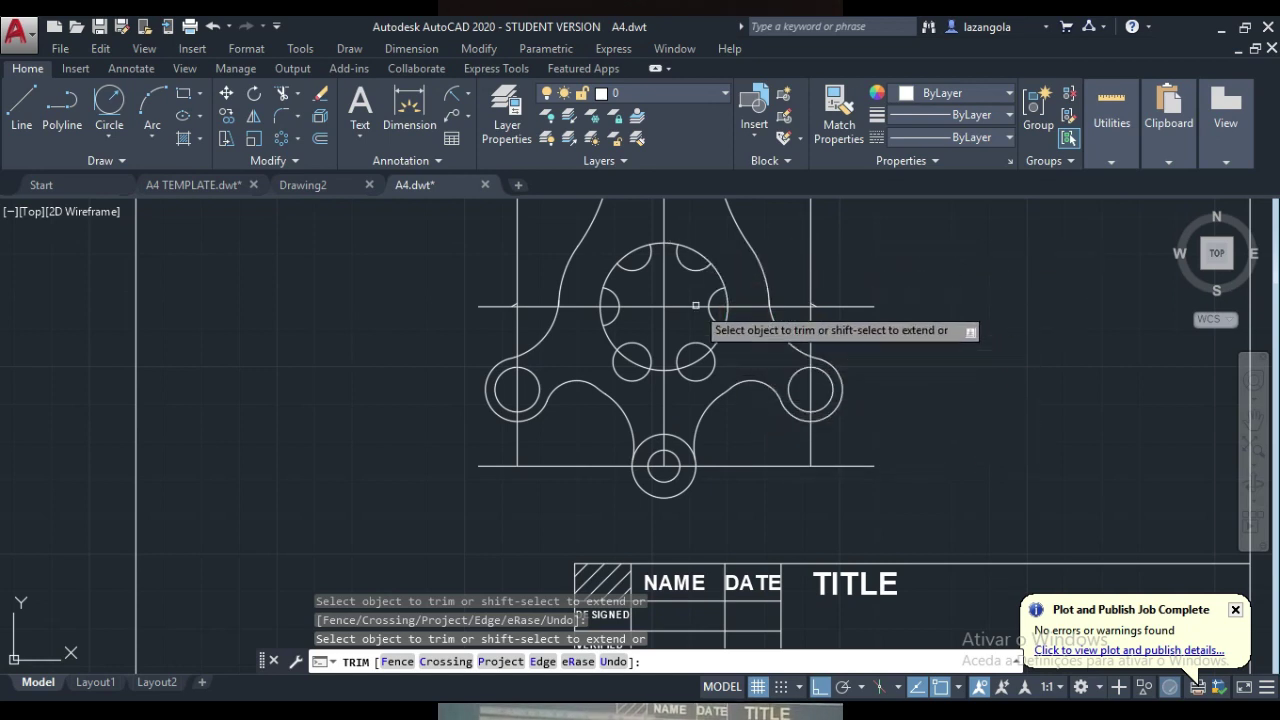
{"action": "left_click", "coordinate": [697, 376]}
{"action": "left_click", "coordinate": [624, 374]}
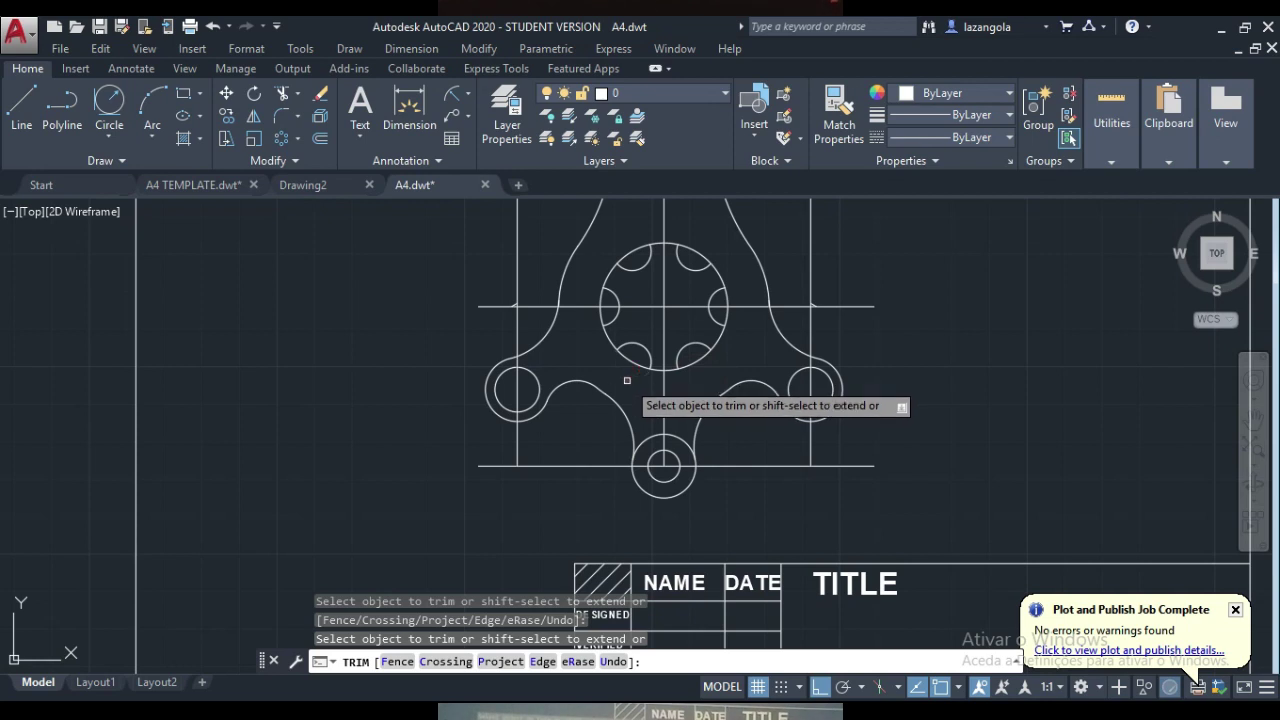
- Open the six notches in the Ø34 hub circle and trim the centerline above the bottom circle
{"action": "left_click", "coordinate": [631, 249]}
{"action": "left_click", "coordinate": [694, 254]}
{"action": "left_click", "coordinate": [727, 251]}
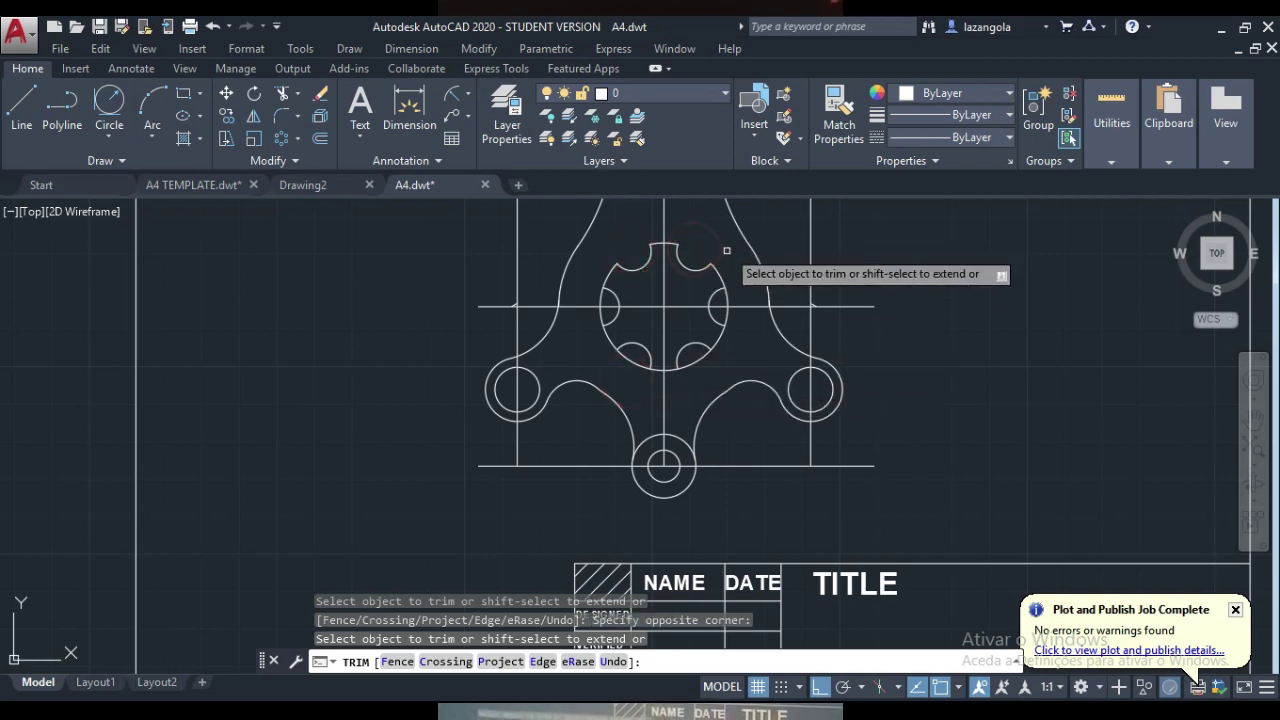
{"action": "left_click", "coordinate": [729, 314]}
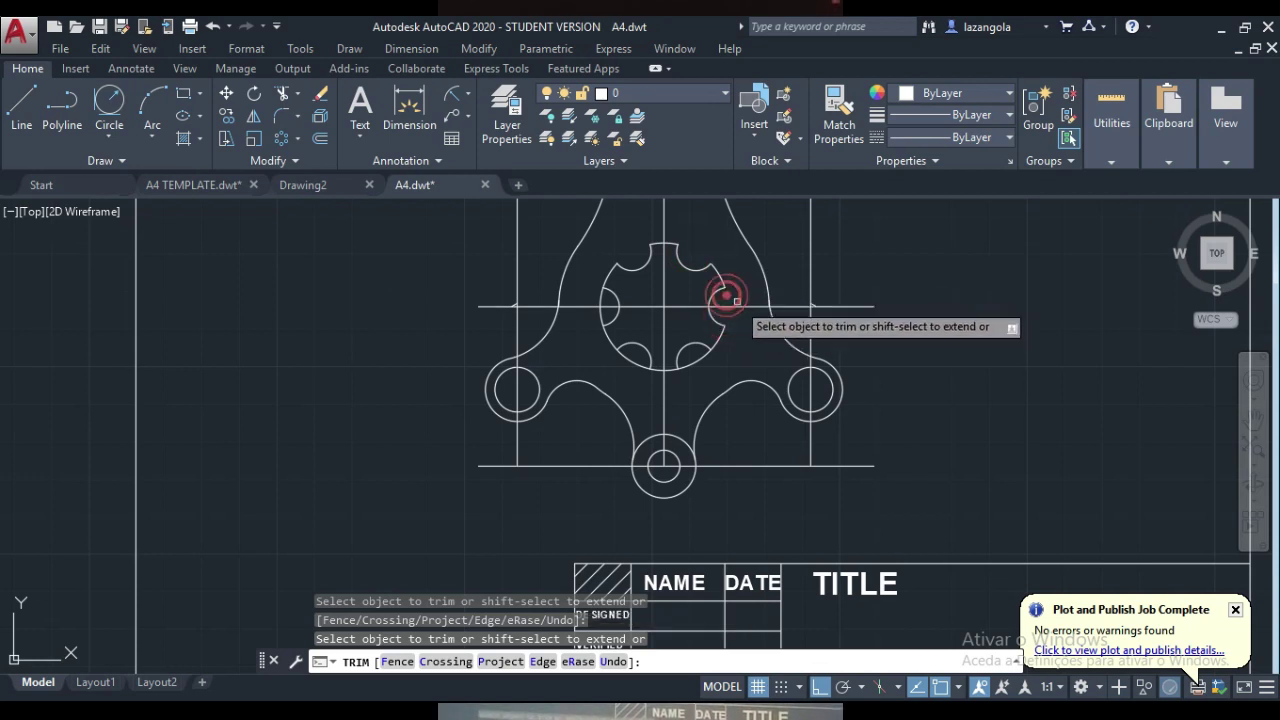
{"action": "left_click", "coordinate": [692, 360]}
{"action": "left_click", "coordinate": [636, 353]}
{"action": "left_click", "coordinate": [630, 359]}
{"action": "left_click", "coordinate": [609, 297]}
{"action": "scroll", "coordinate": [792, 260], "scroll_direction": "down", "scroll_amount": 5}
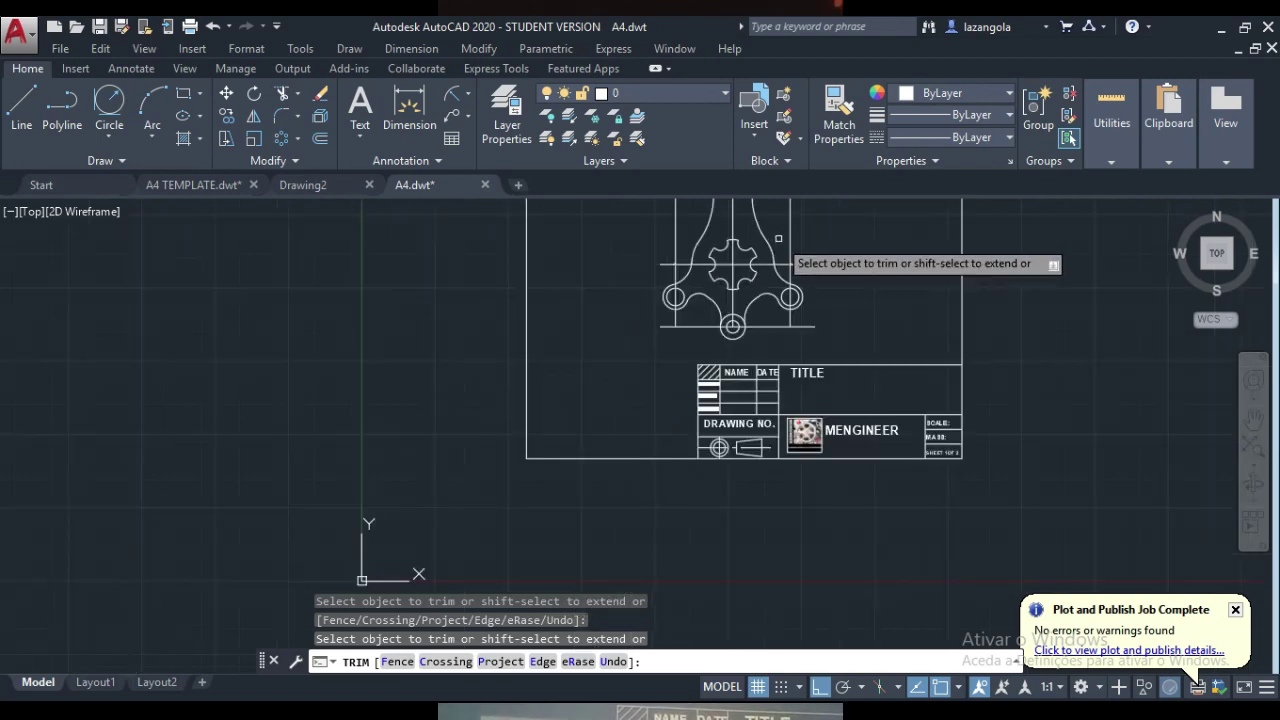
{"action": "scroll", "coordinate": [844, 303], "scroll_direction": "up", "scroll_amount": 6}
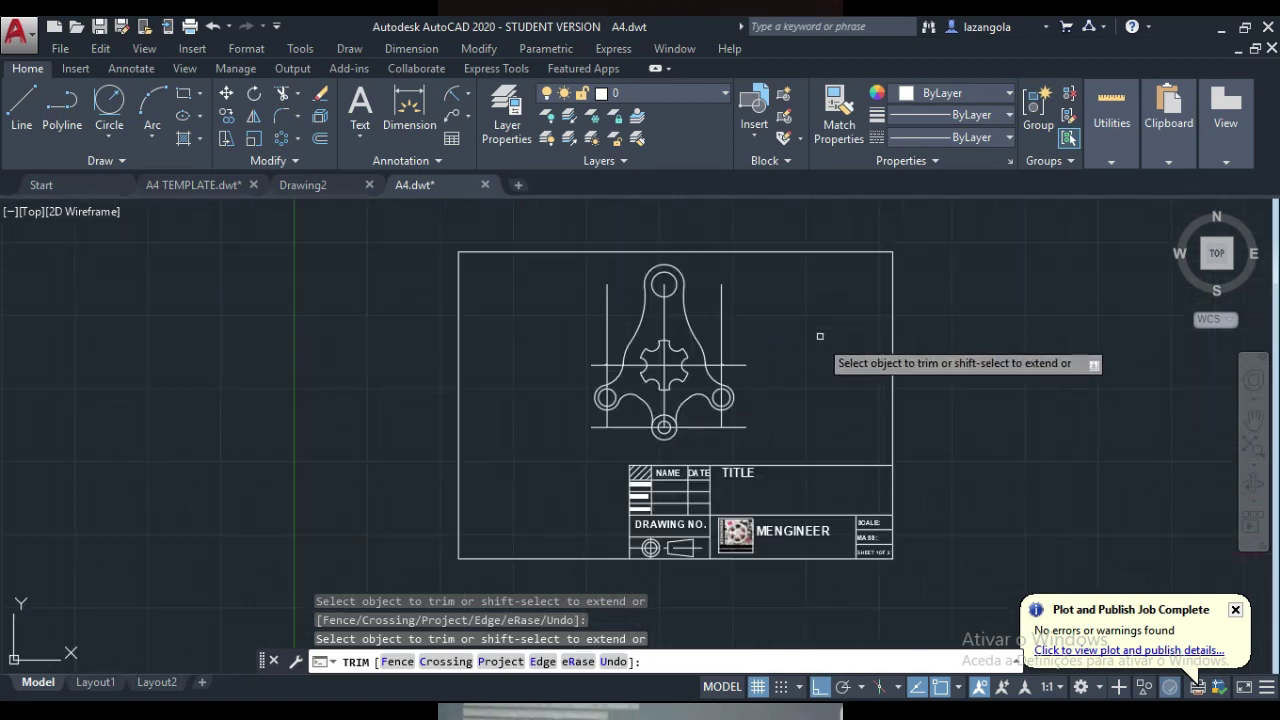
{"action": "scroll", "coordinate": [813, 338], "scroll_direction": "down", "scroll_amount": 2}
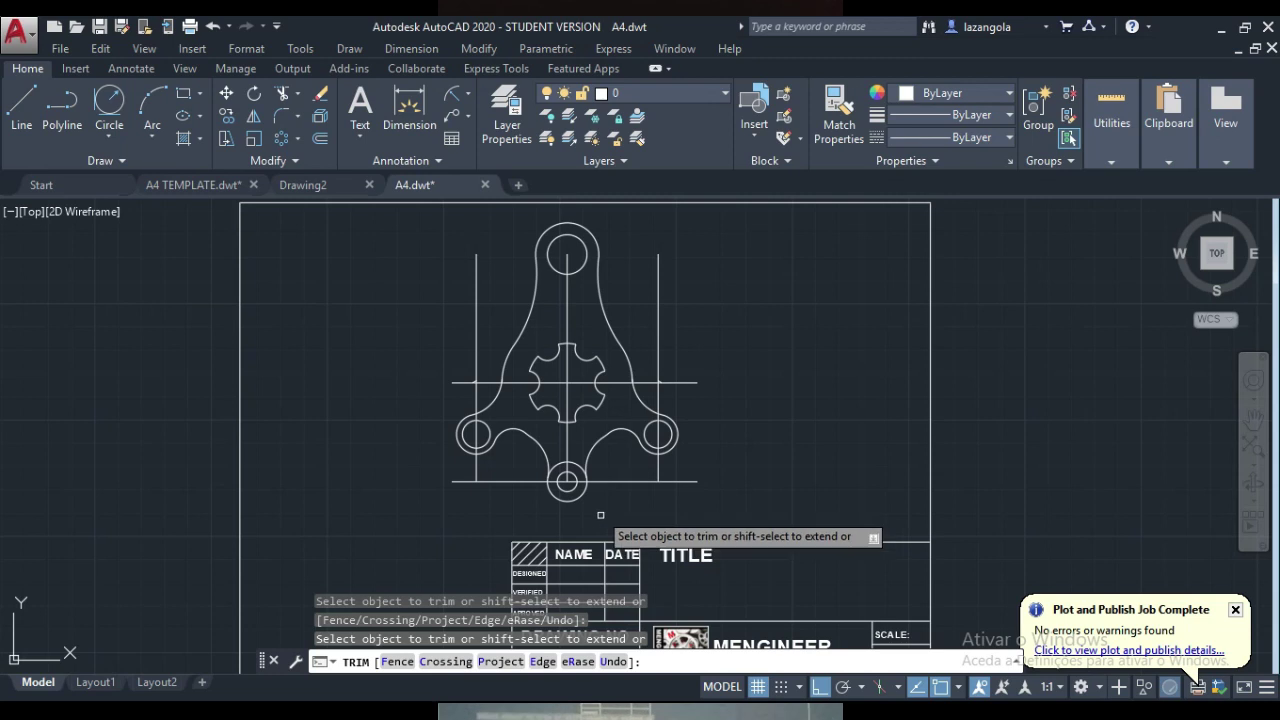
{"action": "left_click", "coordinate": [570, 456]}
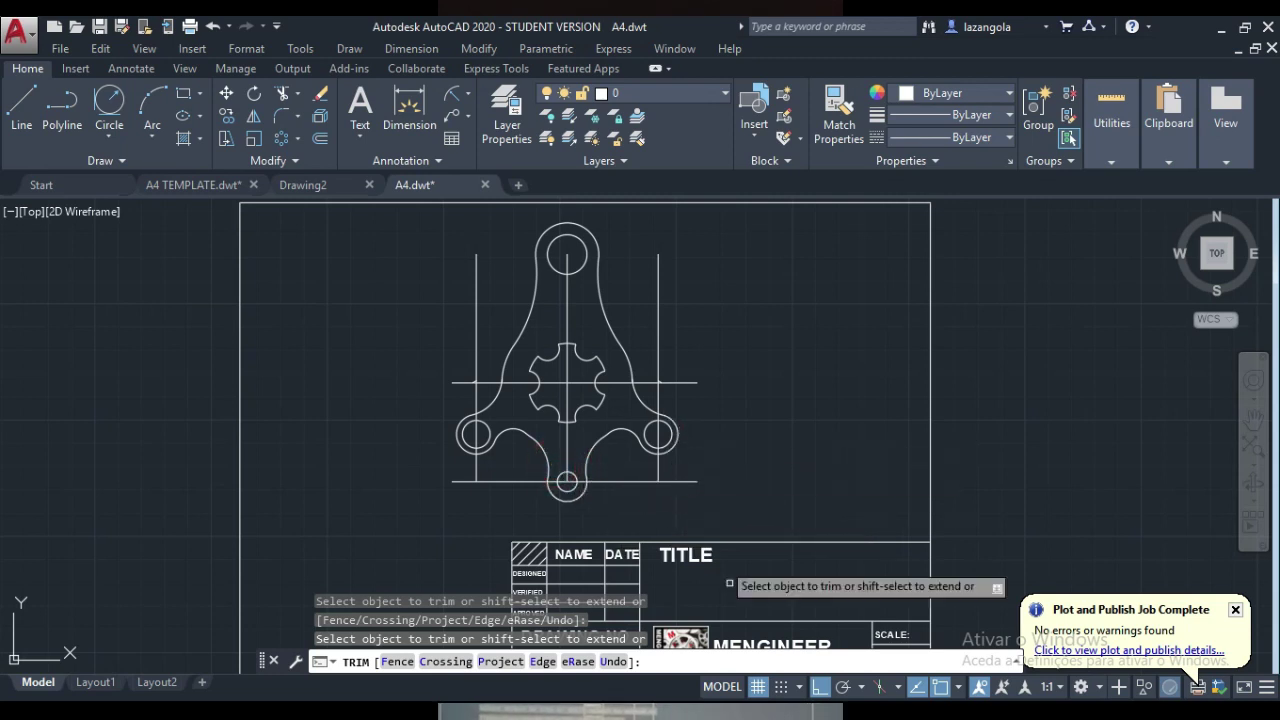
- View the Gear Support.Practice 6.1 reference sheet in Acrobat, then return to the A4.dwt drawing
{"action": "mouse_move", "coordinate": [830, 712]}
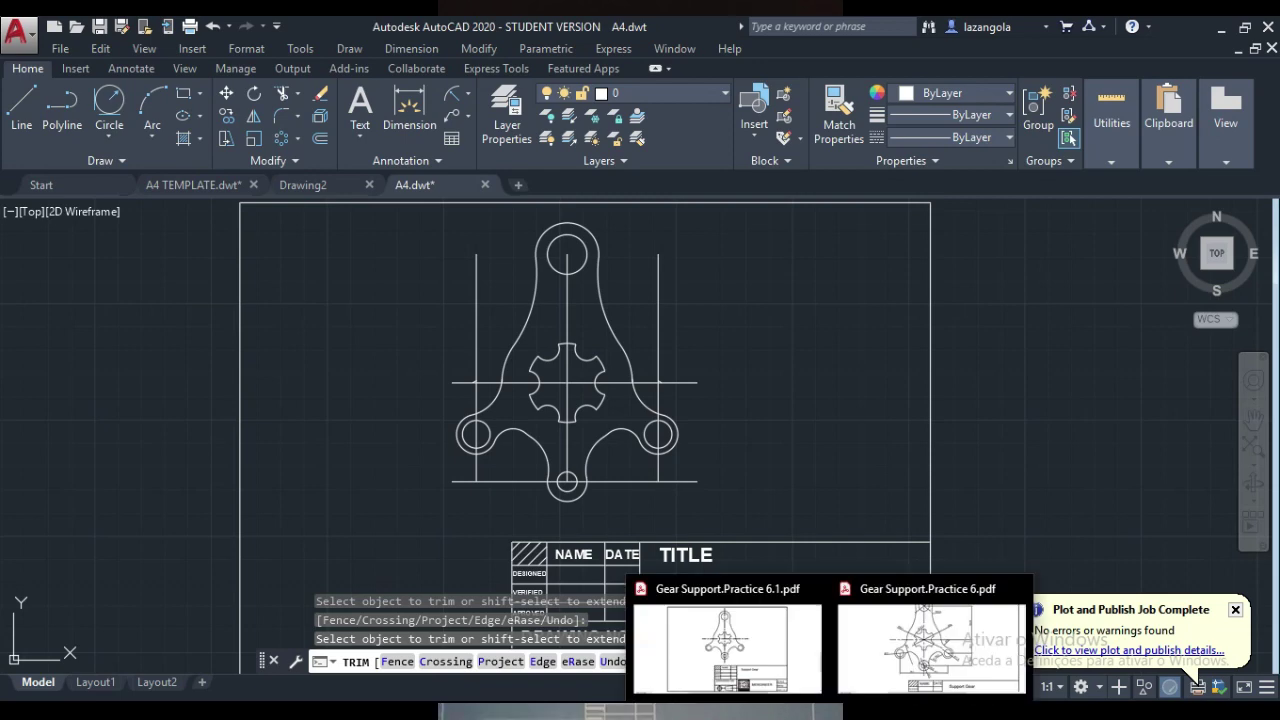
{"action": "left_click", "coordinate": [952, 650]}
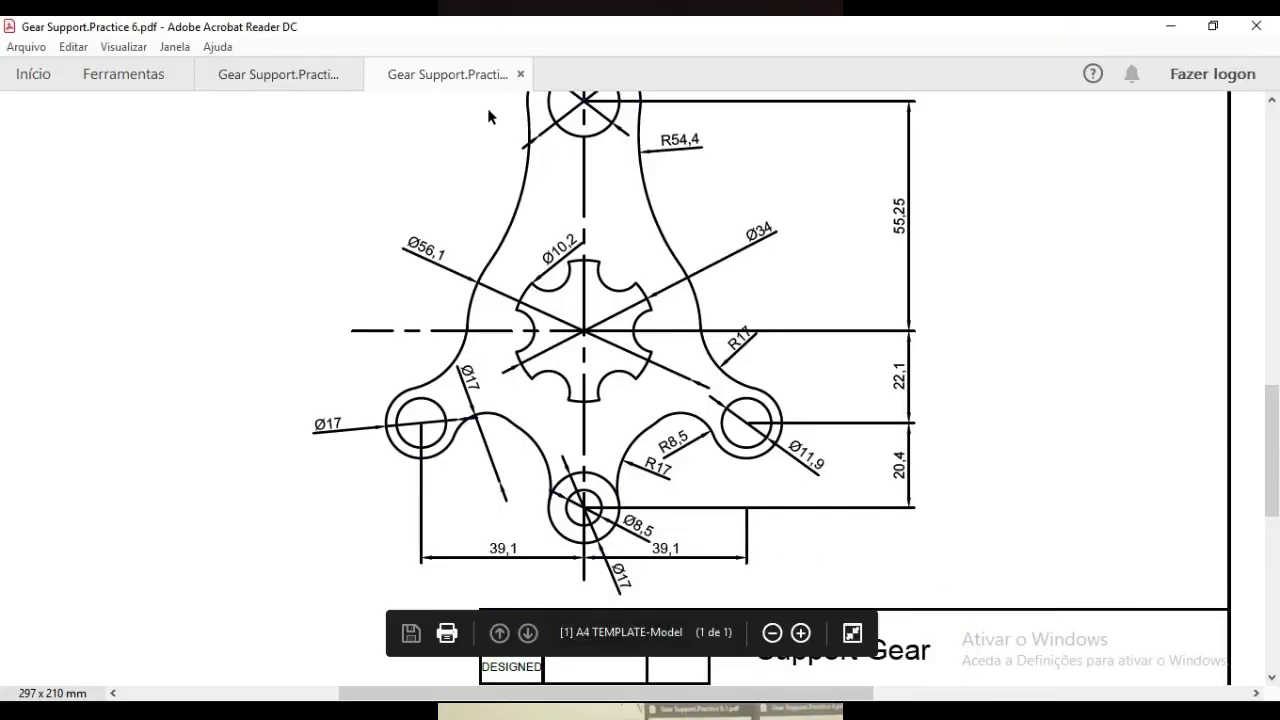
{"action": "left_click", "coordinate": [301, 74]}
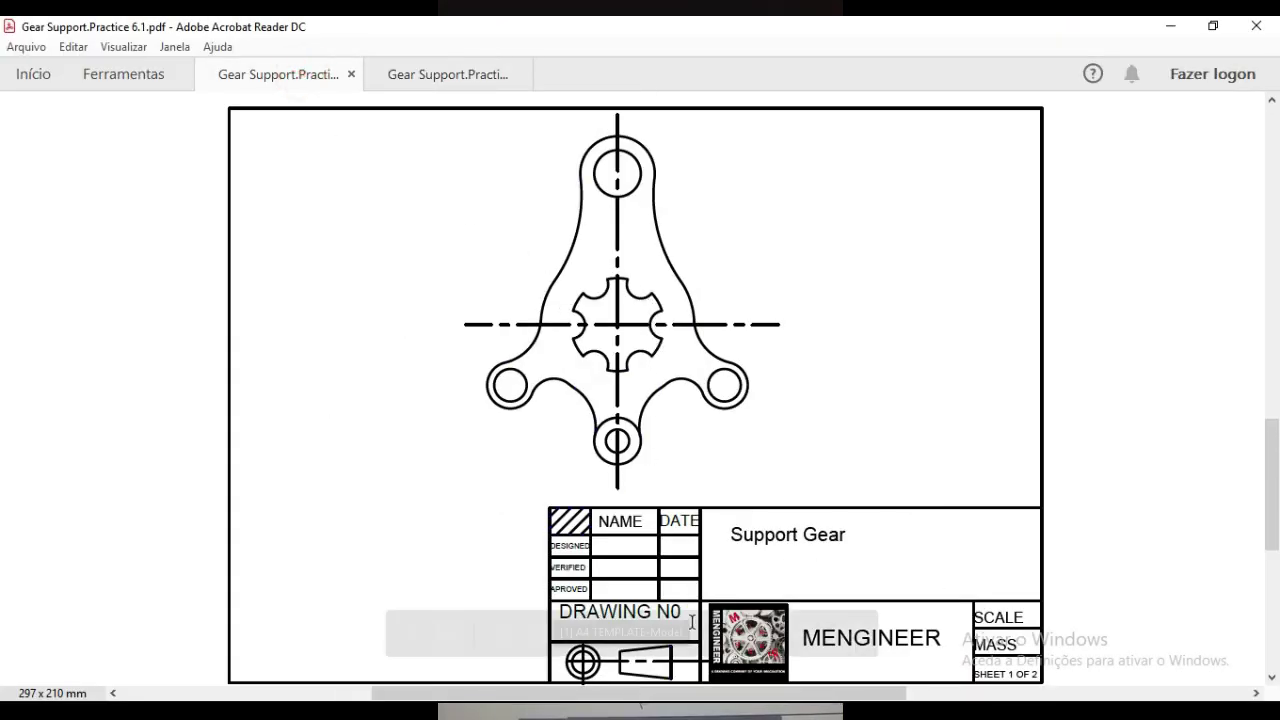
{"action": "mouse_move", "coordinate": [789, 700]}
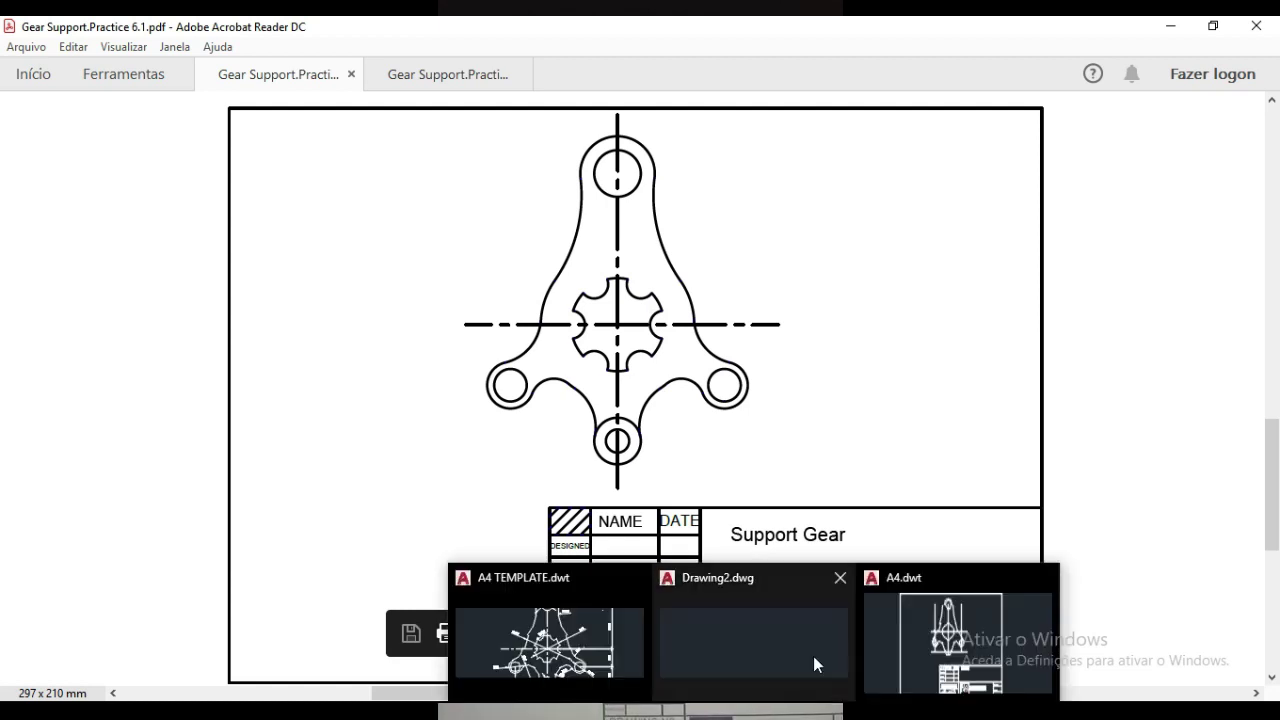
{"action": "left_click", "coordinate": [950, 650]}
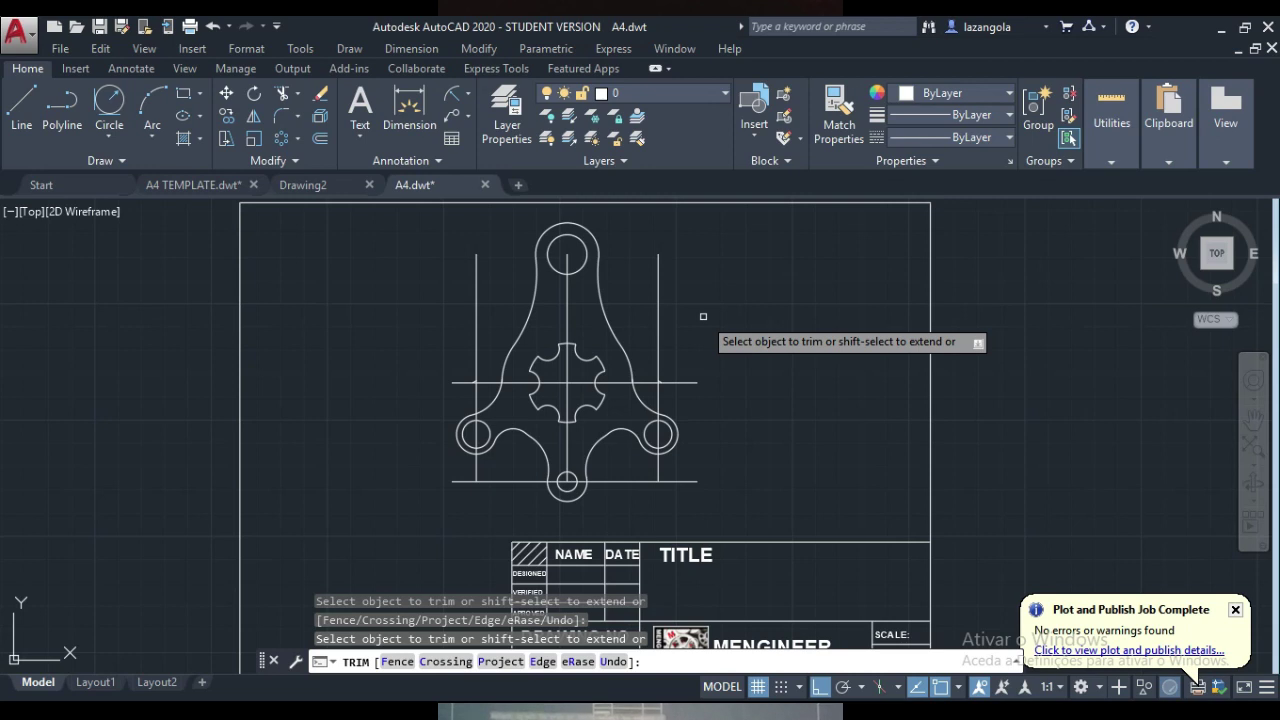
- Erase the two vertical and the bottom horizontal construction lines
{"action": "key", "text": "Escape"}
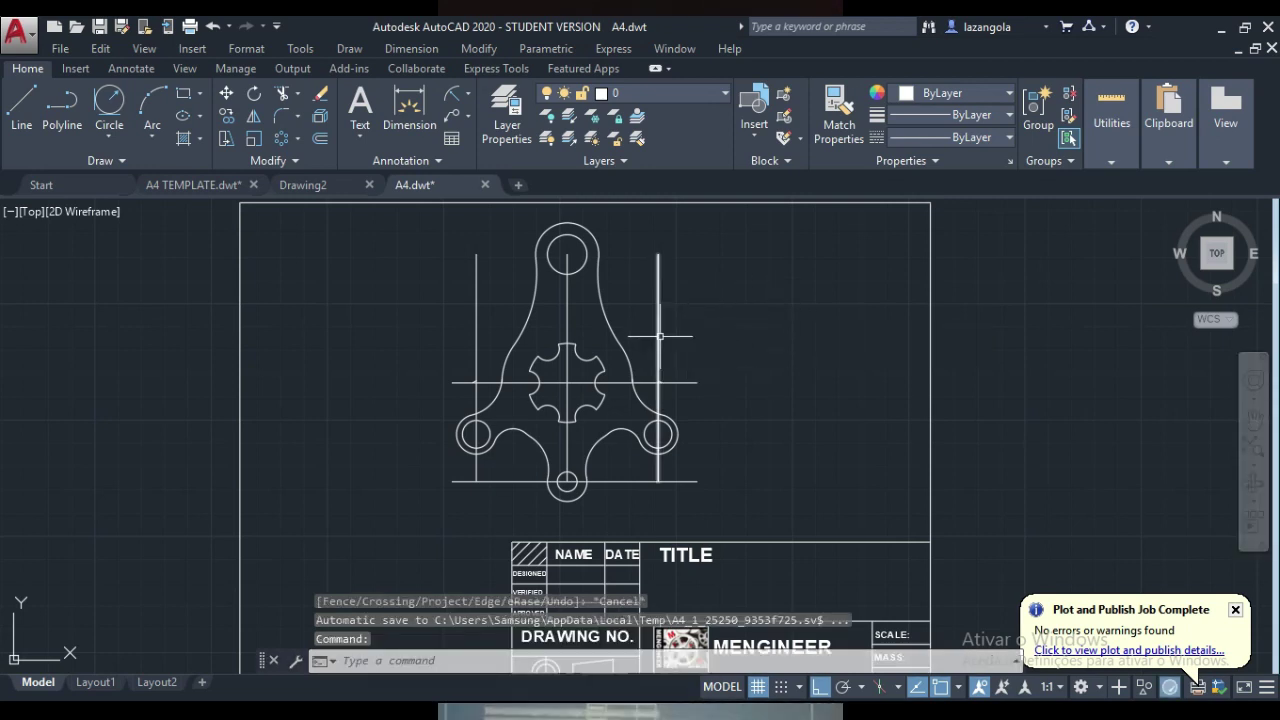
{"action": "left_click", "coordinate": [614, 481]}
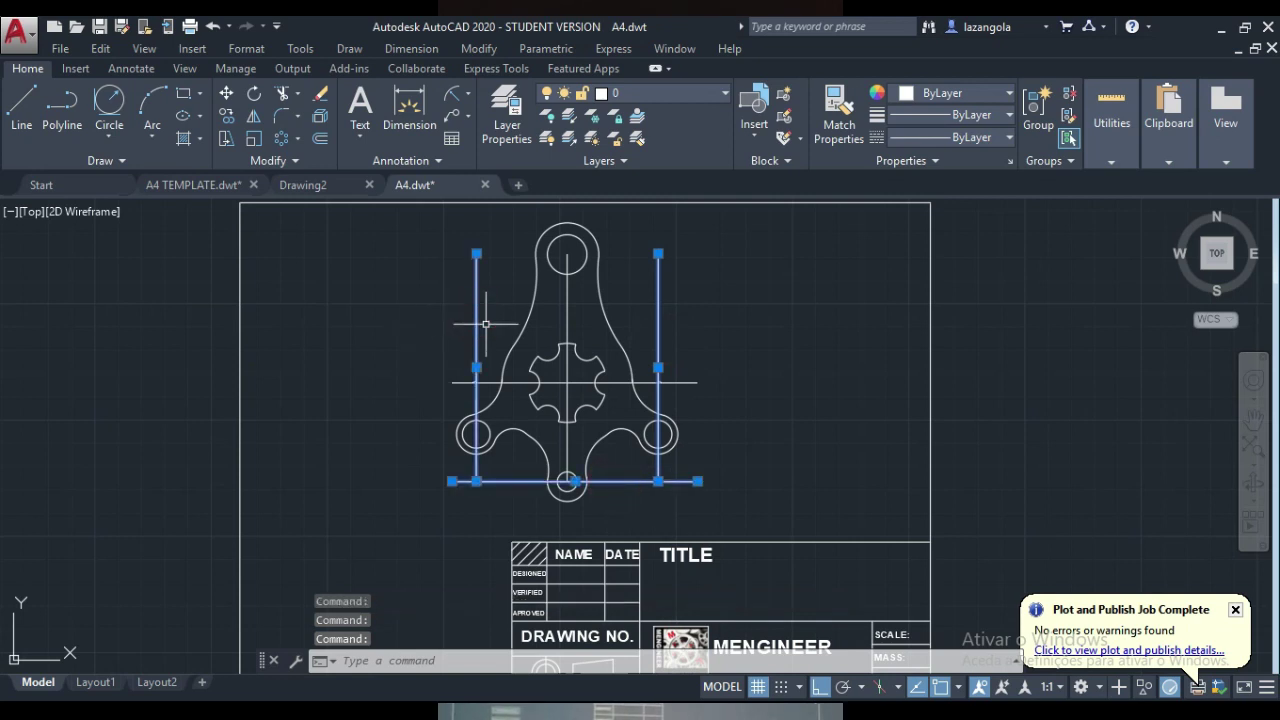
{"action": "key", "text": "Delete"}
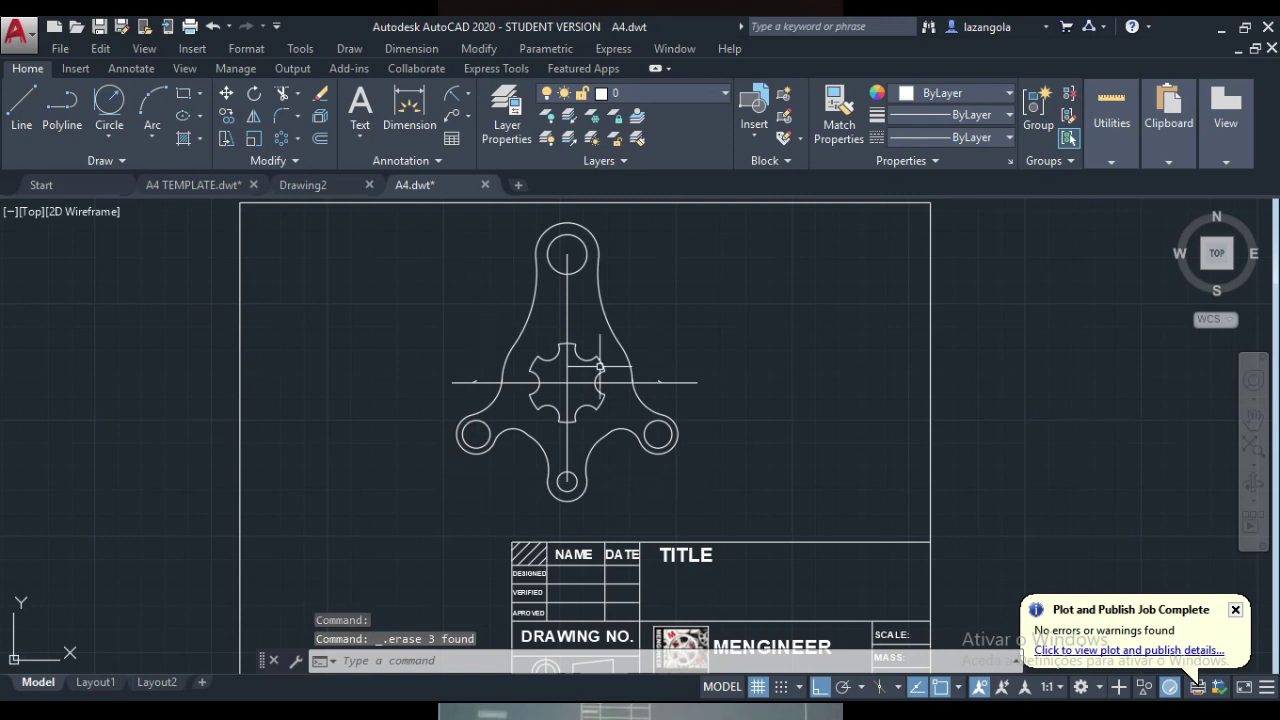
- Zoom and pan to recentre the cleaned gear support outline above the title block
{"action": "scroll", "coordinate": [588, 427], "scroll_direction": "up", "scroll_amount": 2}
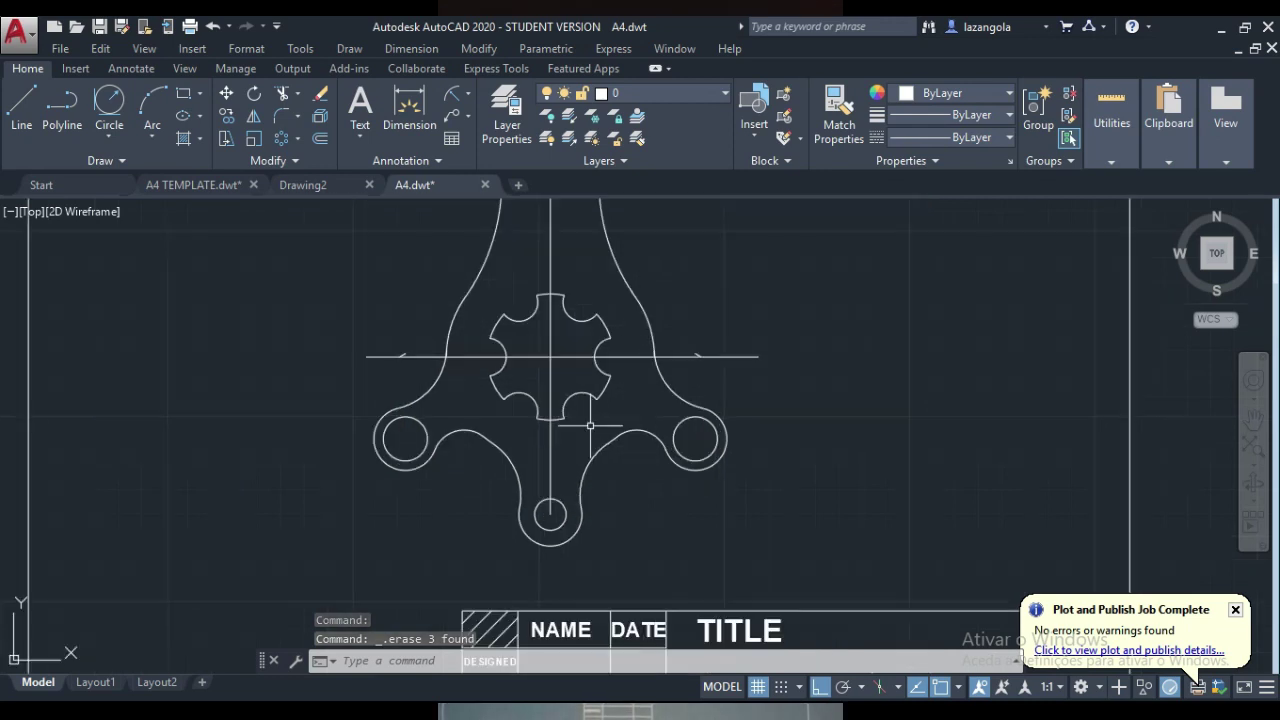
{"action": "scroll", "coordinate": [720, 340], "scroll_direction": "up", "scroll_amount": 2}
{"action": "scroll", "coordinate": [720, 343], "scroll_direction": "up", "scroll_amount": 2}
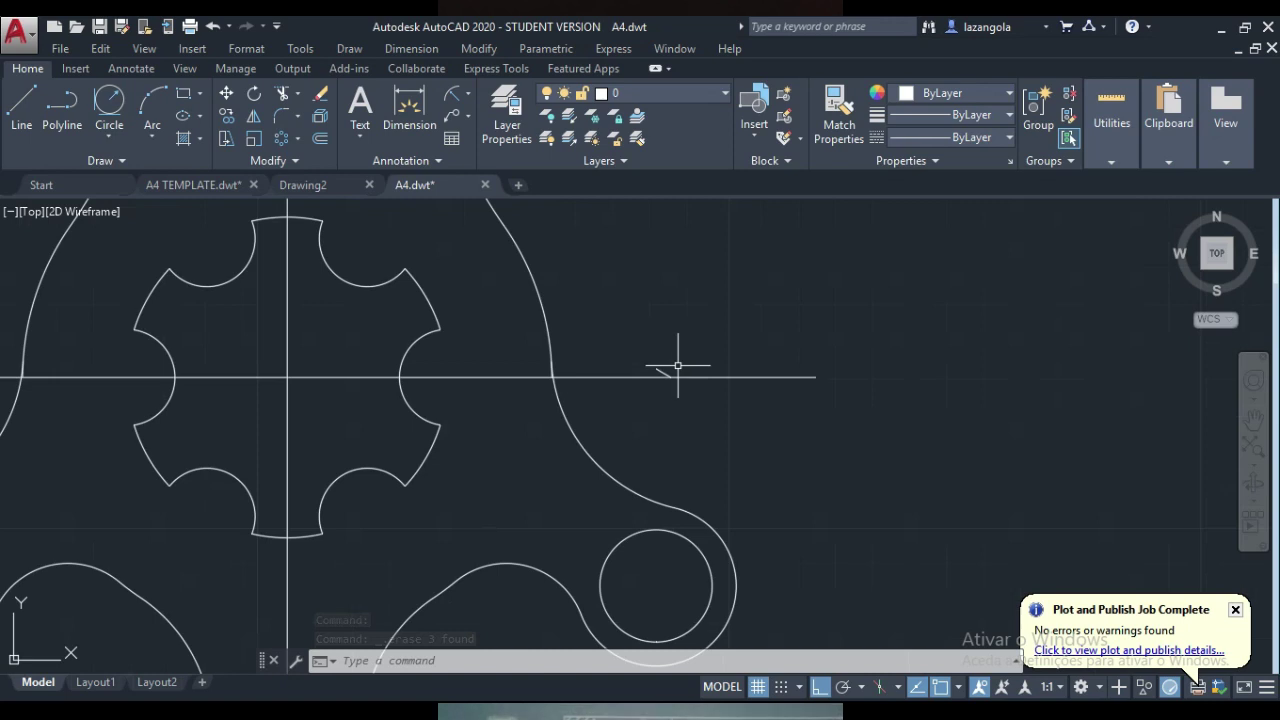
{"action": "middle_click_drag", "start_coordinate": [657, 371], "coordinate": [577, 374]}
{"action": "scroll", "coordinate": [577, 374], "scroll_direction": "down", "scroll_amount": 1}
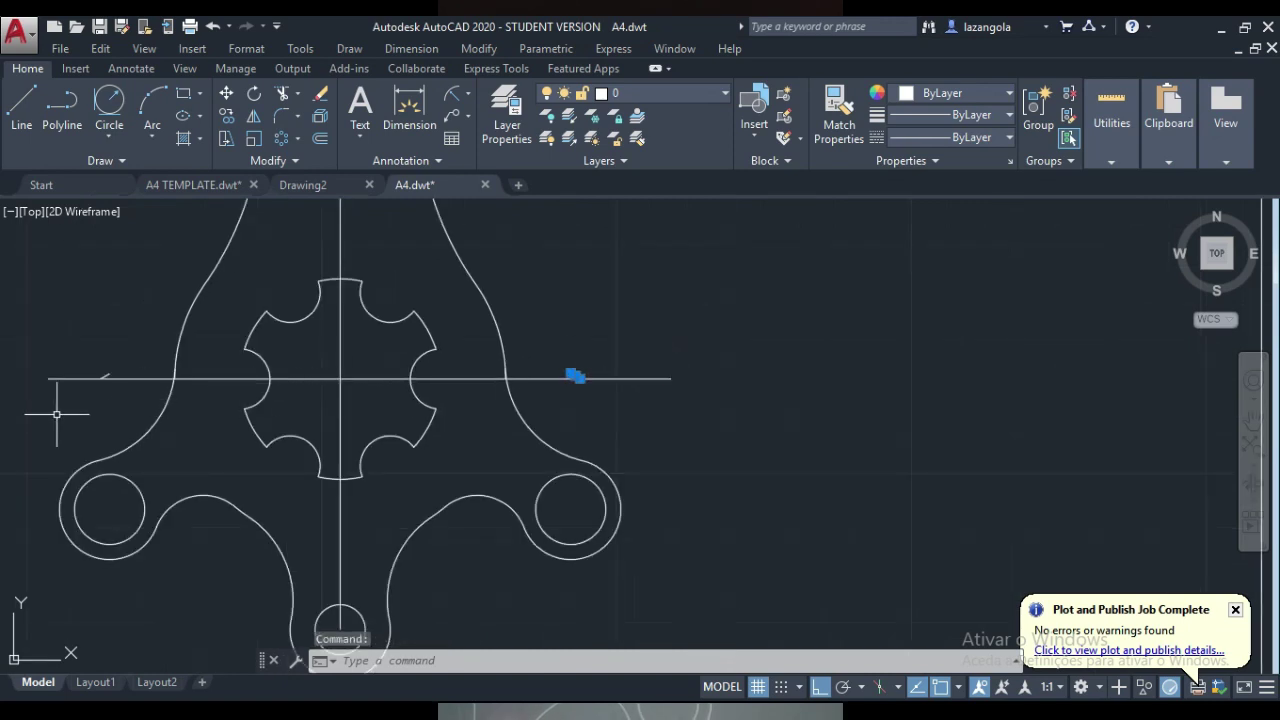
{"action": "scroll", "coordinate": [116, 360], "scroll_direction": "up", "scroll_amount": 4}
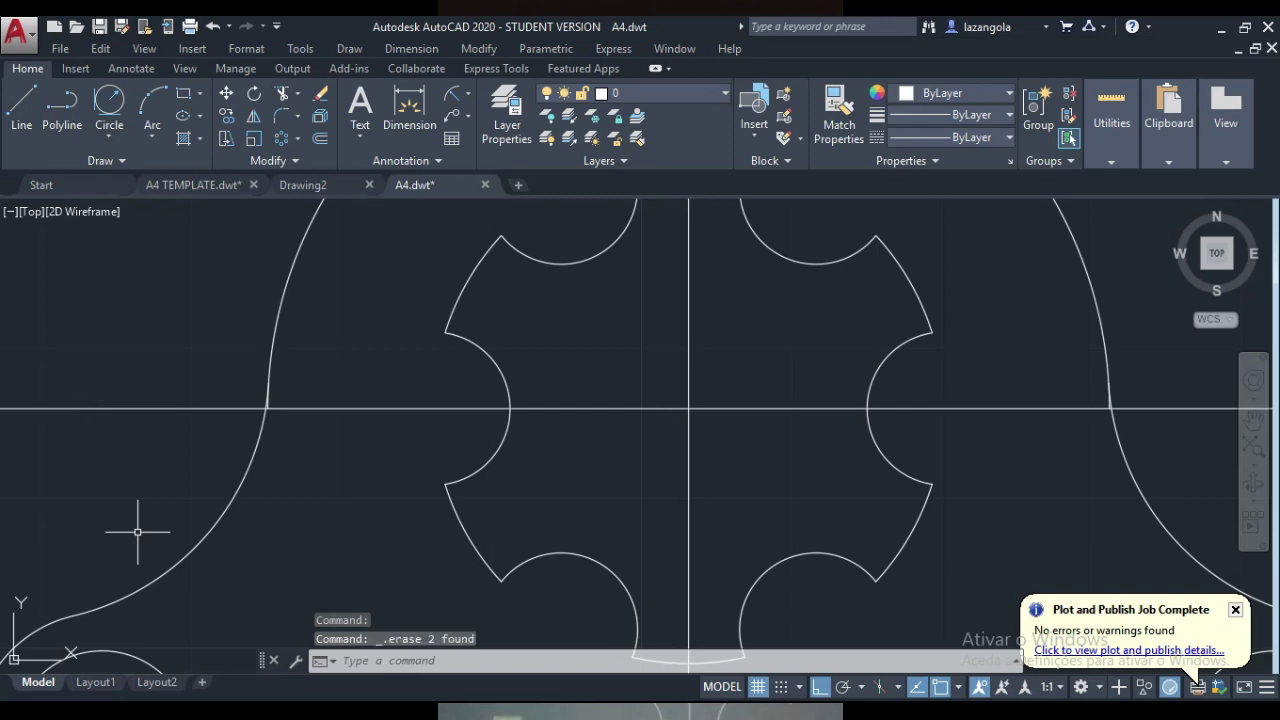
{"action": "scroll", "coordinate": [346, 428], "scroll_direction": "down", "scroll_amount": 5}
{"action": "mouse_move", "coordinate": [515, 470]}
{"action": "middle_mouse_down"}
{"action": "mouse_move", "coordinate": [655, 310]}
{"action": "mouse_move", "coordinate": [717, 489]}
{"action": "mouse_move", "coordinate": [764, 515]}
{"action": "middle_mouse_up"}
{"action": "scroll", "coordinate": [650, 335], "scroll_direction": "up", "scroll_amount": 4}
{"action": "scroll", "coordinate": [764, 515], "scroll_direction": "down", "scroll_amount": 2}
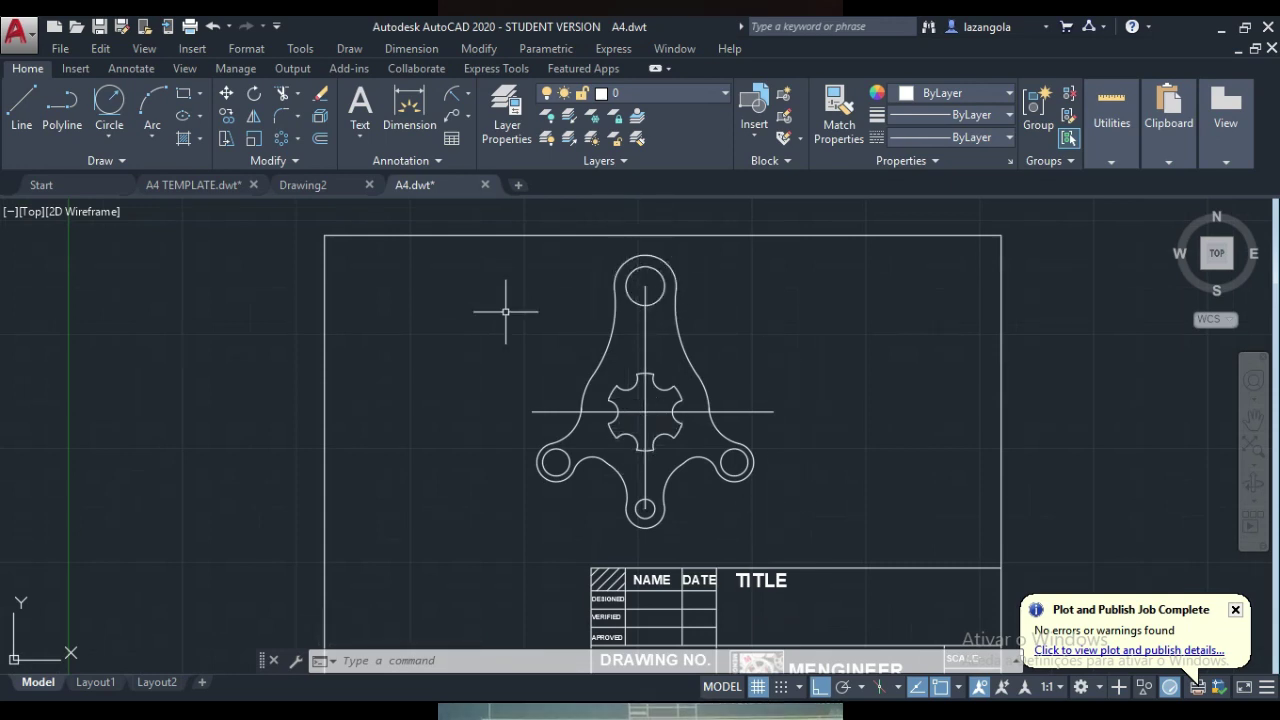
- Use LENGTHEN Dynamic to extend the vertical centerline's top end above the upper hole
{"action": "left_click", "coordinate": [293, 162]}
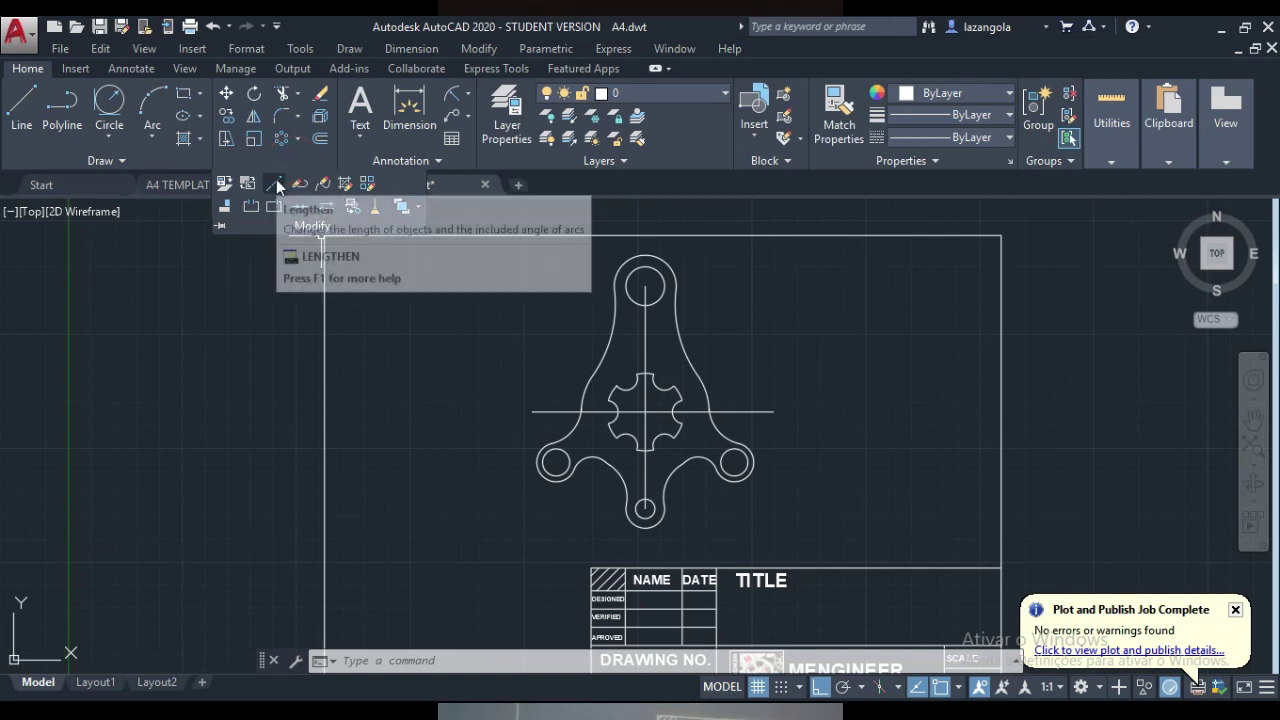
{"action": "left_click", "coordinate": [274, 184]}
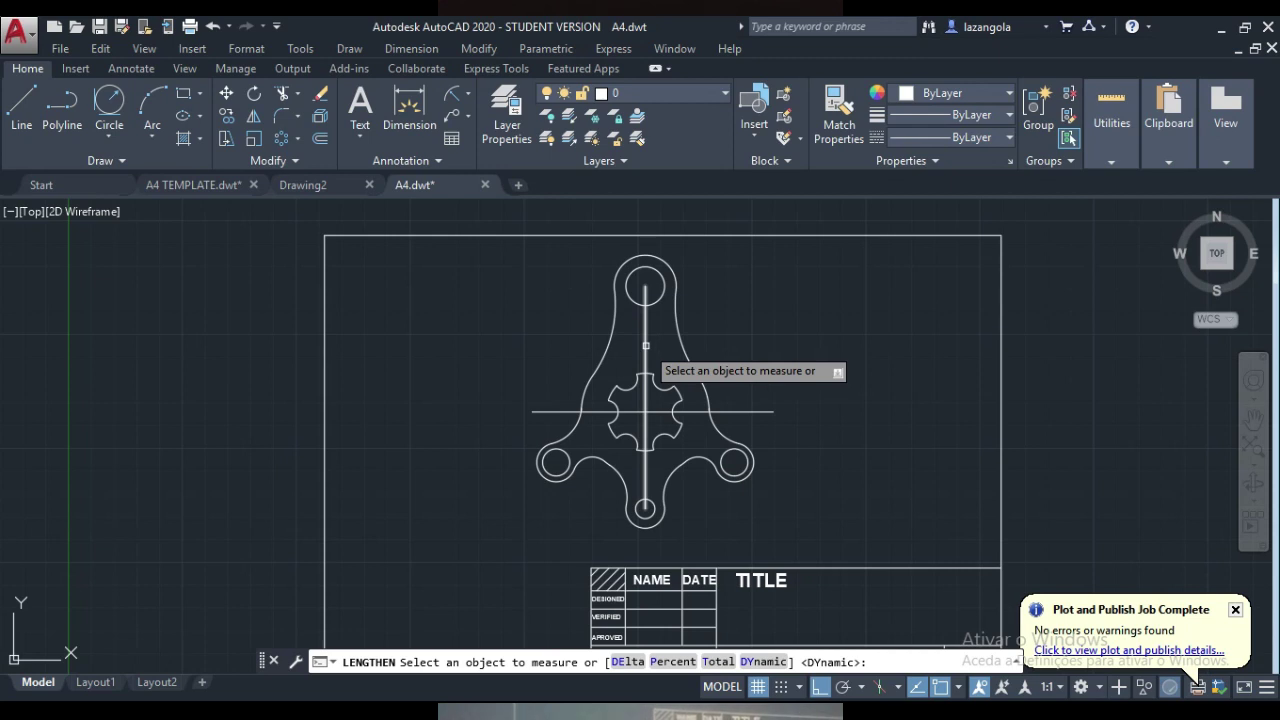
{"action": "left_click", "coordinate": [645, 345]}
{"action": "left_click", "coordinate": [760, 665]}
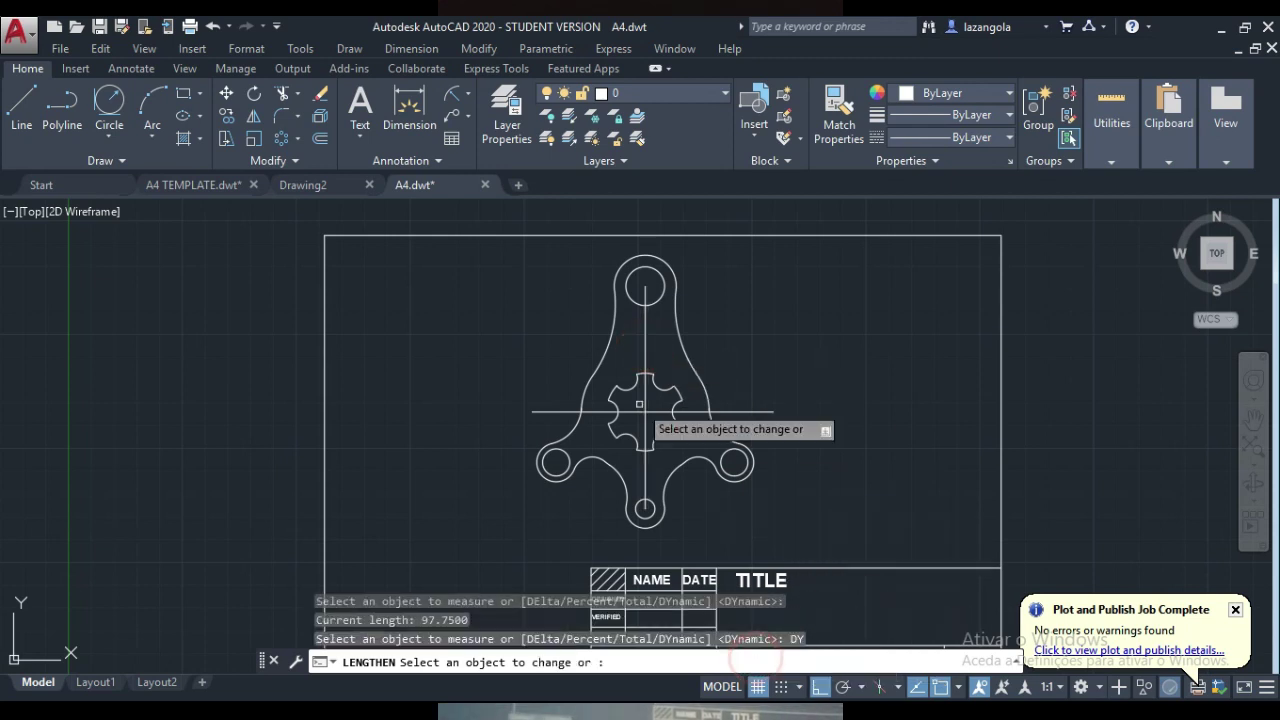
{"action": "left_click", "coordinate": [834, 606]}
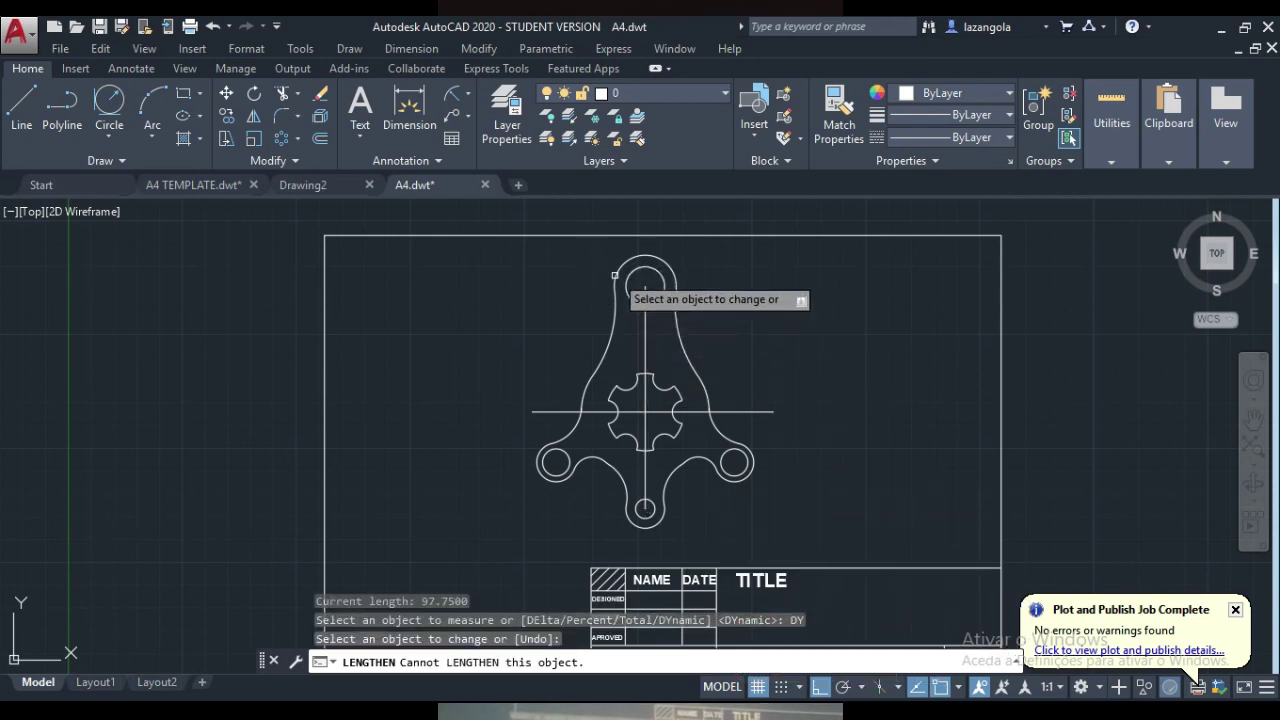
{"action": "left_click", "coordinate": [645, 298]}
{"action": "left_click", "coordinate": [645, 256]}
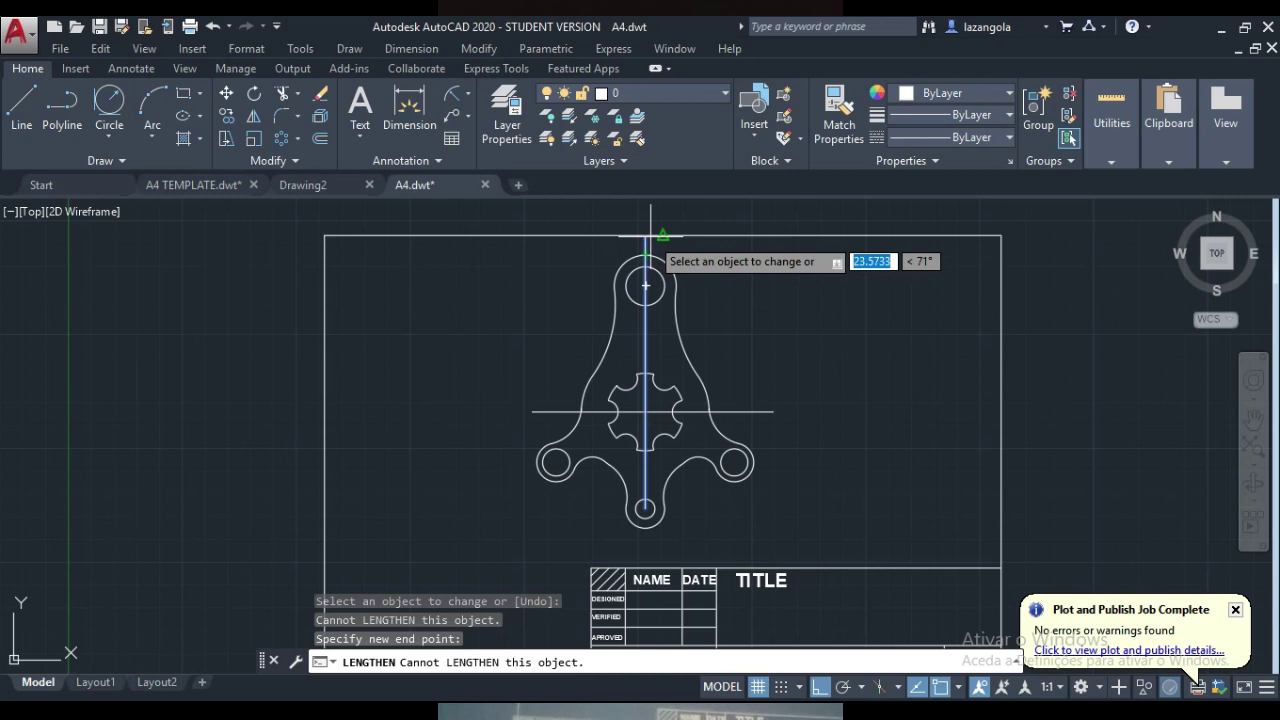
{"action": "left_click", "coordinate": [646, 248]}
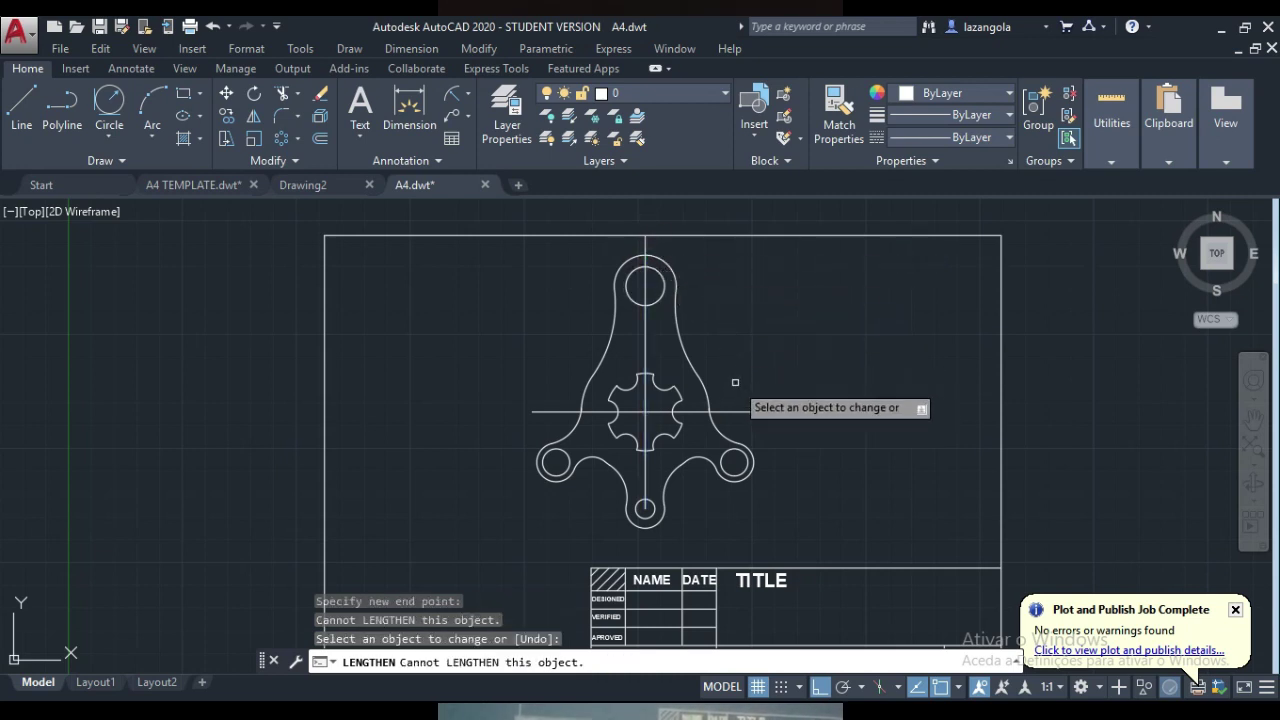
- Extend the vertical centerline's bottom end just below the bottom hole
{"action": "scroll", "coordinate": [743, 385], "scroll_direction": "down", "scroll_amount": 2}
{"action": "scroll", "coordinate": [780, 463], "scroll_direction": "up", "scroll_amount": 5}
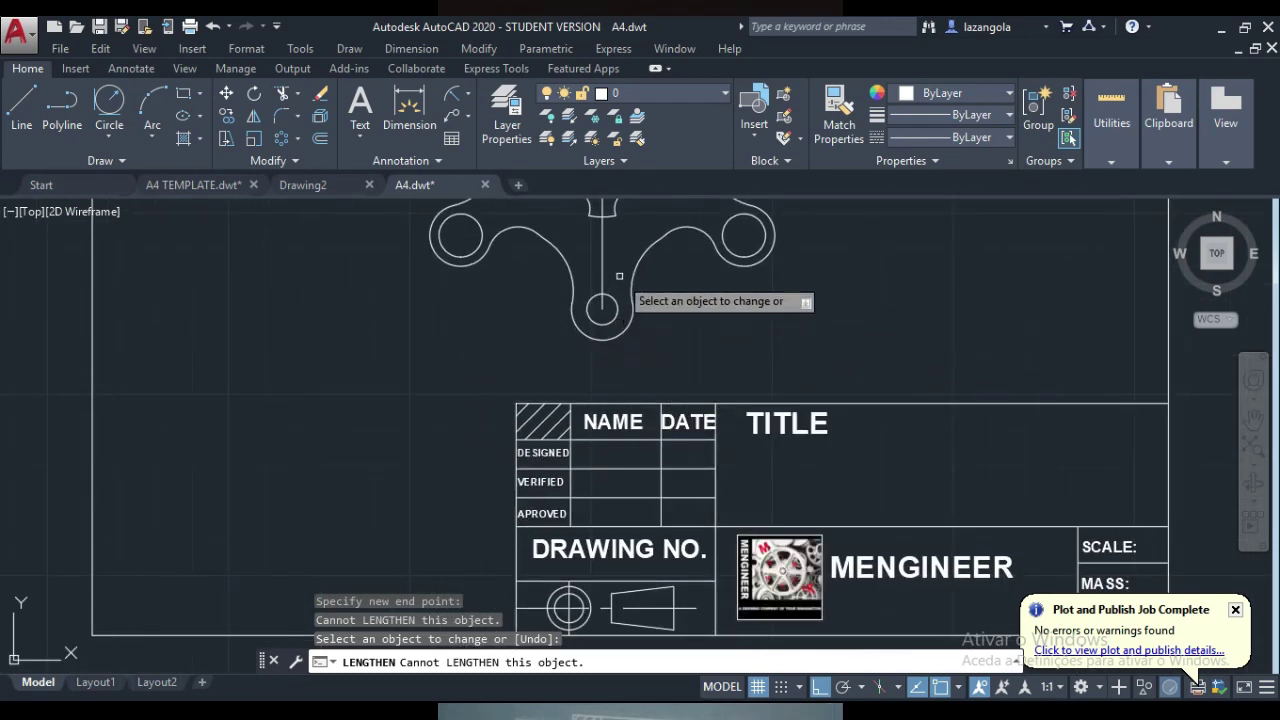
{"action": "left_click", "coordinate": [600, 298]}
{"action": "left_click", "coordinate": [597, 284]}
{"action": "left_click", "coordinate": [601, 265]}
{"action": "left_click", "coordinate": [601, 300]}
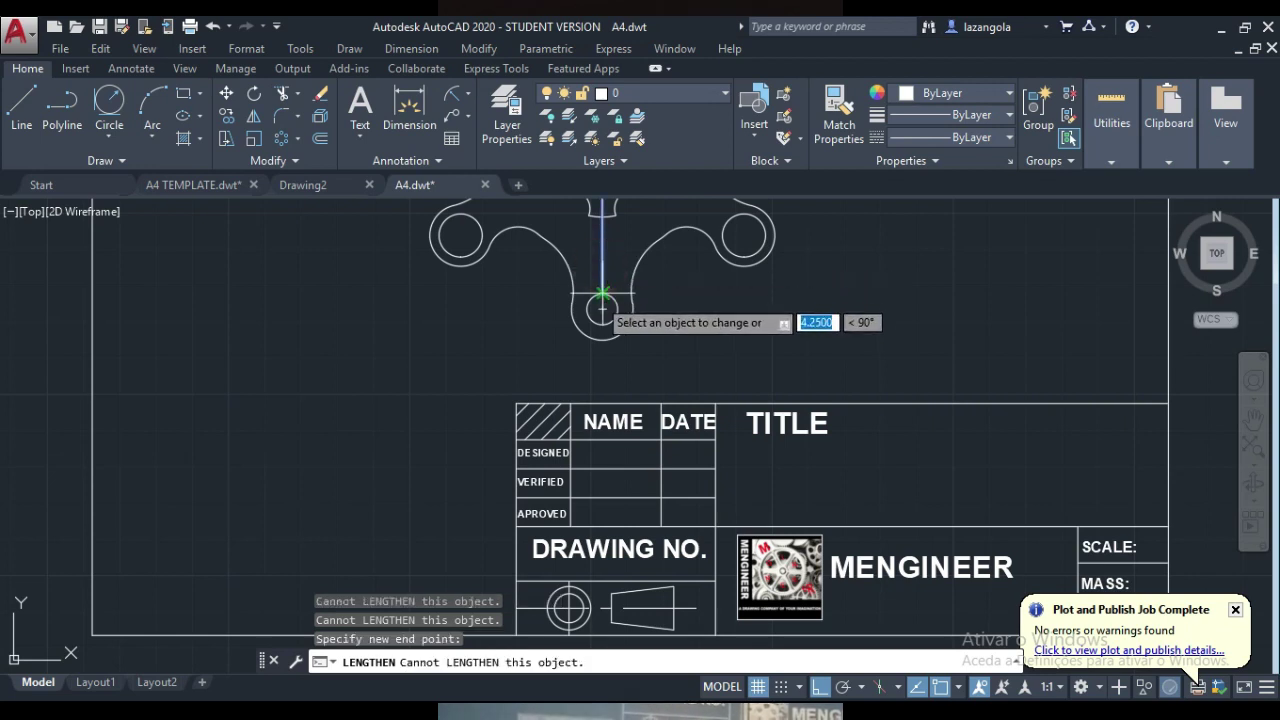
{"action": "left_click", "coordinate": [601, 342]}
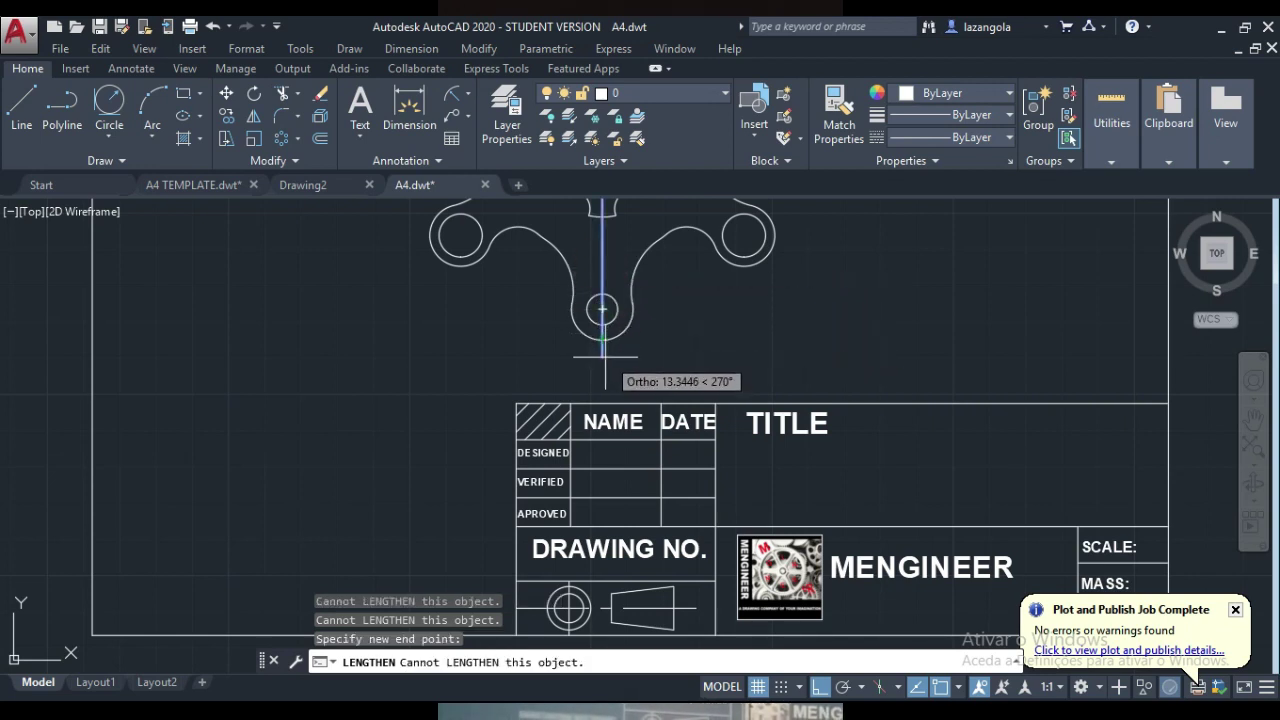
{"action": "left_click", "coordinate": [604, 352]}
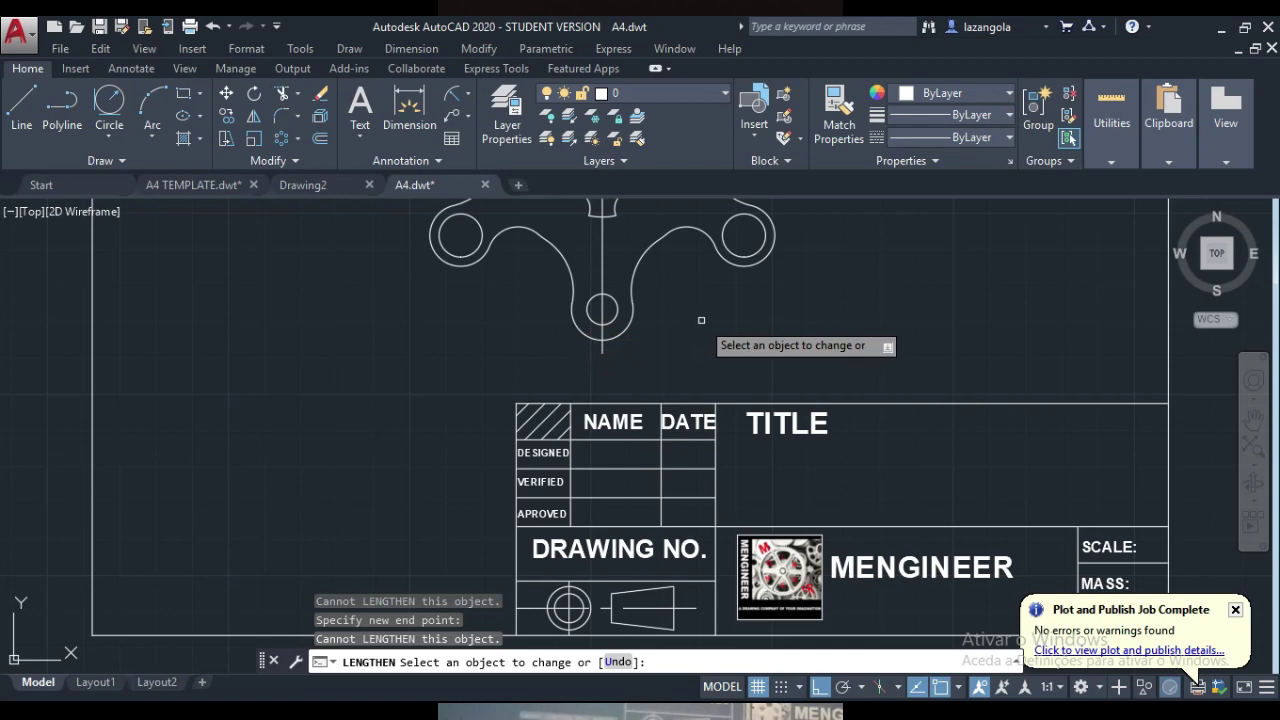
{"action": "scroll", "coordinate": [701, 320], "scroll_direction": "down", "scroll_amount": 2}
{"action": "middle_click_drag", "start_coordinate": [772, 299], "coordinate": [804, 347]}
{"action": "scroll", "coordinate": [789, 420], "scroll_direction": "down", "scroll_amount": 2}
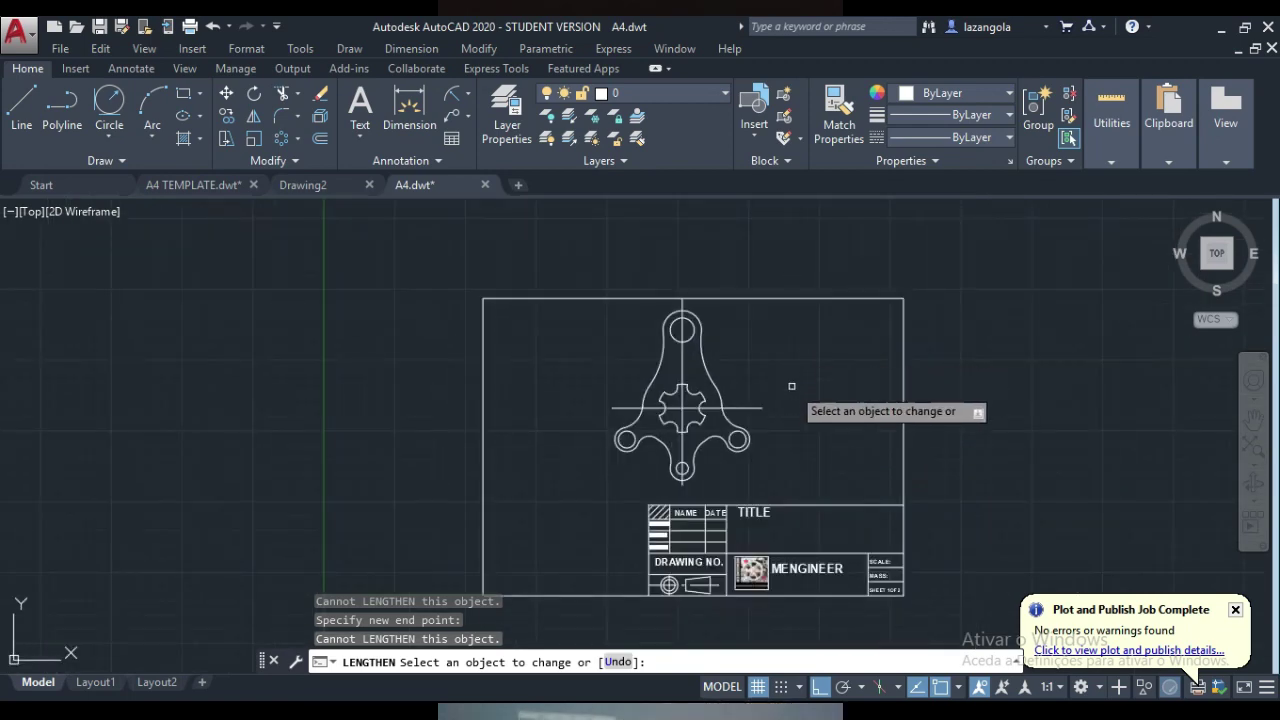
{"action": "scroll", "coordinate": [790, 380], "scroll_direction": "up", "scroll_amount": 2}
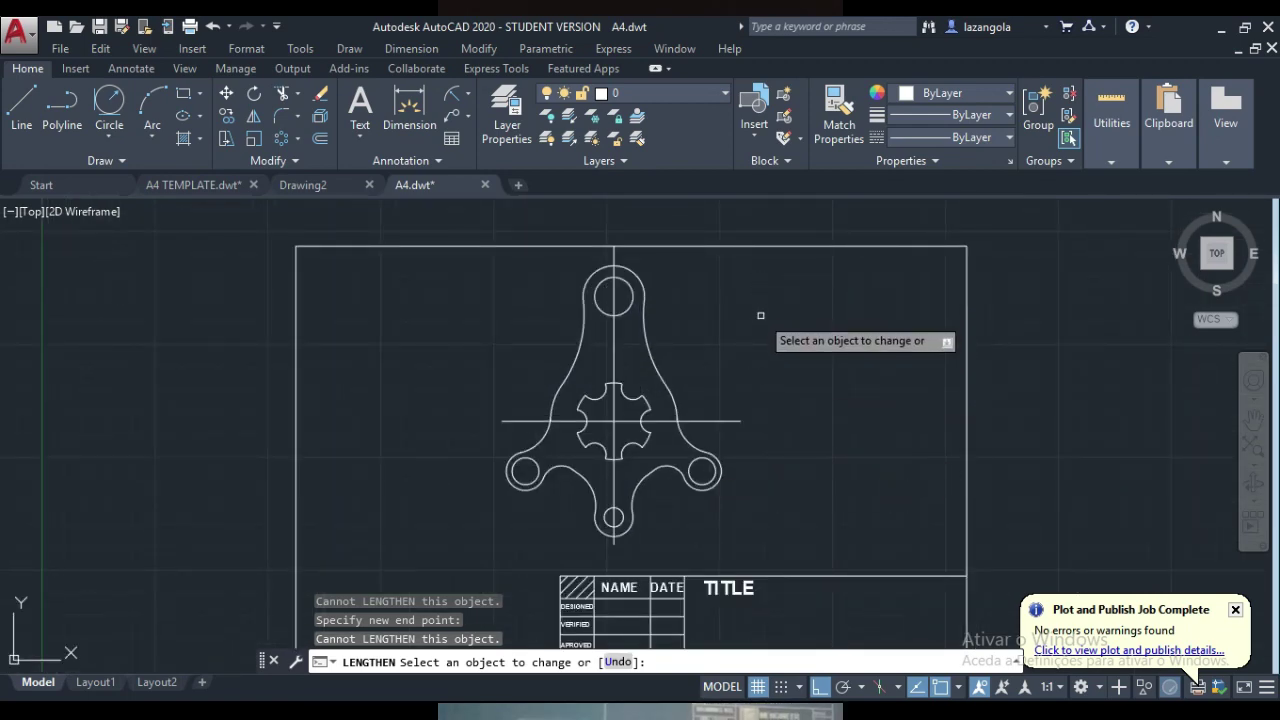
{"action": "key", "text": "Escape"}
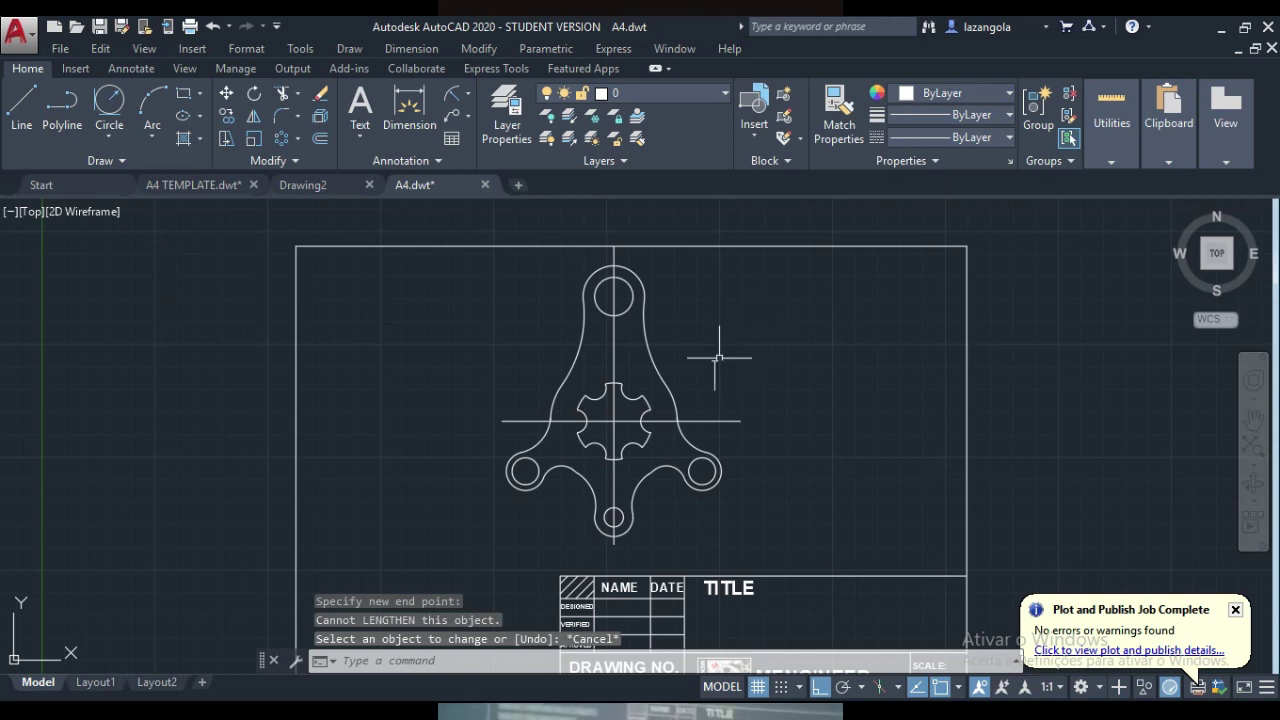
- Move the vertical and horizontal centerlines onto the CENTER layer
{"action": "left_click", "coordinate": [614, 347]}
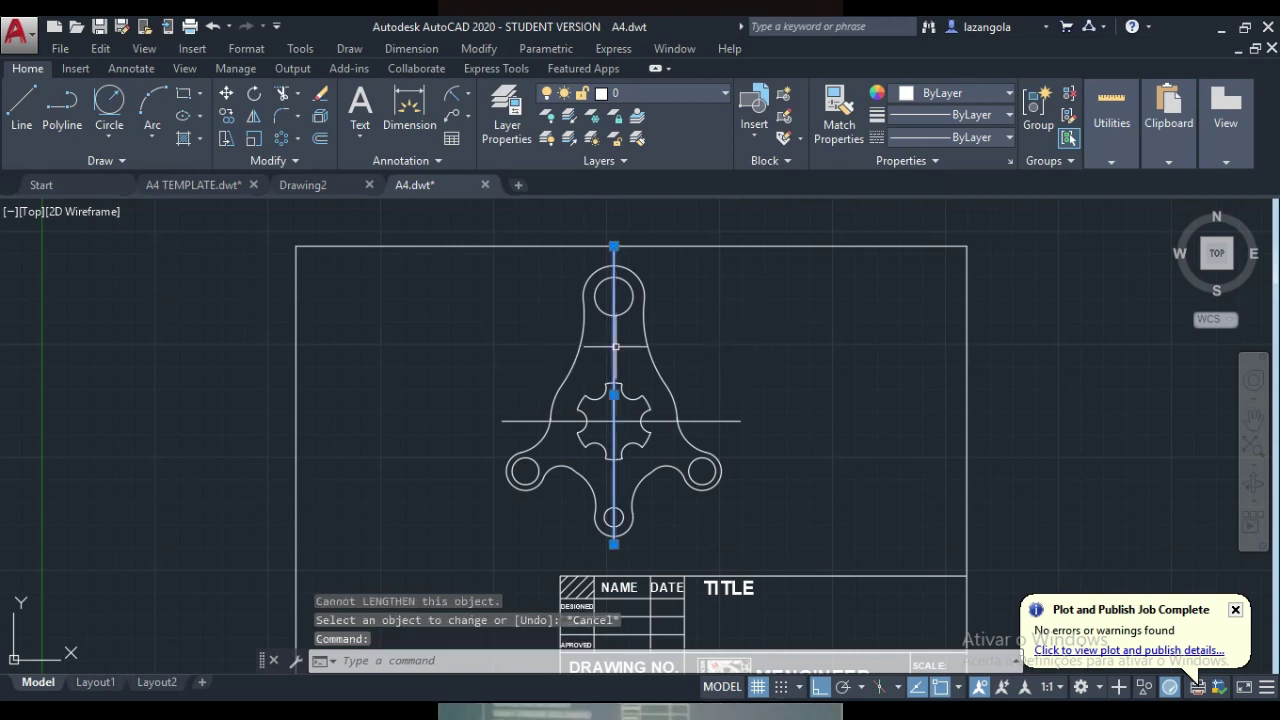
{"action": "left_click", "coordinate": [699, 421]}
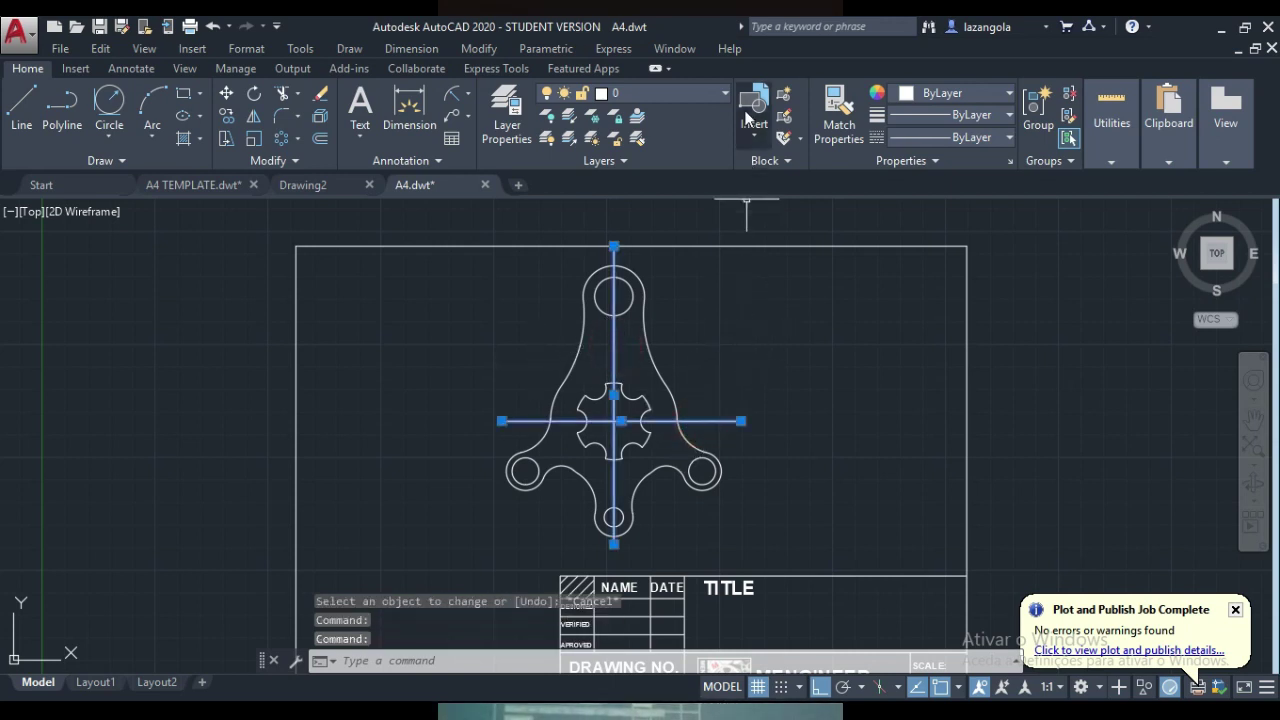
{"action": "left_click", "coordinate": [723, 93]}
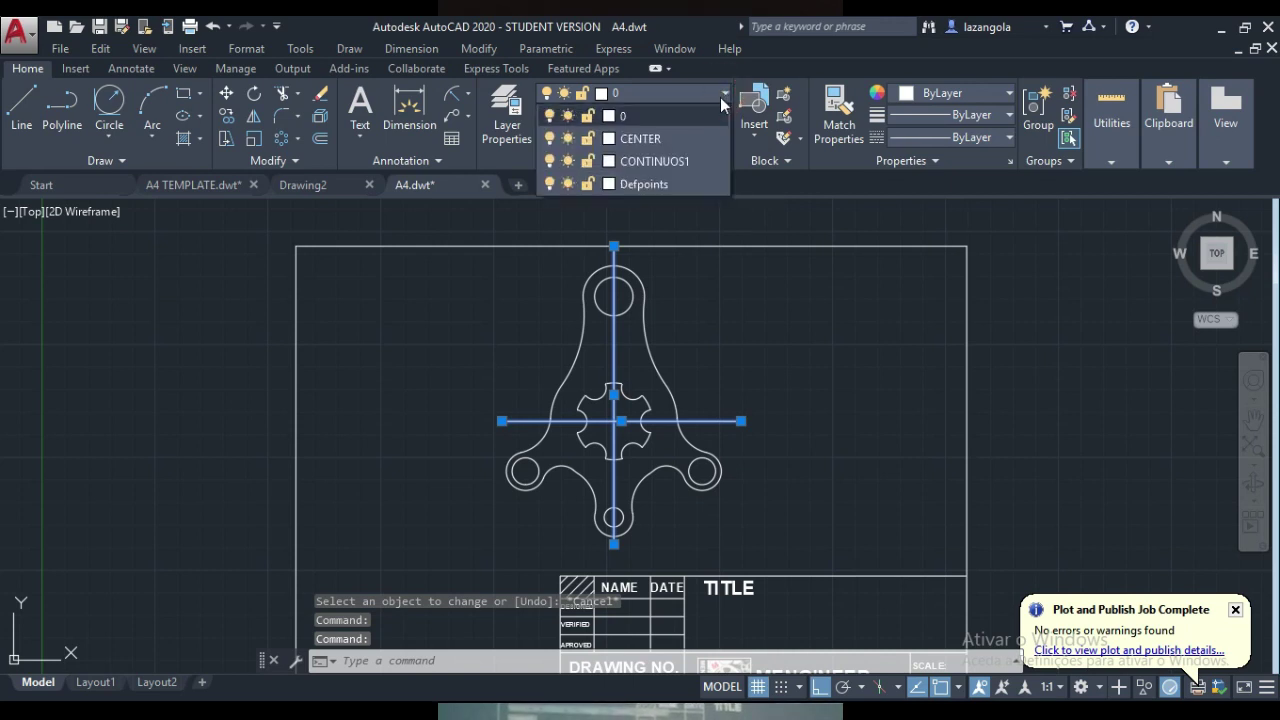
{"action": "left_click", "coordinate": [638, 137]}
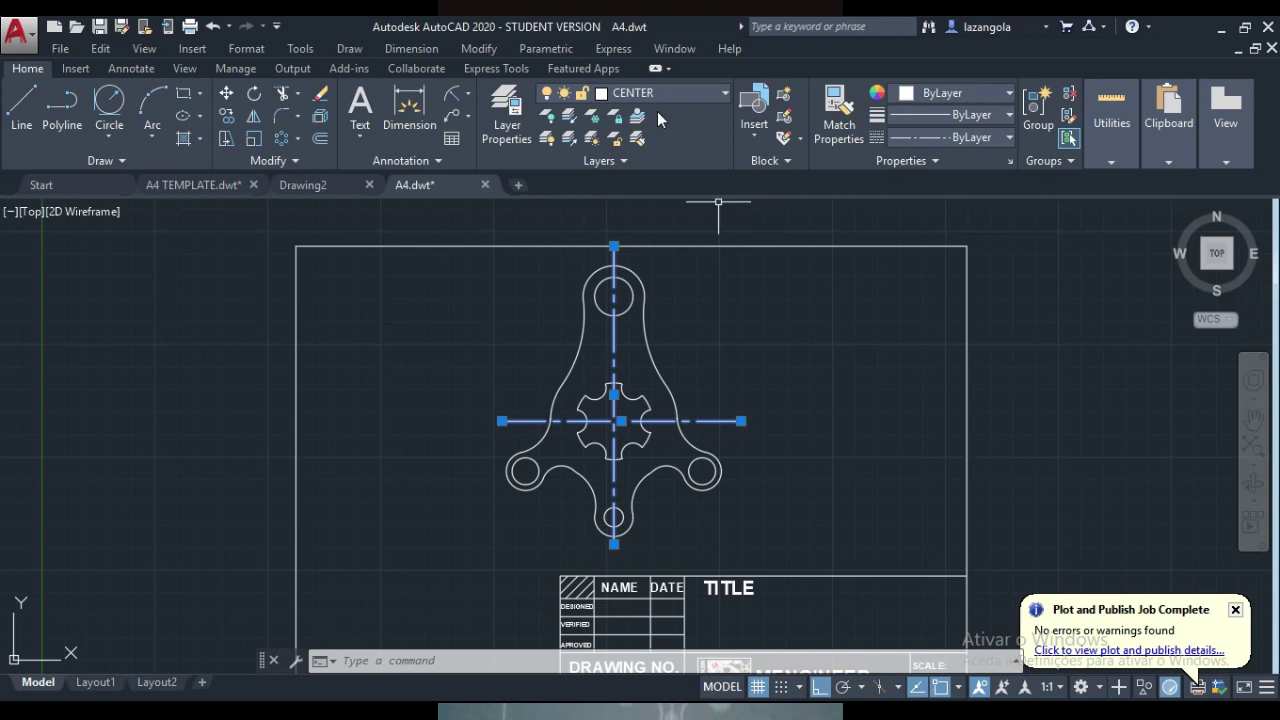
{"action": "left_click", "coordinate": [724, 93]}
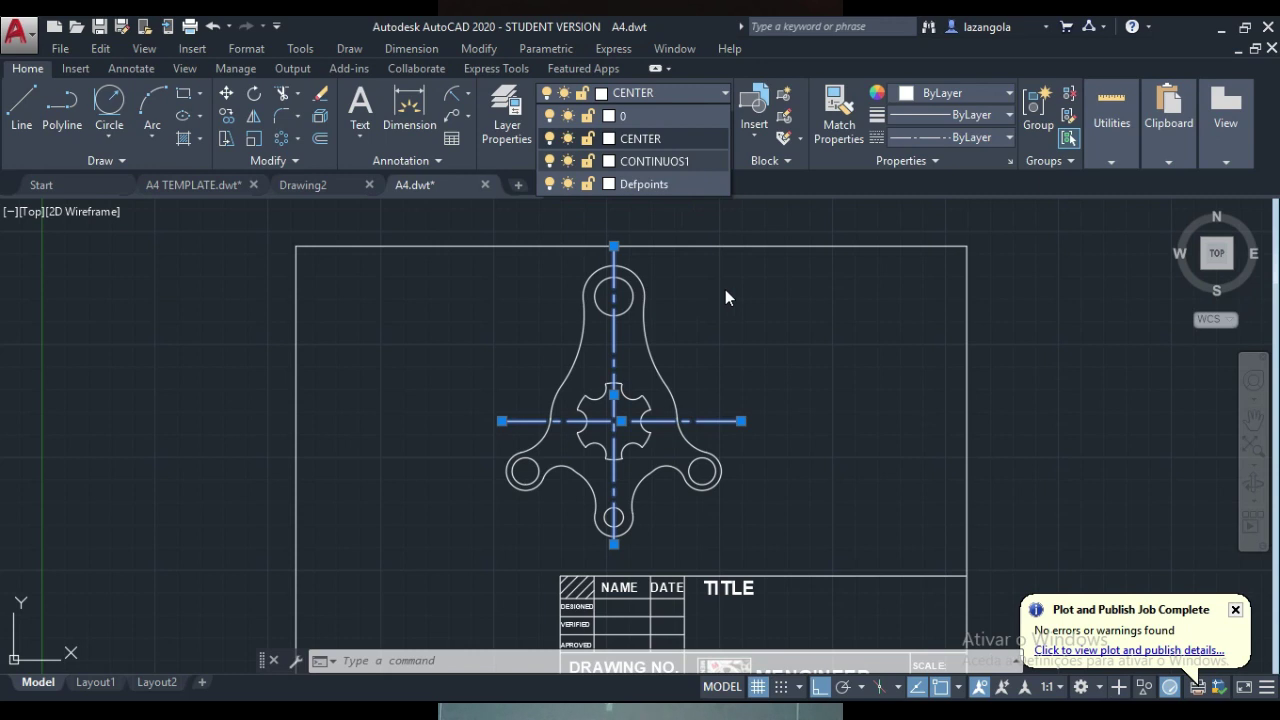
{"action": "left_click", "coordinate": [744, 336]}
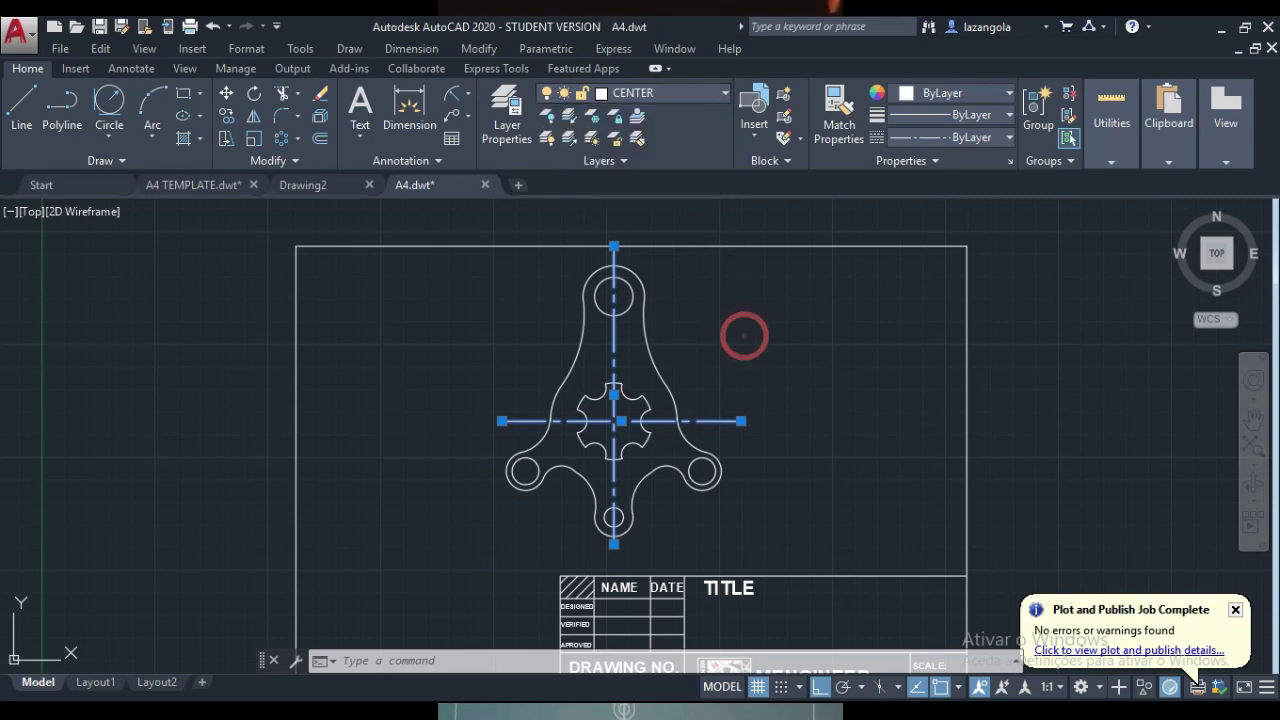